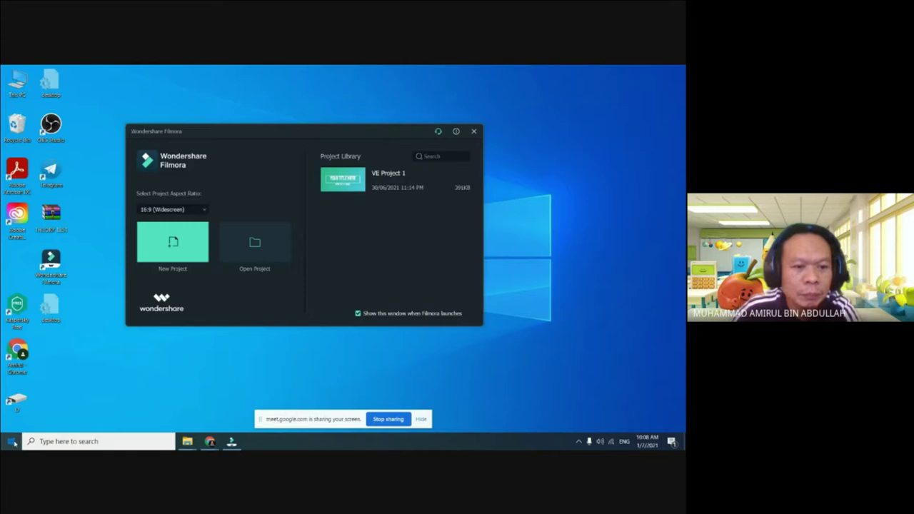
- Create a new Wondershare Filmora project with the 16:9 (Widescreen) aspect ratio
click(12, 442)
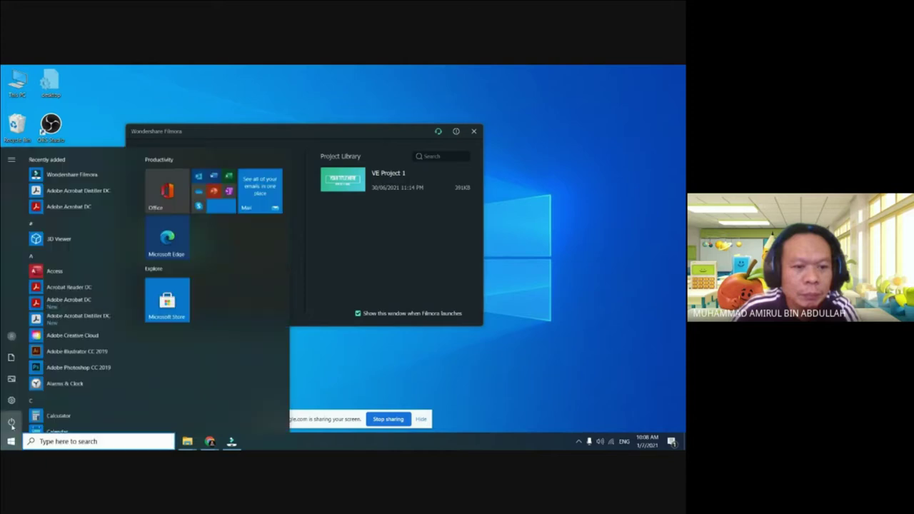
click(85, 179)
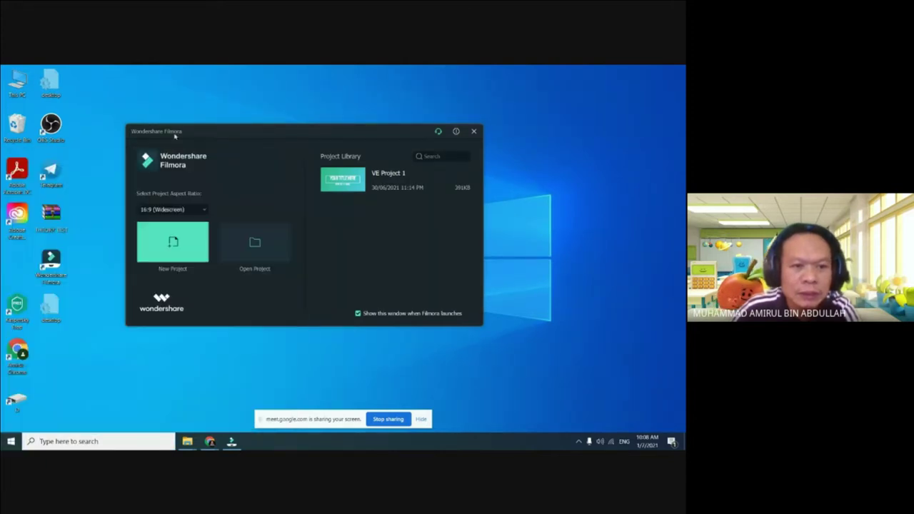
click(192, 128)
drag(146, 147, 202, 148)
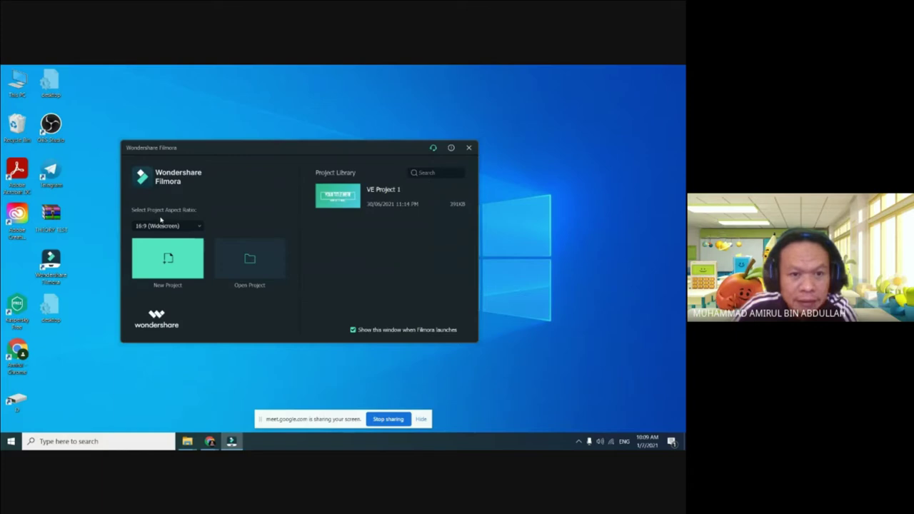
click(199, 226)
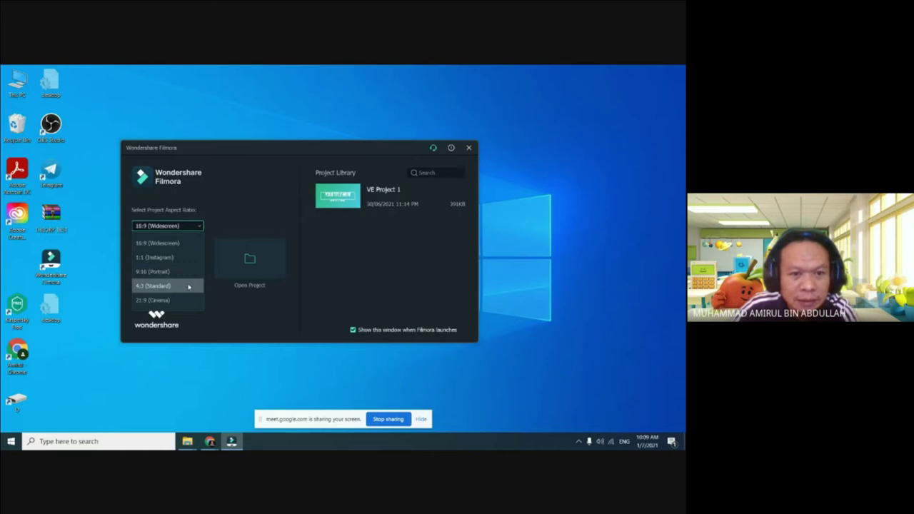
click(177, 245)
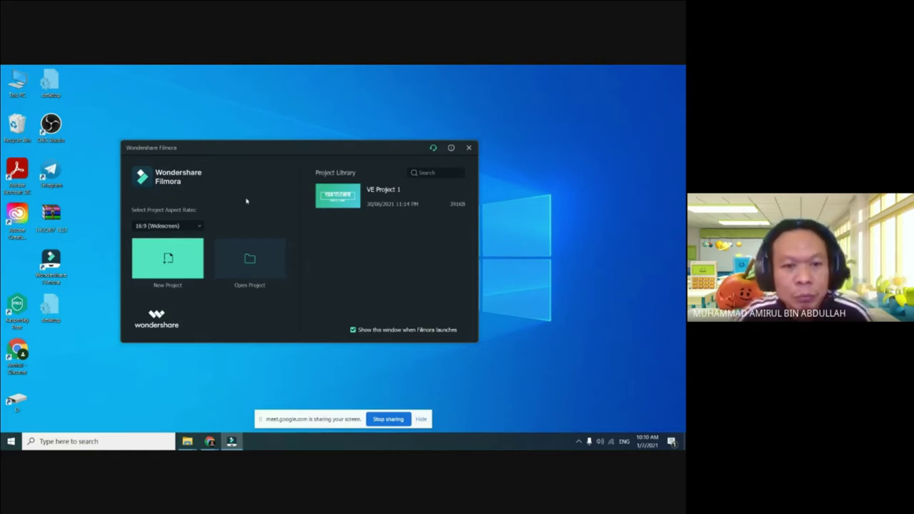
click(170, 263)
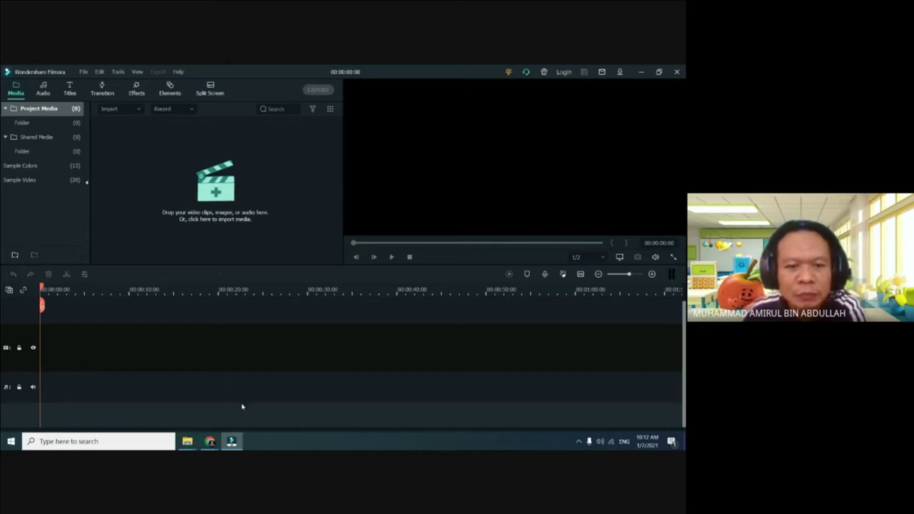
- Switch to File Explorer and open the SAMPLE VIDEO (01072021) folder inside SIMPLE VIDEO EDITING SHARING (01072021)
mouse_move(242, 441)
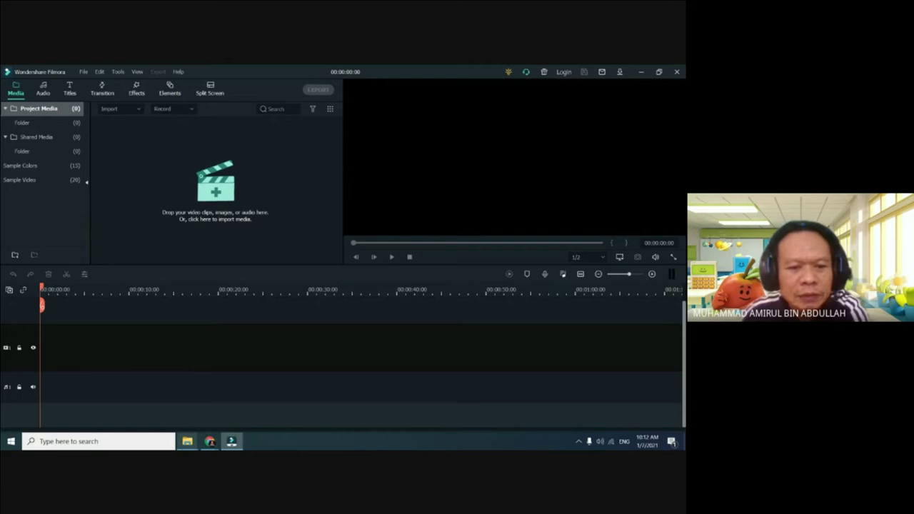
mouse_move(187, 441)
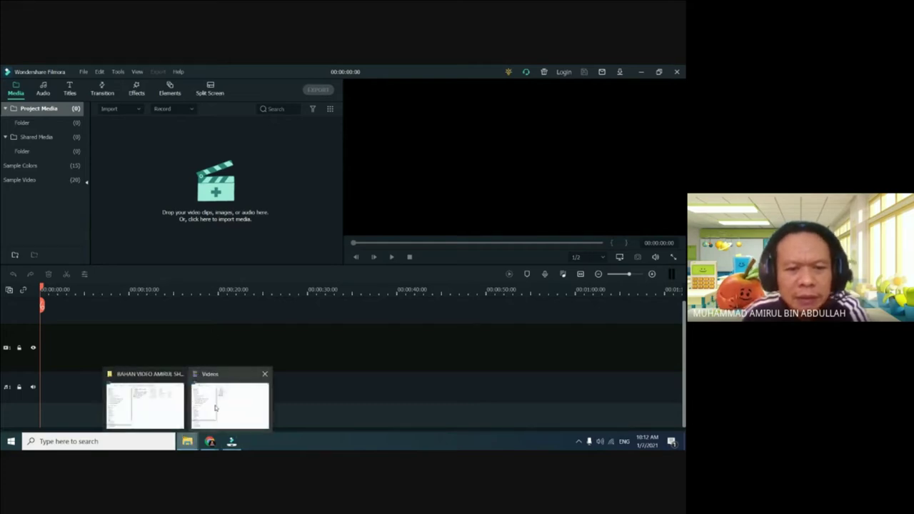
mouse_move(214, 408)
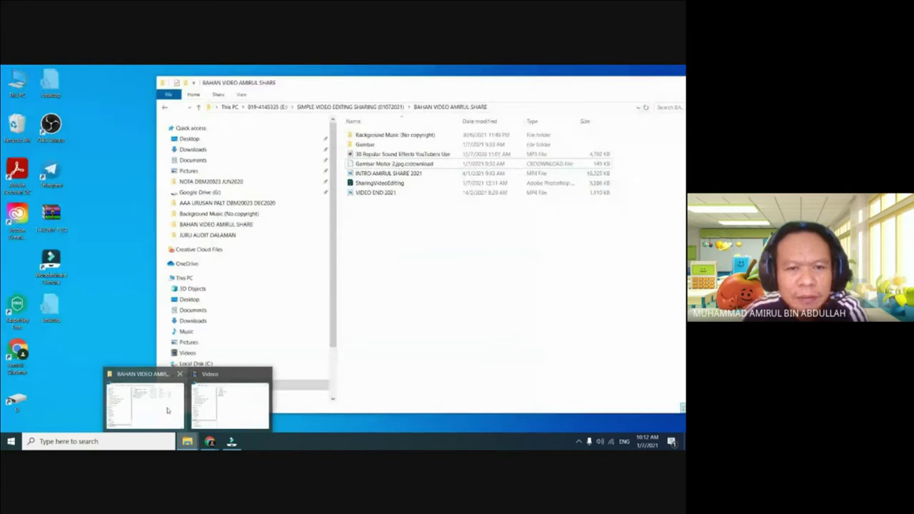
key(alt+Tab)
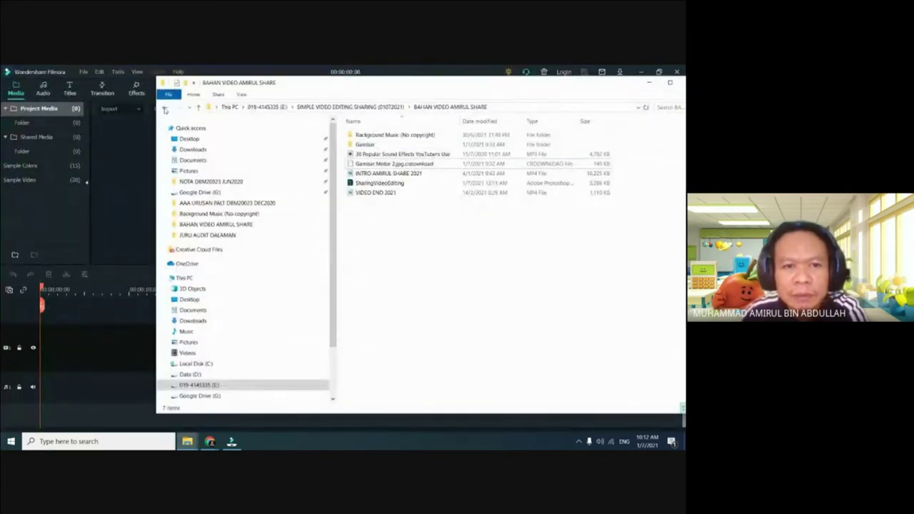
click(165, 107)
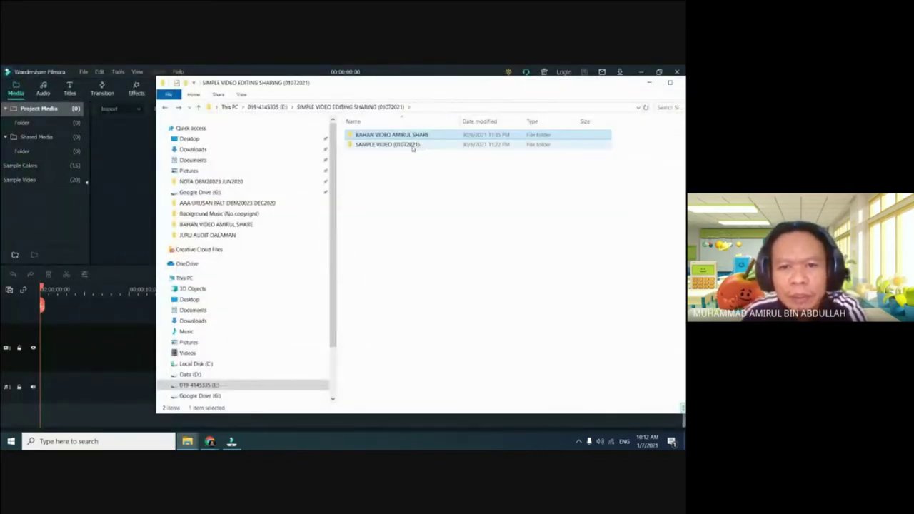
double_click(402, 146)
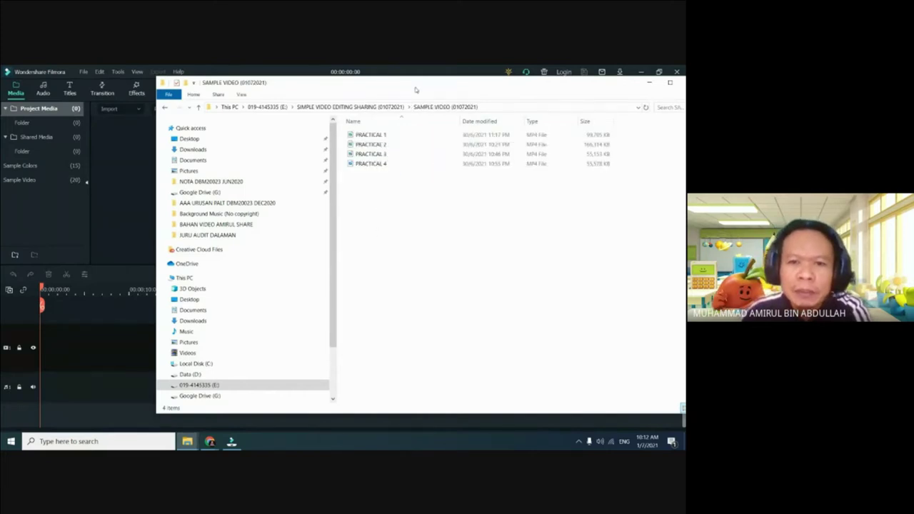
drag(414, 86, 403, 141)
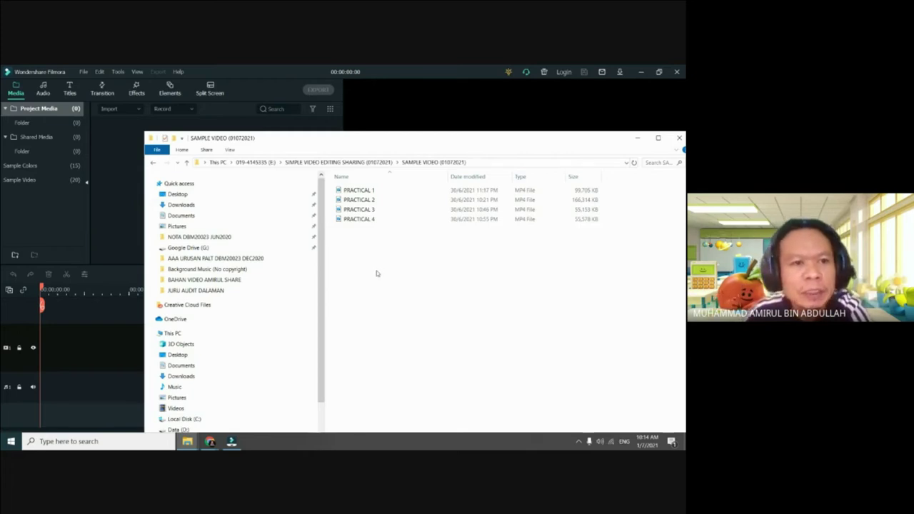
drag(443, 143, 416, 125)
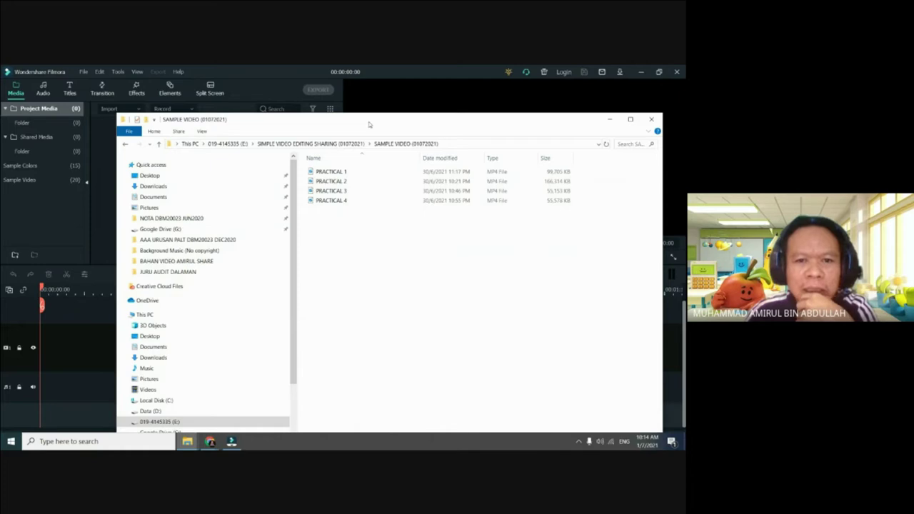
drag(369, 124, 451, 165)
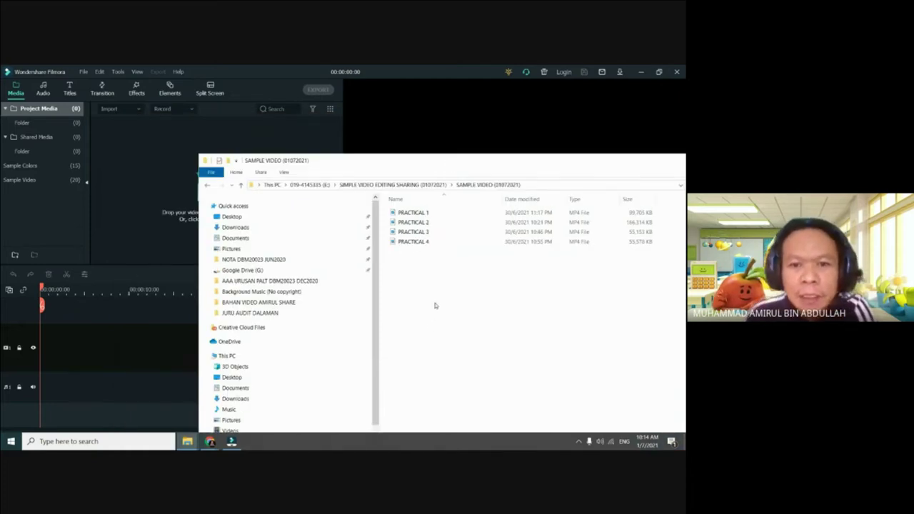
drag(458, 161, 463, 122)
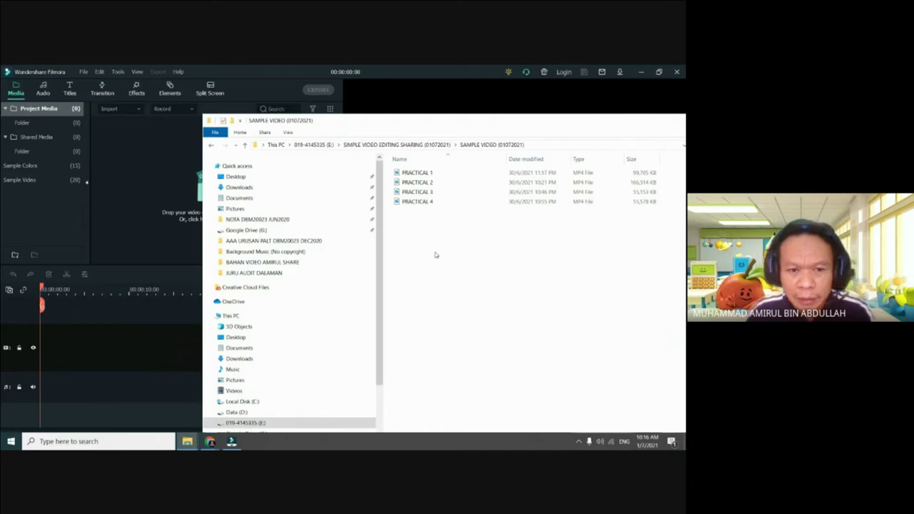
- Import the PRACTICAL 1 video from the SAMPLE VIDEO (01072021) folder into the Filmora project media
click(415, 203)
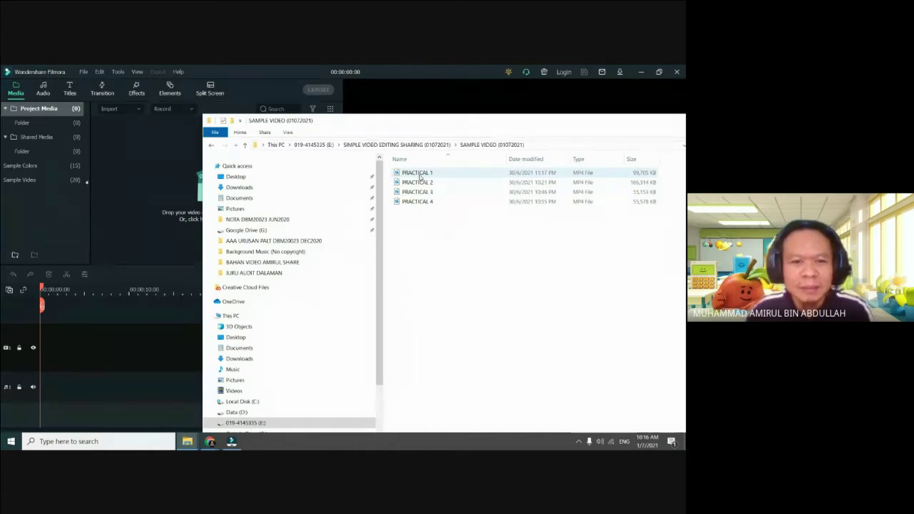
click(420, 176)
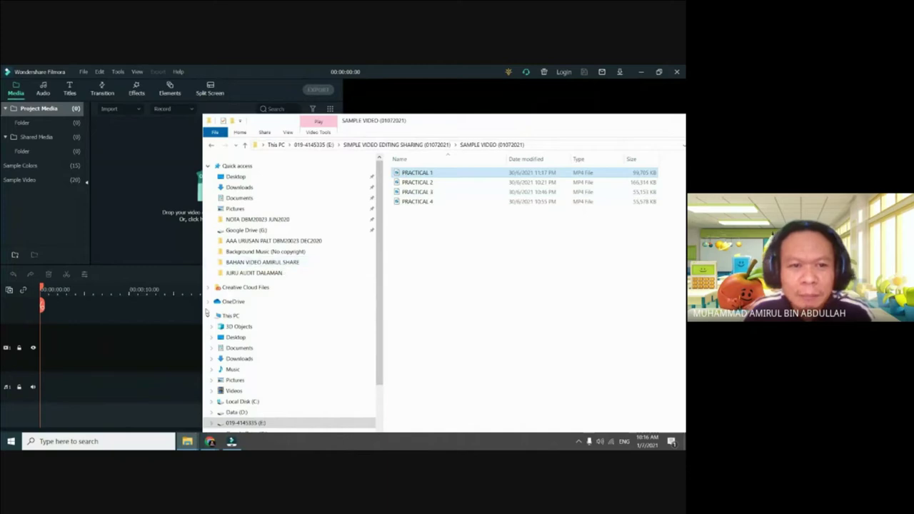
drag(394, 123, 524, 195)
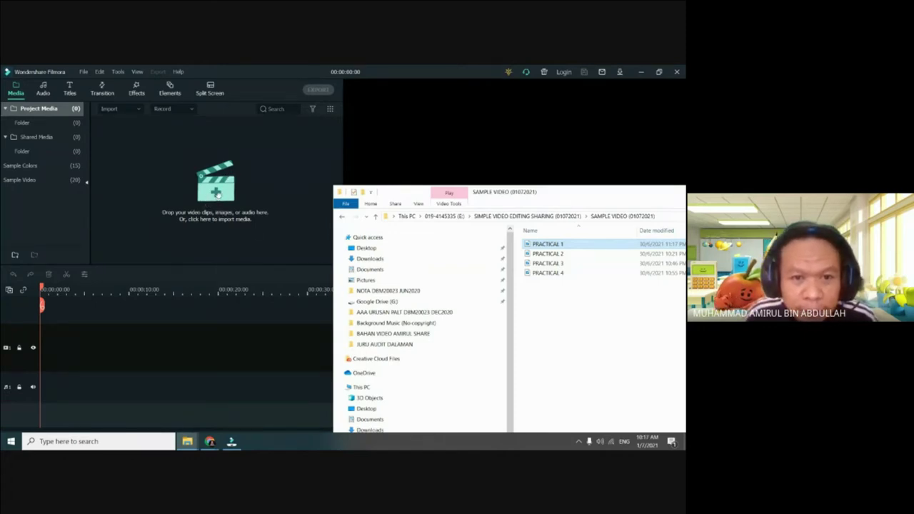
click(559, 306)
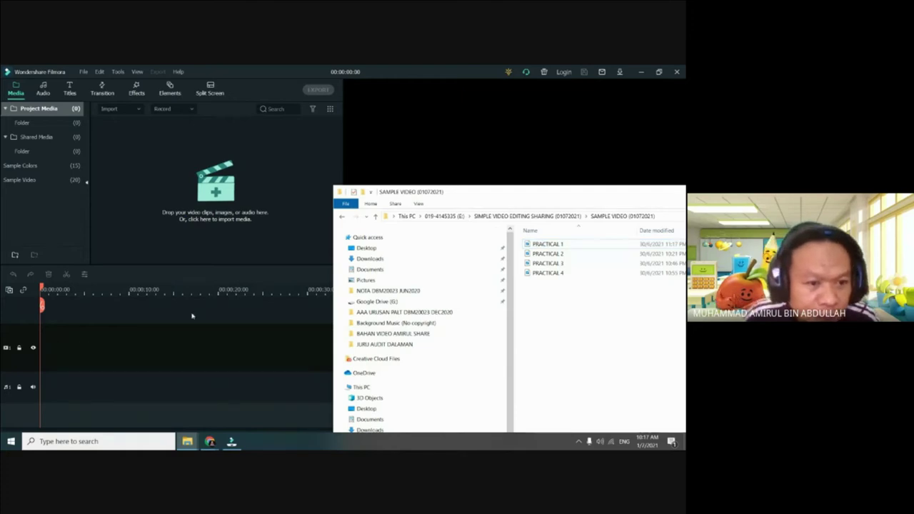
click(228, 273)
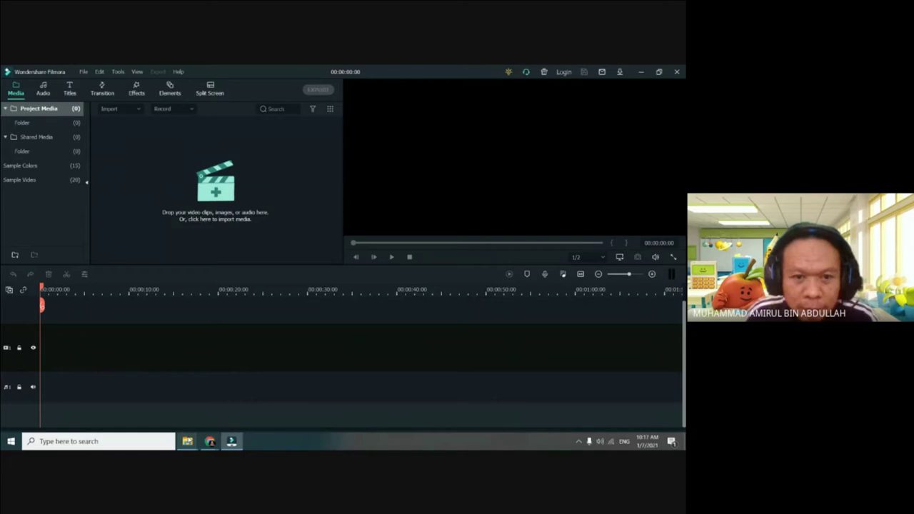
mouse_move(187, 441)
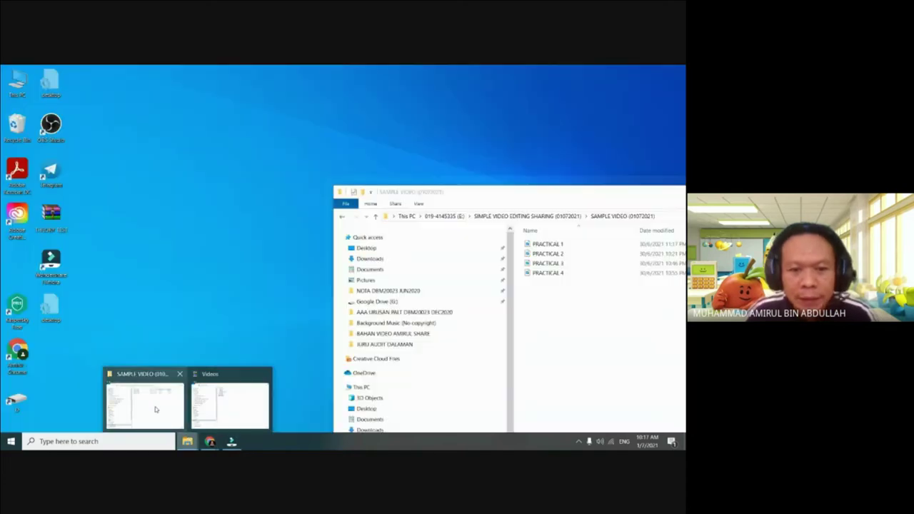
click(155, 406)
drag(546, 244, 222, 205)
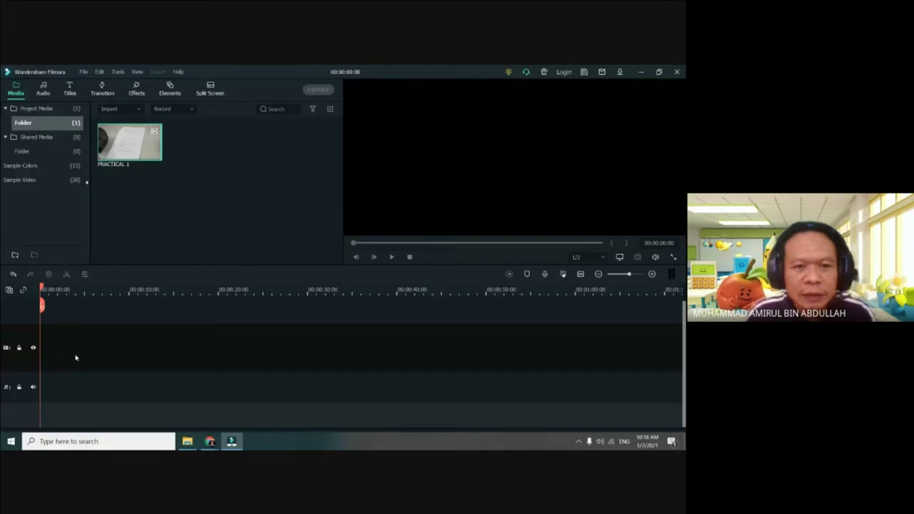
- Add the PRACTICAL 1 clip to the timeline, matching the project settings to the media at 1280 x 720 30fps
mouse_move(137, 153)
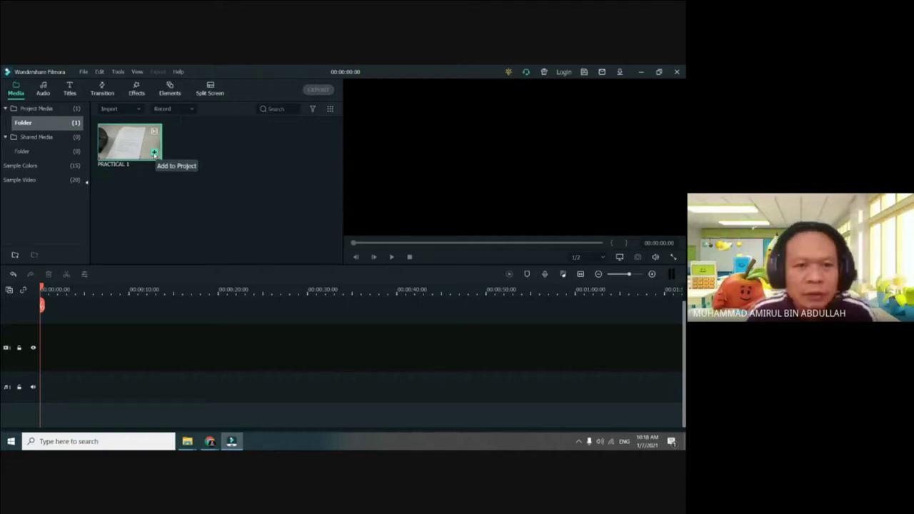
click(154, 153)
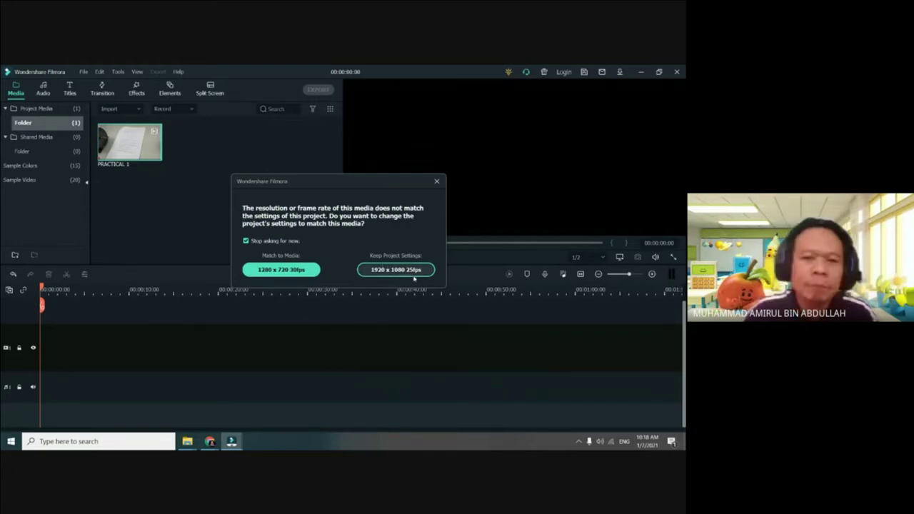
click(275, 274)
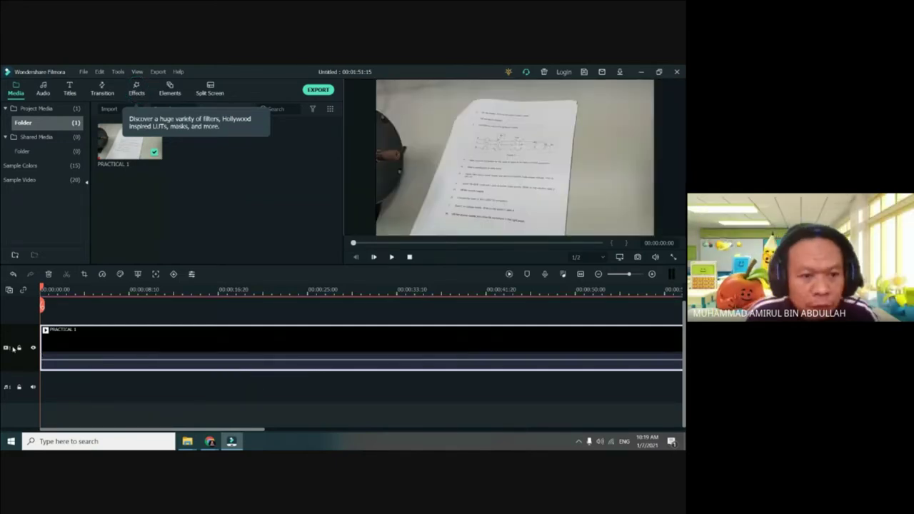
- Go to the end of the PRACTICAL 1 clip on the timeline and scrub through its second half to check the footage
key(End)
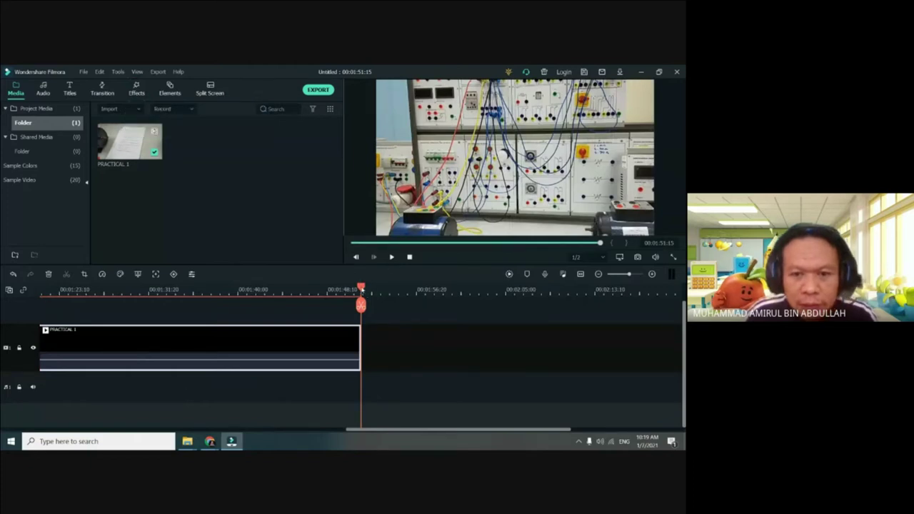
mouse_move(360, 289)
mouse_down()
mouse_move(349, 289)
mouse_move(365, 290)
mouse_move(361, 306)
mouse_up()
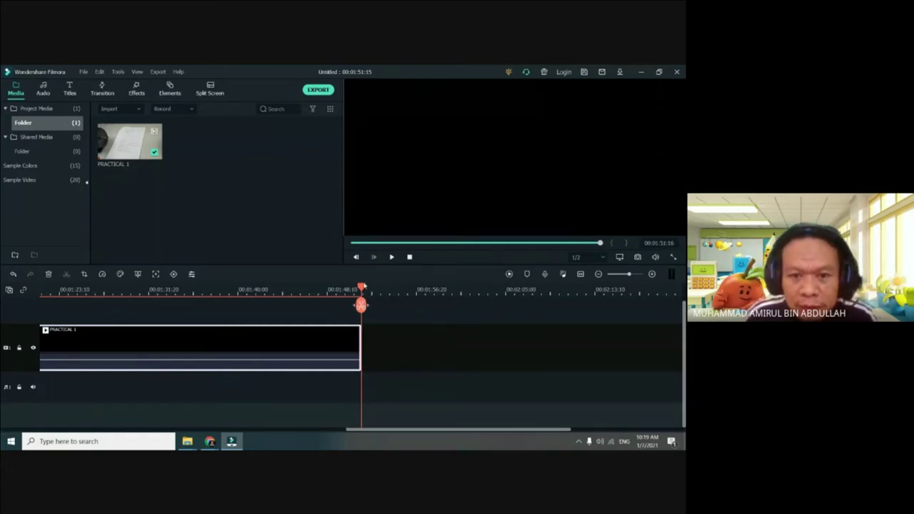
drag(363, 286, 359, 286)
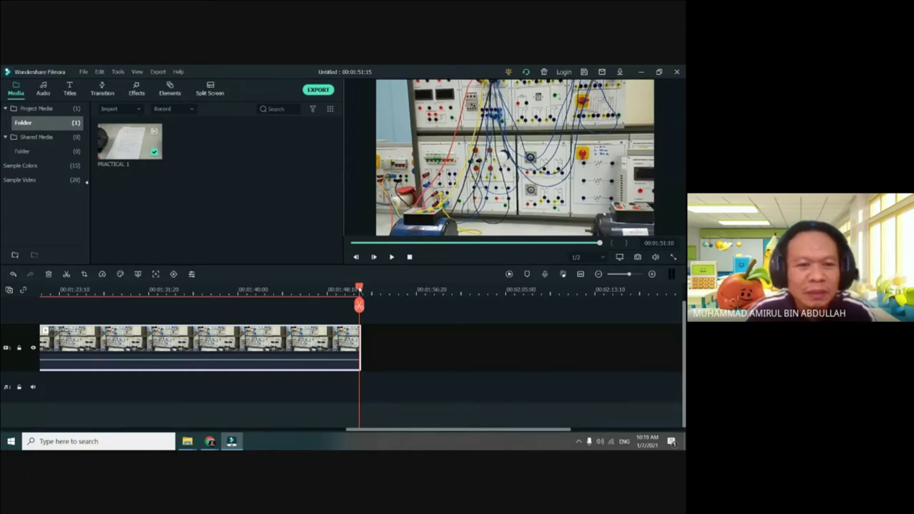
scroll(361, 287, up, 3)
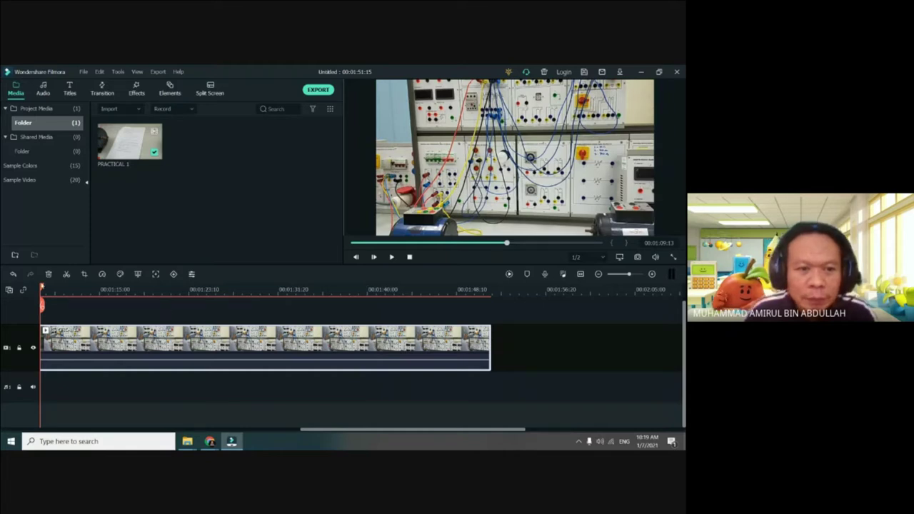
click(243, 306)
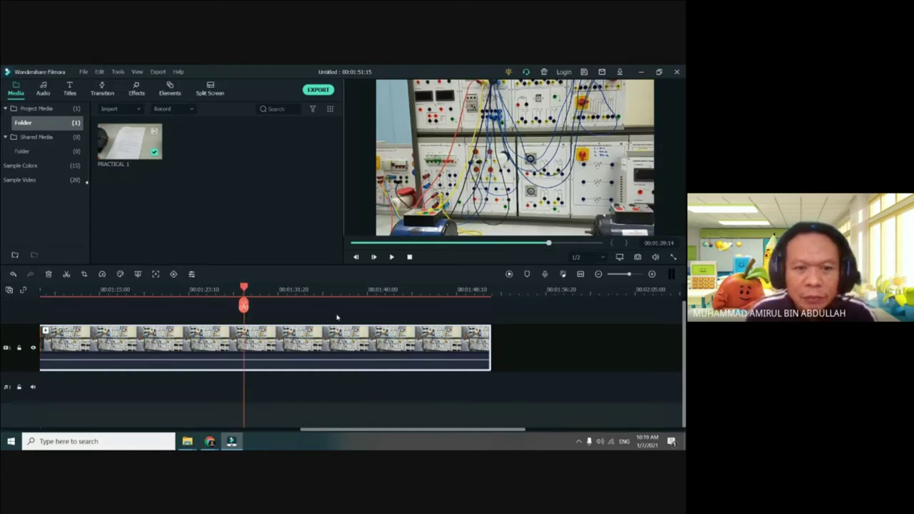
click(434, 306)
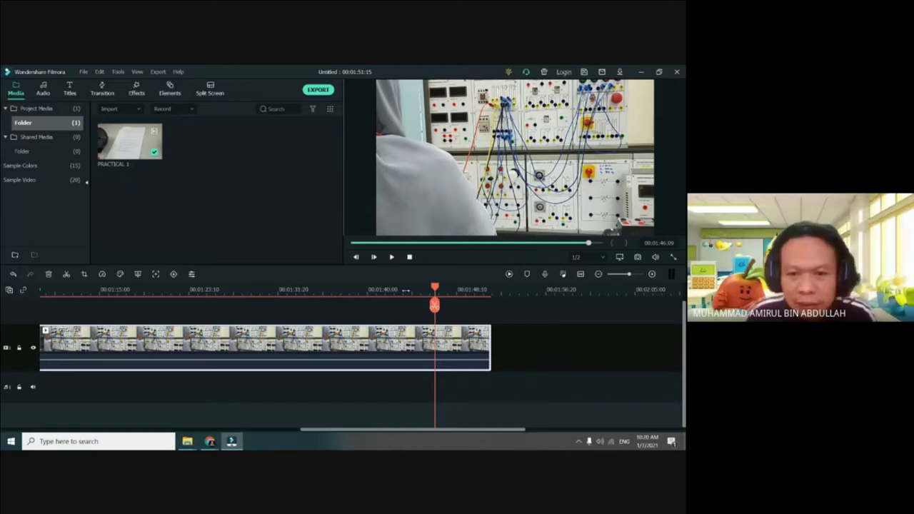
- Return the playhead to the start of the PRACTICAL 1 clip on the timeline
scroll(406, 290, down, 1)
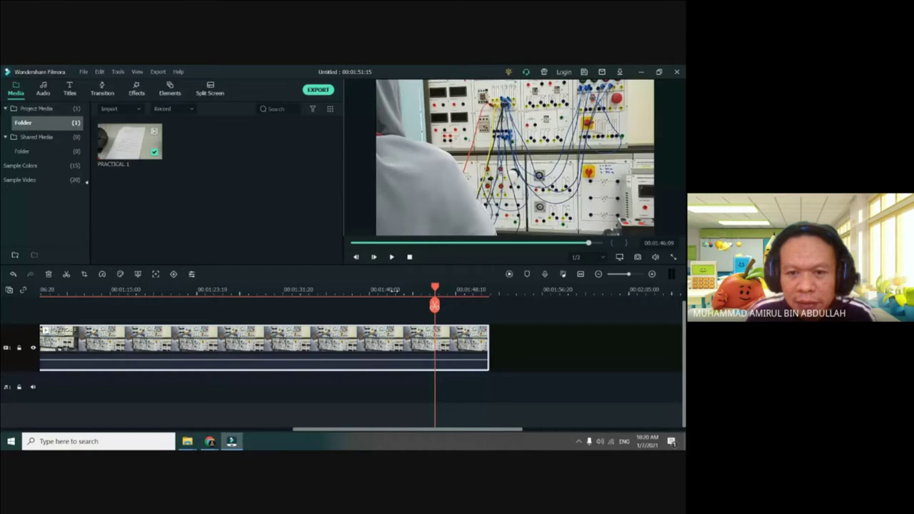
scroll(392, 289, down, 2)
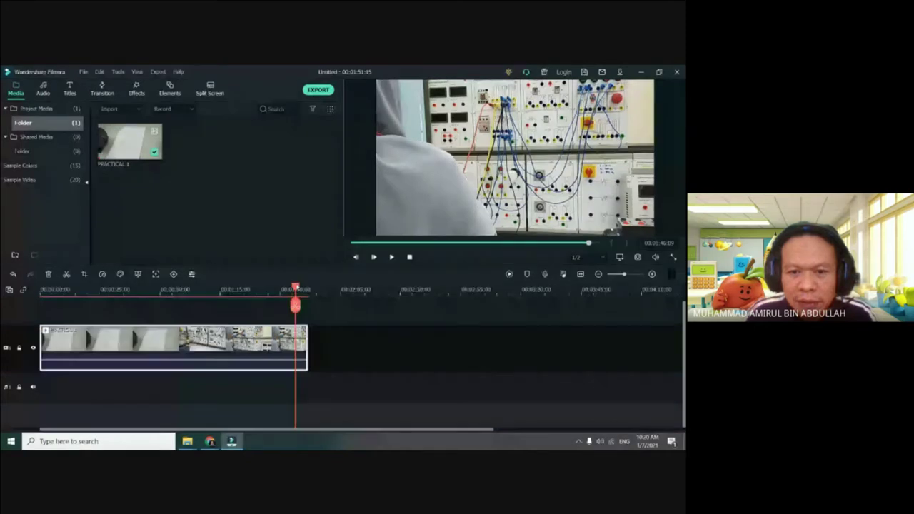
drag(295, 305, 26, 314)
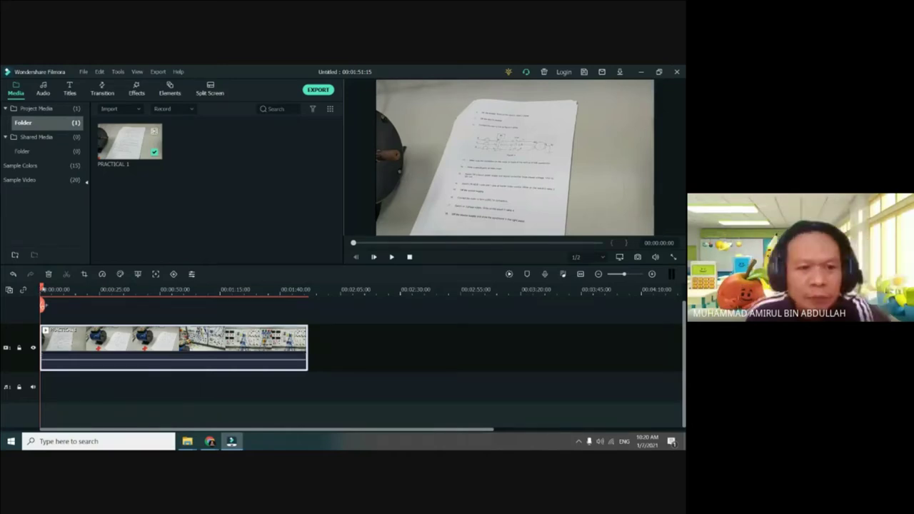
- Scrub the first seconds of the PRACTICAL 1 clip, return to its start and play it in the preview
drag(42, 304, 61, 301)
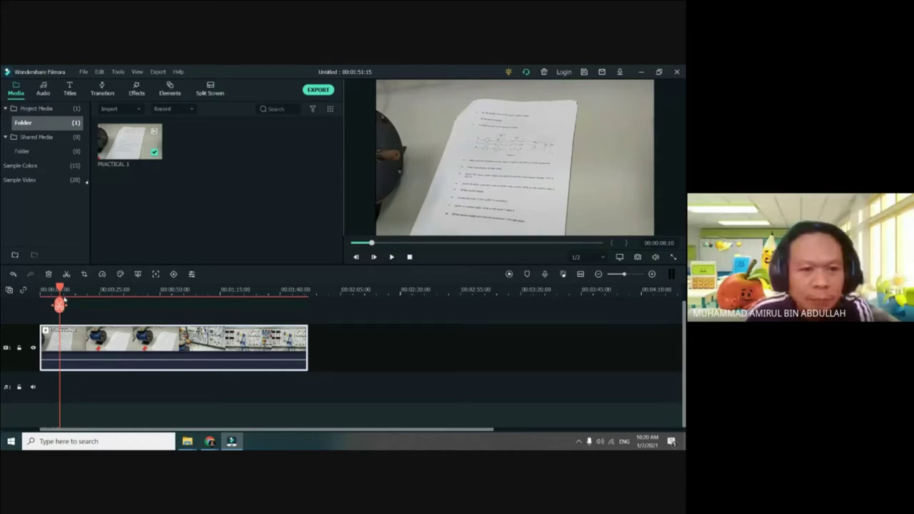
drag(63, 301, 41, 303)
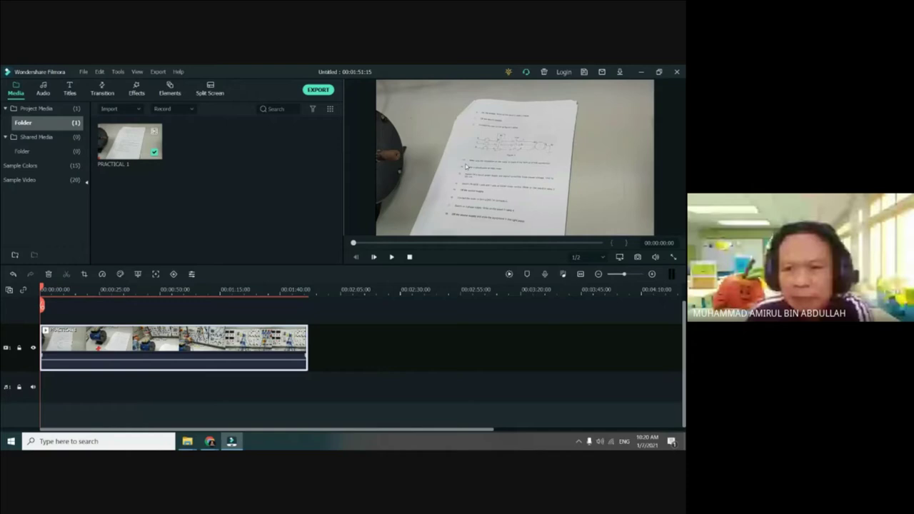
click(391, 257)
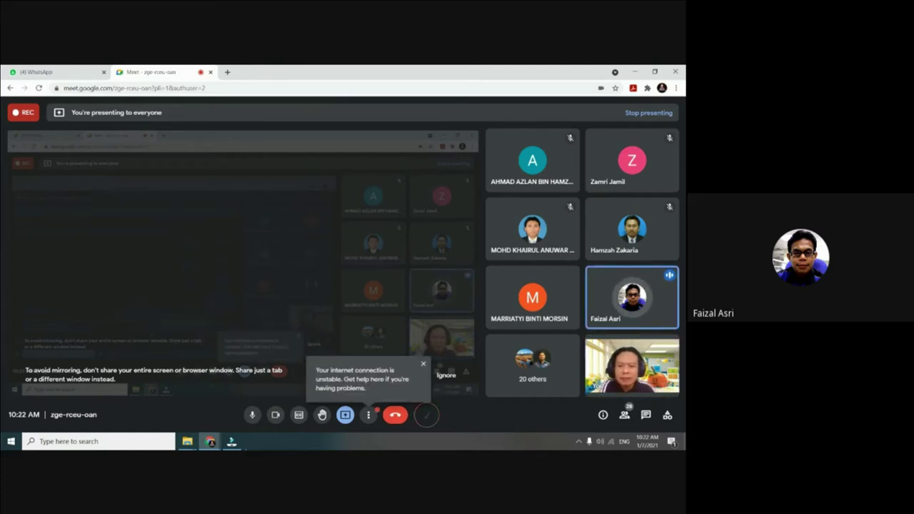
- Switch back to Filmora and move the playhead to the end of the PRACTICAL 1 clip at about 00:01:50
mouse_move(232, 442)
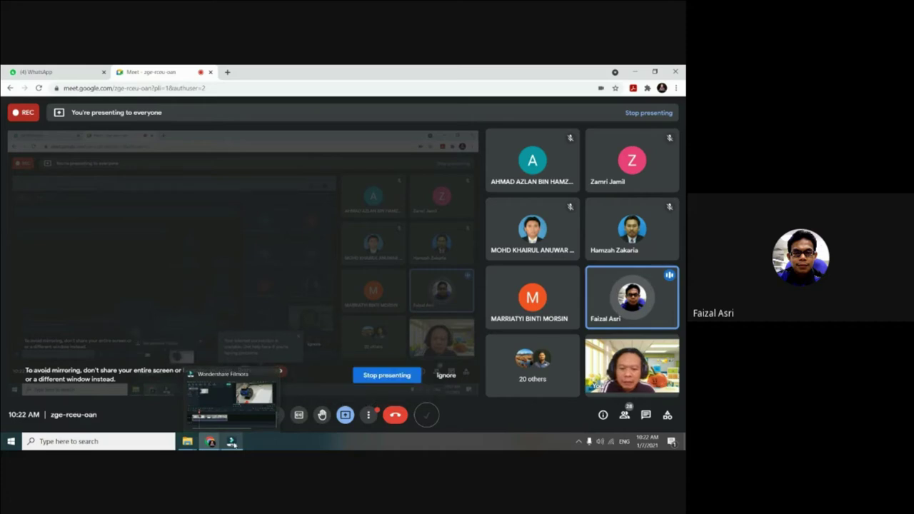
click(232, 441)
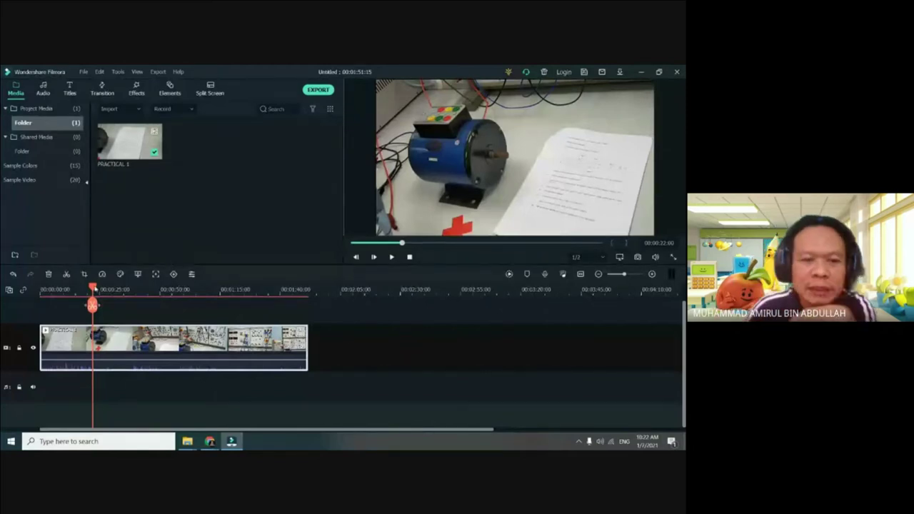
drag(92, 305, 307, 327)
scroll(588, 309, up, 3)
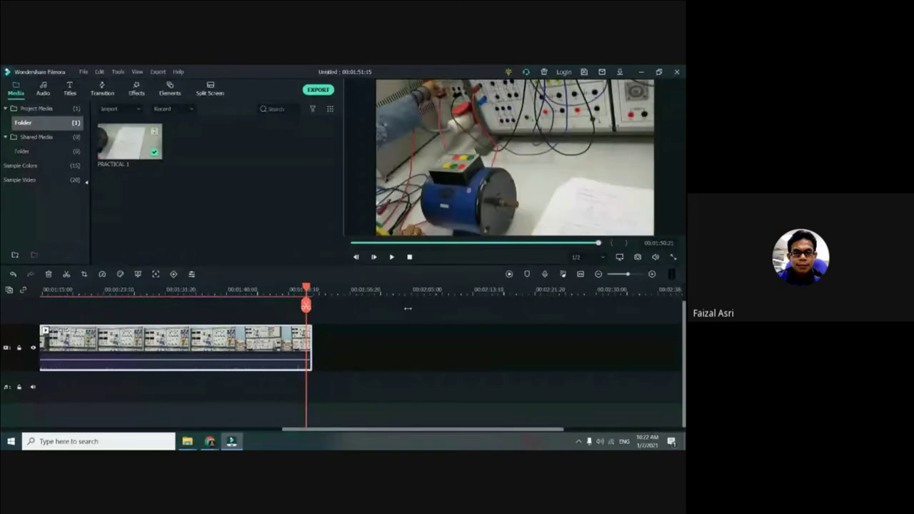
- Rescale the timeline view until the whole PRACTICAL 1 clip fits in it
drag(536, 429, 360, 440)
scroll(361, 342, down, 3)
scroll(250, 314, down, 2)
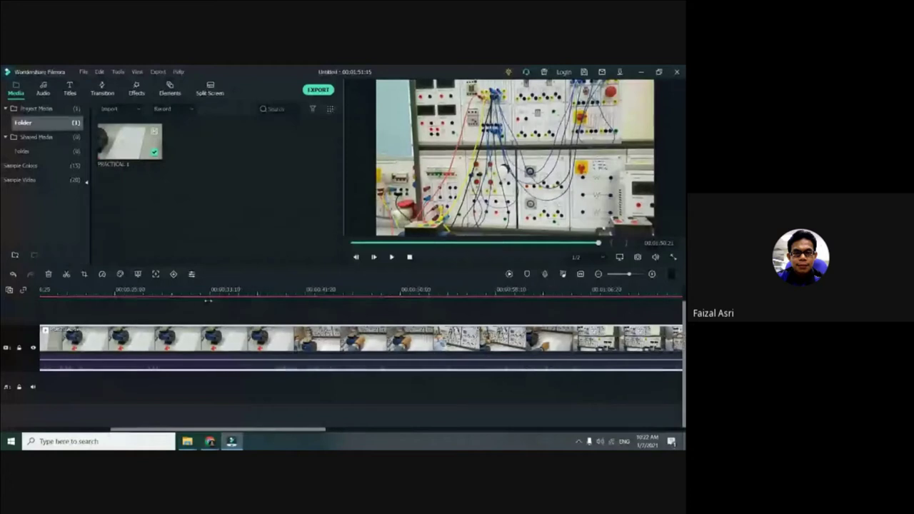
scroll(361, 342, down, 2)
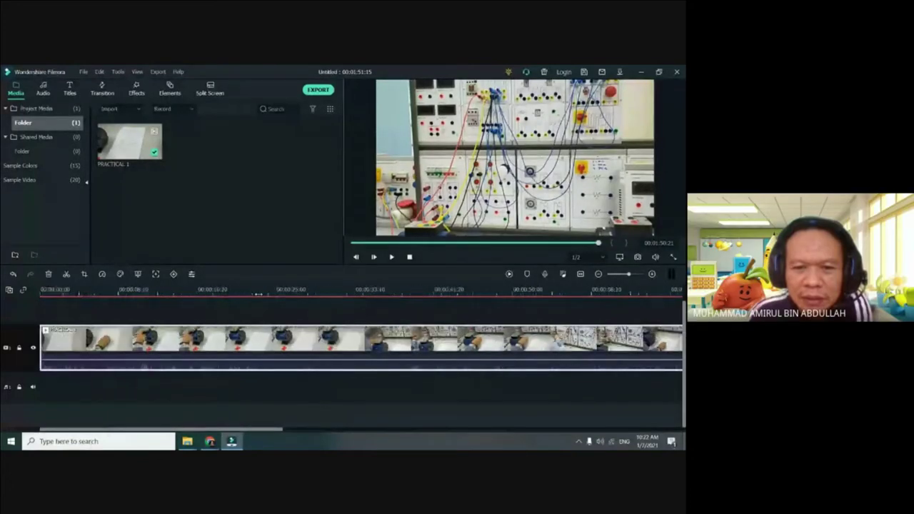
scroll(446, 290, down, 3)
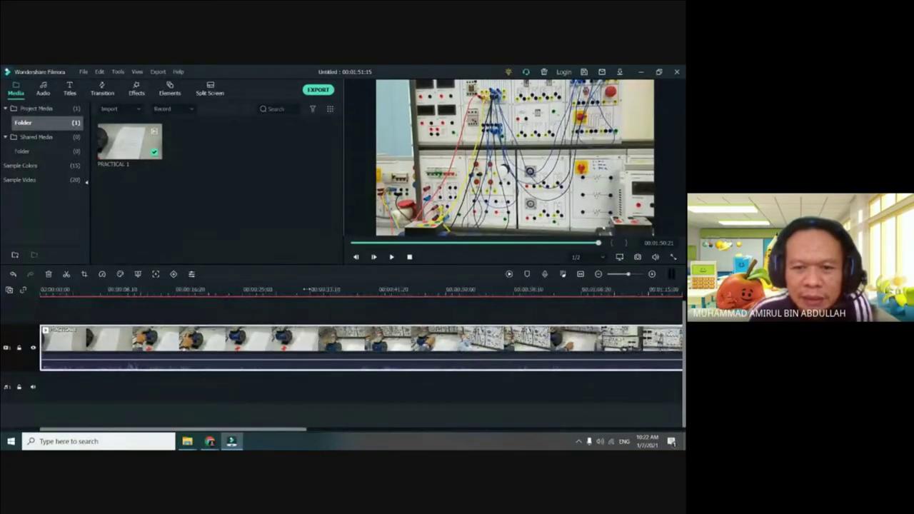
scroll(474, 289, down, 3)
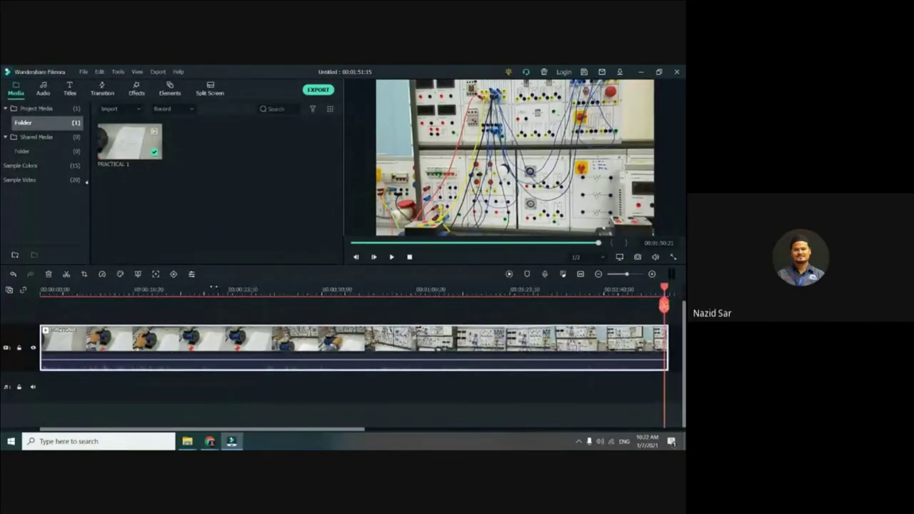
scroll(567, 333, down, 1)
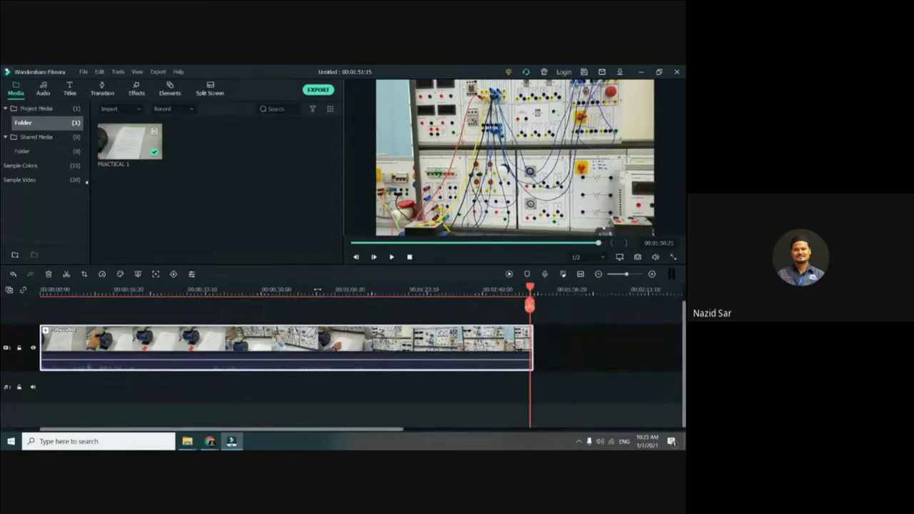
- Check the PRACTICAL 1 frame at about 00:00:06:07 and return the playhead to the start of the clip
click(45, 289)
drag(45, 287, 66, 288)
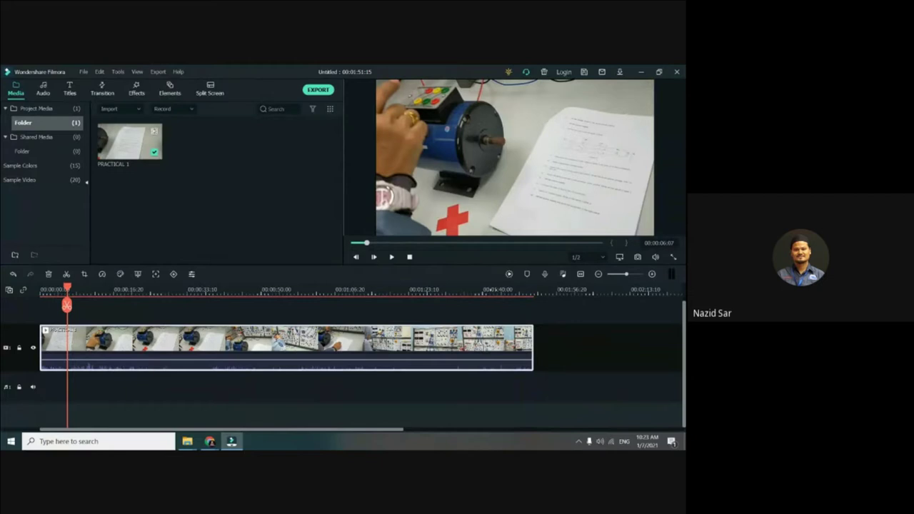
scroll(491, 289, up, 2)
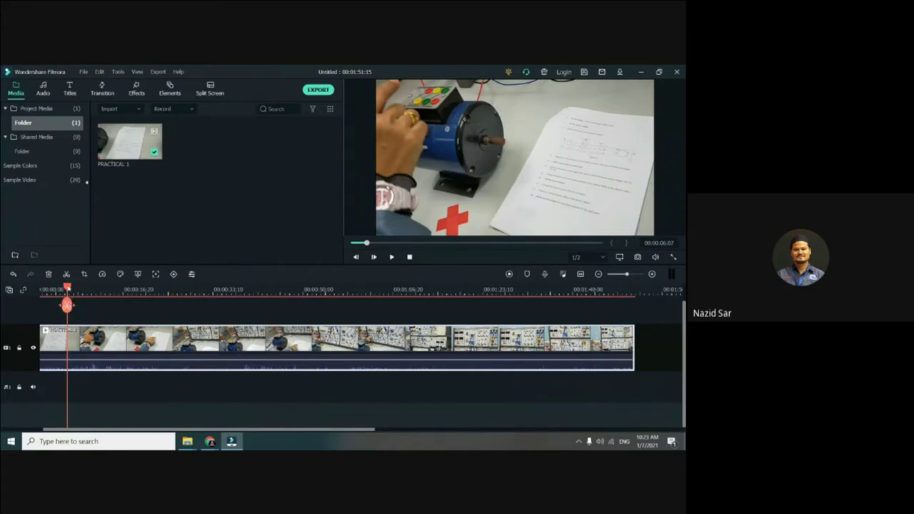
key(Home)
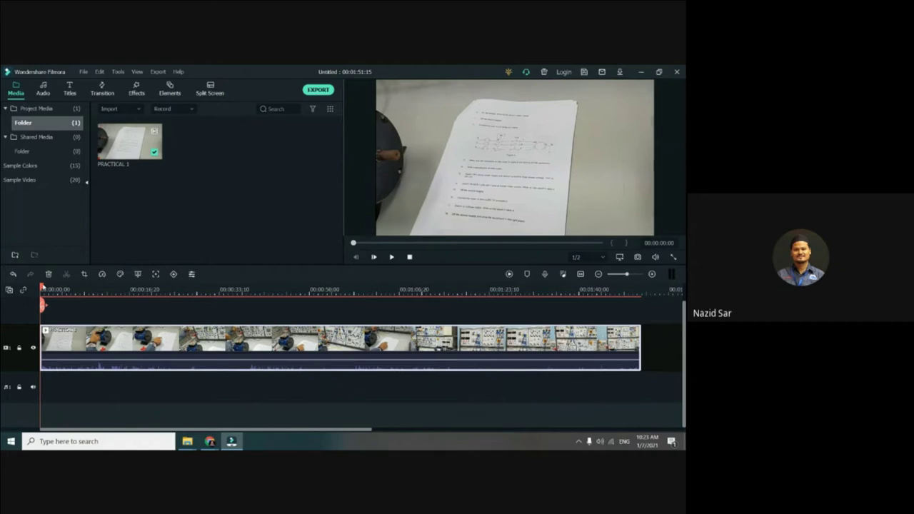
- Check the Google Meet call window and switch back to Filmora
mouse_move(211, 441)
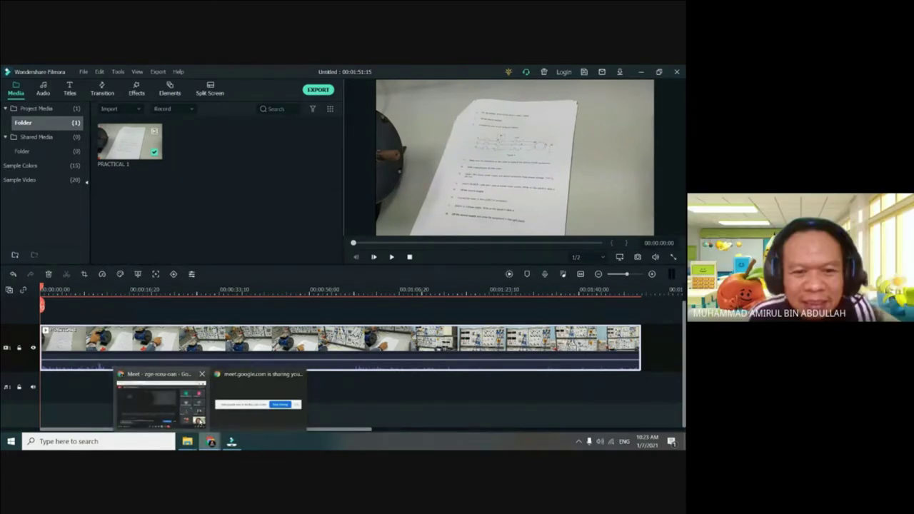
click(161, 398)
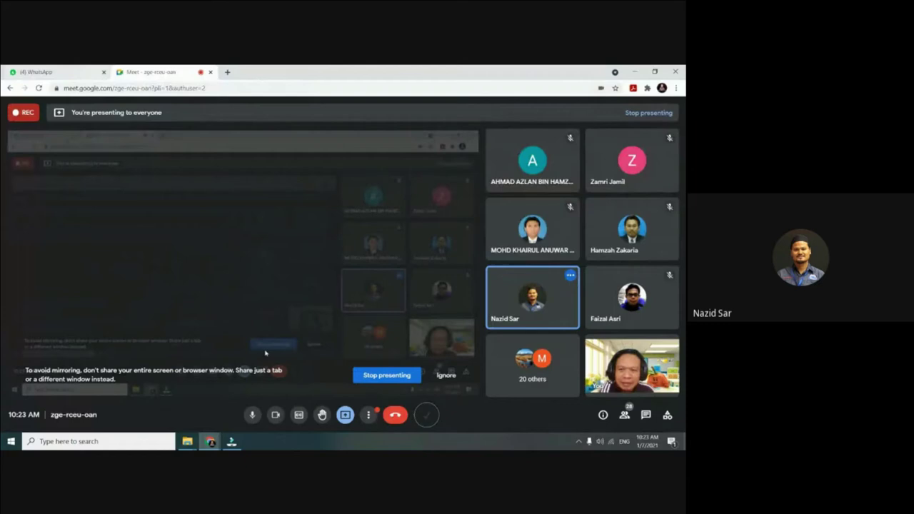
mouse_move(235, 445)
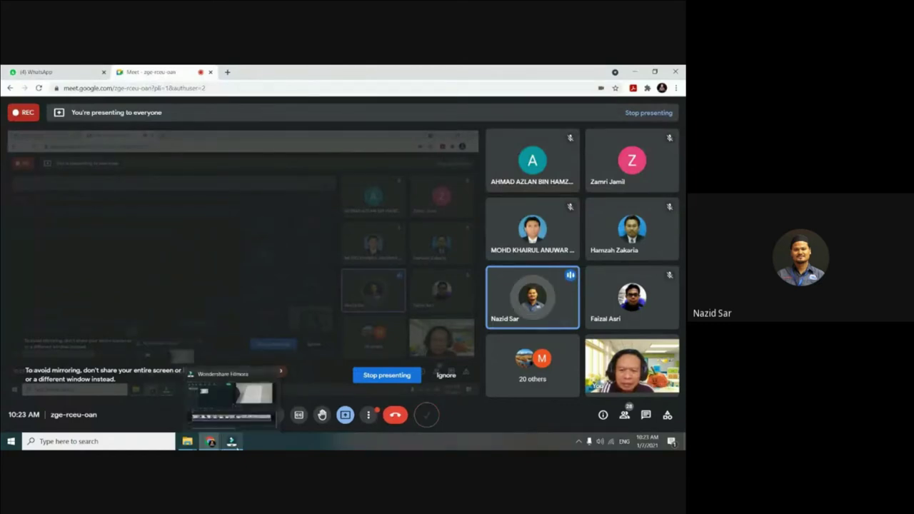
click(231, 441)
click(231, 442)
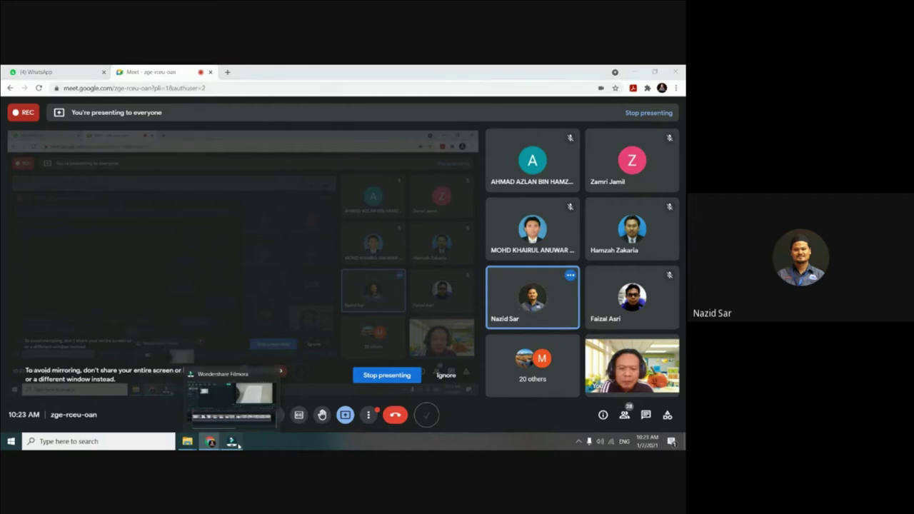
click(238, 442)
click(238, 442)
click(239, 442)
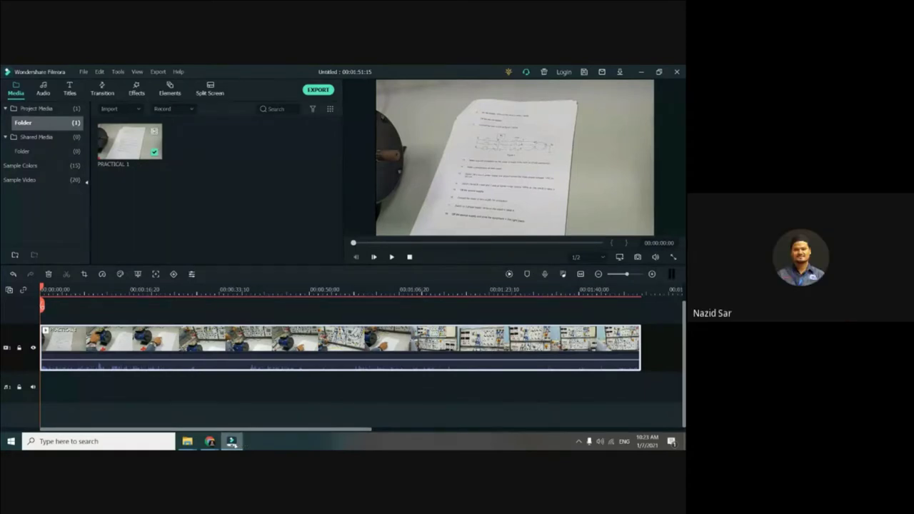
mouse_move(233, 444)
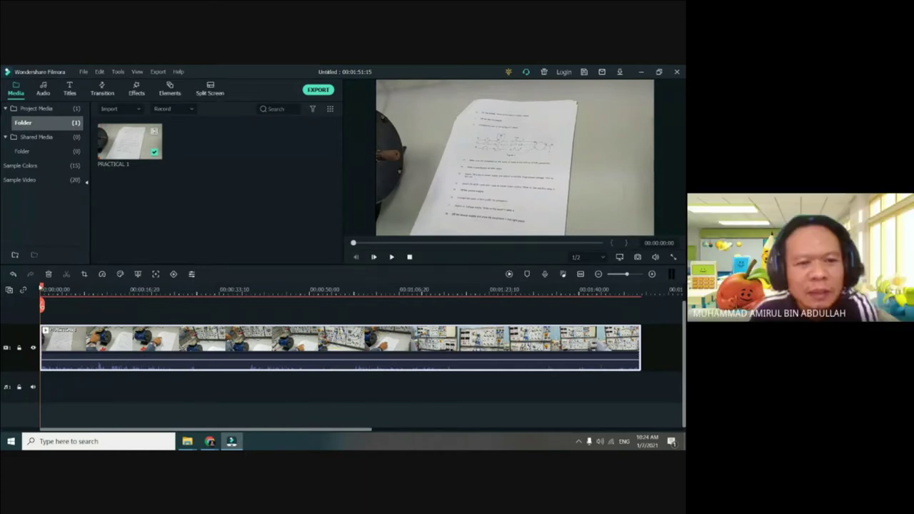
- Scrub the opening of the PRACTICAL 1 clip to about 00:00:06:01 and go back to the beginning
drag(41, 305, 28, 329)
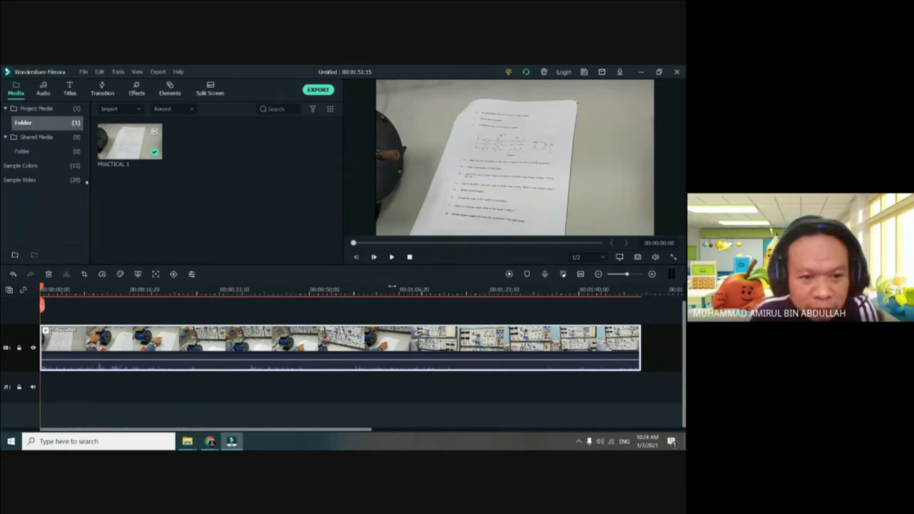
scroll(391, 286, down, 1)
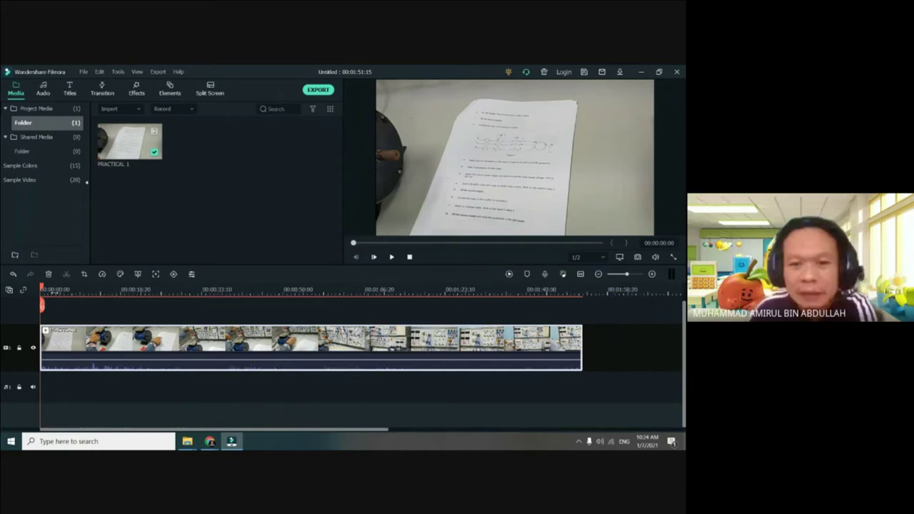
drag(47, 287, 69, 293)
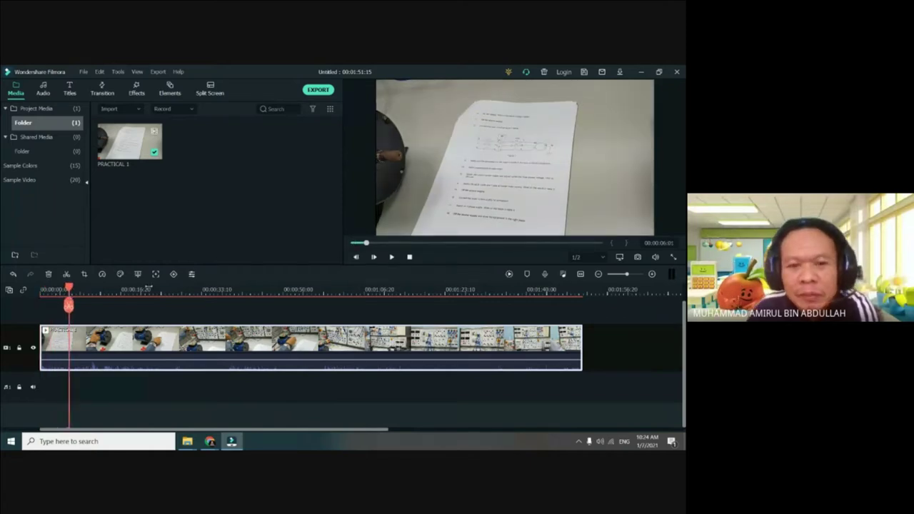
scroll(135, 293, down, 1)
scroll(136, 292, up, 1)
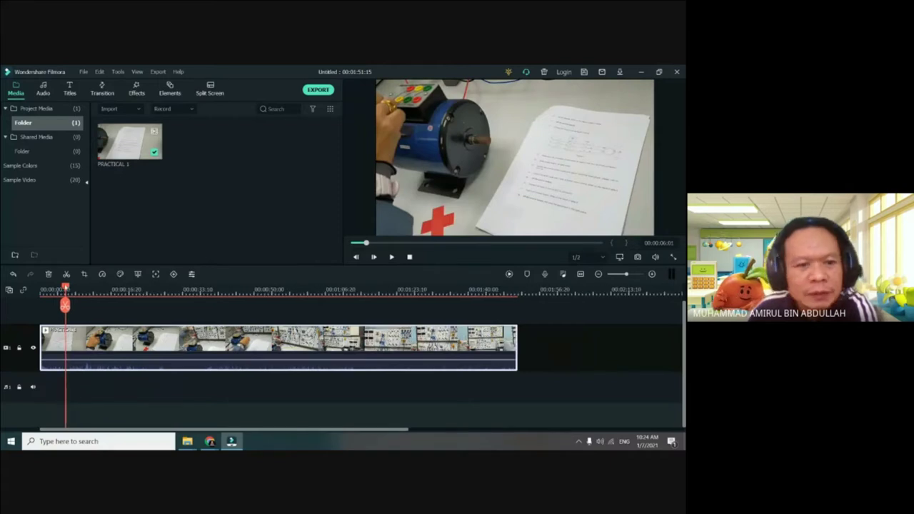
key(Home)
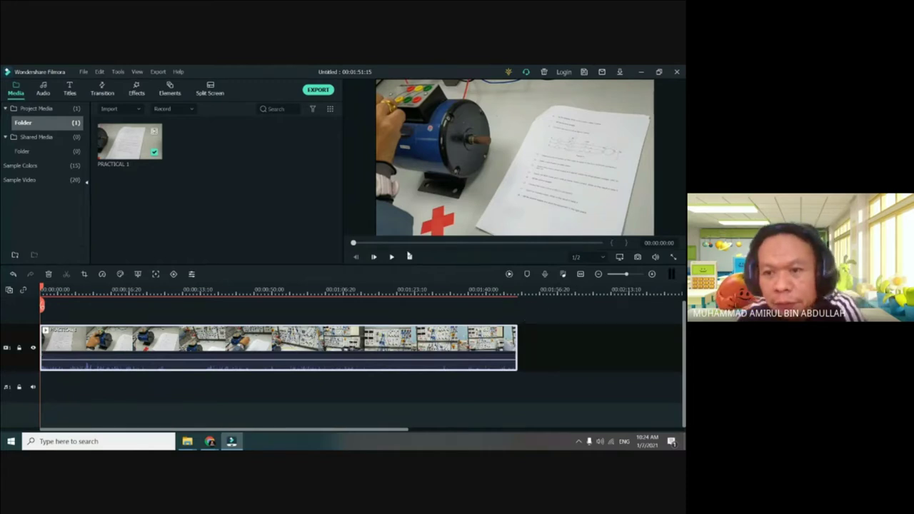
- Preview the PRACTICAL 1 footage at about 00:00:57:17 and 00:00:23:06, returning the playhead to the start after each check
click(273, 304)
click(284, 305)
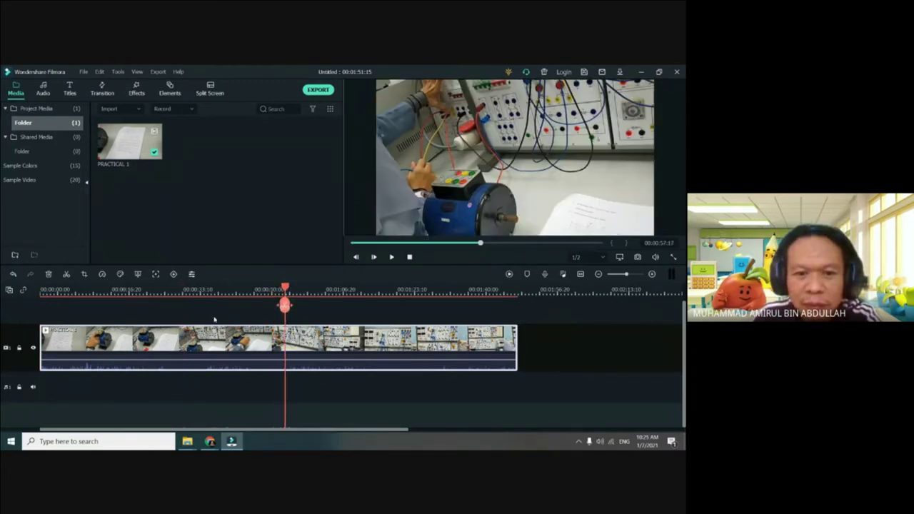
click(42, 305)
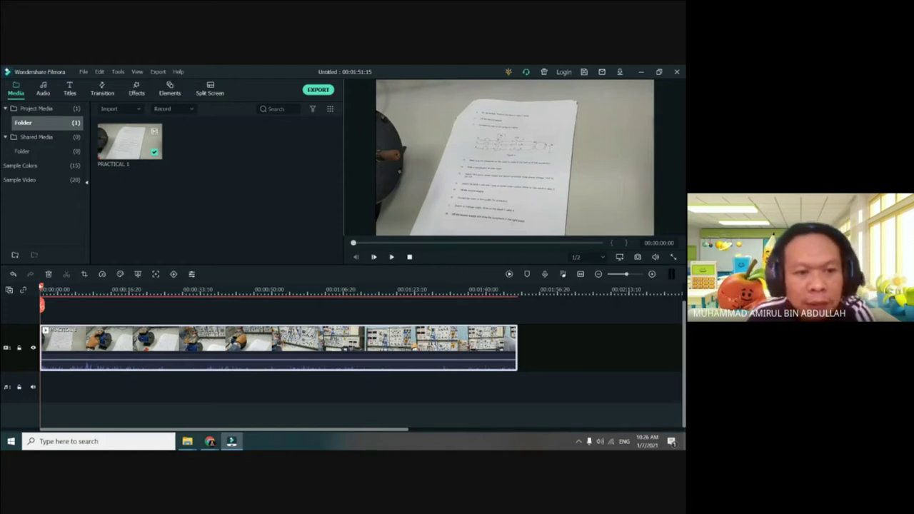
drag(43, 304, 139, 304)
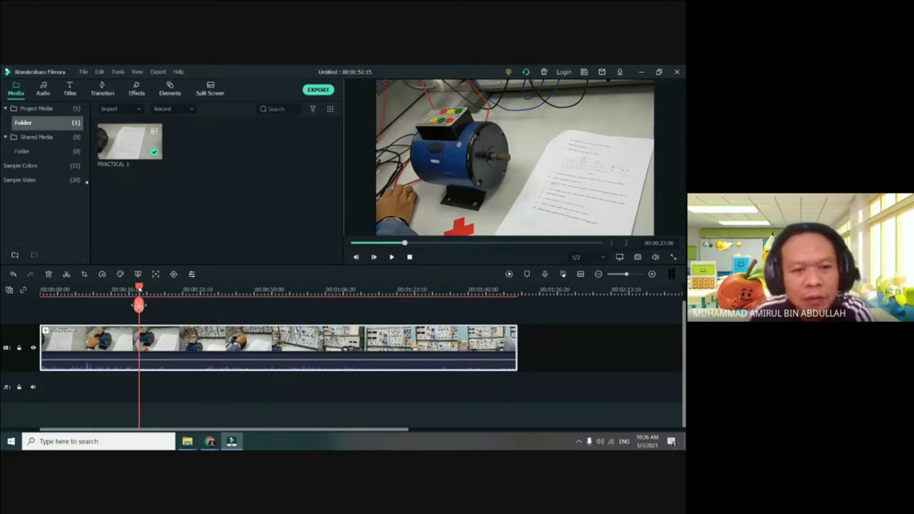
drag(139, 287, 36, 292)
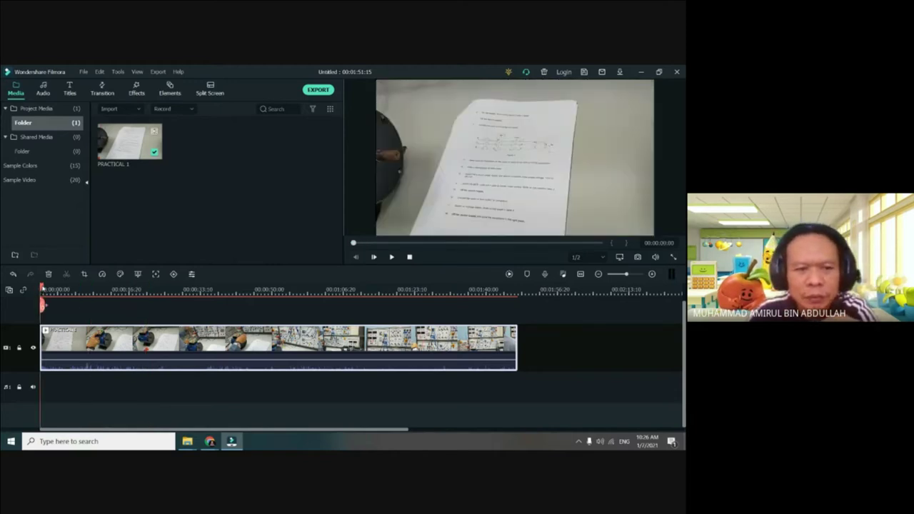
- Play a short stretch of the clip from about 12 seconds, and inspect the footage around 00:01:01:19 at a closer timeline scale
drag(42, 305, 92, 306)
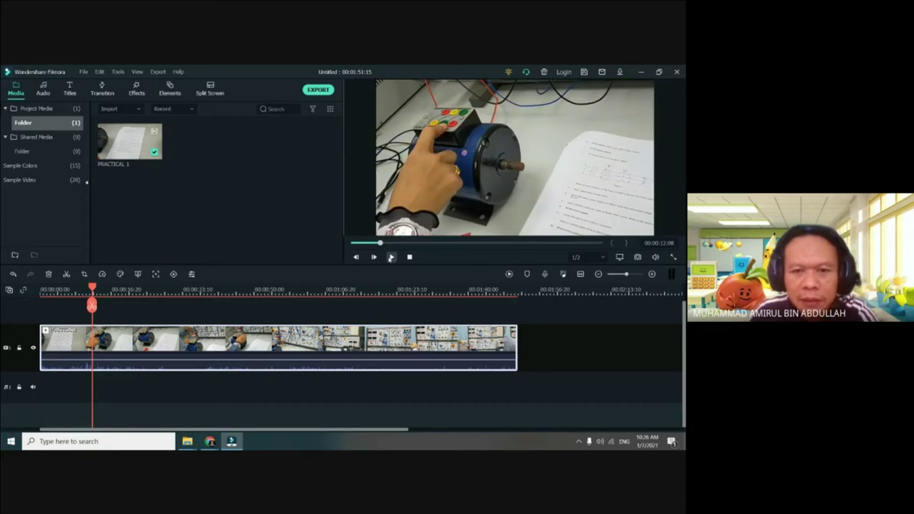
key(space)
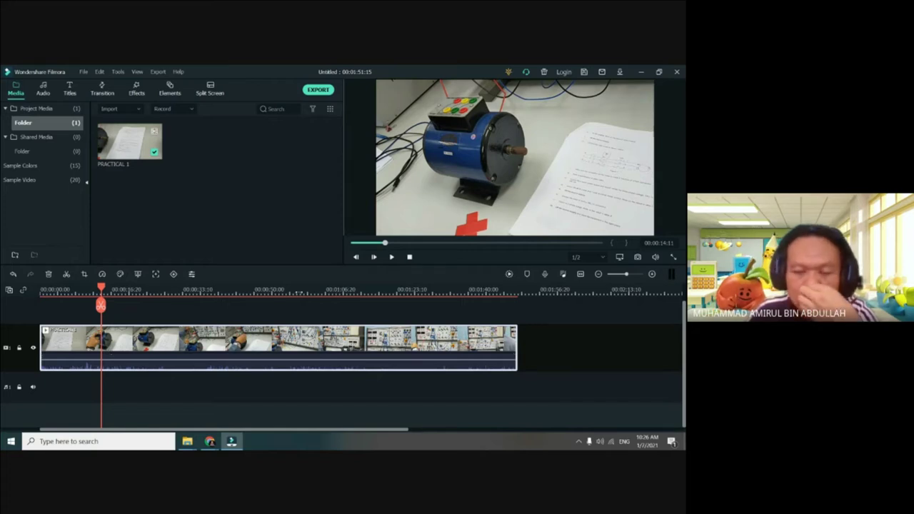
click(304, 289)
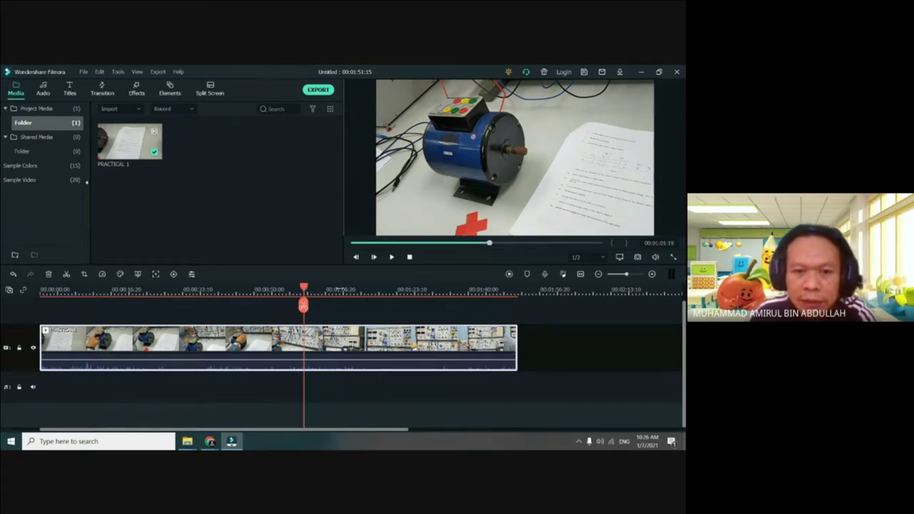
scroll(340, 349, up, 2)
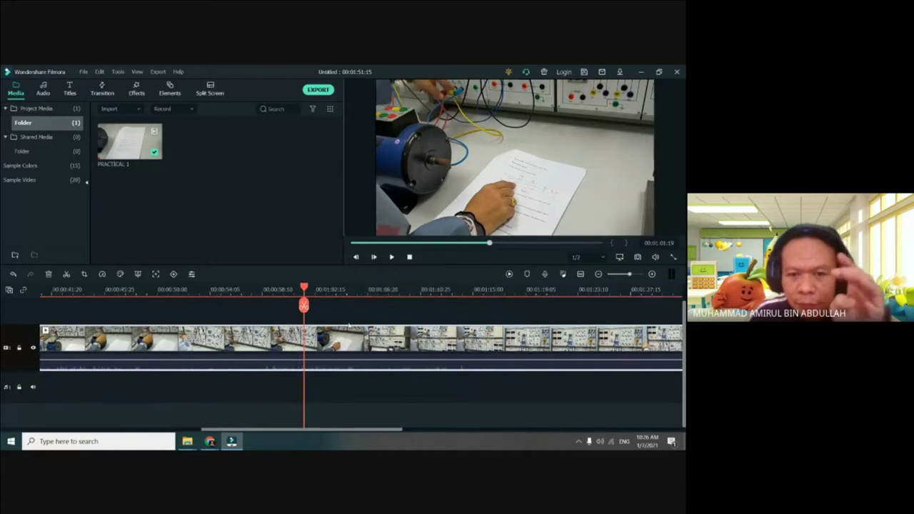
scroll(341, 349, down, 3)
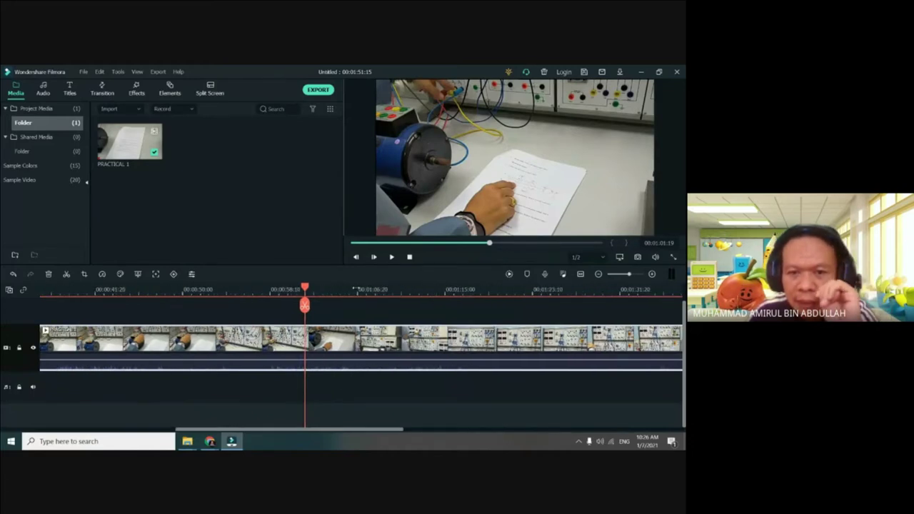
scroll(348, 292, up, 3)
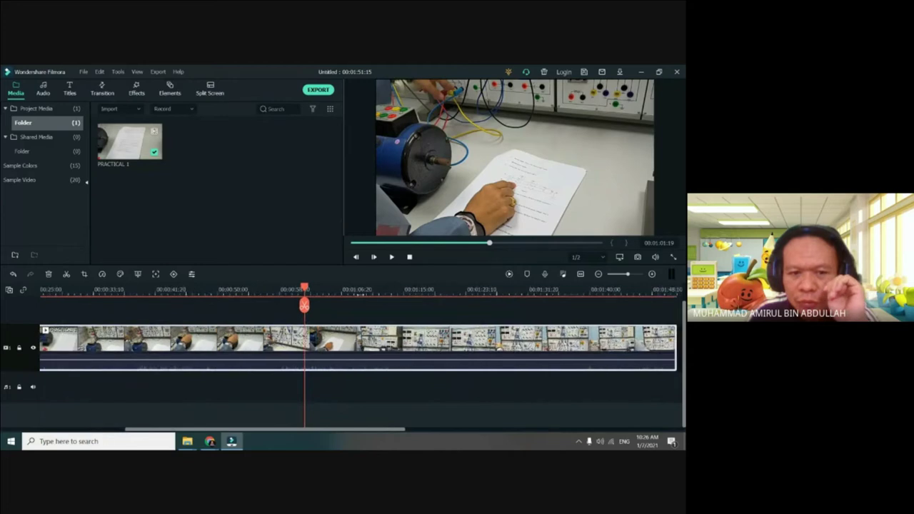
- Split the PRACTICAL 1 clip on the timeline at 00:00:55:16
scroll(348, 292, down, 2)
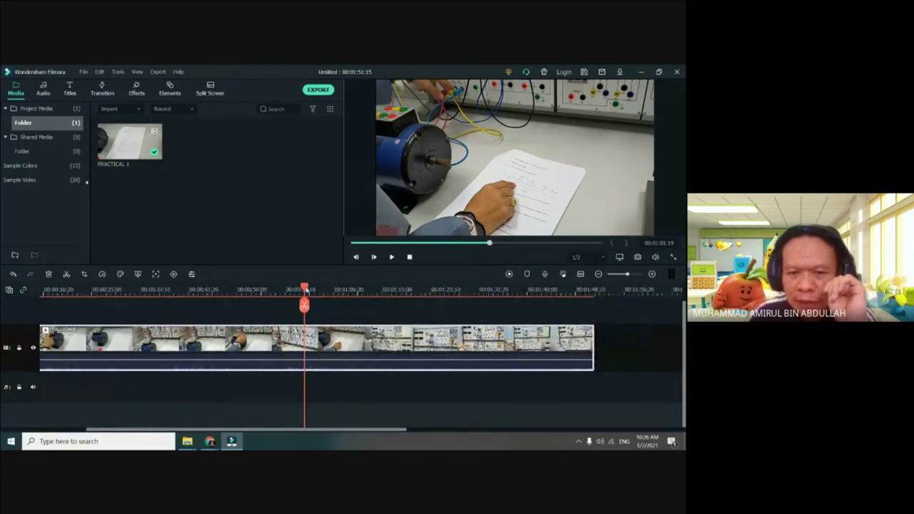
drag(305, 290, 274, 292)
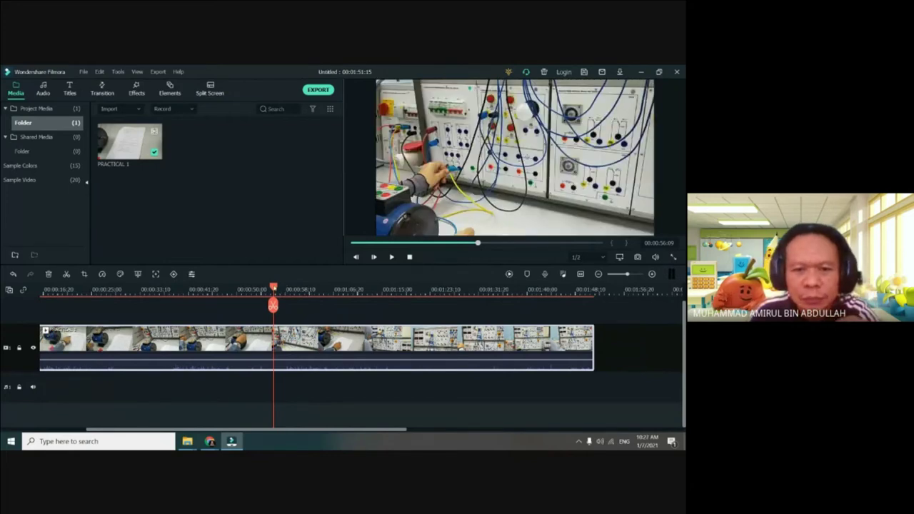
drag(274, 289, 272, 289)
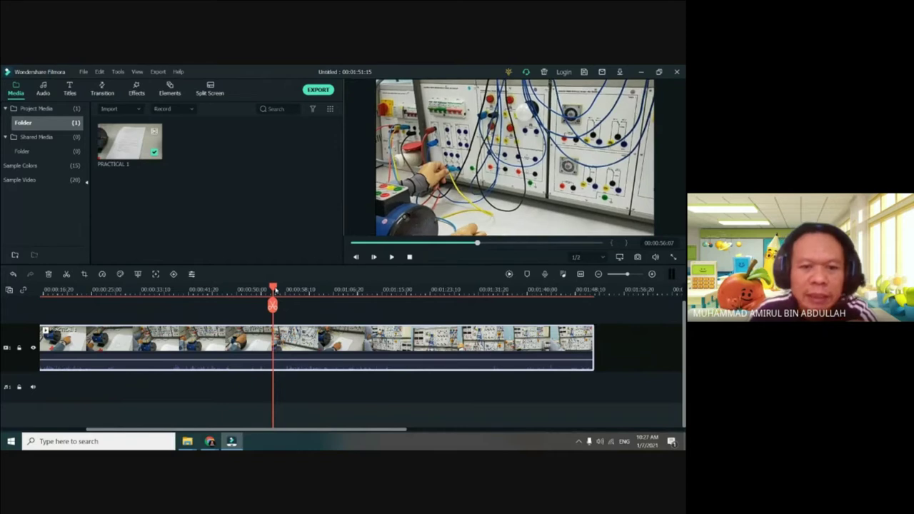
drag(272, 289, 269, 289)
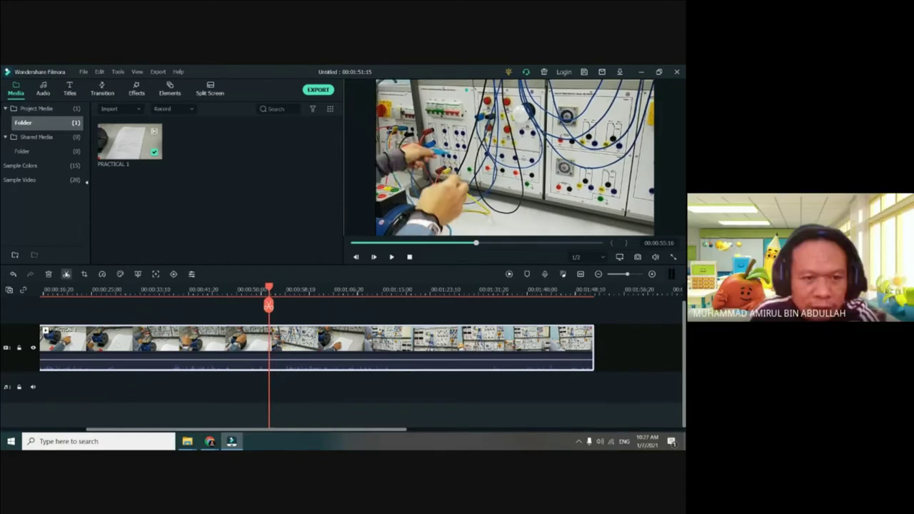
click(65, 275)
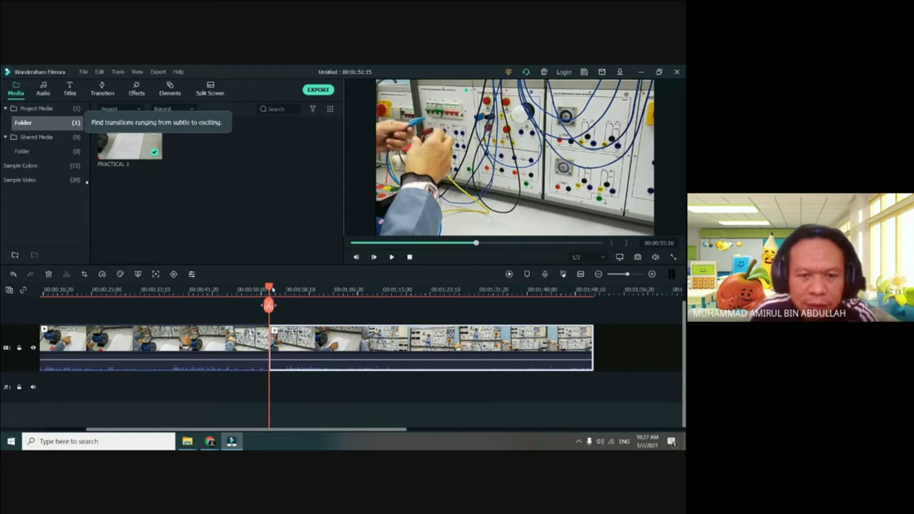
- Pull the second segment away from the first to leave a gap, and delete that gap
drag(278, 335, 344, 328)
click(308, 350)
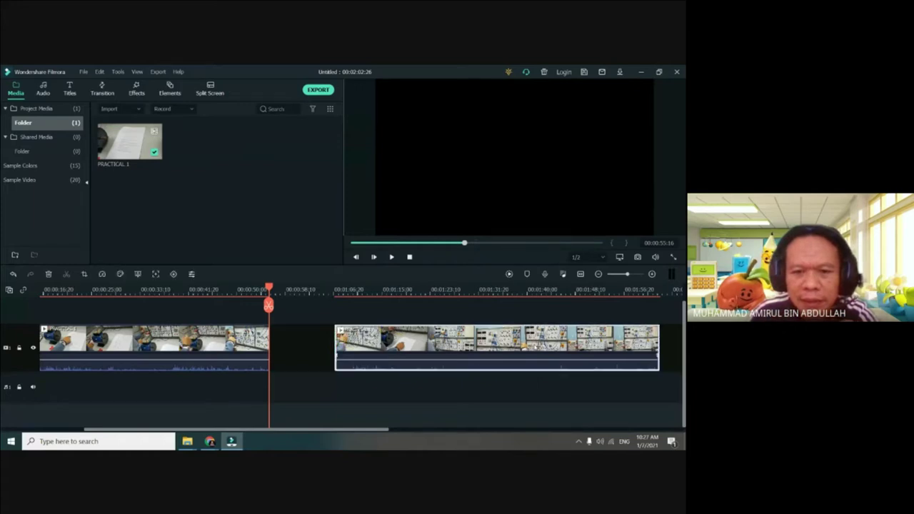
click(305, 336)
key(Delete)
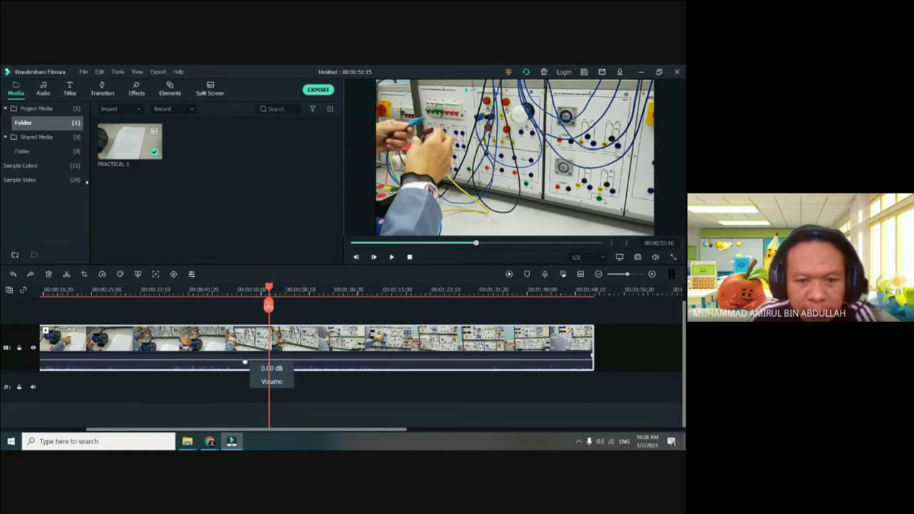
- Raise the audio volume of the PRACTICAL 1 clip on the timeline to about 8.62 dB
drag(244, 361, 240, 360)
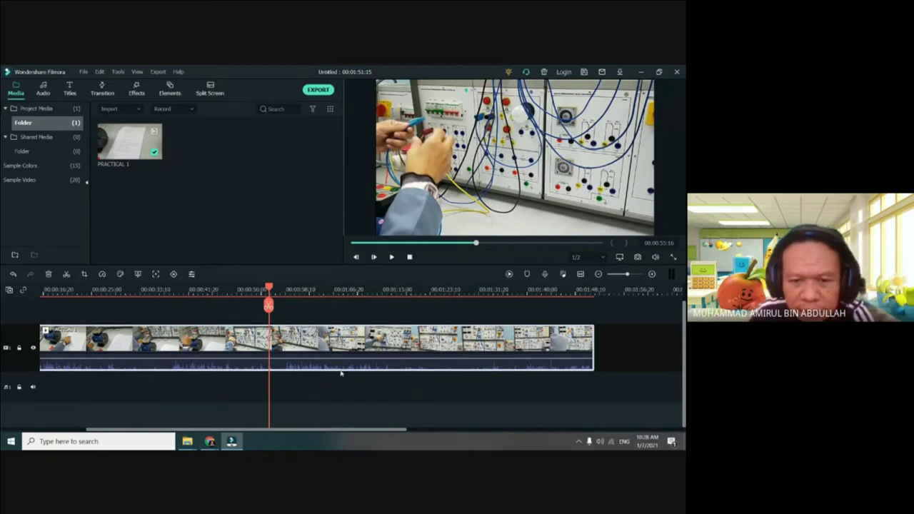
mouse_move(341, 359)
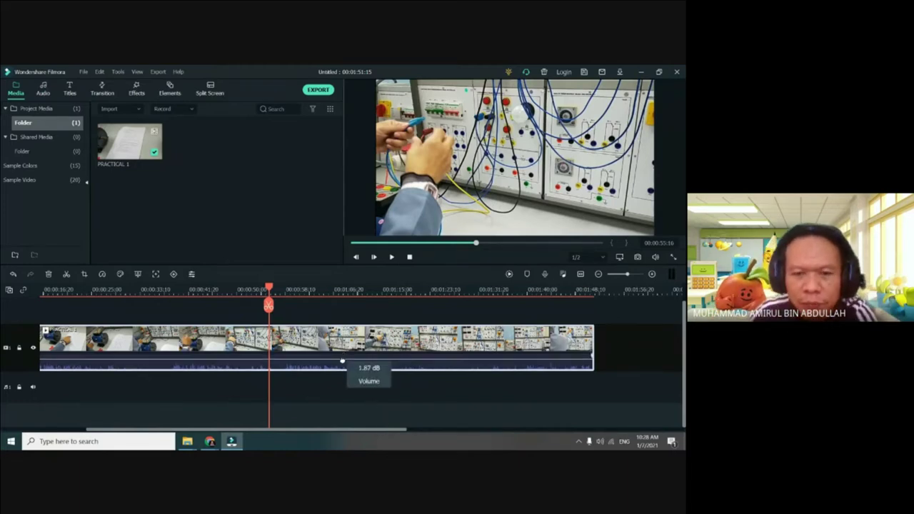
drag(339, 361, 337, 358)
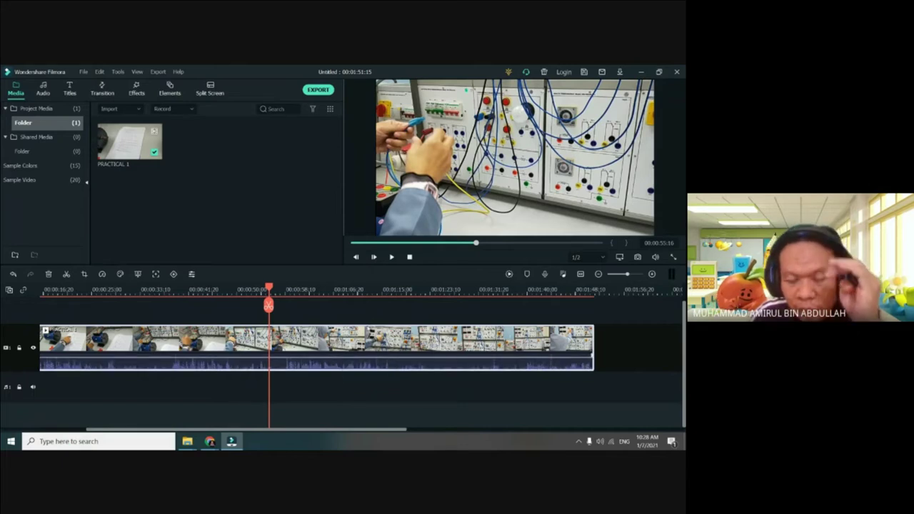
mouse_move(362, 363)
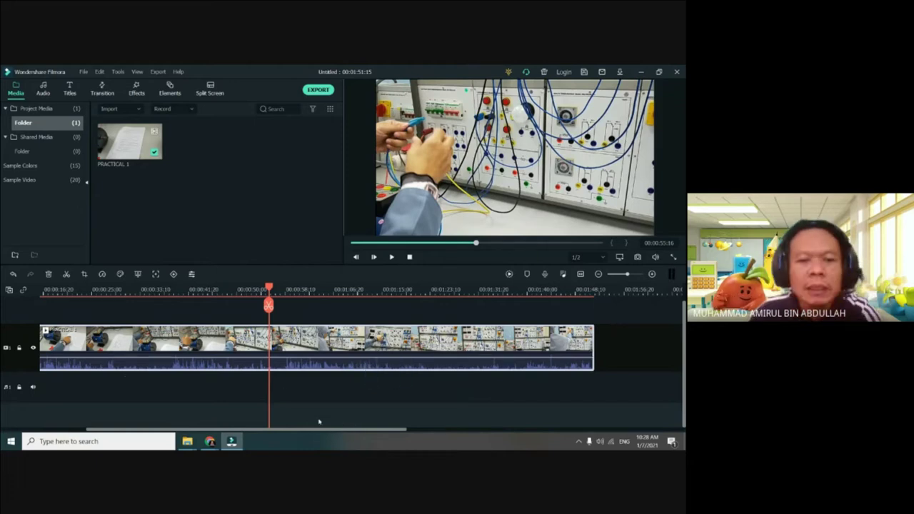
- Split the clip at 00:00:55:16, play a short stretch, and split it again at 00:00:57:11
click(66, 274)
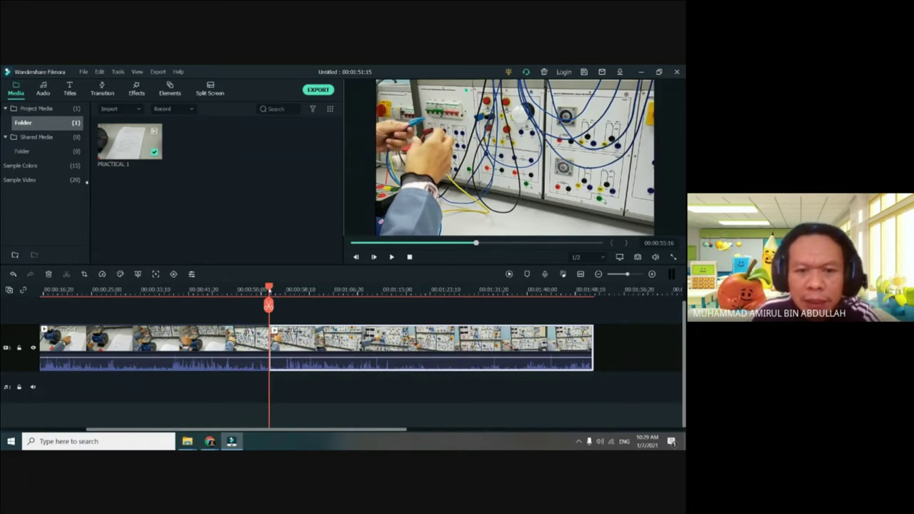
drag(268, 306, 270, 305)
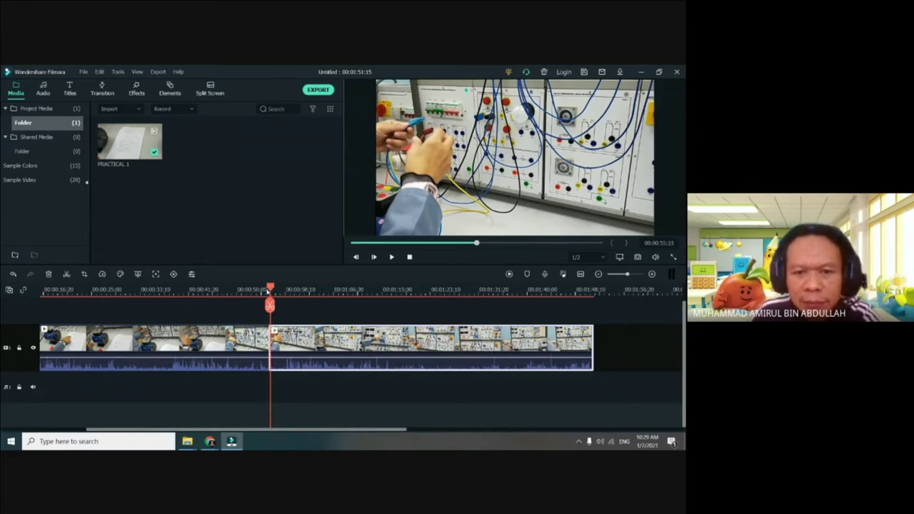
key(space)
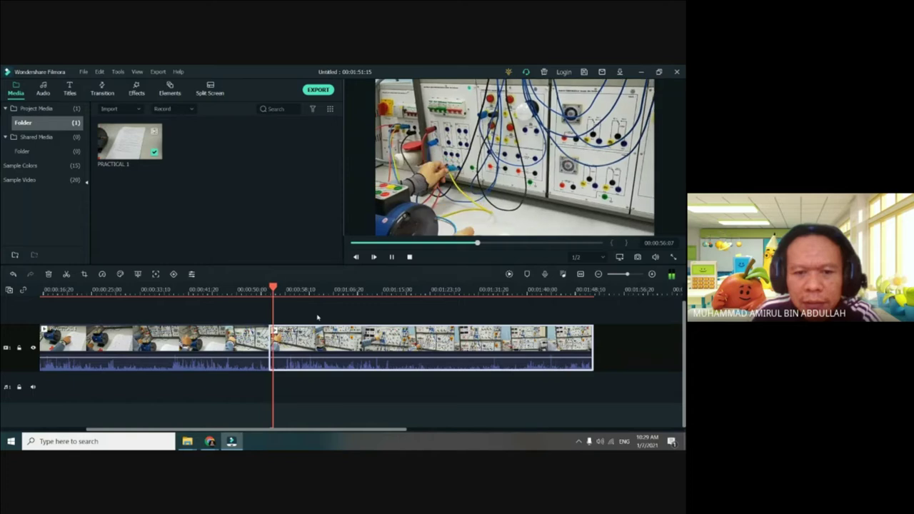
key(space)
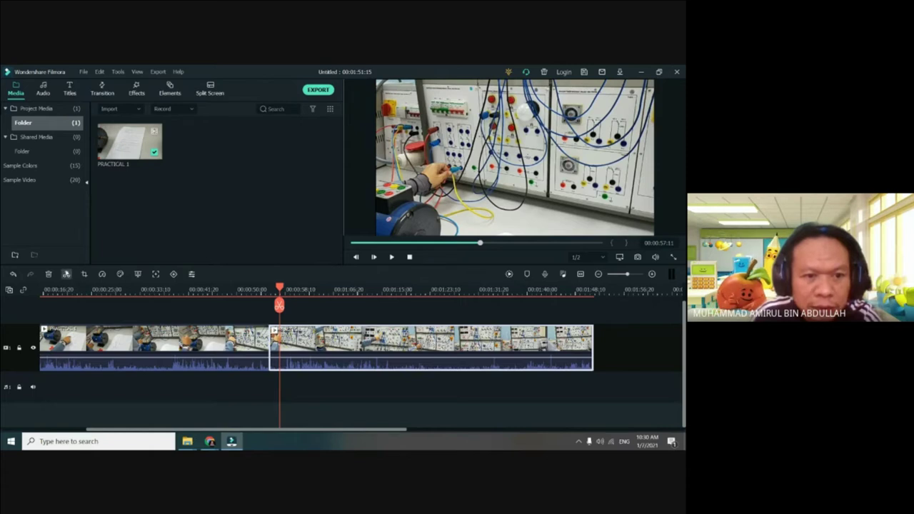
click(66, 273)
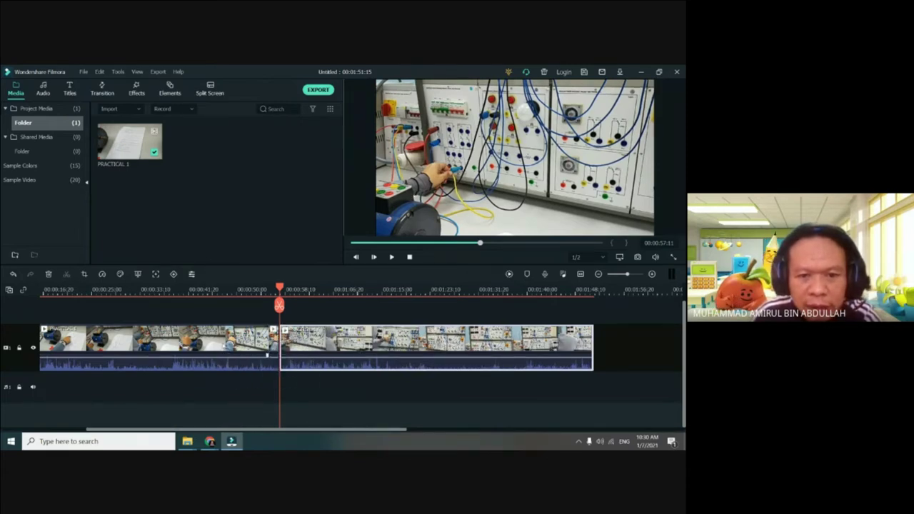
- Delete the short middle segment between 00:00:55:16 and 00:00:57:11, closing up the remaining footage
click(224, 347)
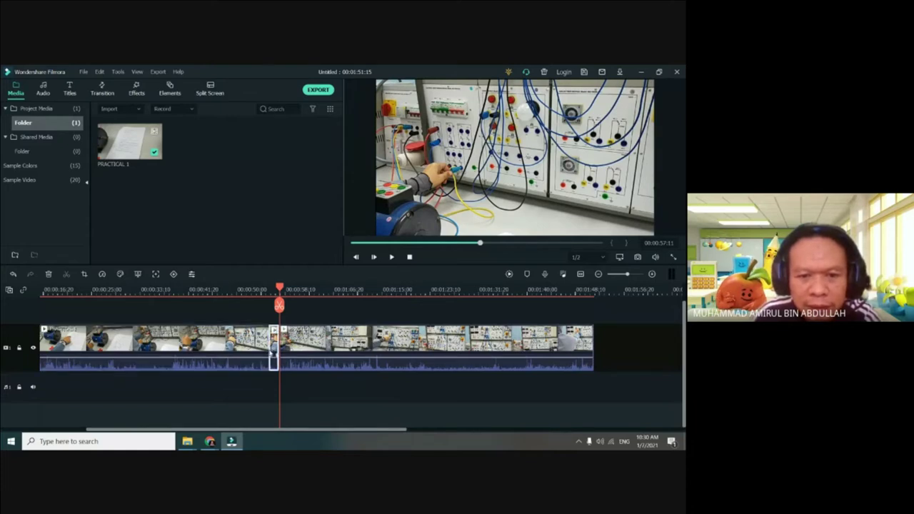
click(333, 336)
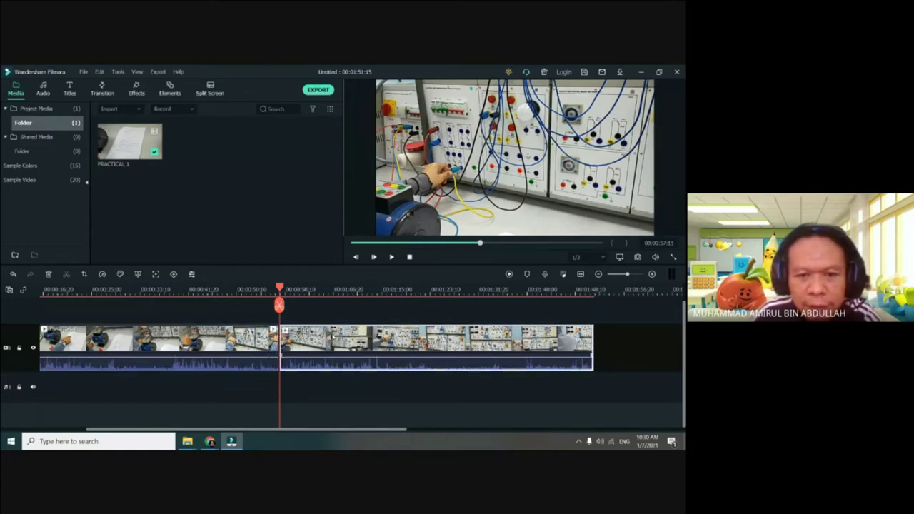
click(274, 353)
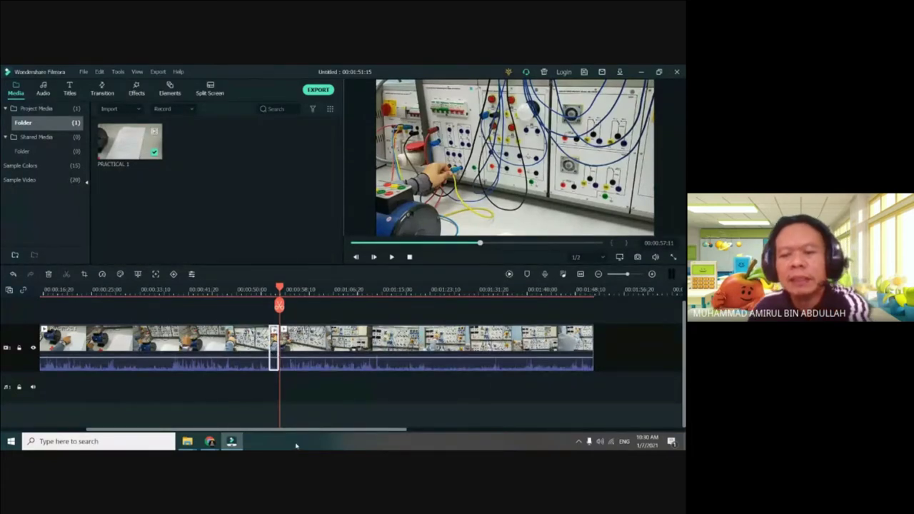
key(Delete)
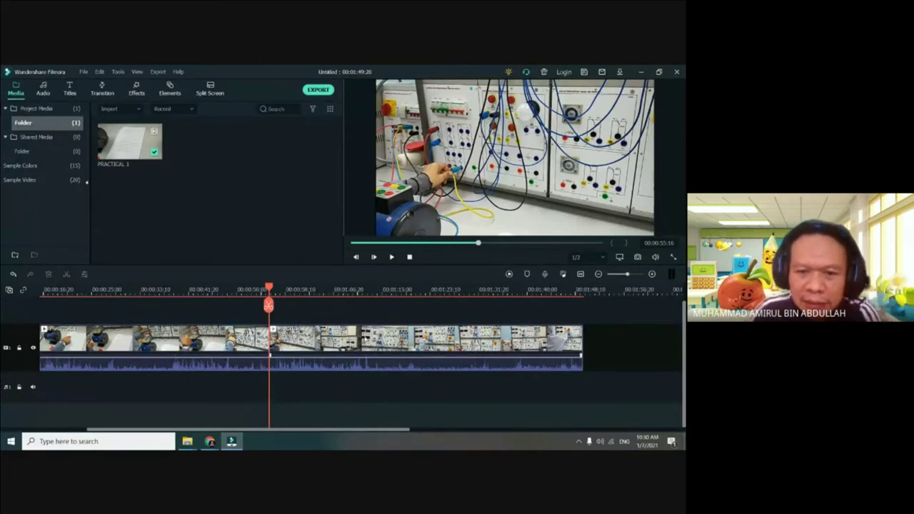
- Shift the second segment slightly later to open a gap at 00:00:55:16, and delete the empty gap
key(ctrl+b)
drag(334, 340, 354, 337)
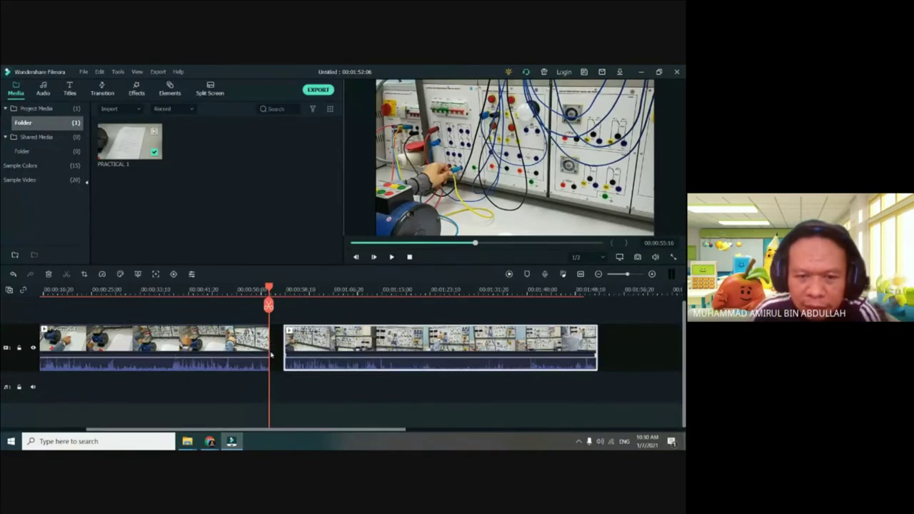
click(272, 355)
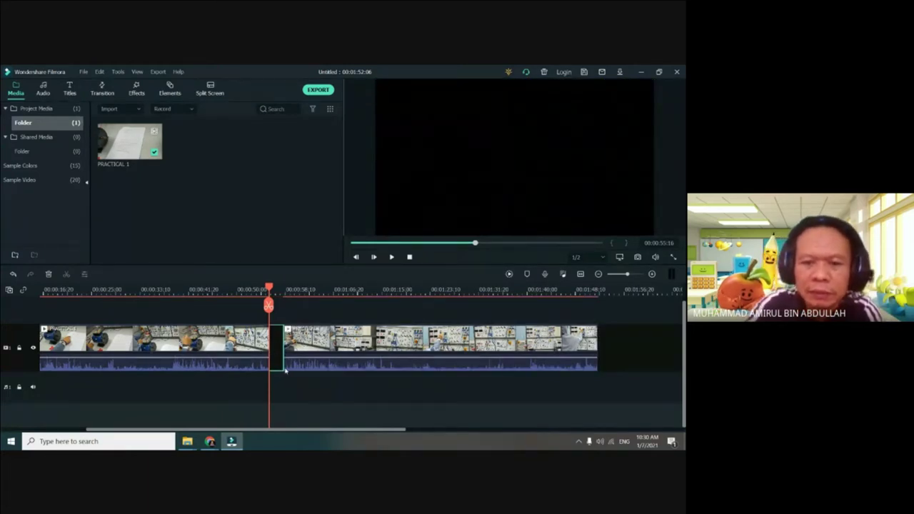
key(Delete)
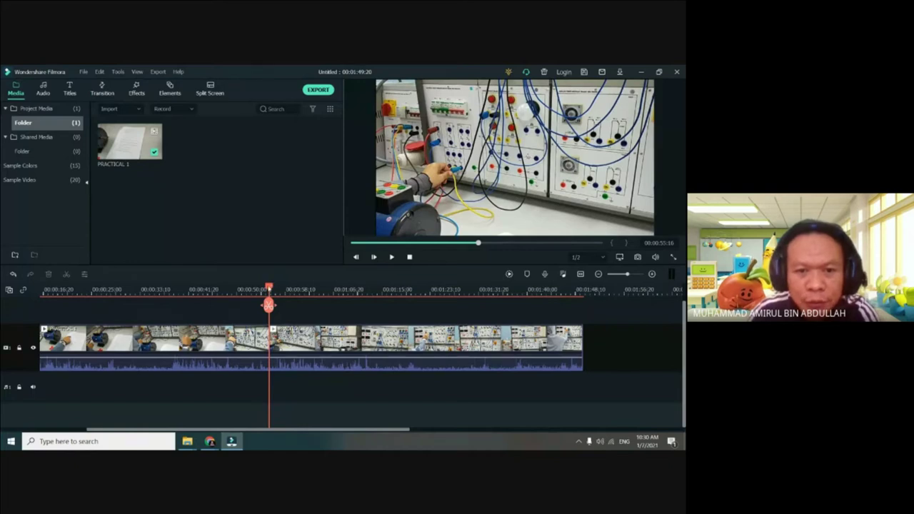
- Find the point after the hand leaves the panel and split the second segment at 00:01:22:06
drag(268, 305, 417, 309)
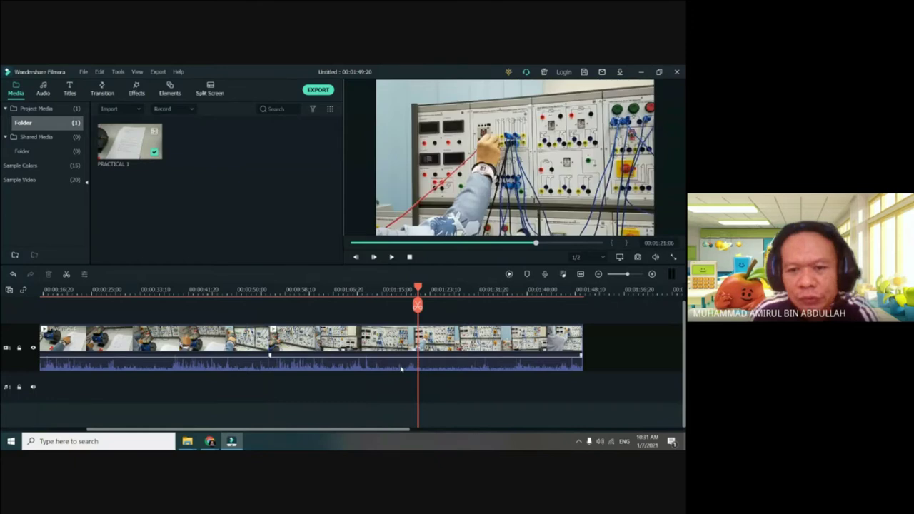
mouse_move(420, 290)
mouse_down()
mouse_move(396, 292)
mouse_move(423, 295)
mouse_up()
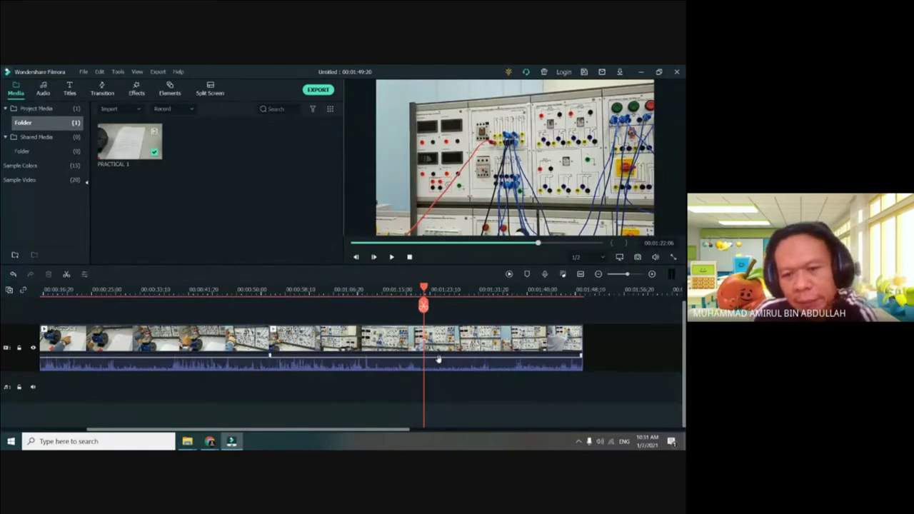
click(66, 274)
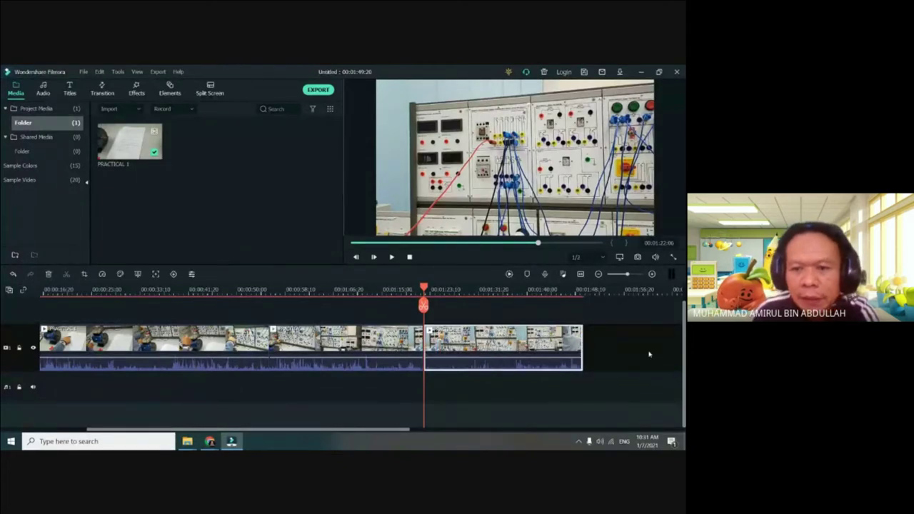
- Separate the last segment from the rest of the footage and delete it, ending the video at 00:01:22:06
click(344, 351)
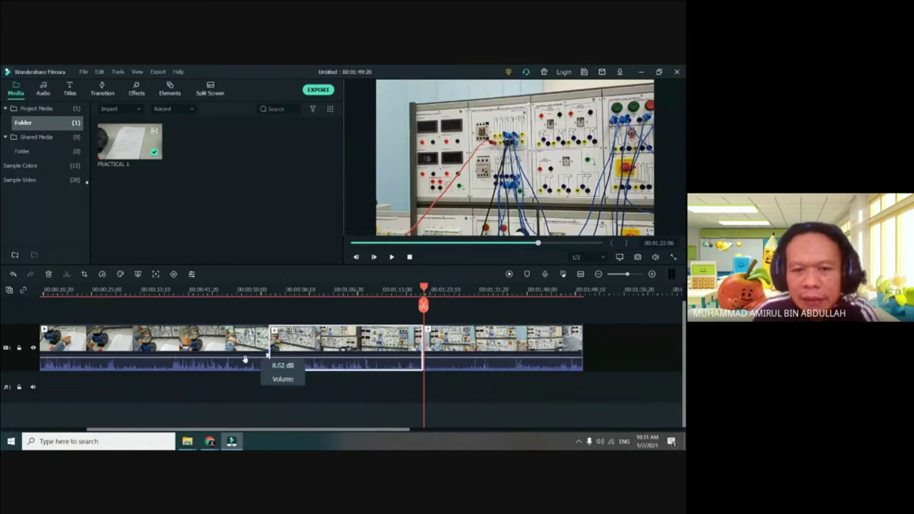
click(458, 343)
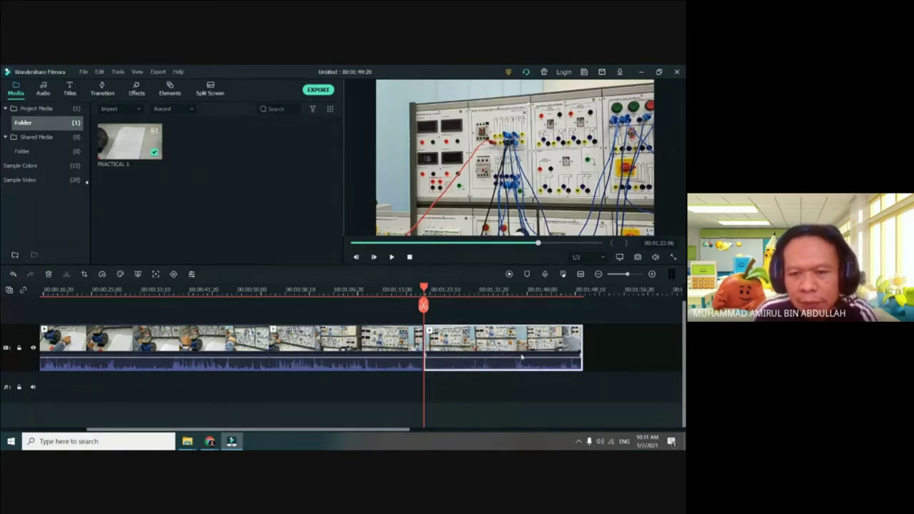
drag(479, 349, 552, 354)
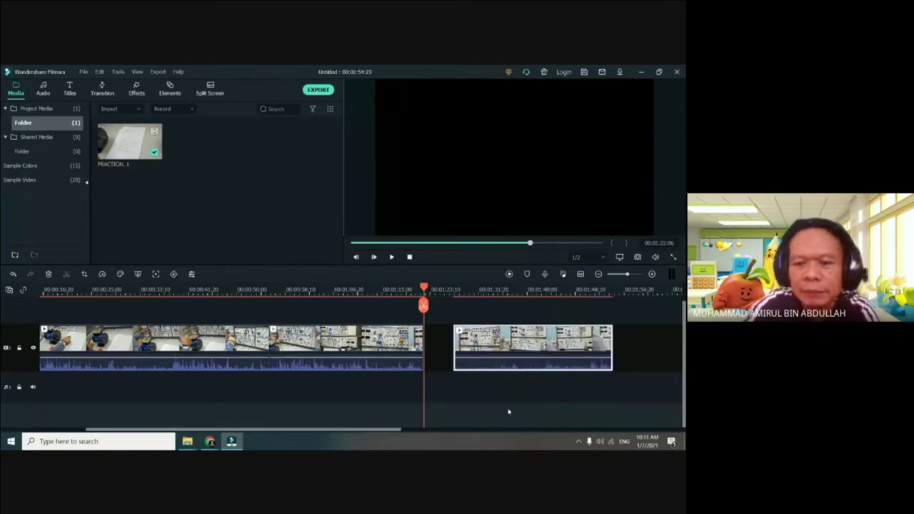
key(Delete)
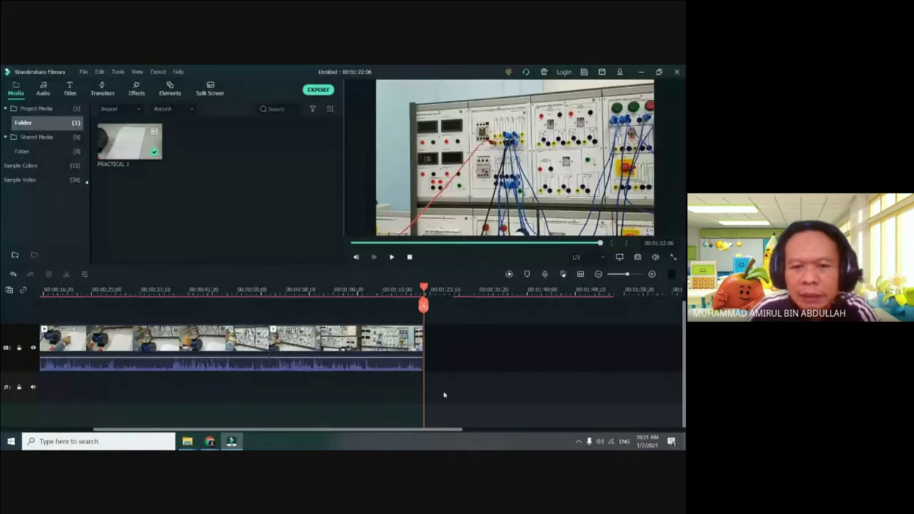
- Check the two remaining segments, return the playhead to the project start, and scrub the opening to about 00:00:06:20
click(412, 292)
drag(390, 296, 67, 293)
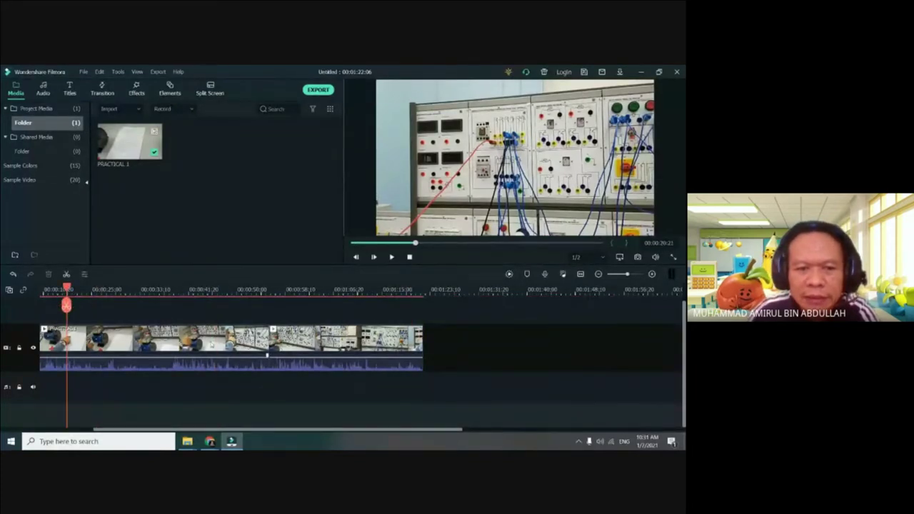
click(219, 347)
click(328, 341)
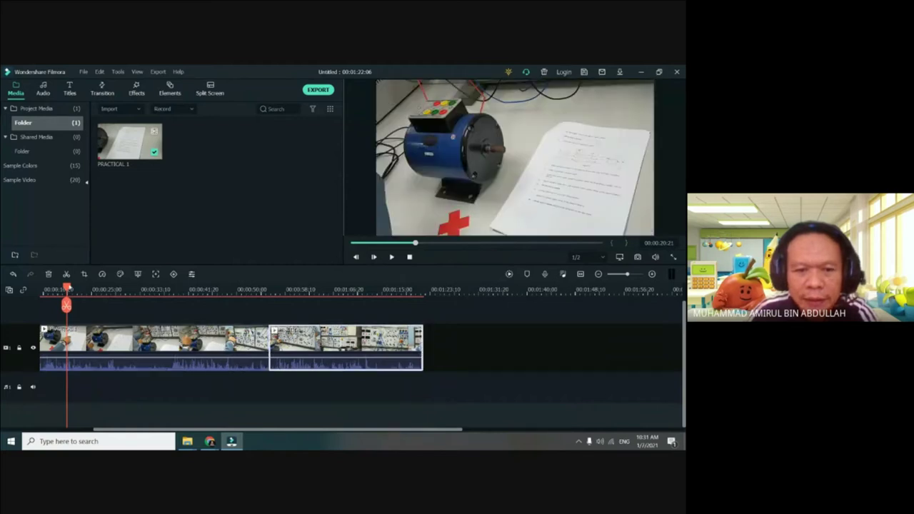
drag(69, 288, 3, 332)
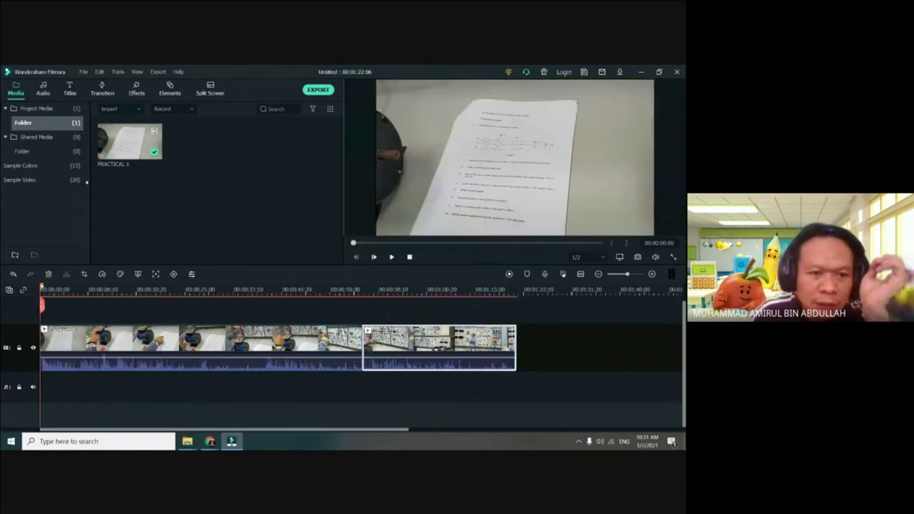
click(43, 288)
click(36, 288)
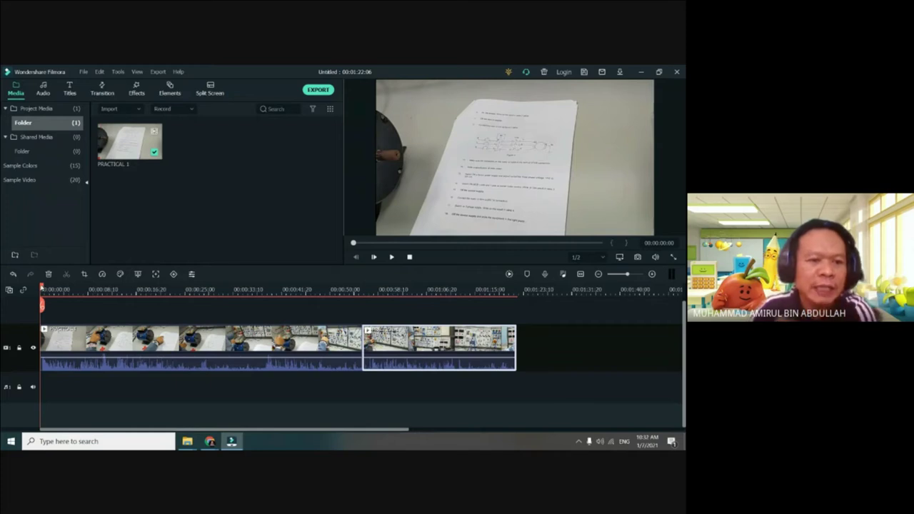
drag(42, 287, 77, 289)
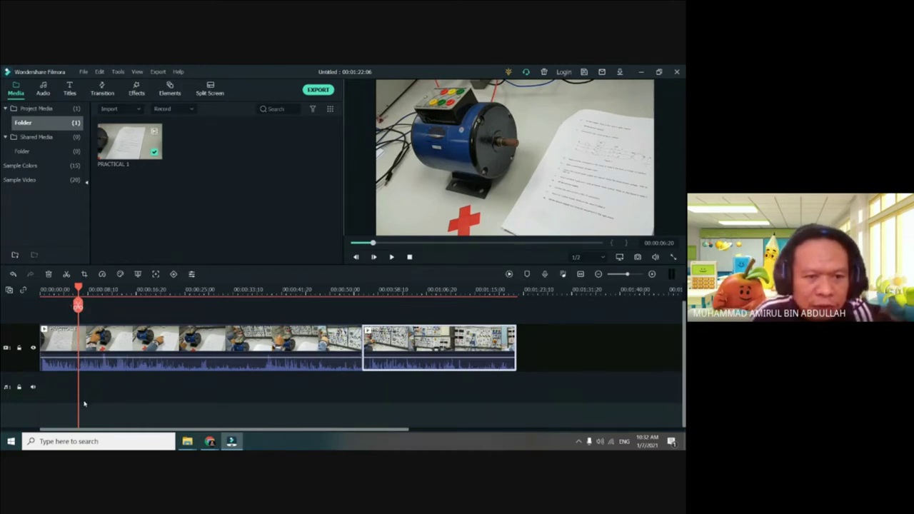
- Split the first segment at 00:00:06:20 and delete the opening piece before the cut
click(66, 274)
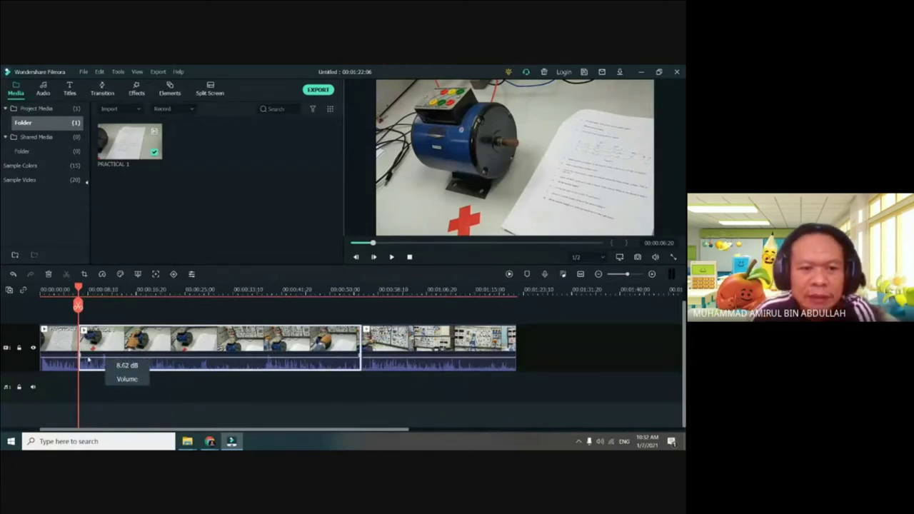
click(59, 332)
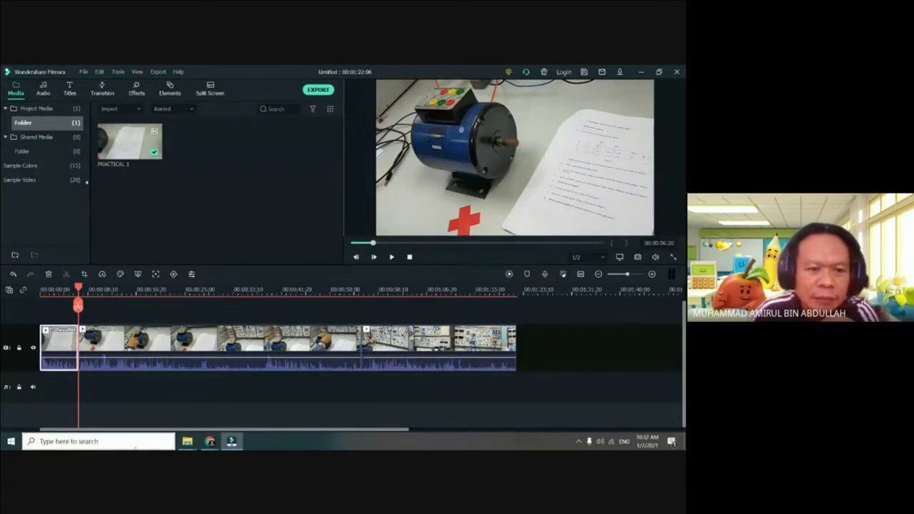
click(99, 340)
click(62, 347)
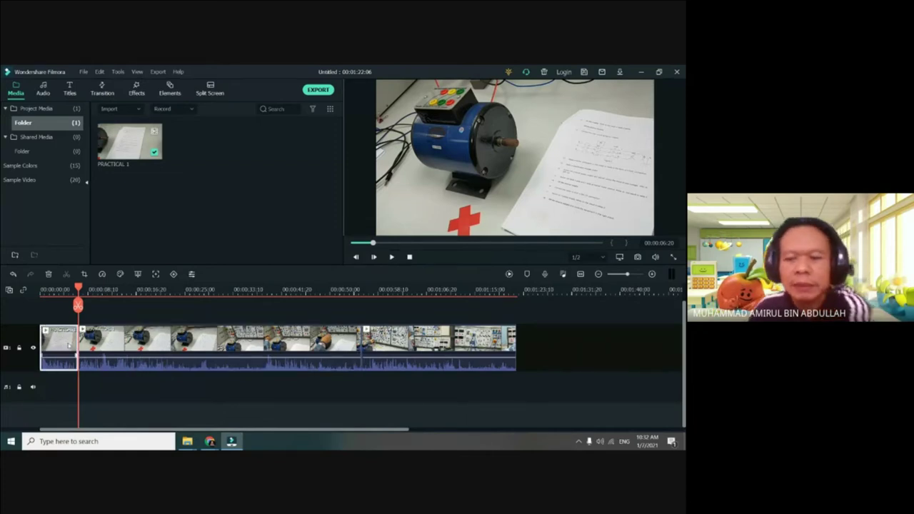
key(Delete)
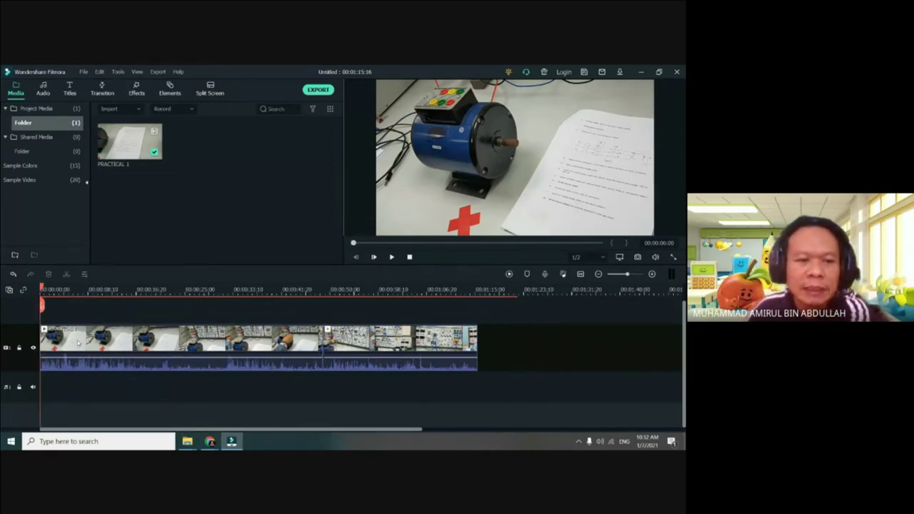
- Review the footage for the next unwanted part and split the first segment at 00:00:24:11, before the hands reach the panel
mouse_move(66, 355)
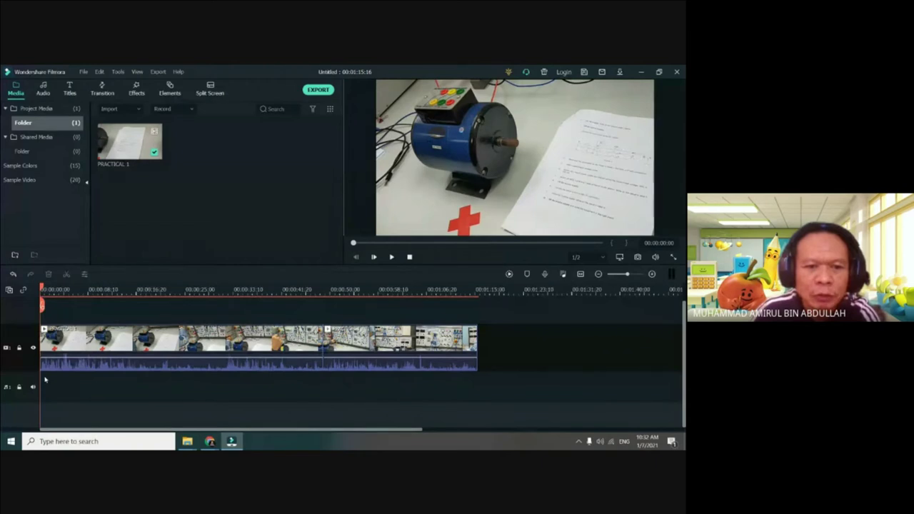
drag(41, 304, 68, 305)
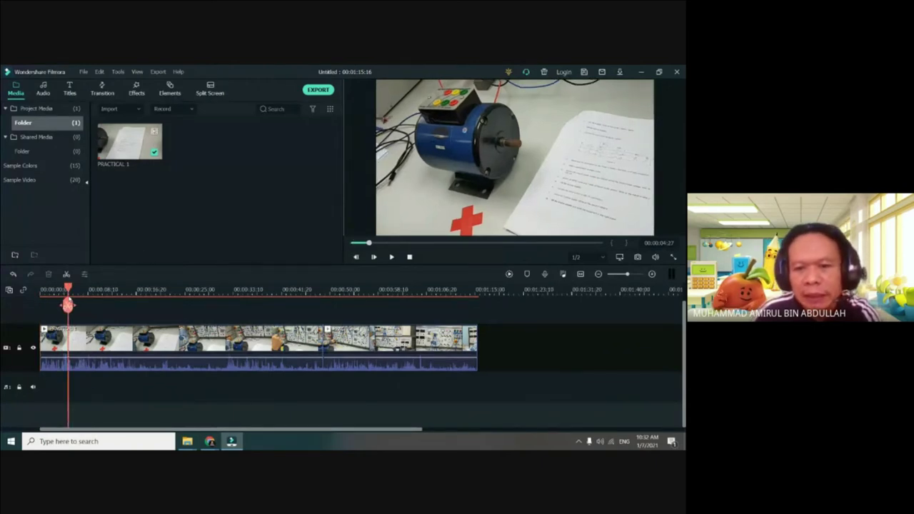
drag(68, 305, 355, 304)
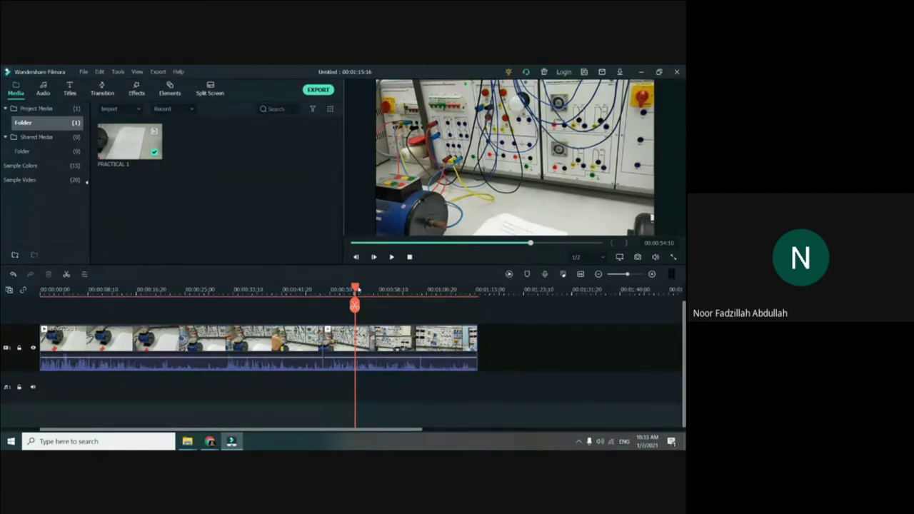
drag(355, 287, 125, 364)
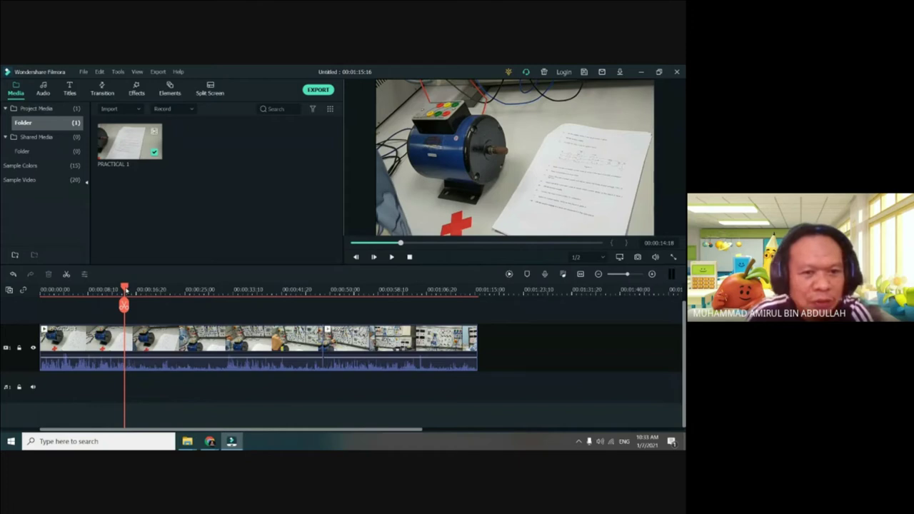
drag(124, 288, 167, 289)
drag(157, 289, 129, 289)
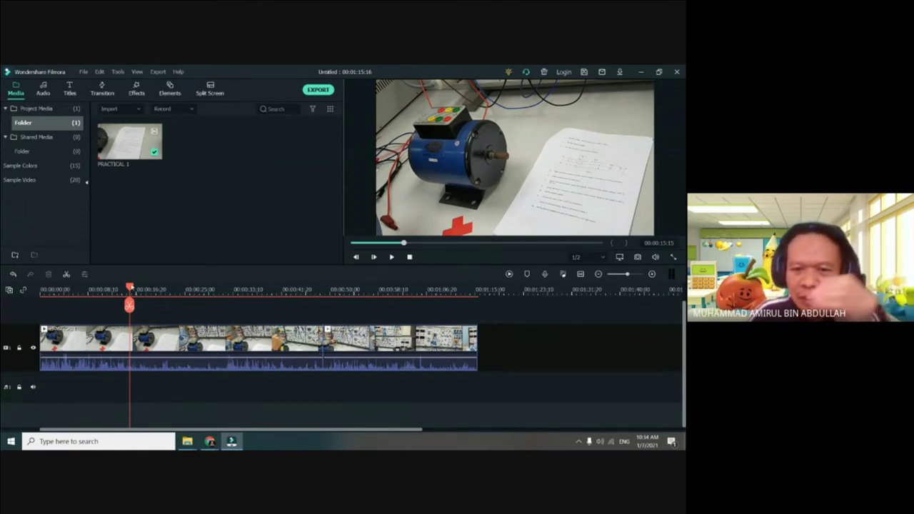
drag(132, 287, 177, 289)
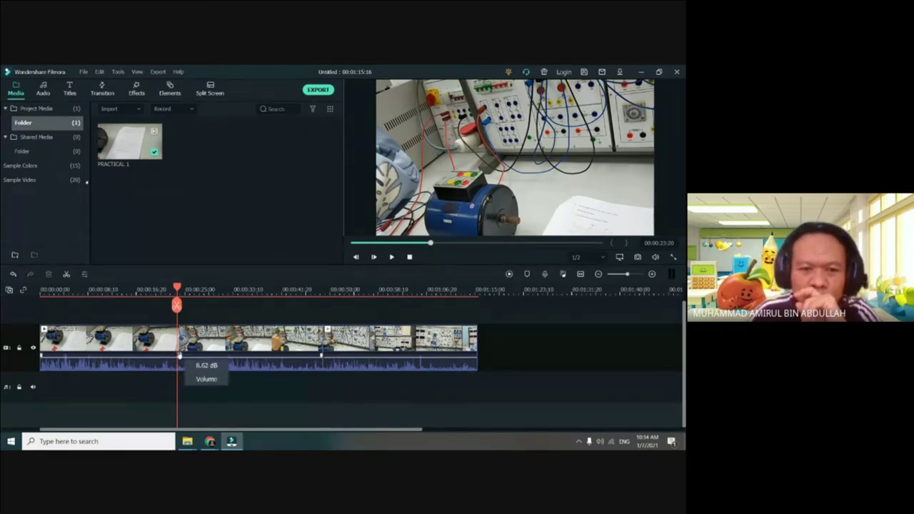
click(178, 288)
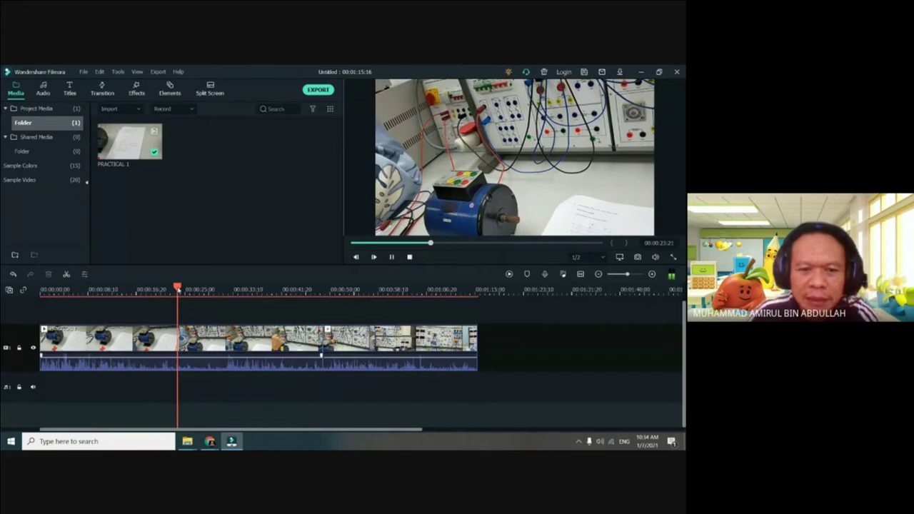
key(space)
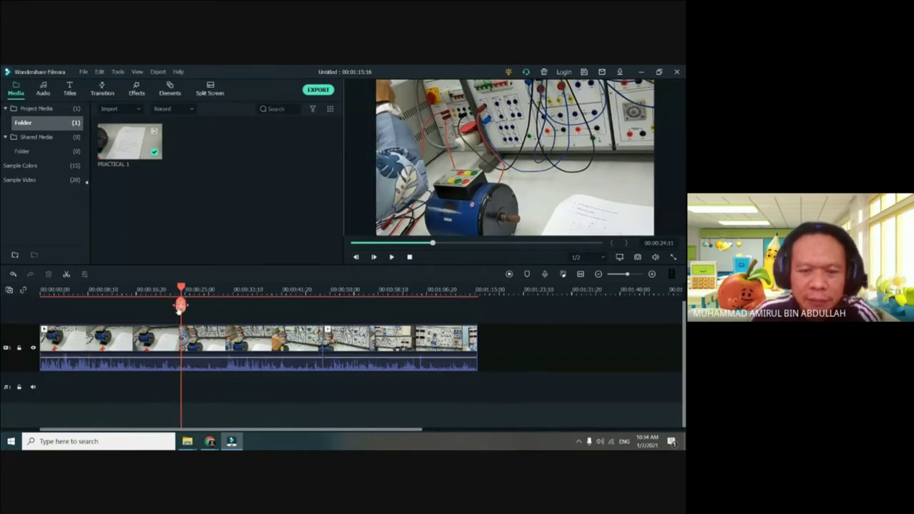
click(67, 274)
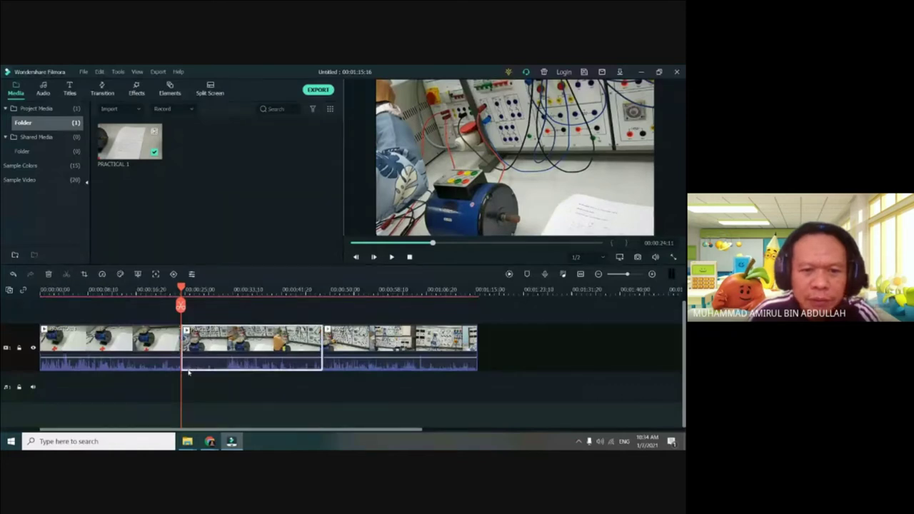
- Check the two separate segments on either side of the 00:00:24:11 cut
click(162, 354)
click(208, 349)
click(168, 352)
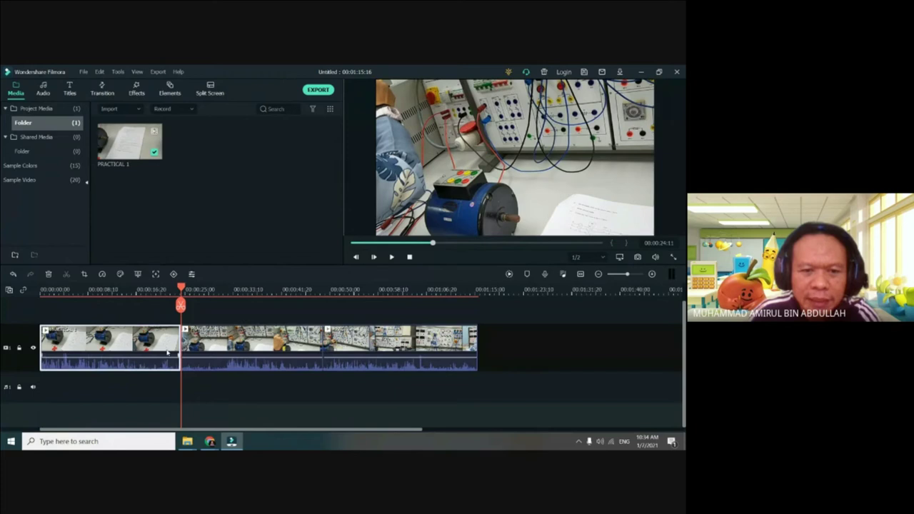
click(215, 338)
click(135, 351)
click(207, 344)
click(156, 346)
click(197, 342)
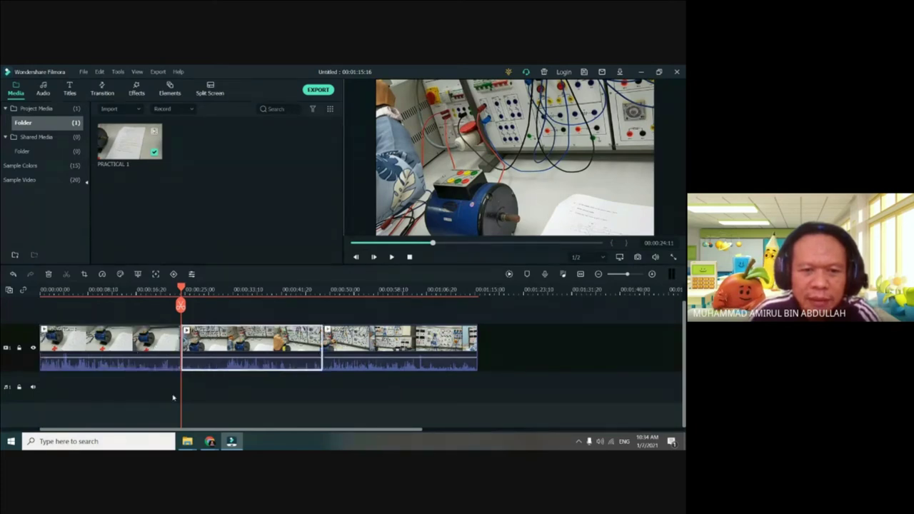
- Split the second segment at 00:00:28:06, where the hands are on the panel, and delete the short piece before that cut
drag(181, 289, 212, 289)
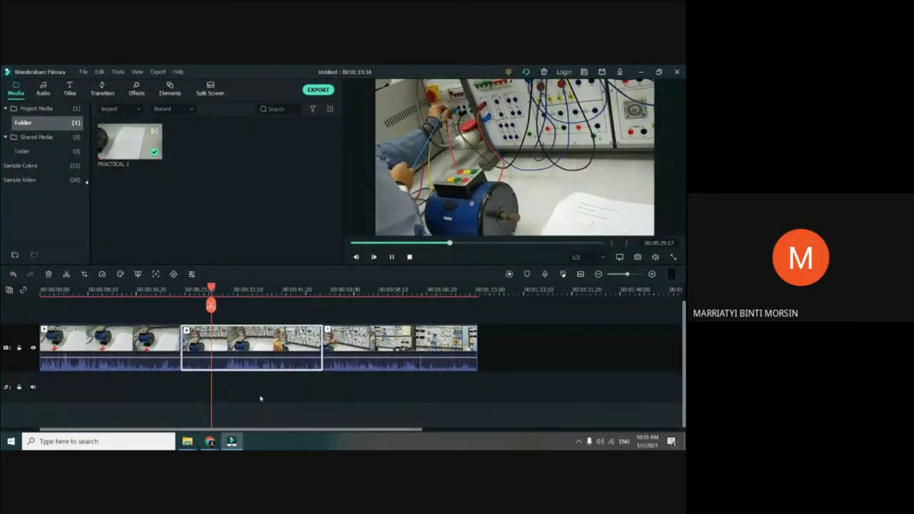
click(209, 441)
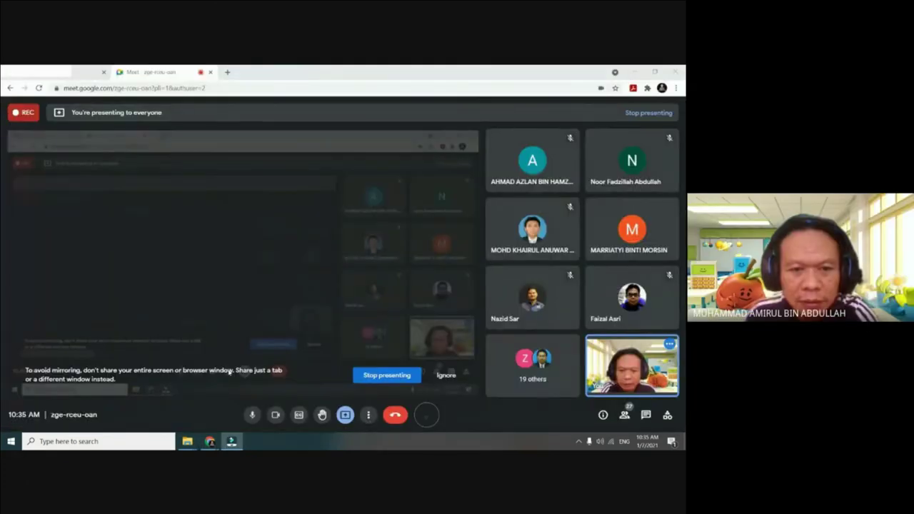
click(231, 441)
drag(342, 288, 211, 305)
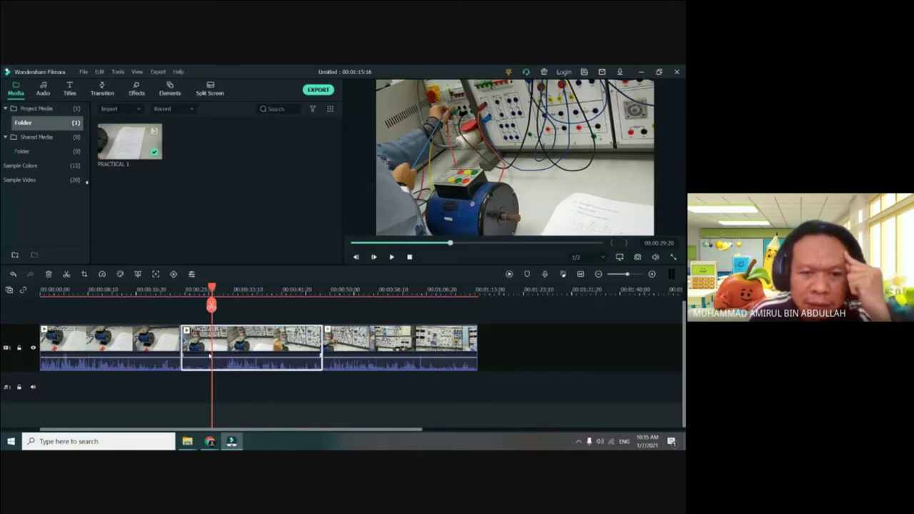
mouse_move(211, 289)
mouse_down()
mouse_move(184, 289)
mouse_move(204, 293)
mouse_up()
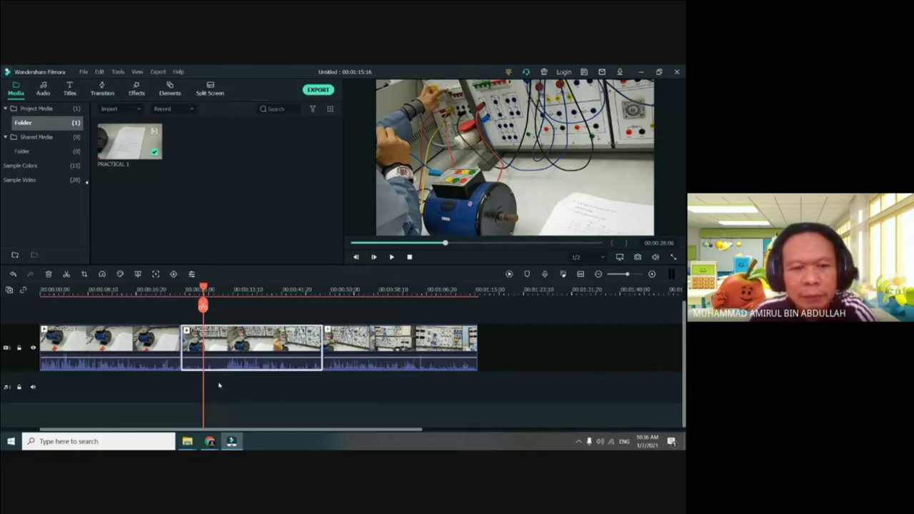
click(66, 275)
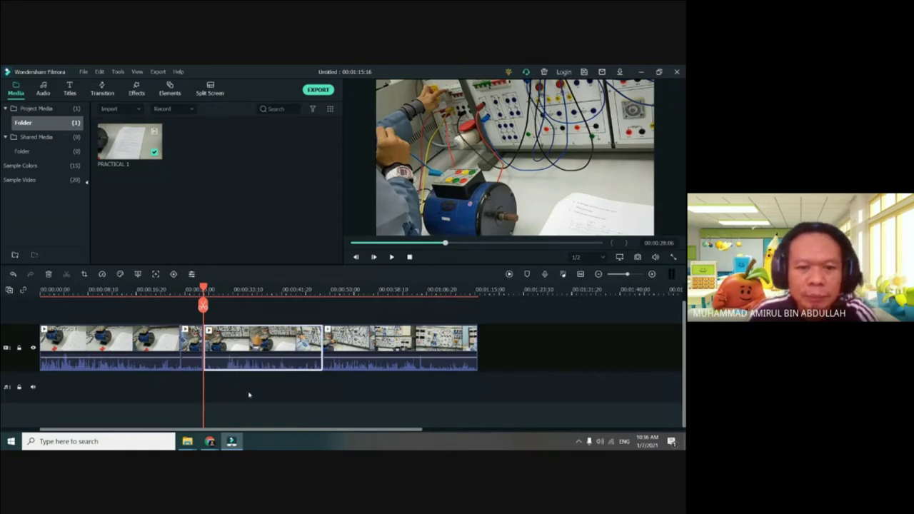
click(184, 349)
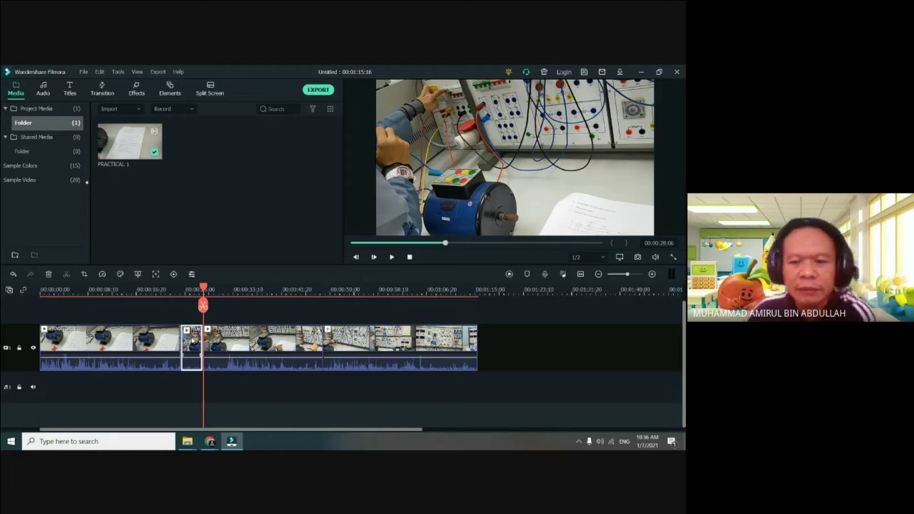
key(Delete)
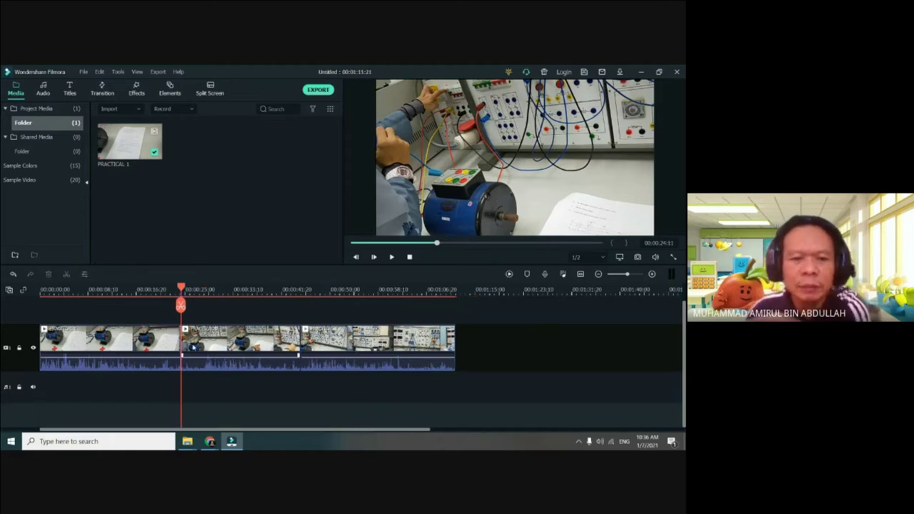
- Inspect the join between the first and second segments up close, from 00:00:24:04 to 00:00:24:11
click(166, 352)
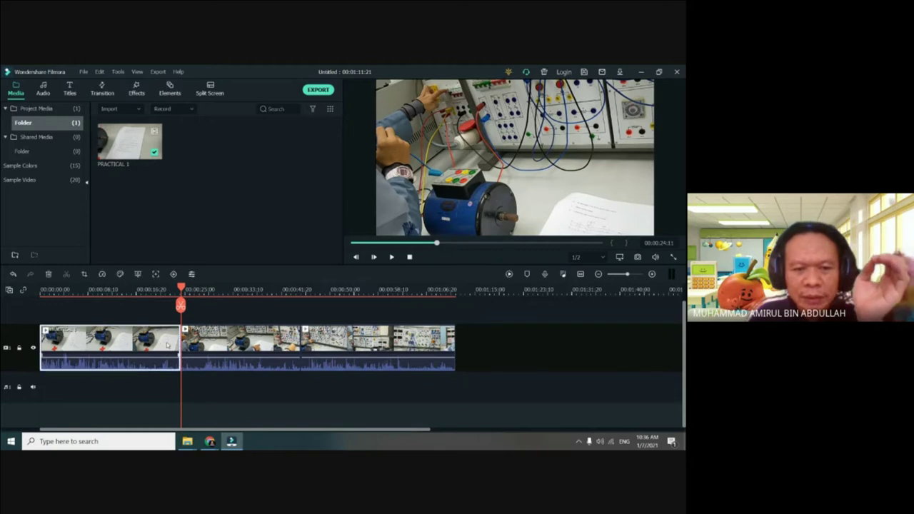
click(200, 346)
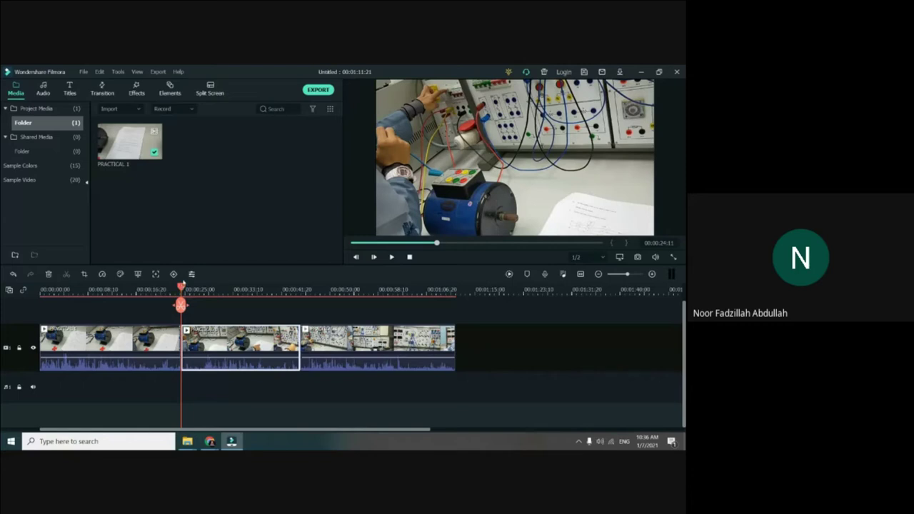
drag(181, 286, 180, 289)
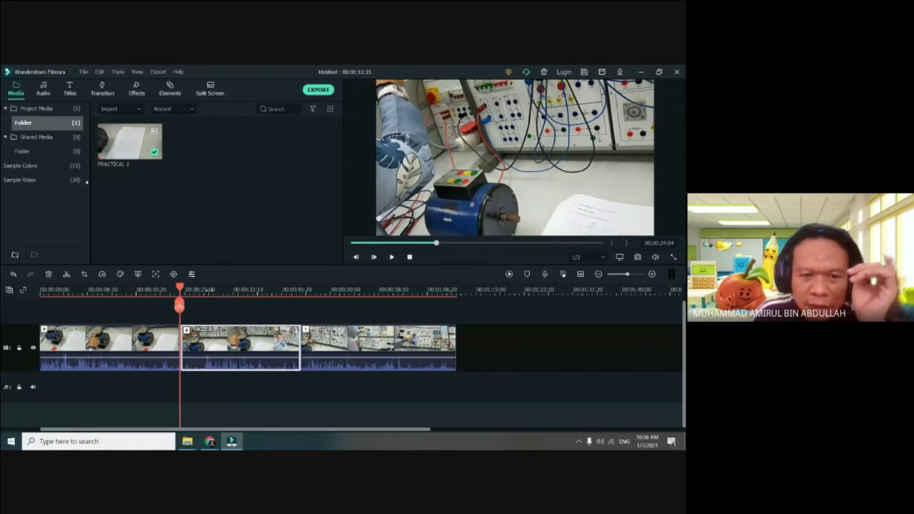
scroll(372, 286, up, 3)
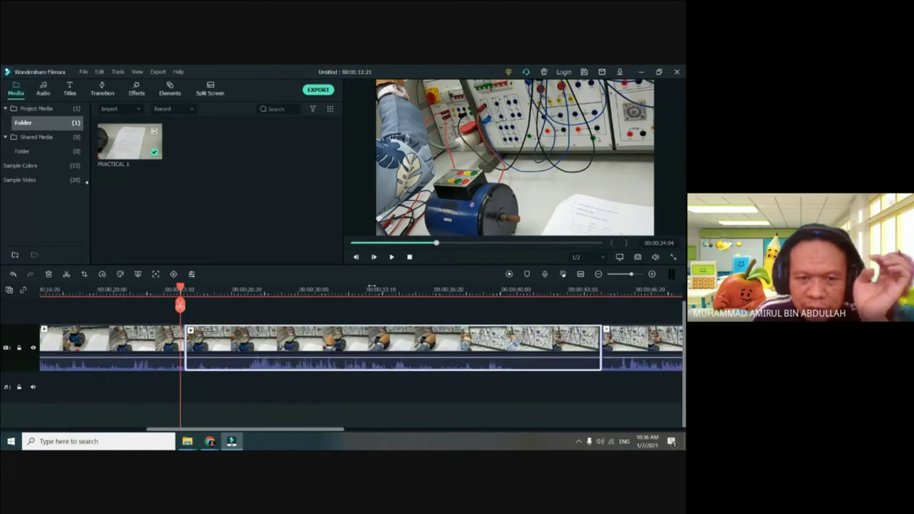
scroll(372, 286, up, 2)
scroll(214, 290, up, 2)
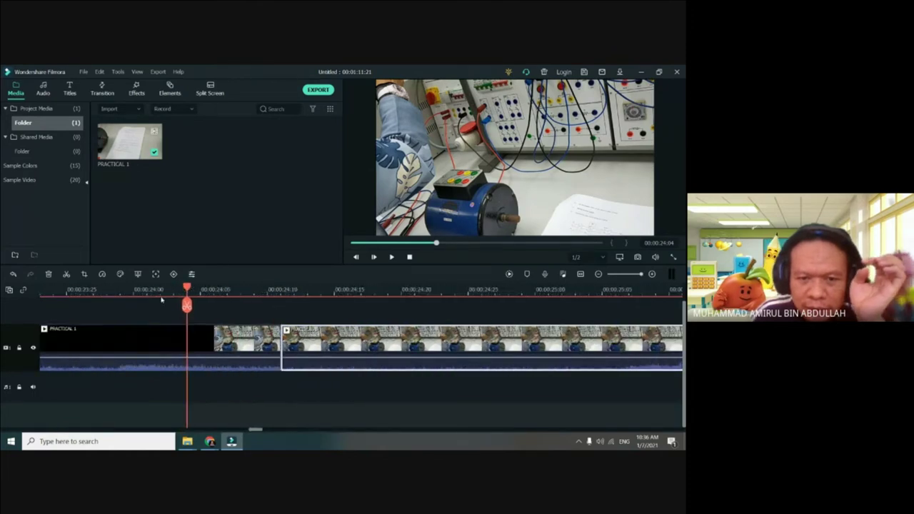
click(213, 303)
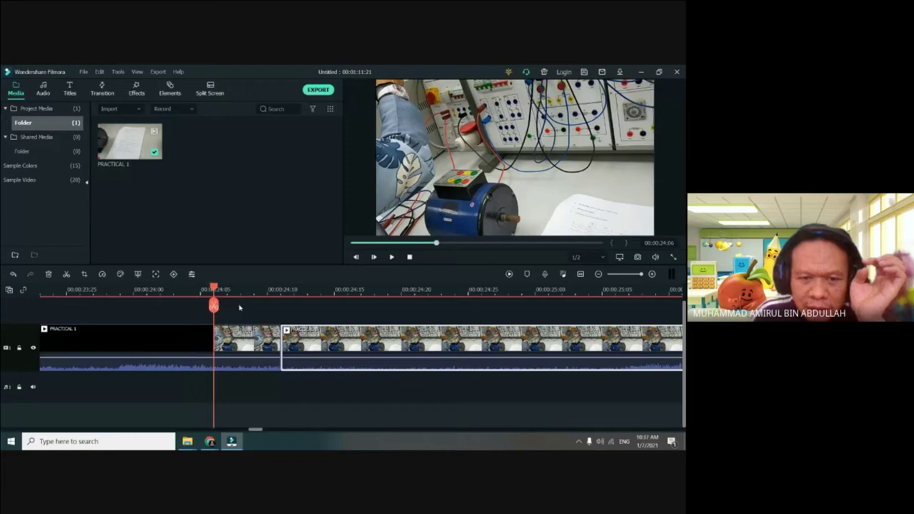
click(281, 305)
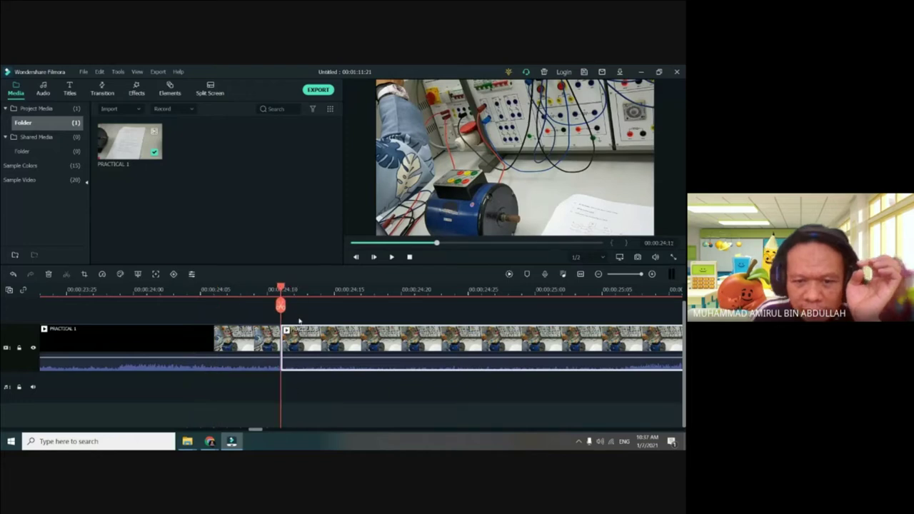
- Split the second segment three frames after its start, at 00:00:24:14, and delete the three-frame sliver
key(Right)
key(Right)
key(Right)
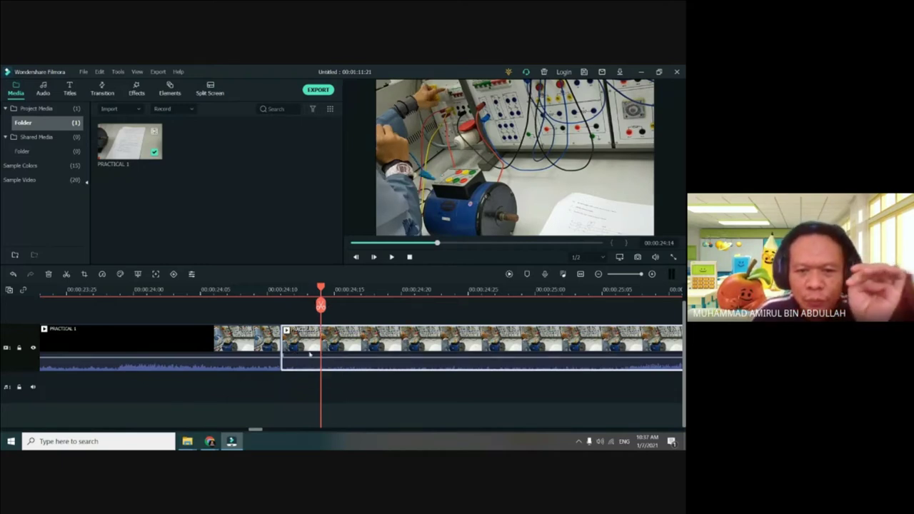
click(66, 274)
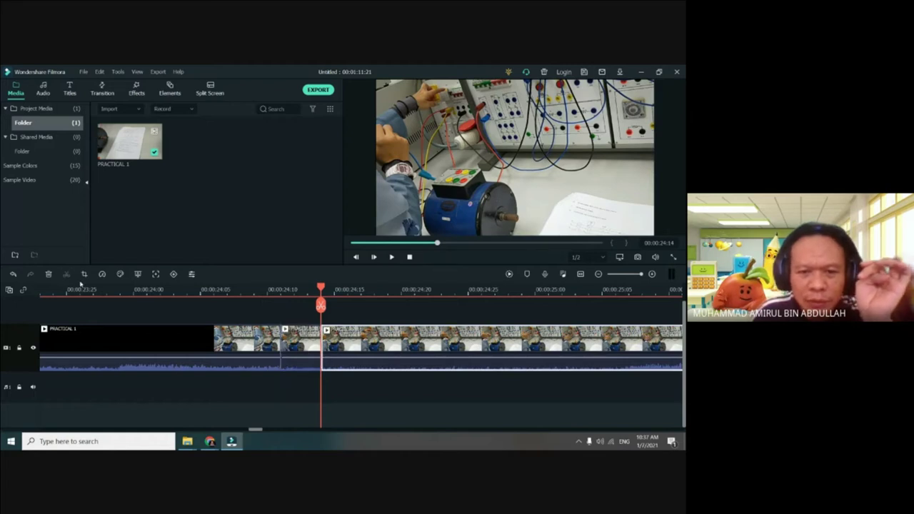
click(314, 360)
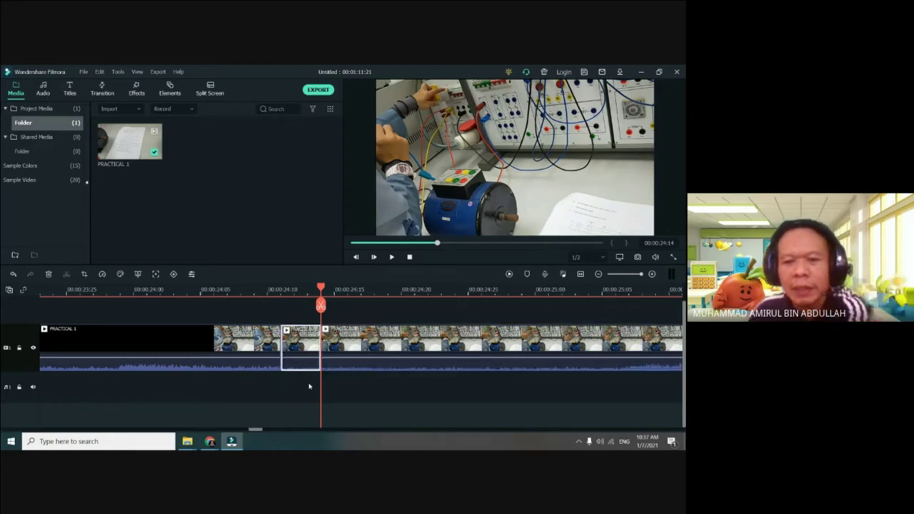
key(Delete)
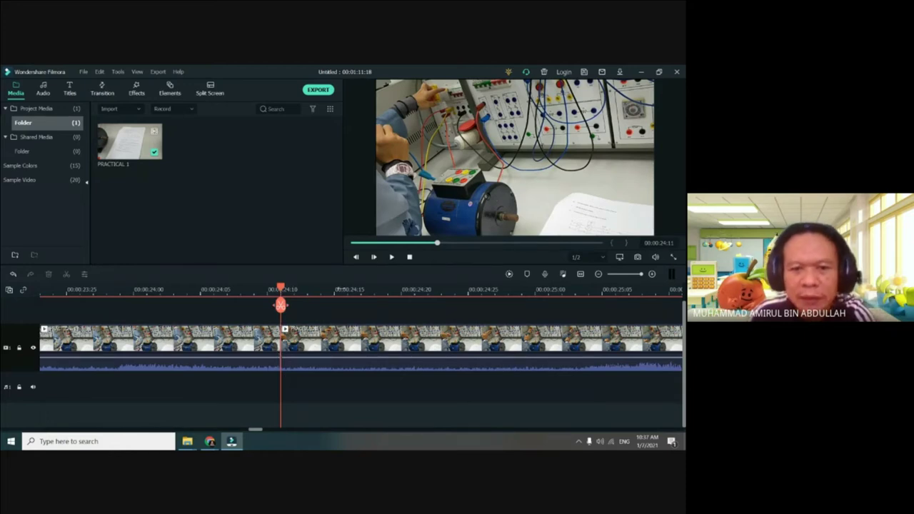
scroll(252, 306, down, 1)
scroll(251, 306, down, 3)
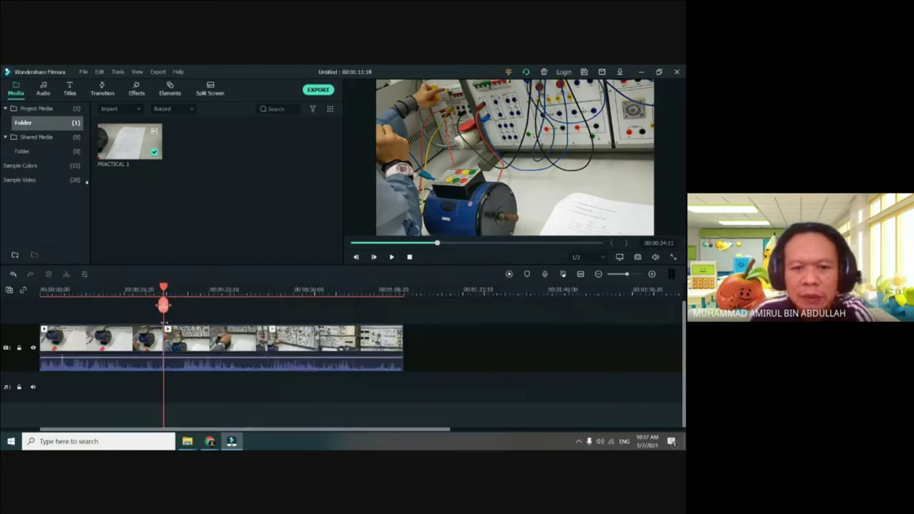
scroll(260, 292, up, 1)
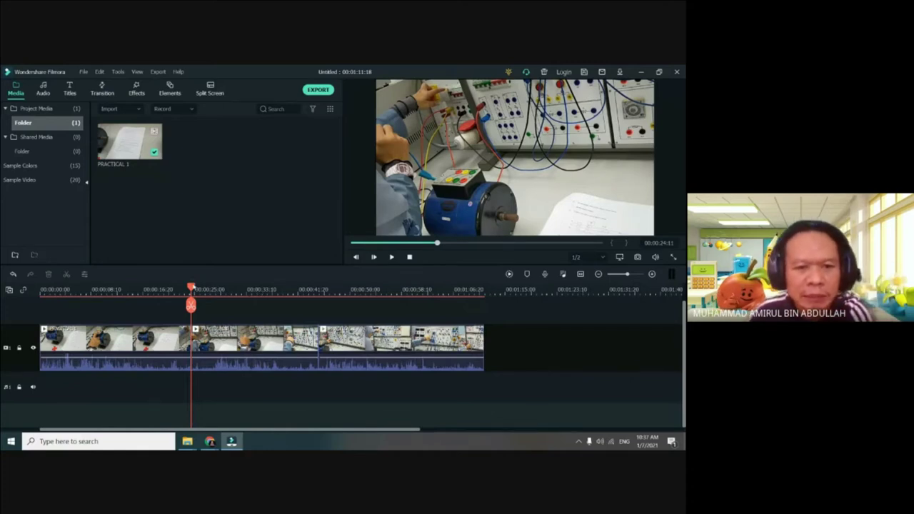
- Review the footage from its beginning to about 00:00:35:16, checking the shots of the motor and the panel
drag(190, 288, 122, 288)
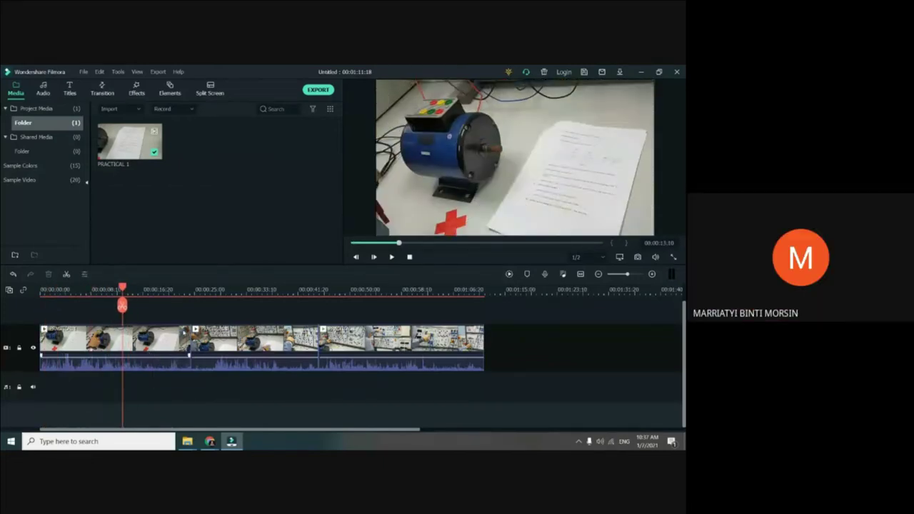
mouse_move(122, 305)
mouse_down()
mouse_move(143, 305)
mouse_move(133, 305)
mouse_up()
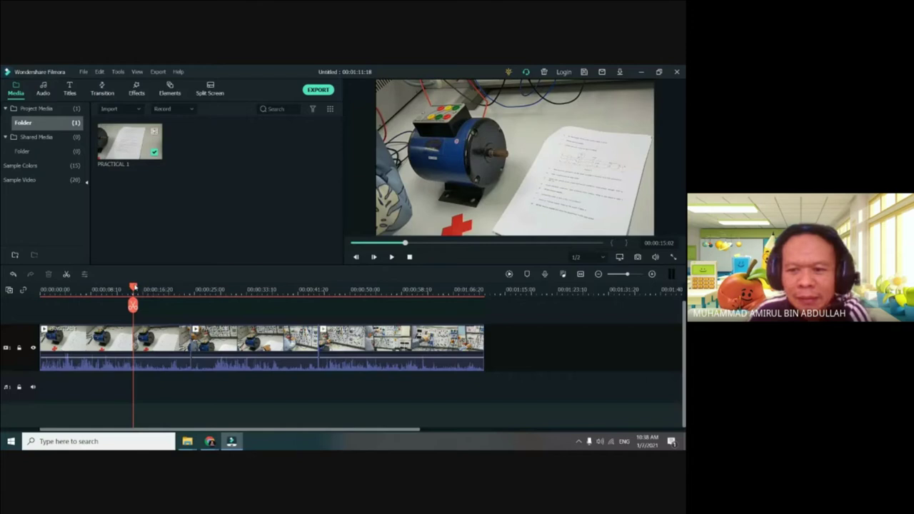
mouse_move(134, 286)
mouse_down()
mouse_move(175, 289)
mouse_move(207, 314)
mouse_move(146, 293)
mouse_up()
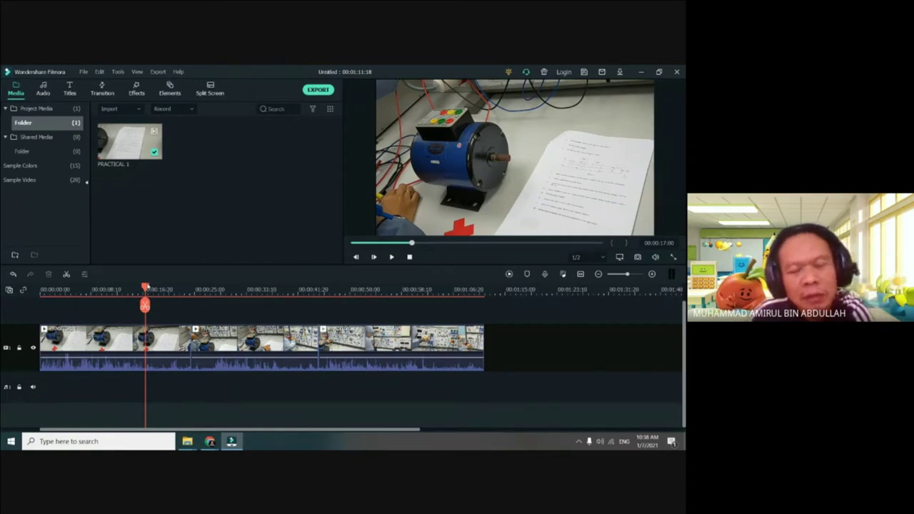
drag(146, 287, 260, 287)
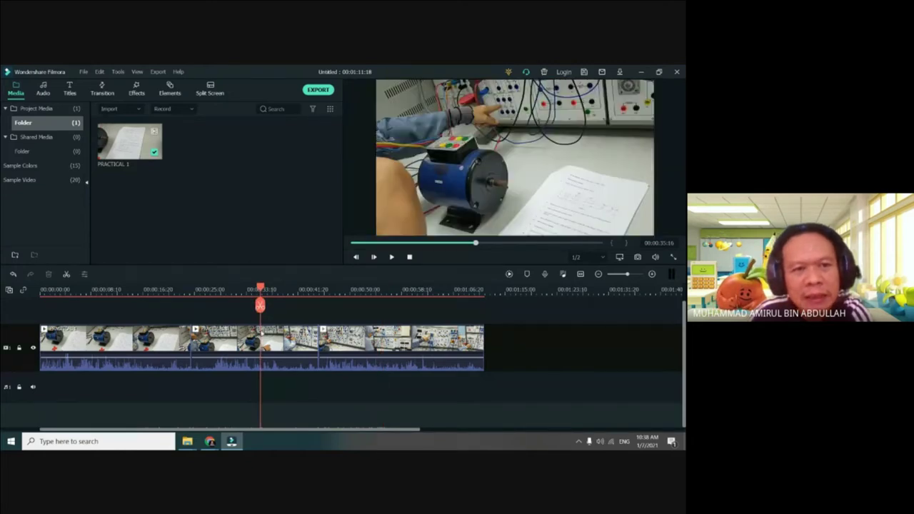
drag(260, 287, 41, 287)
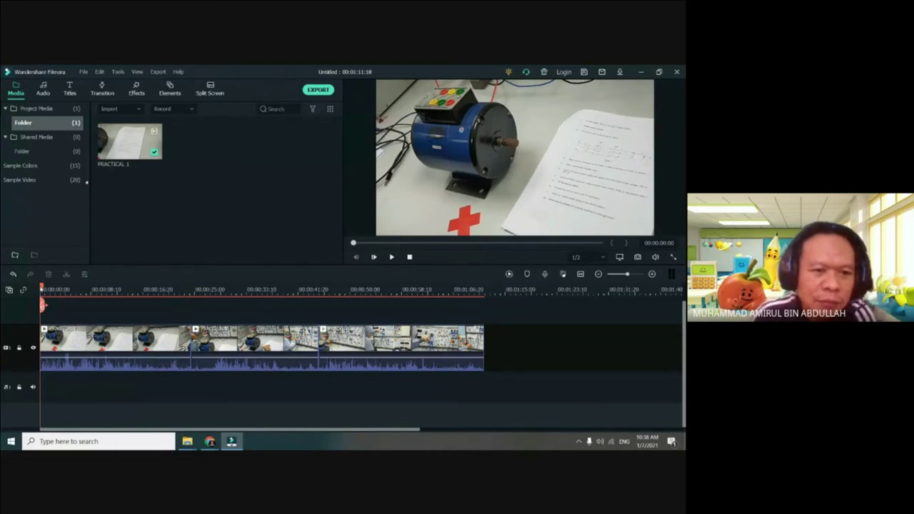
drag(42, 289, 60, 289)
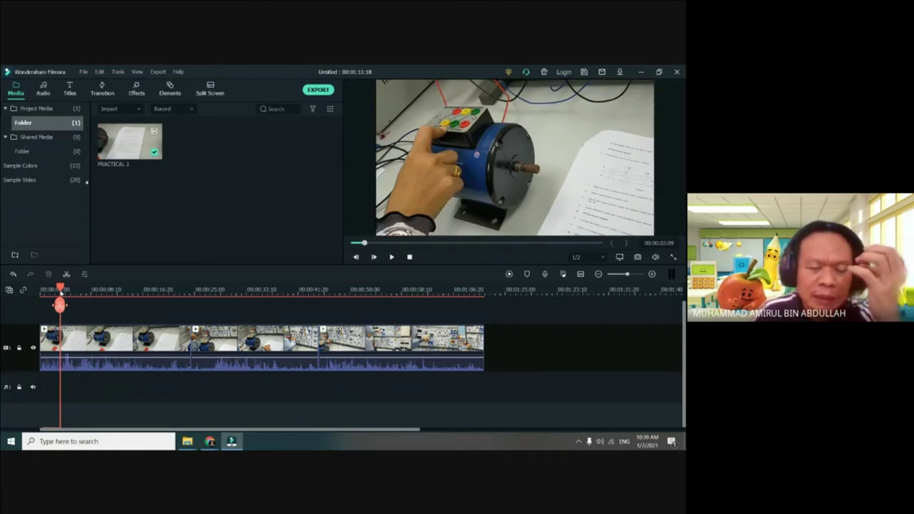
drag(61, 291, 61, 292)
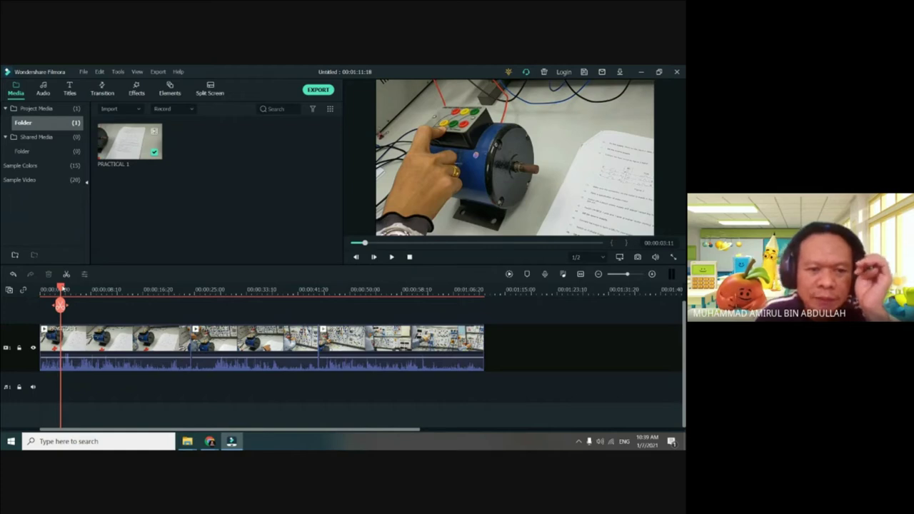
drag(61, 291, 14, 289)
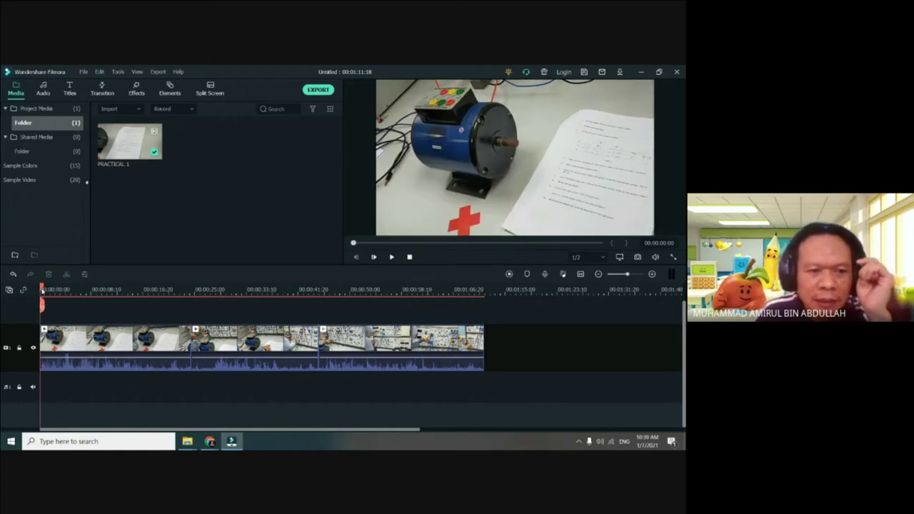
drag(43, 289, 86, 305)
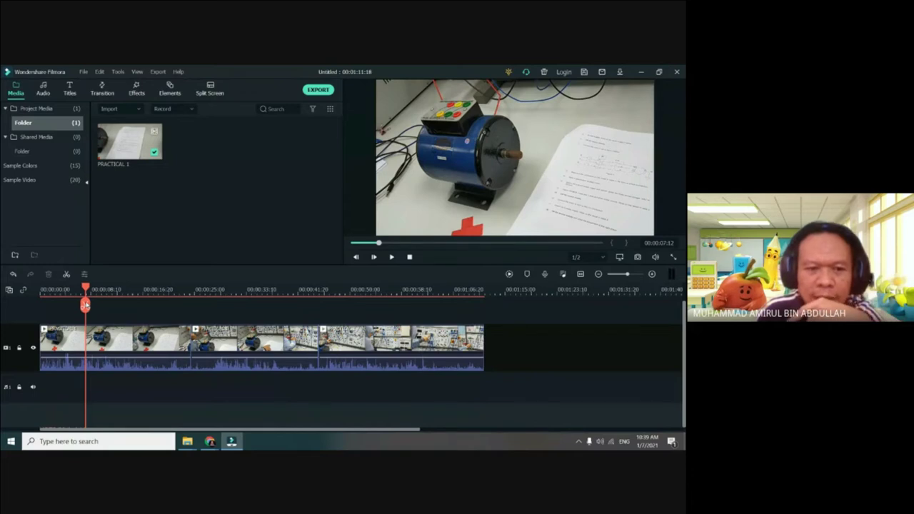
drag(85, 305, 41, 305)
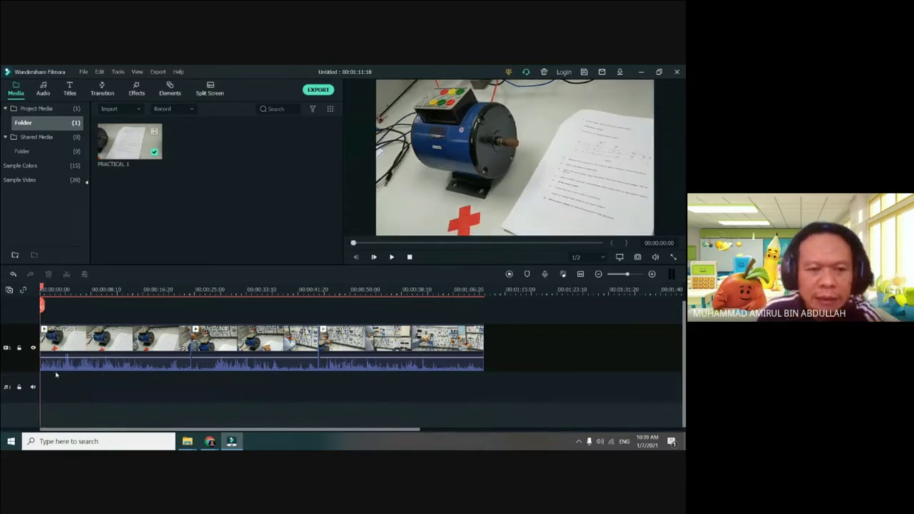
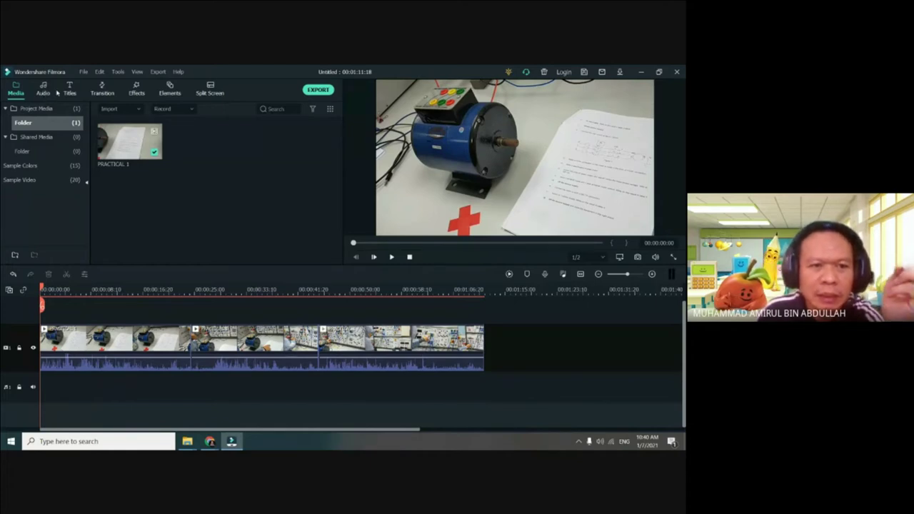
- Add the Opener 2 title at the very start of the timeline, on a track above the video
click(70, 87)
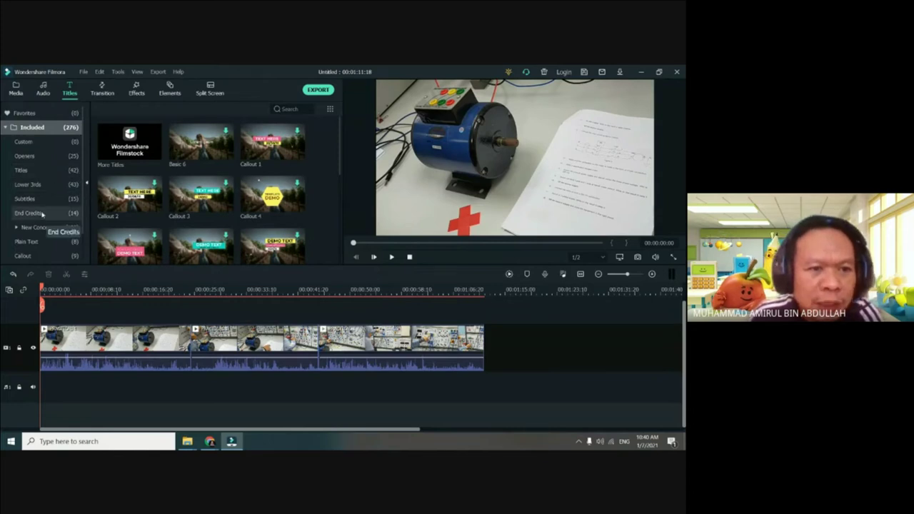
click(32, 159)
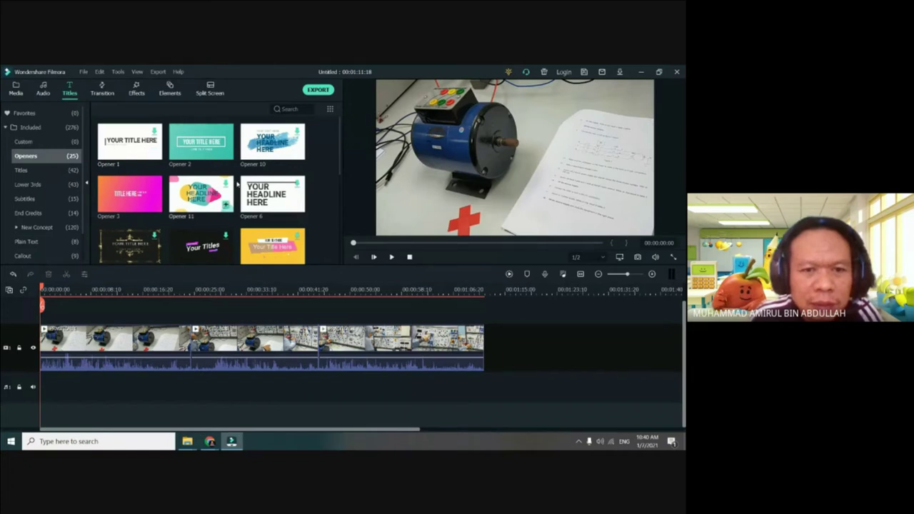
scroll(200, 222, down, 5)
scroll(178, 232, up, 5)
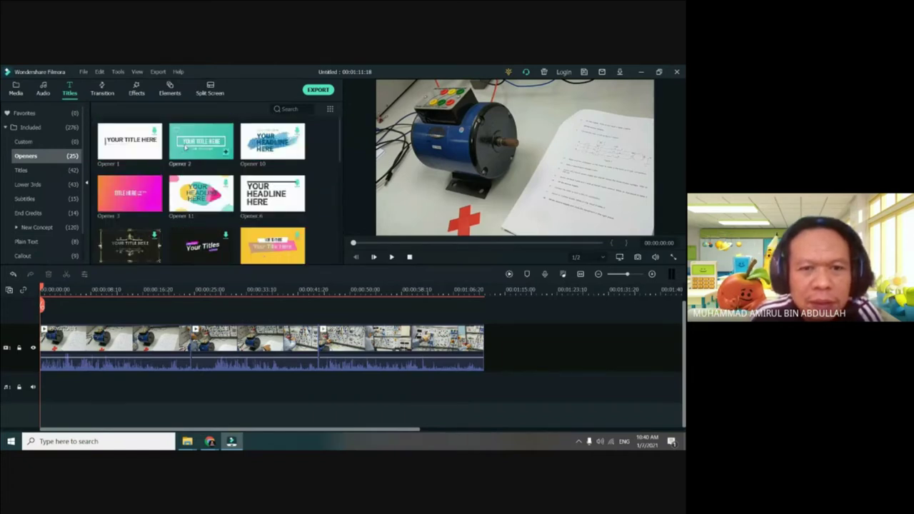
click(225, 153)
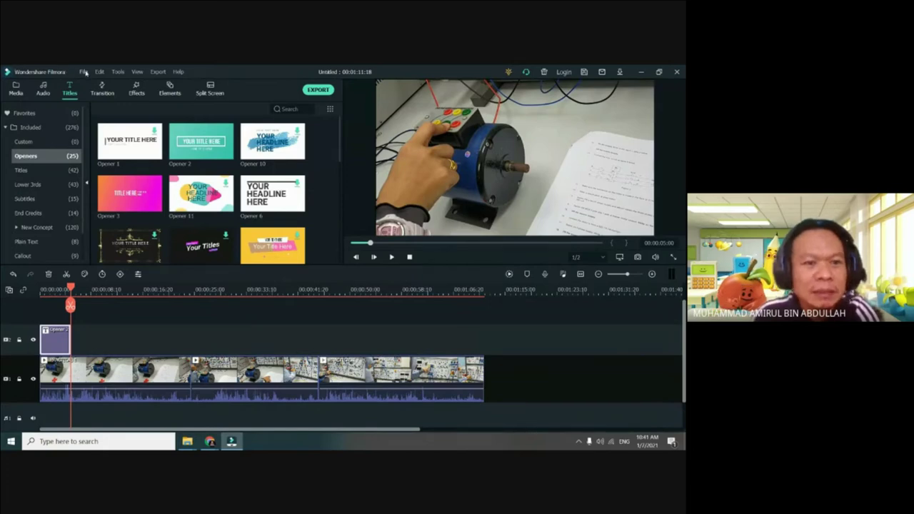
- Start saving the project and choose the SAMPLE VIDEO (01072021) folder inside SIMPLE VIDEO EDITING SHARING (01072021) on drive E
click(84, 72)
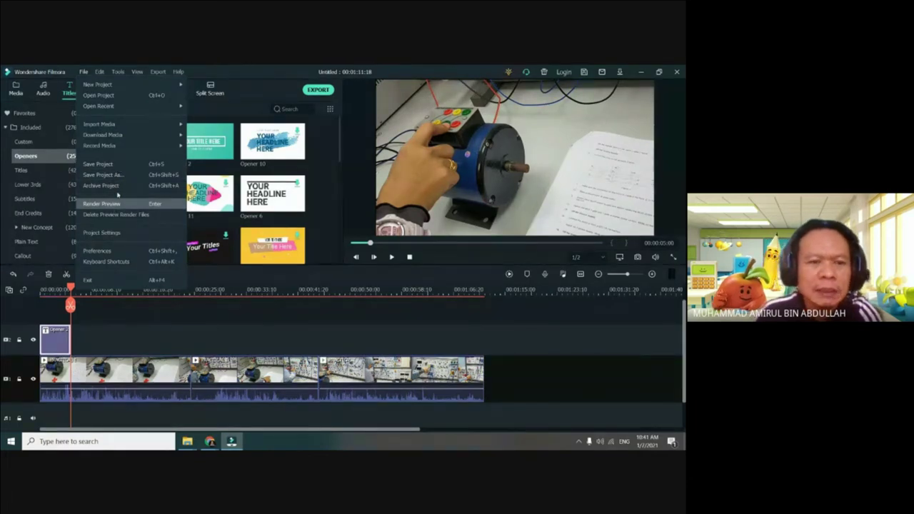
click(115, 165)
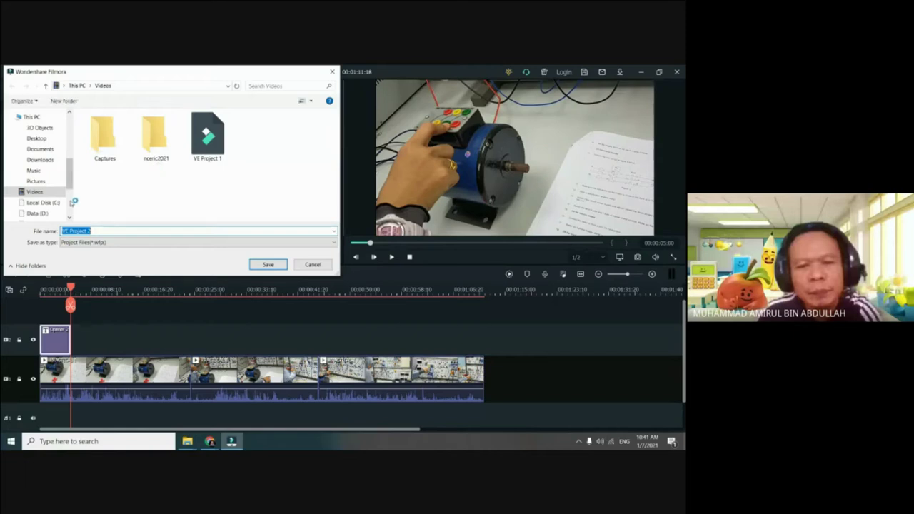
scroll(69, 192, down, 3)
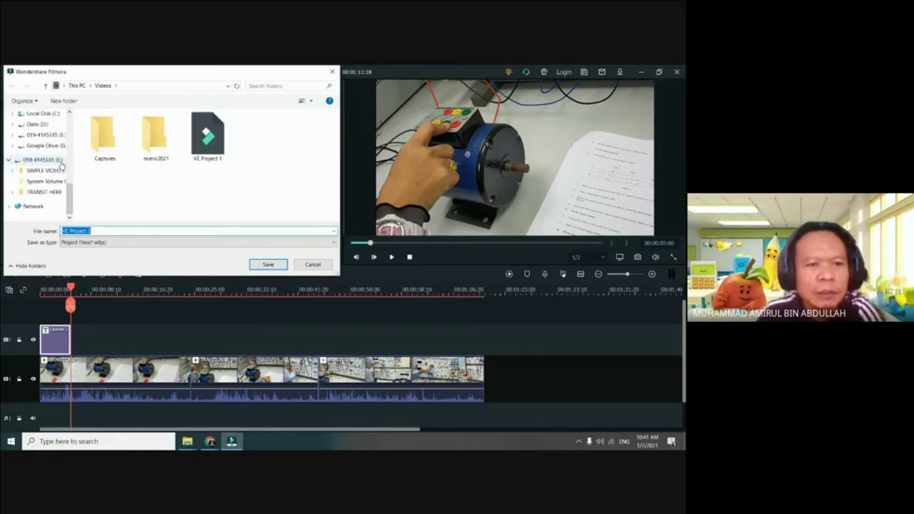
click(58, 160)
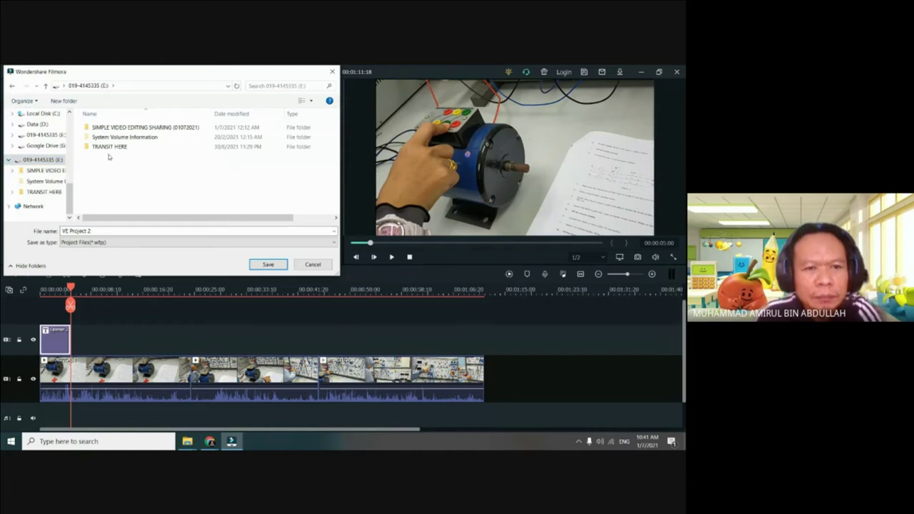
double_click(116, 127)
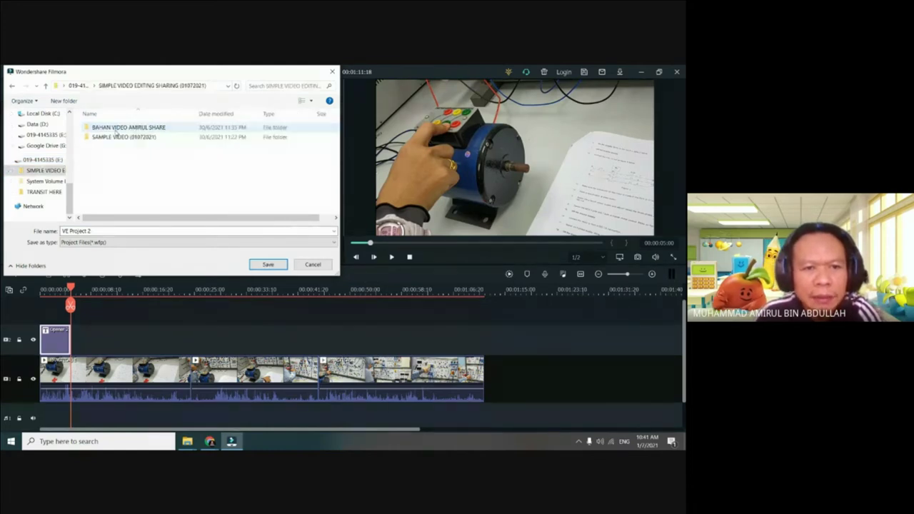
double_click(124, 137)
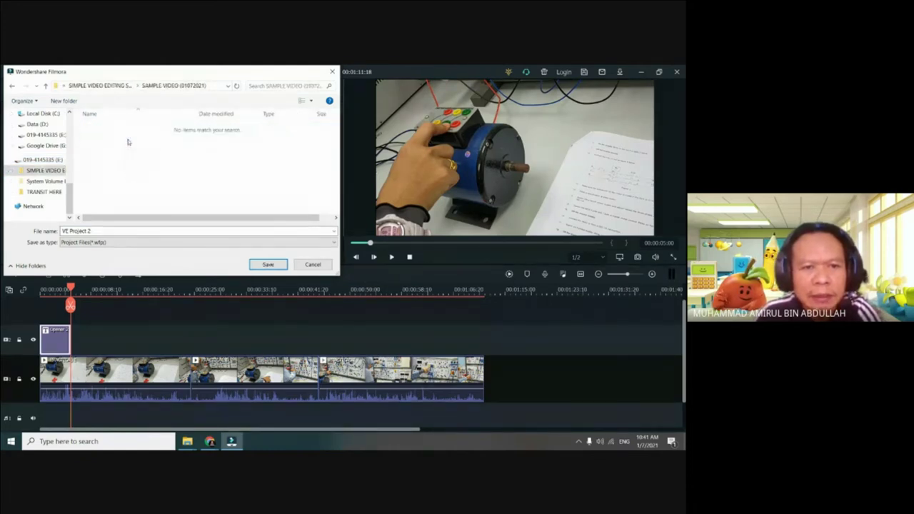
- Name the project file DET30043 and save it
click(74, 230)
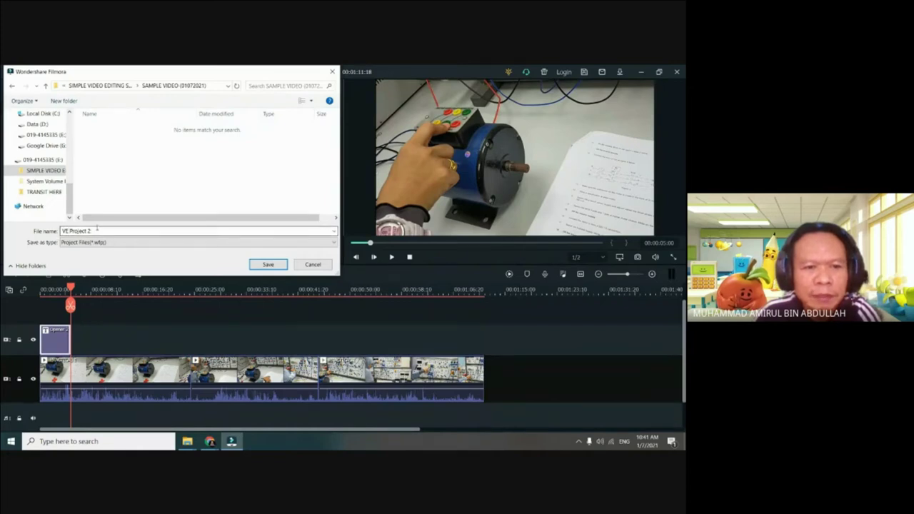
key(ctrl+a)
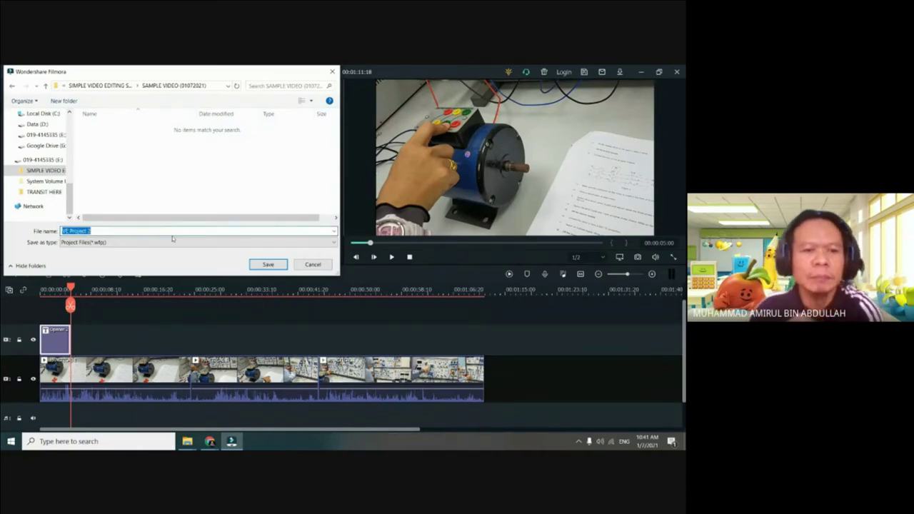
text(P)
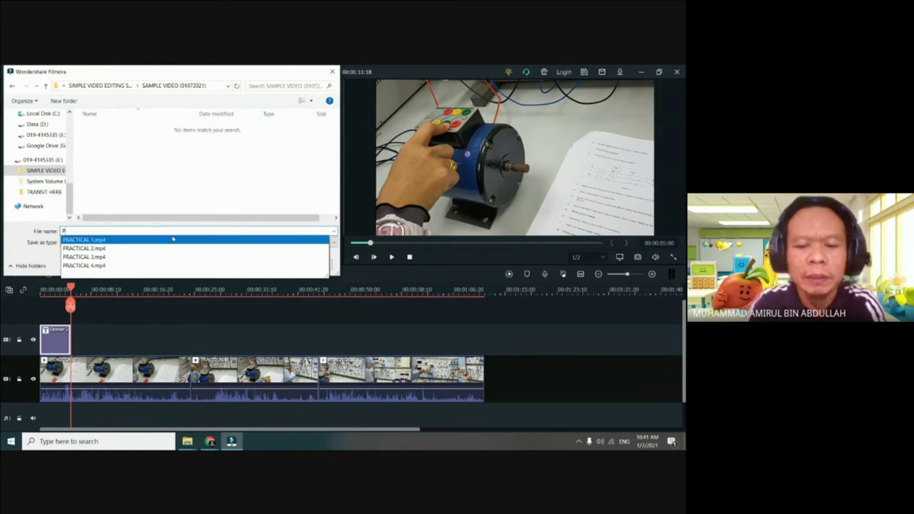
text(ra)
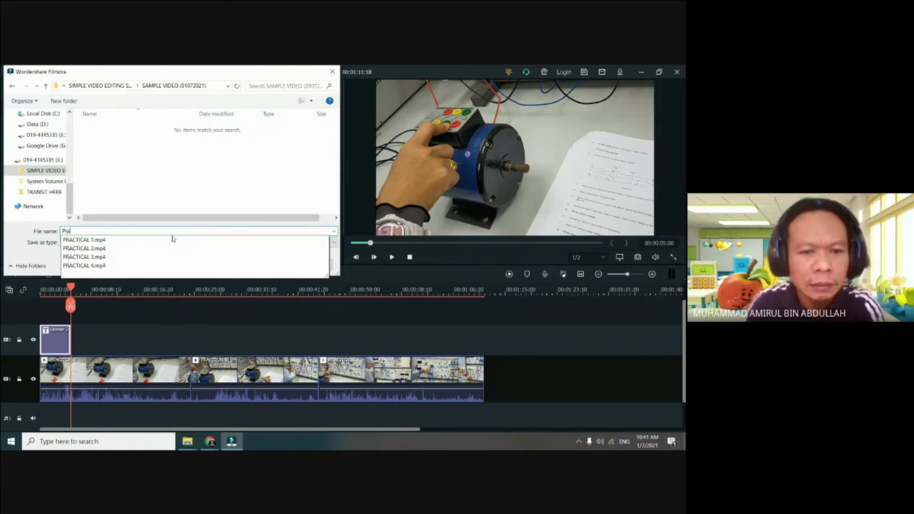
key(BackSpace)
key(BackSpace)
text(DET)
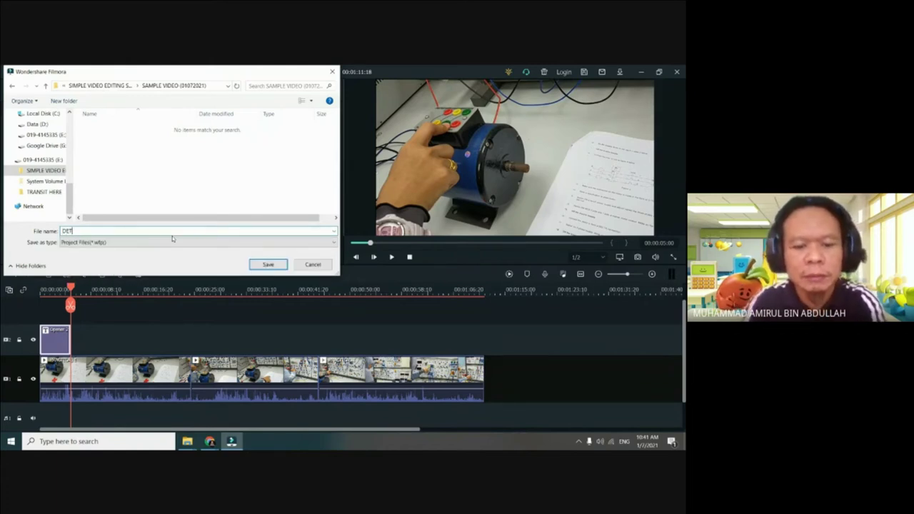
text(30043)
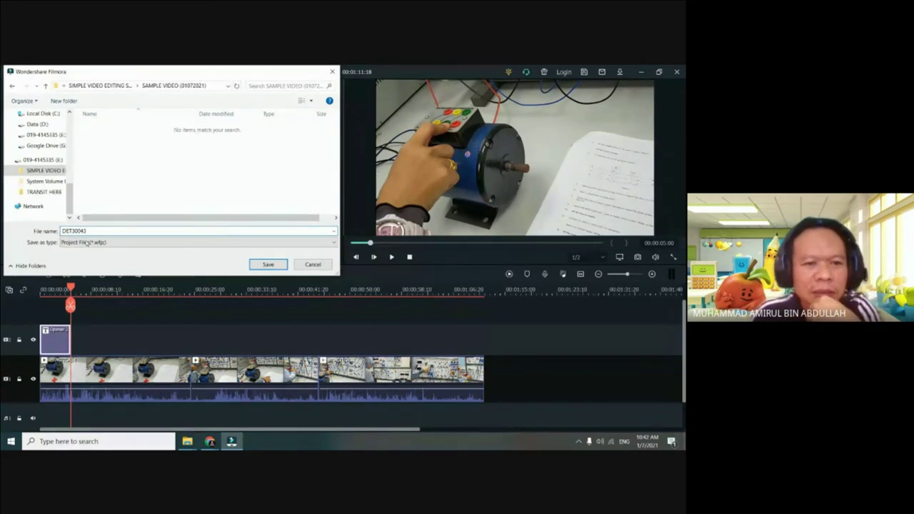
click(268, 264)
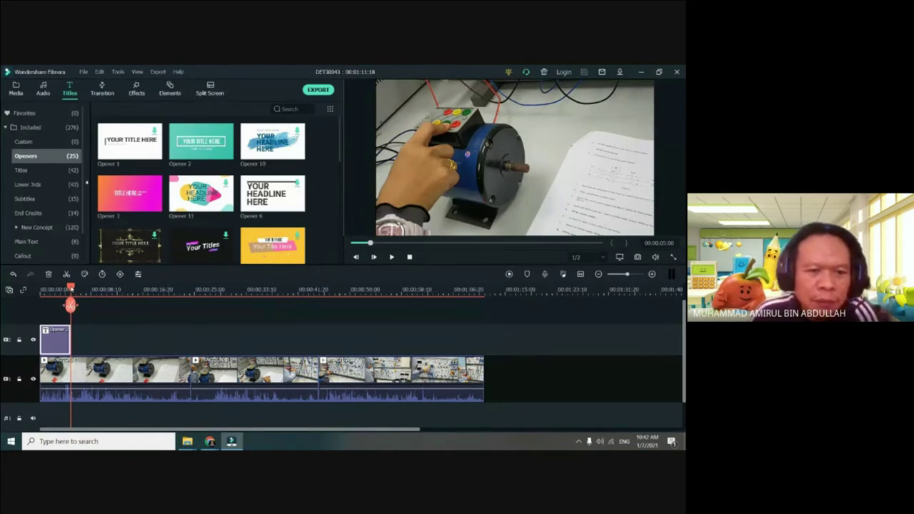
- Move the Opener 2 title down onto the main video track, inserting it before the first motor segment
drag(72, 288, 89, 289)
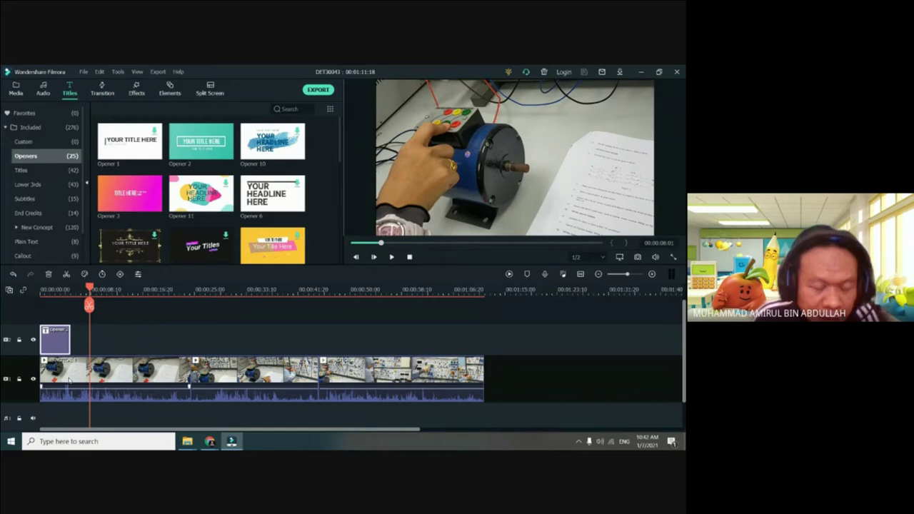
click(61, 371)
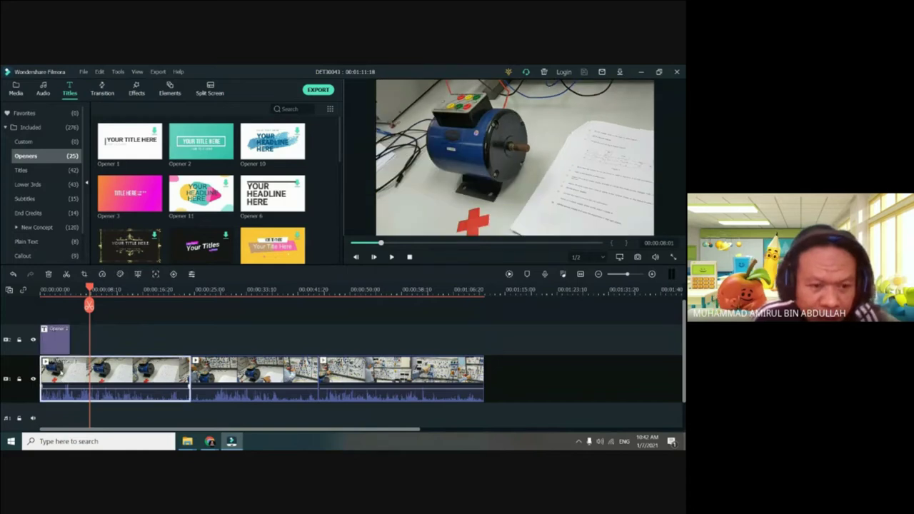
click(56, 343)
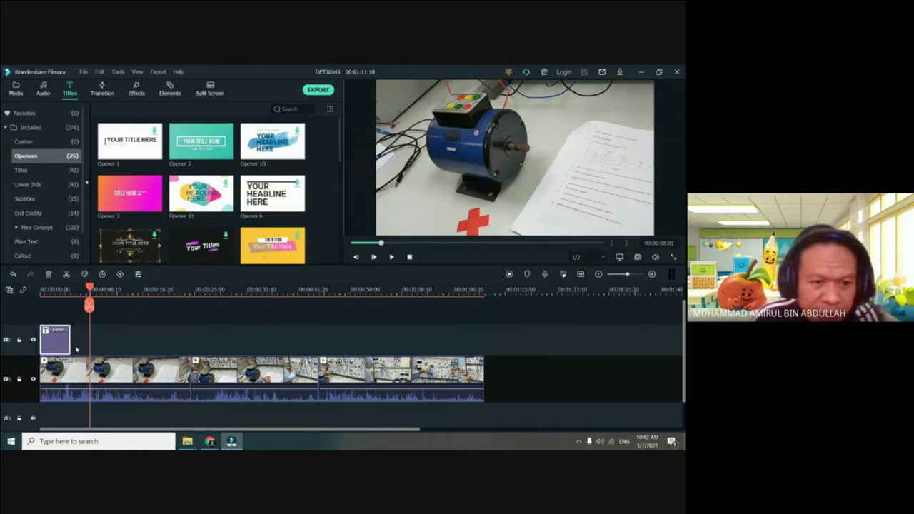
drag(90, 288, 84, 321)
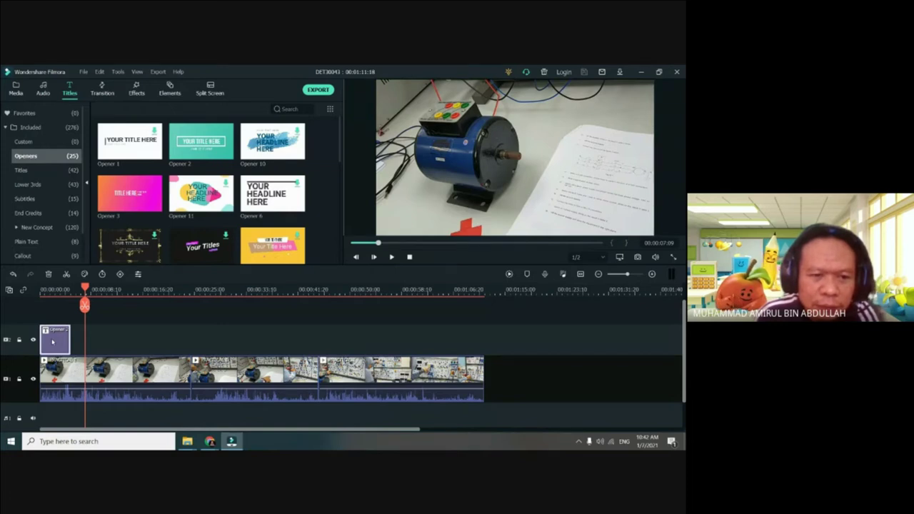
drag(52, 342, 43, 368)
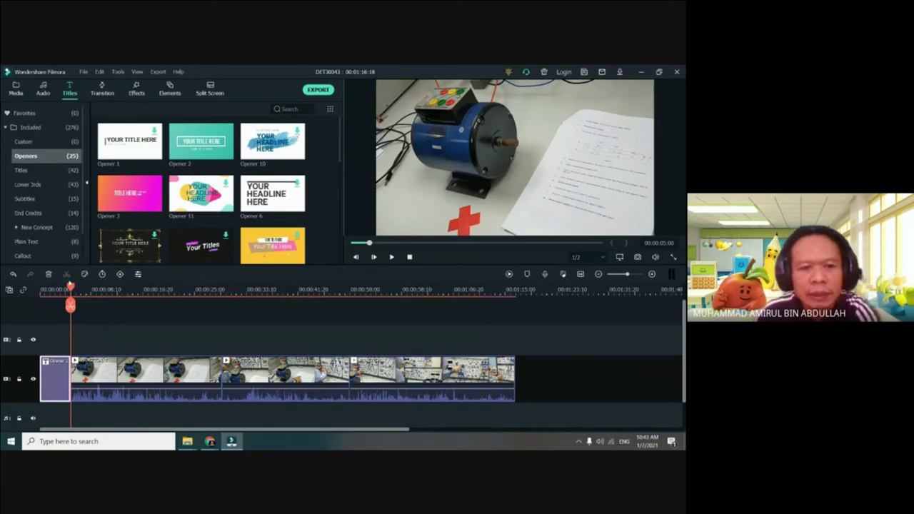
- Replace the Opener 2 title's YOUR TEXT HERE subtitle with DET30043 and apply the change
drag(70, 287, 55, 289)
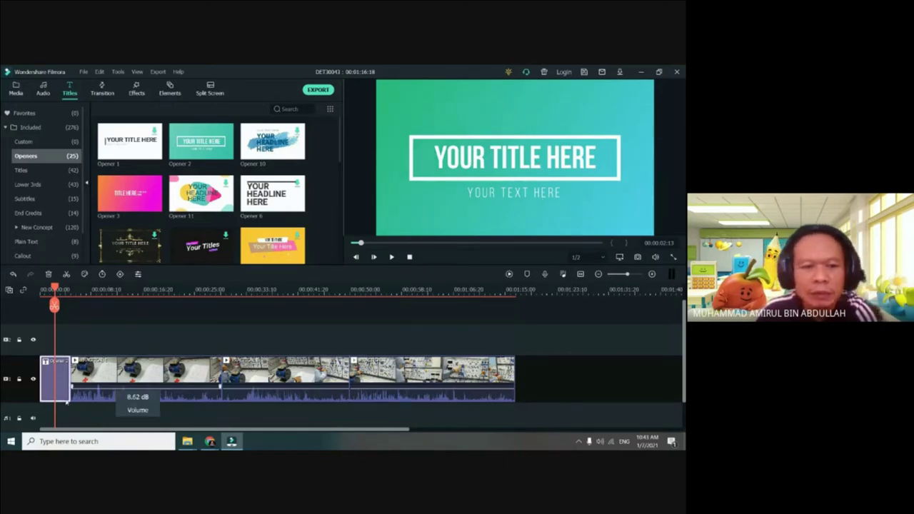
double_click(52, 369)
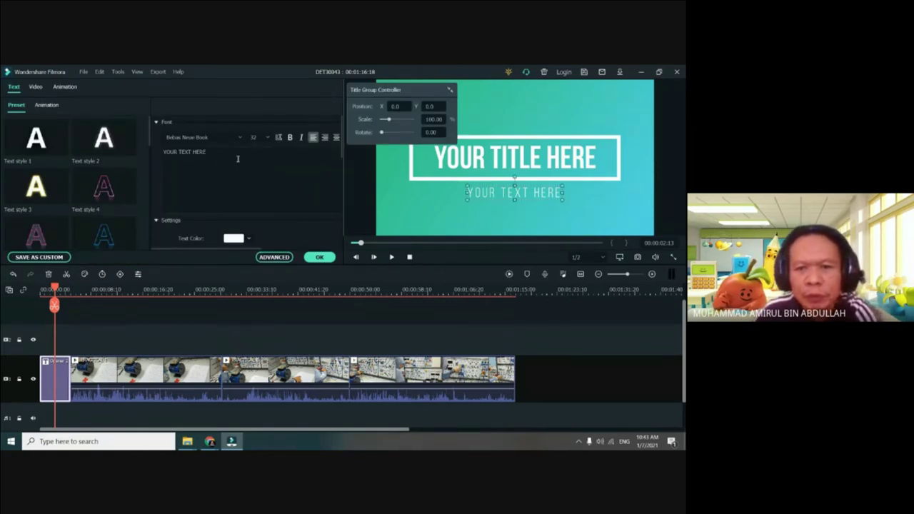
mouse_move(221, 150)
mouse_down()
mouse_move(122, 158)
mouse_move(213, 138)
mouse_up()
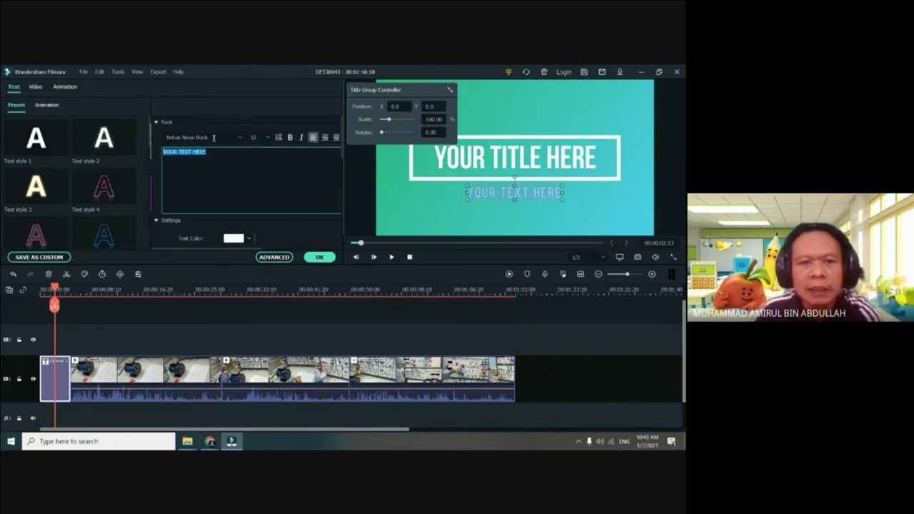
text(det)
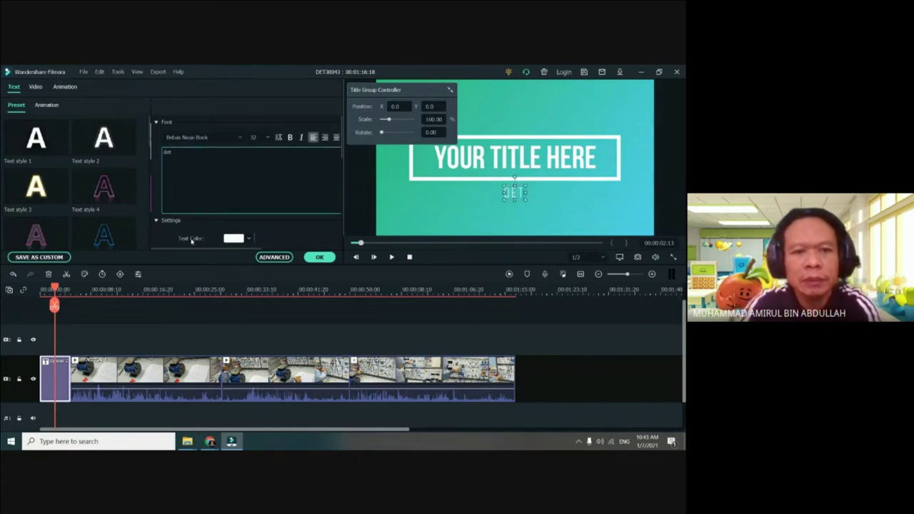
key(BackSpace)
key(BackSpace)
key(BackSpace)
text(DET3)
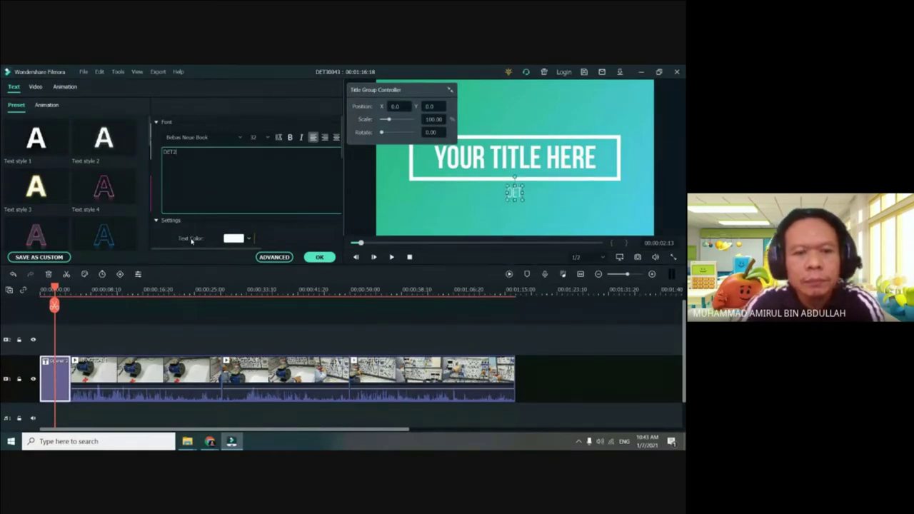
text(0)
key(BackSpace)
key(BackSpace)
text(30043)
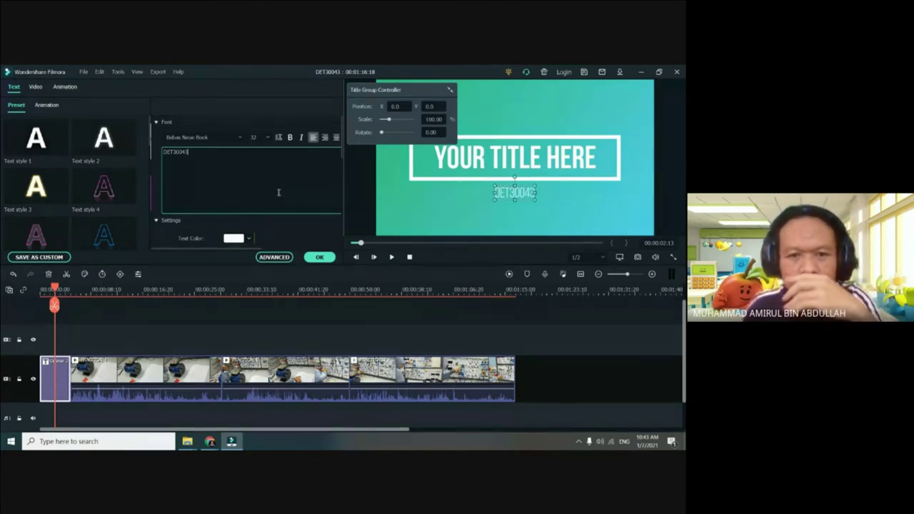
click(321, 258)
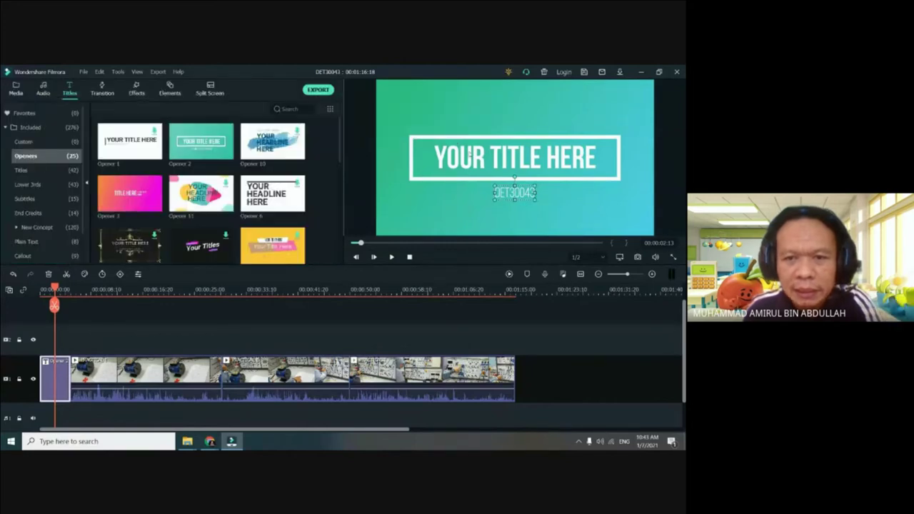
- Replace the Opener 2 title's main YOUR TITLE HERE text with ELECTRICAL MACHINE
double_click(464, 160)
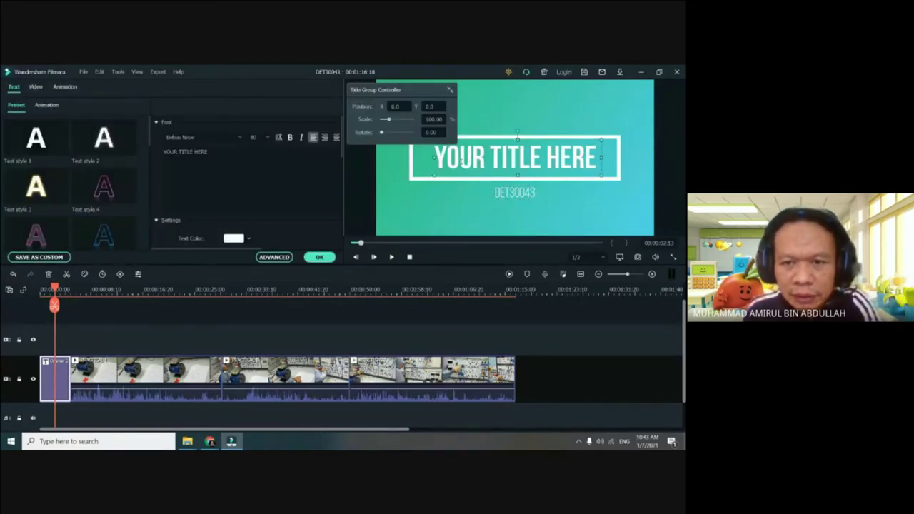
triple_click(223, 149)
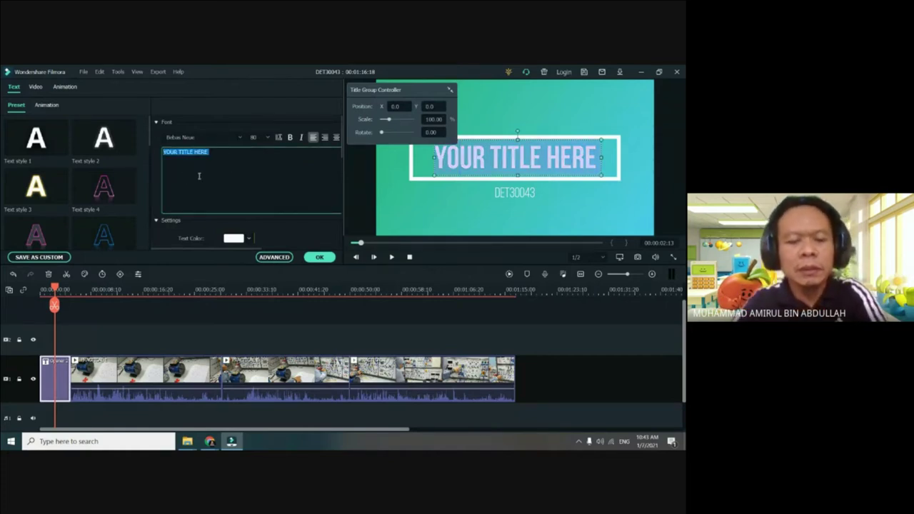
text(ELCR)
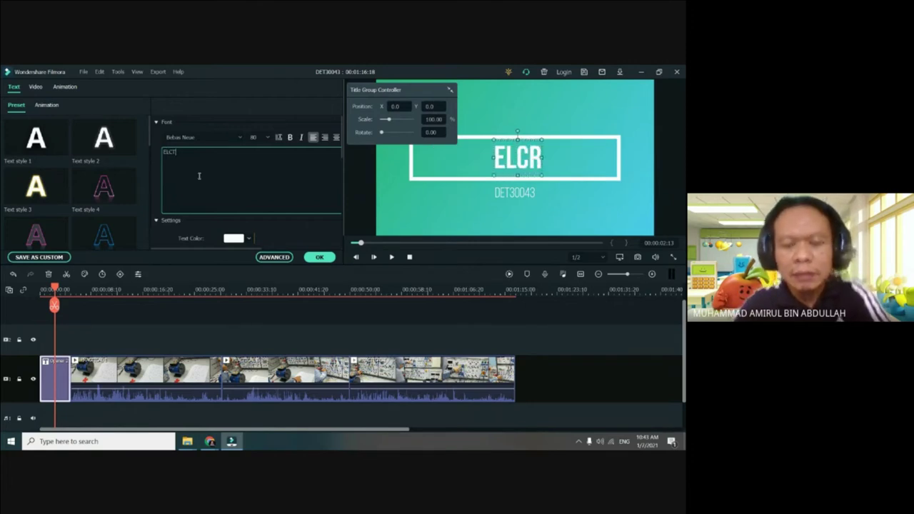
text(ICAL)
key(BackSpace)
key(BackSpace)
key(BackSpace)
key(BackSpace)
key(BackSpace)
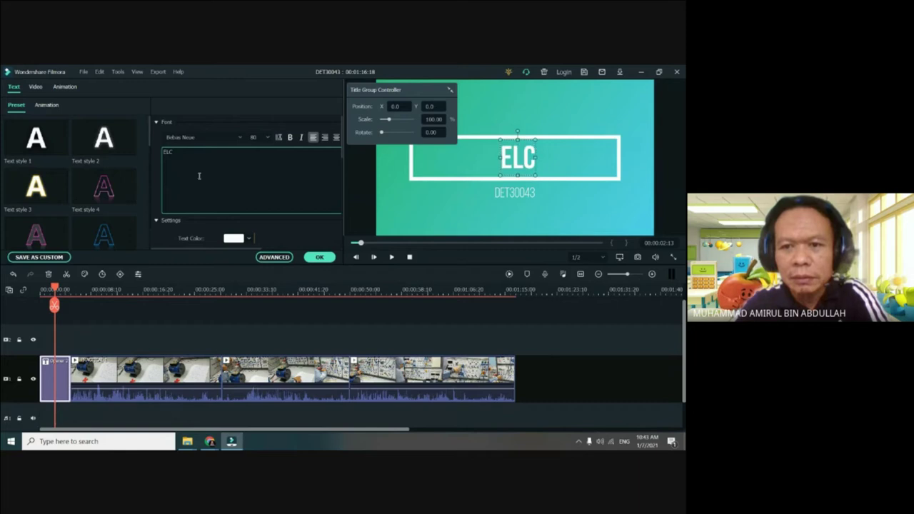
text(ECTRICAL)
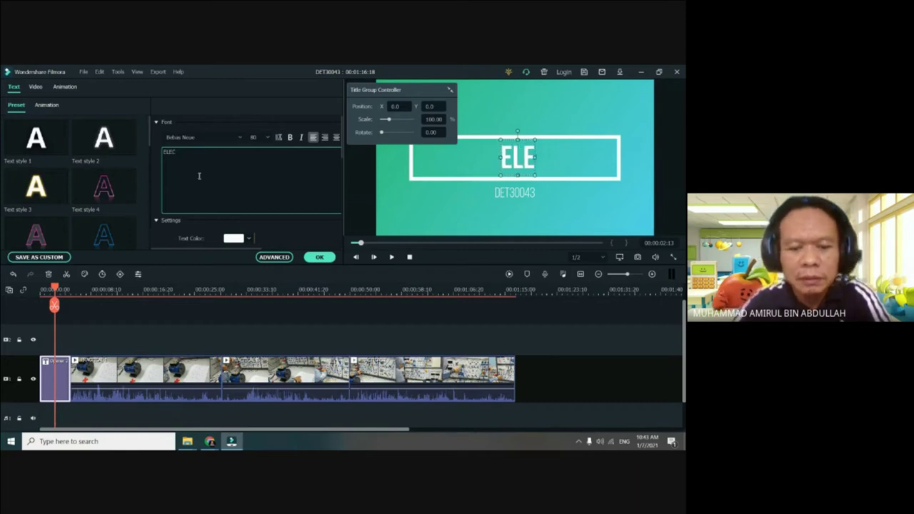
text( M)
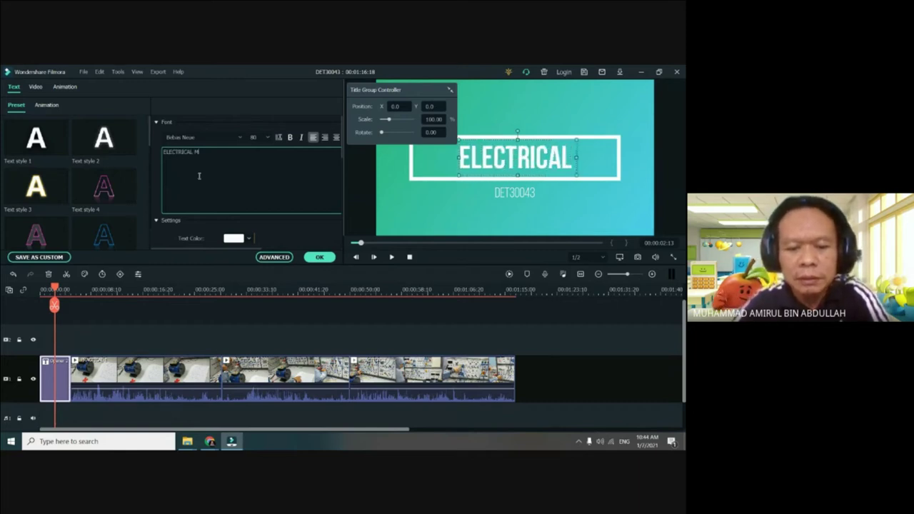
text(ACHINE)
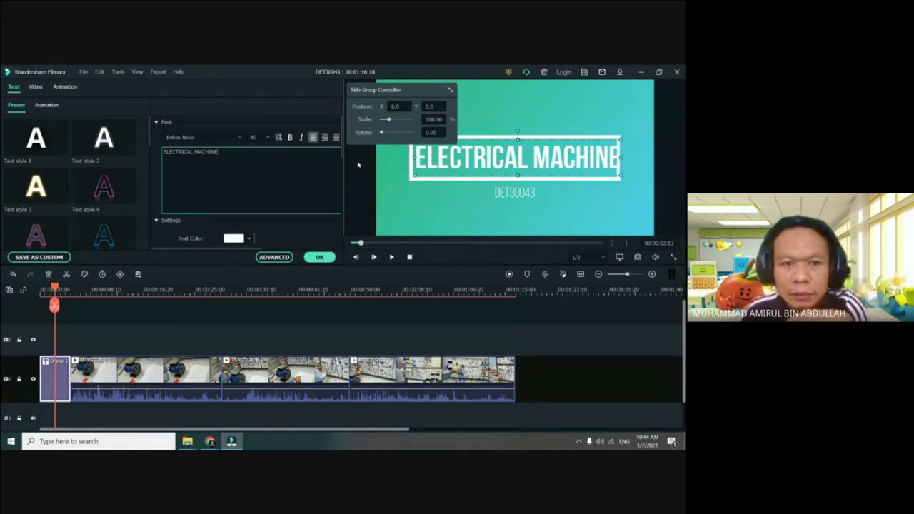
click(248, 238)
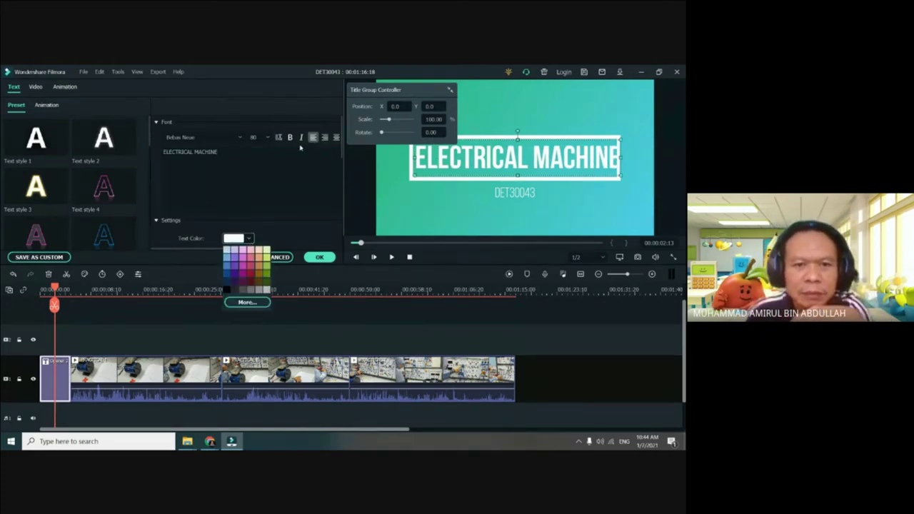
click(251, 143)
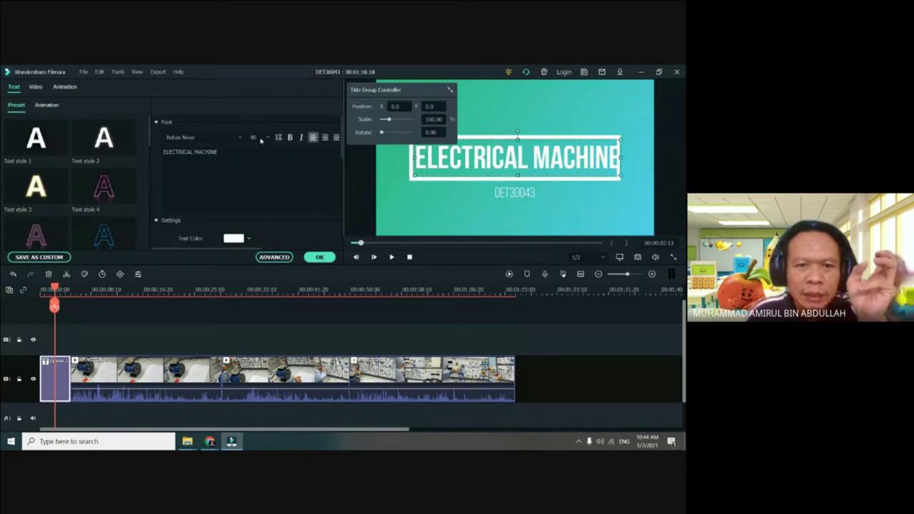
click(252, 138)
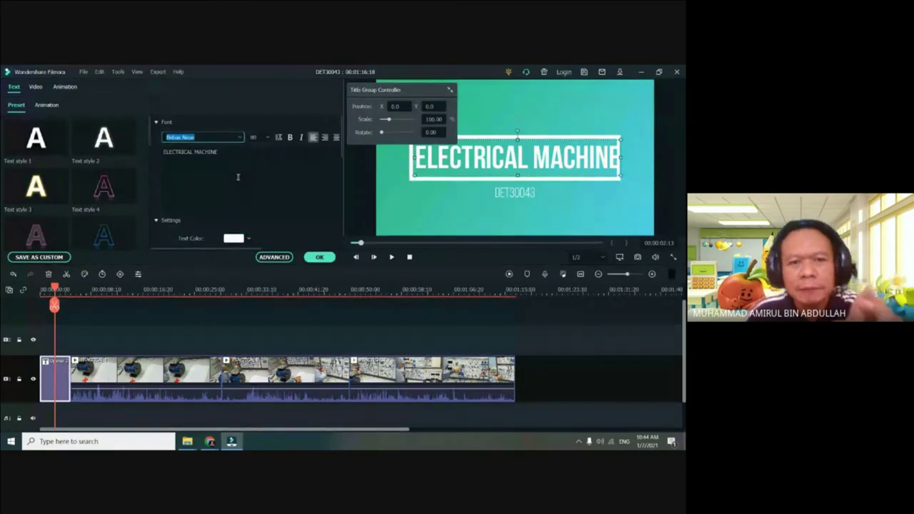
click(239, 137)
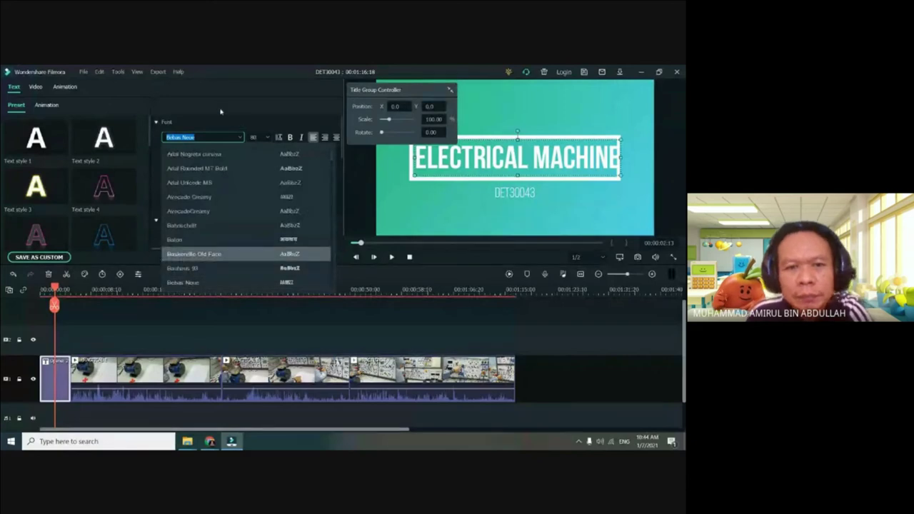
key(Escape)
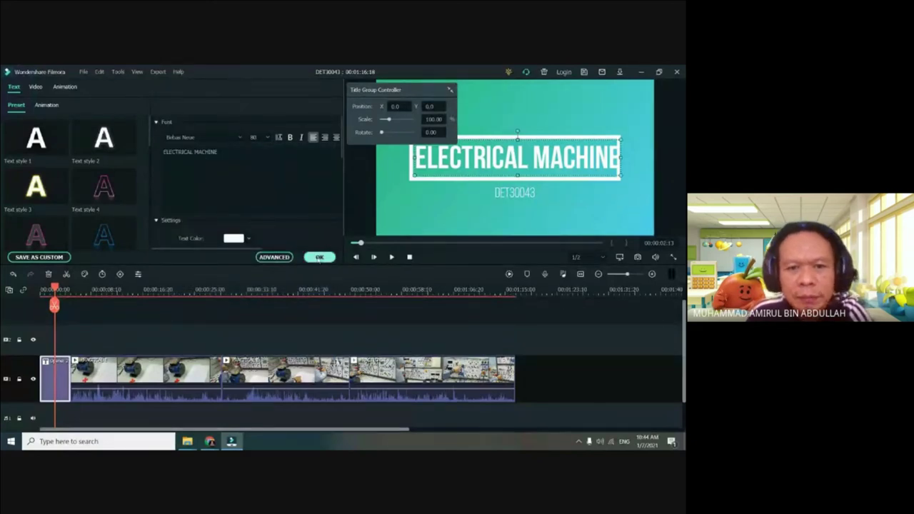
- Apply the title text, then shrink and centre ELECTRICAL MACHINE so it fits inside the white frame
click(319, 258)
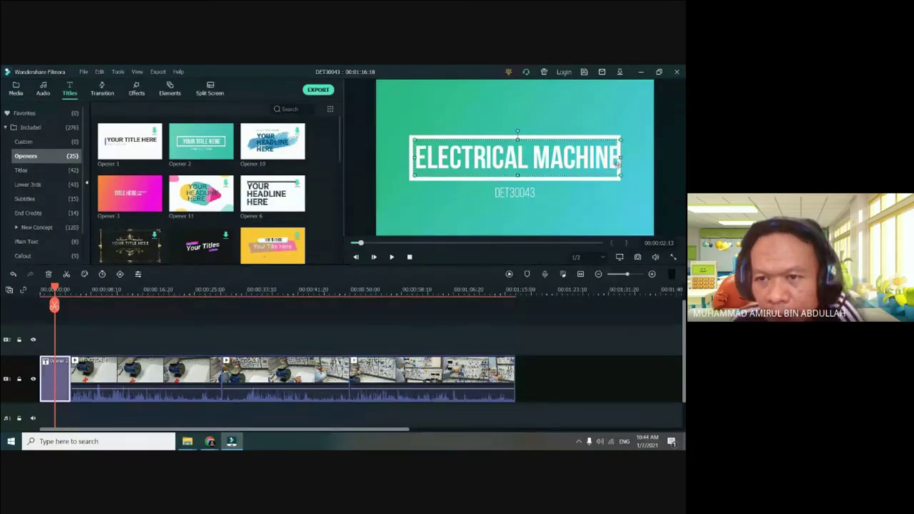
click(555, 163)
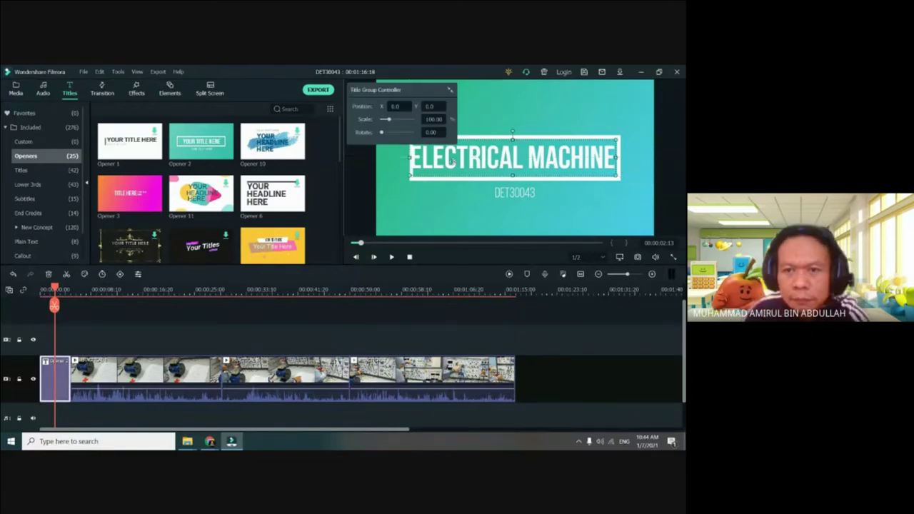
drag(409, 157, 457, 156)
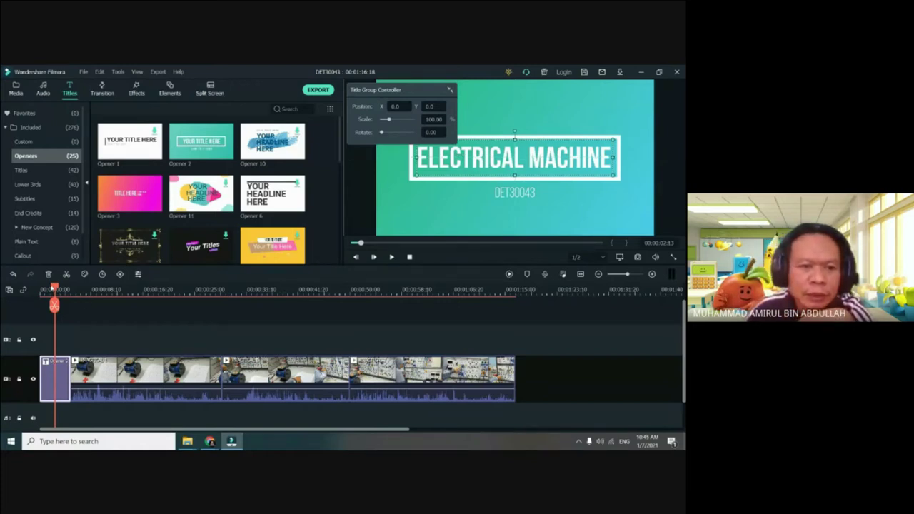
- Play the customised opener from the start of the timeline into the first motor segment, then return to the start
drag(55, 290, 18, 289)
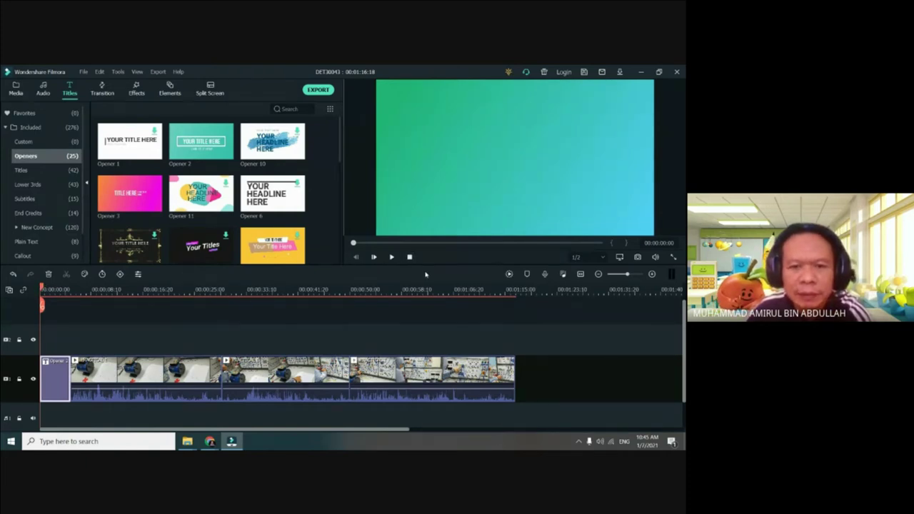
key(space)
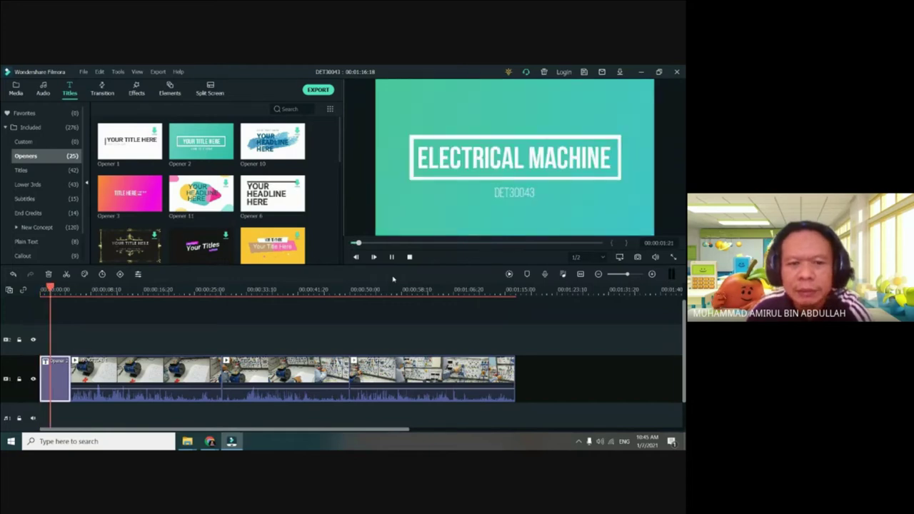
key(space)
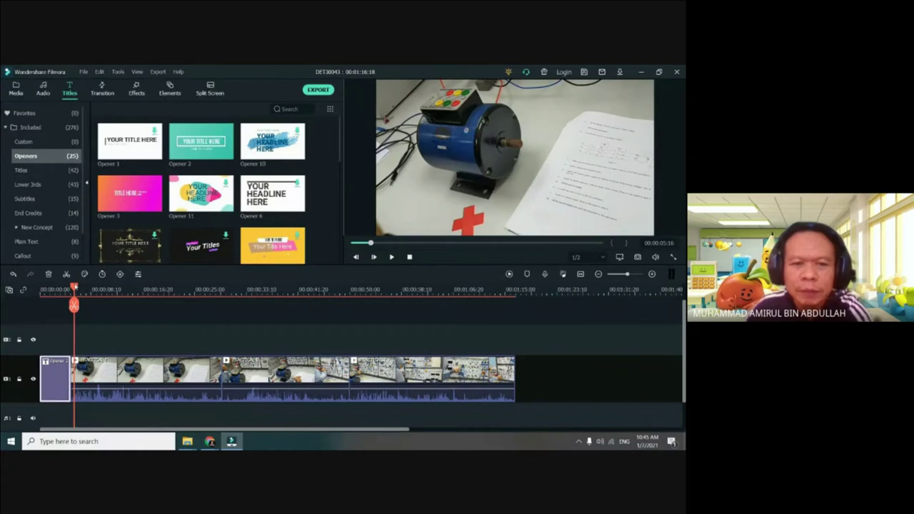
key(Home)
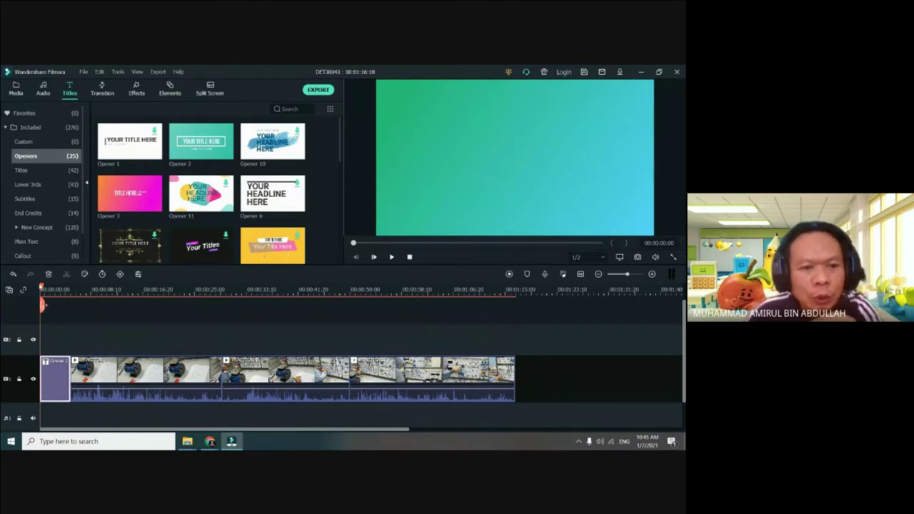
- Split the first motor segment at 00:00:08:14 on the timeline
drag(41, 289, 73, 332)
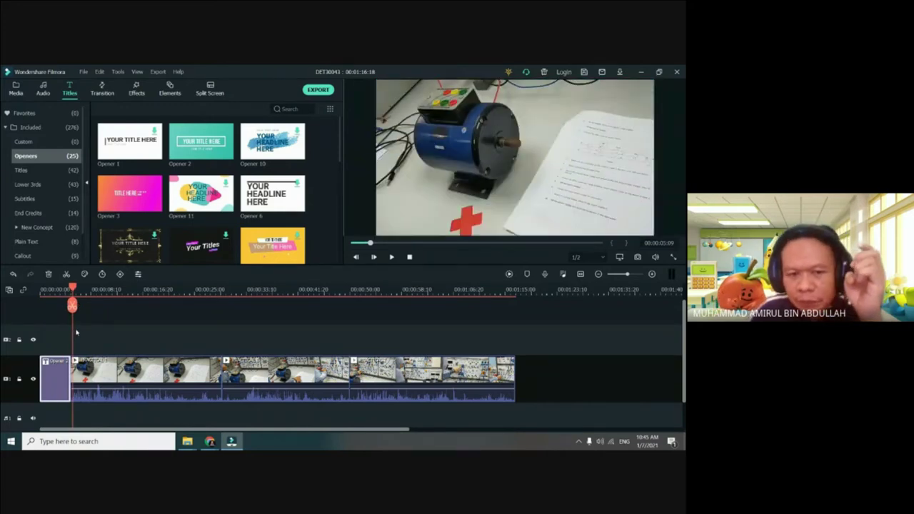
drag(72, 306, 92, 307)
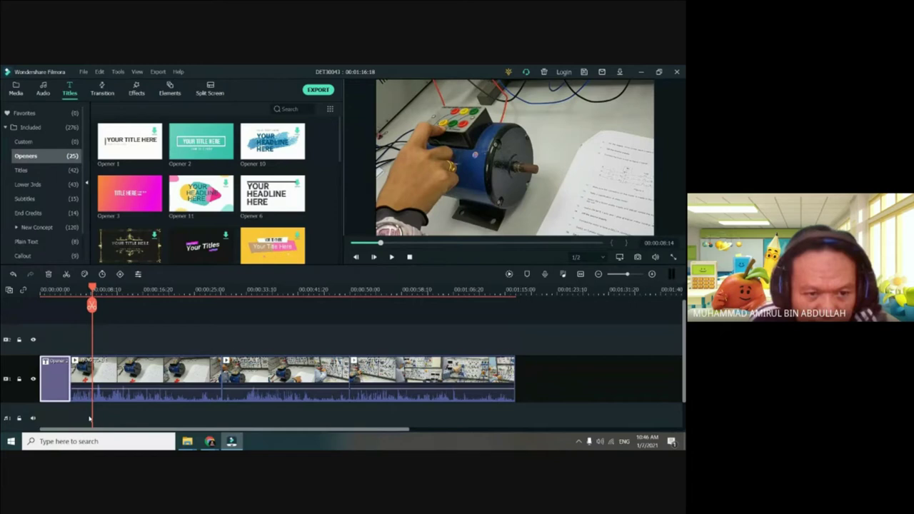
mouse_move(89, 386)
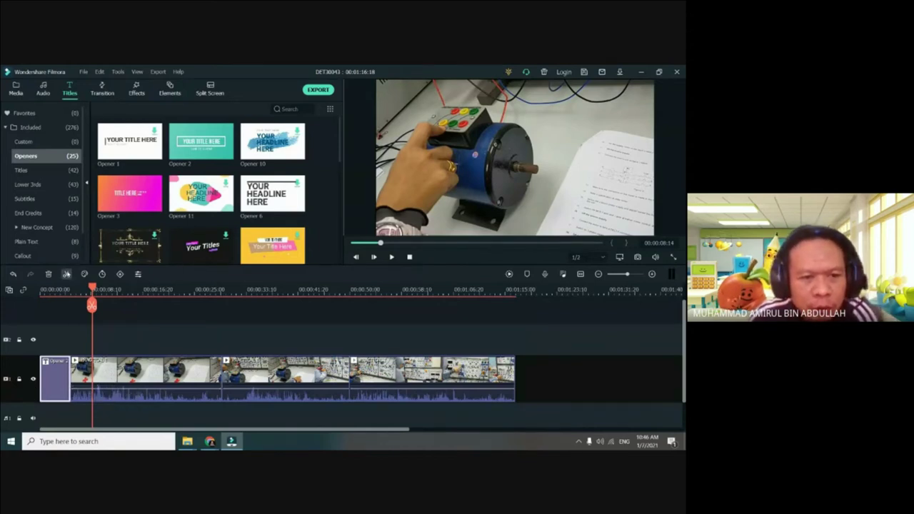
click(67, 275)
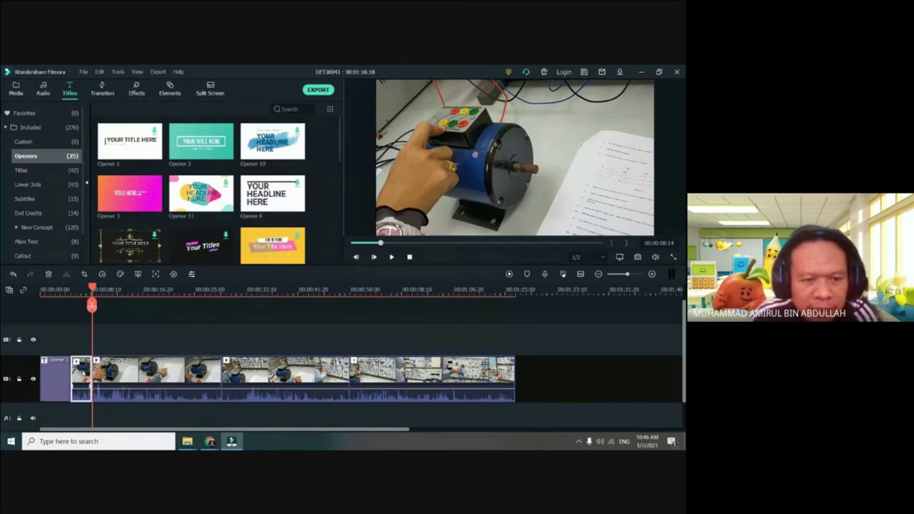
- Move the Opener 2 title between the two parts of the split motor segment and play the timeline from the start
click(102, 373)
click(57, 372)
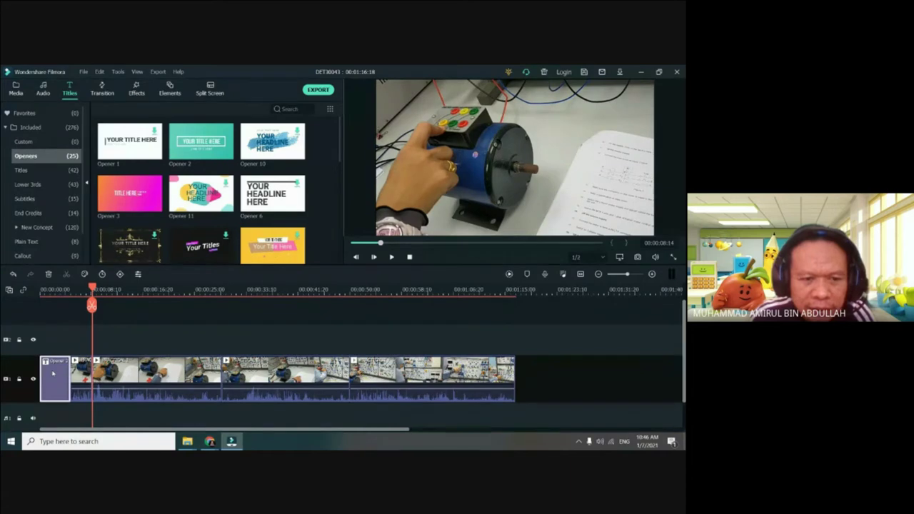
click(93, 382)
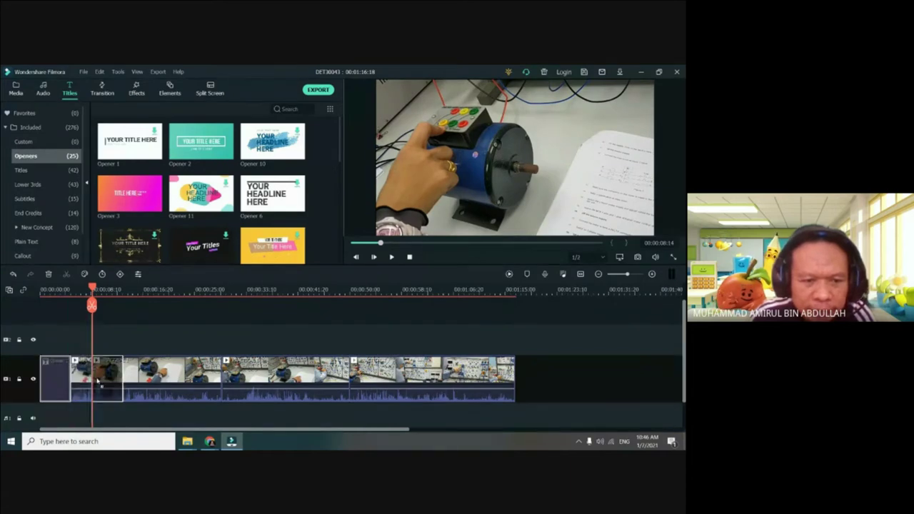
key(alt+f)
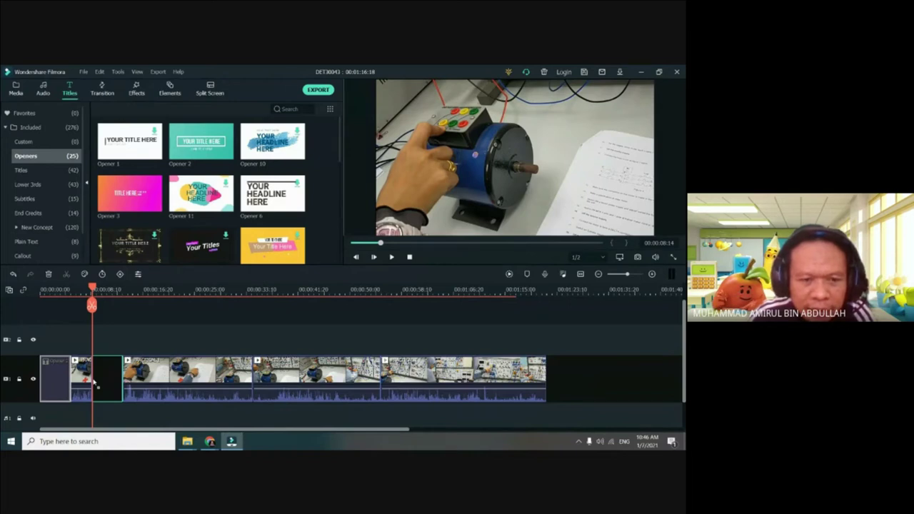
key(ctrl+z)
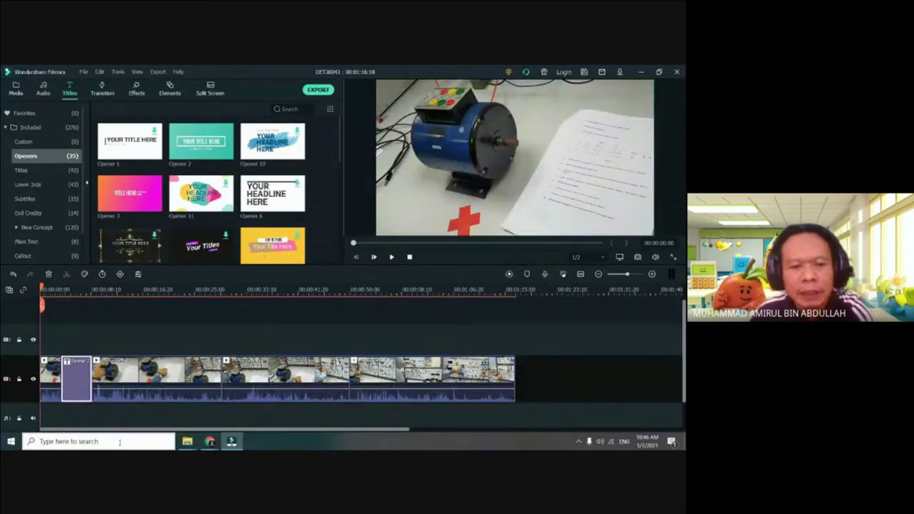
key(space)
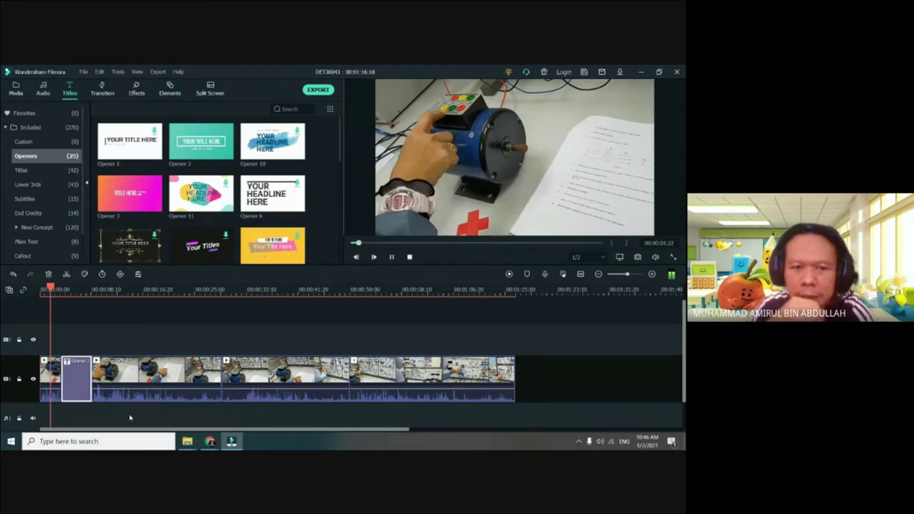
- Play the timeline through the ELECTRICAL MACHINE opener and review its frames
key(space)
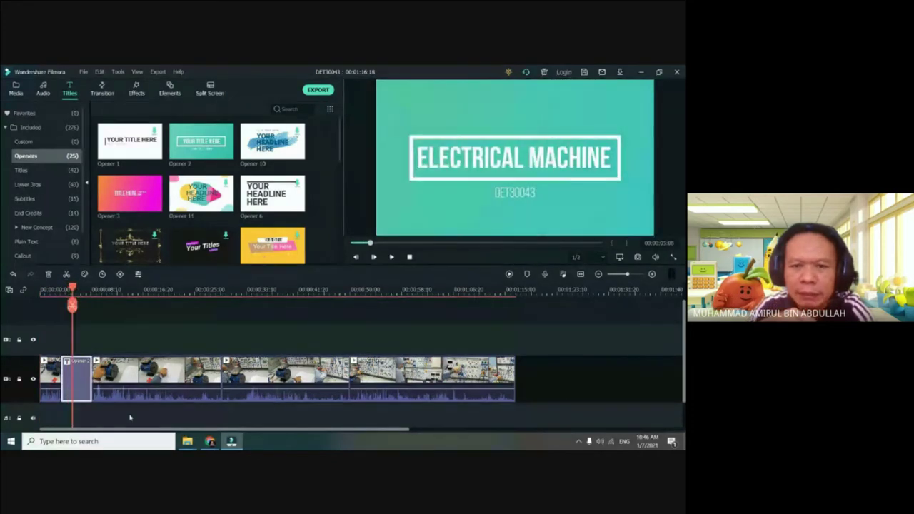
key(space)
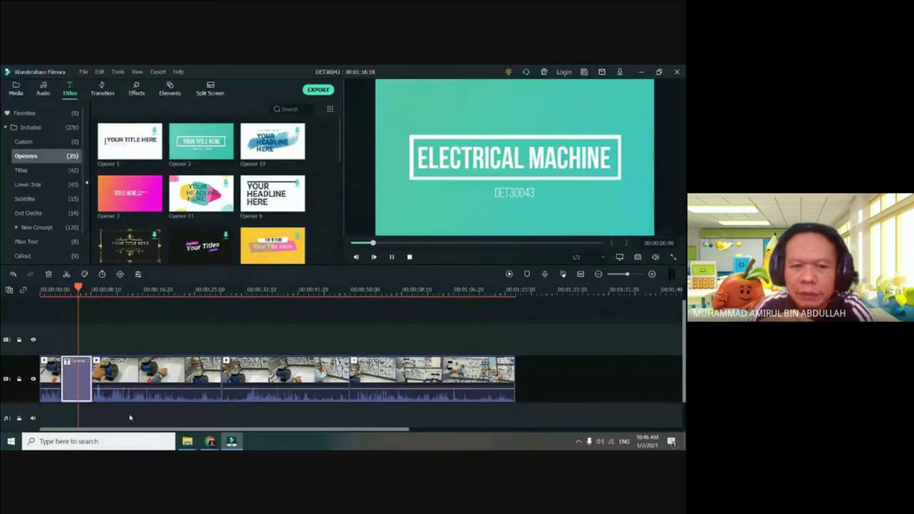
key(space)
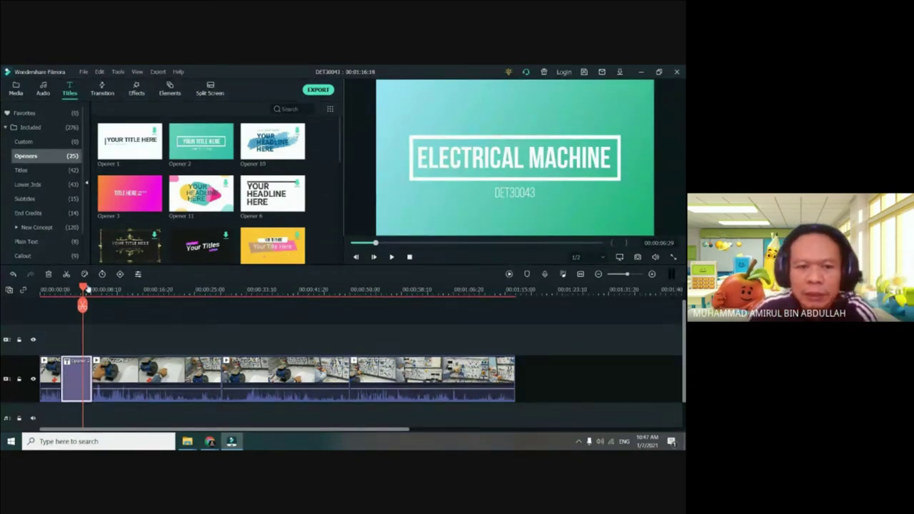
drag(82, 287, 72, 304)
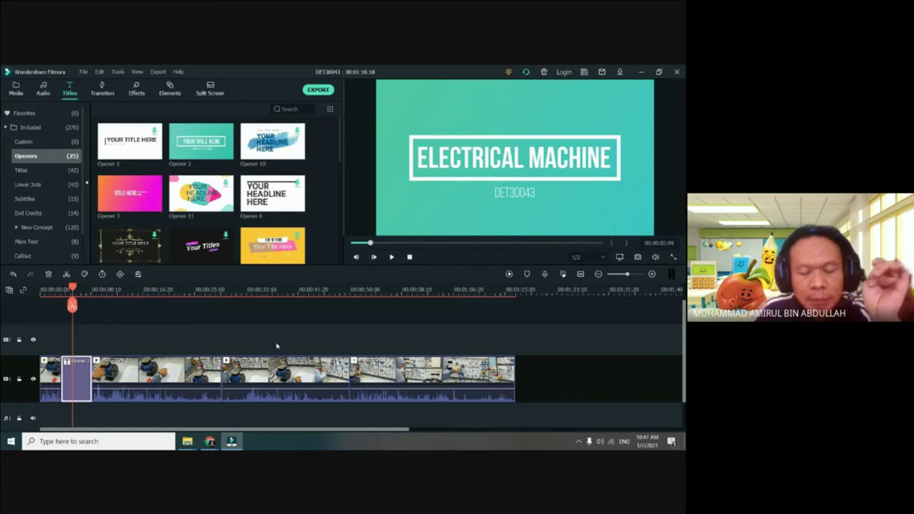
- Select the motor segment after the opener, review its footage, and position the playhead at 00:00:23:01
click(74, 289)
click(107, 289)
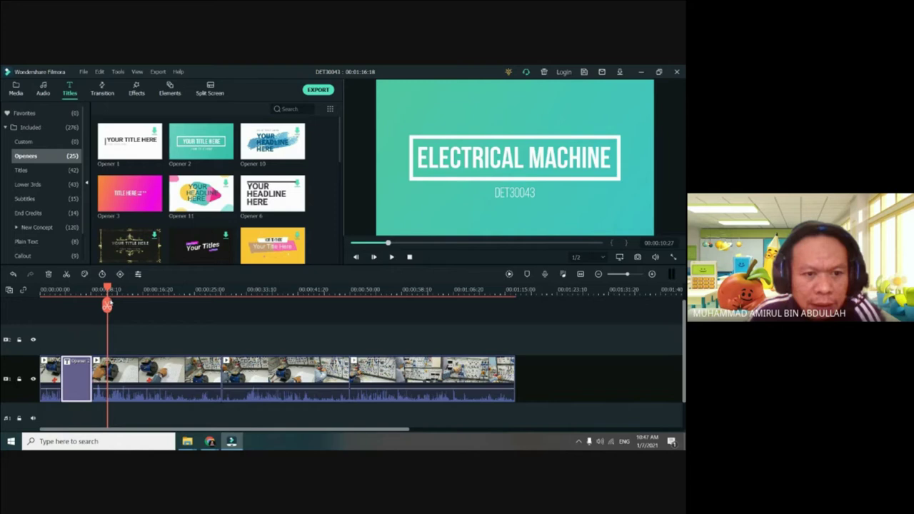
drag(108, 303, 148, 307)
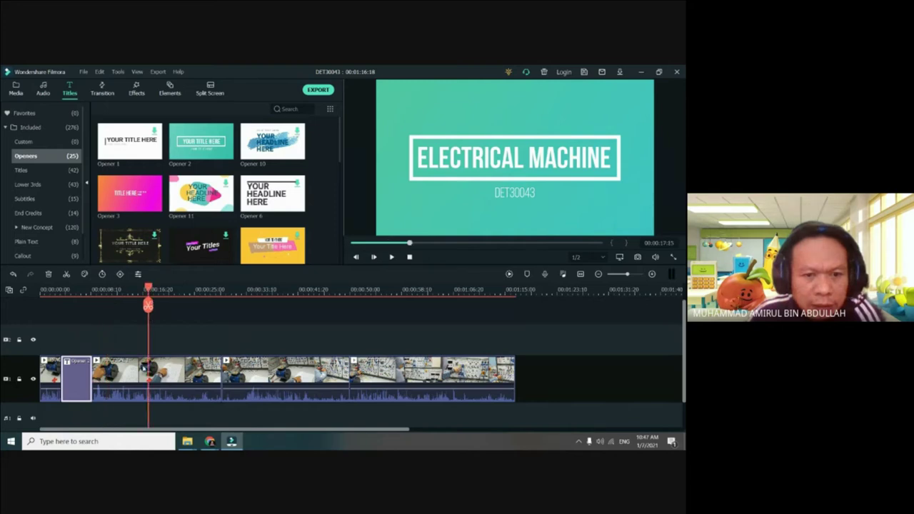
click(143, 371)
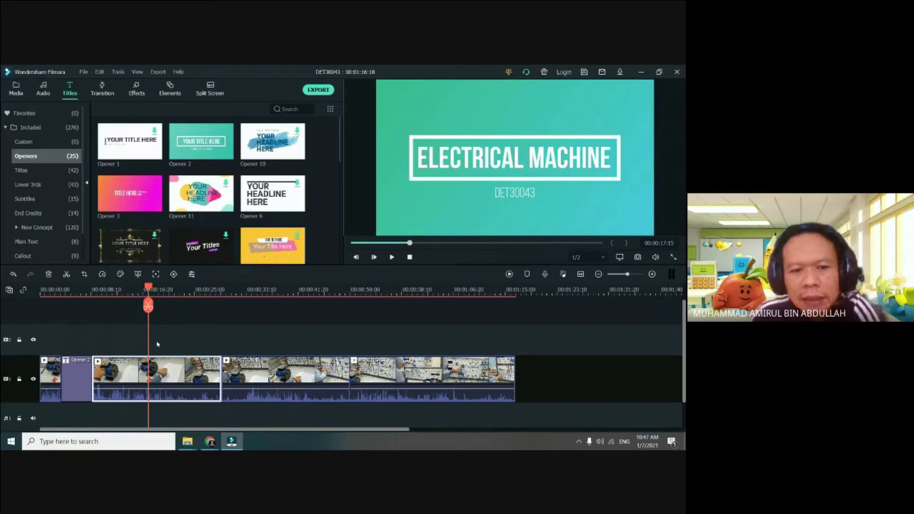
mouse_move(299, 251)
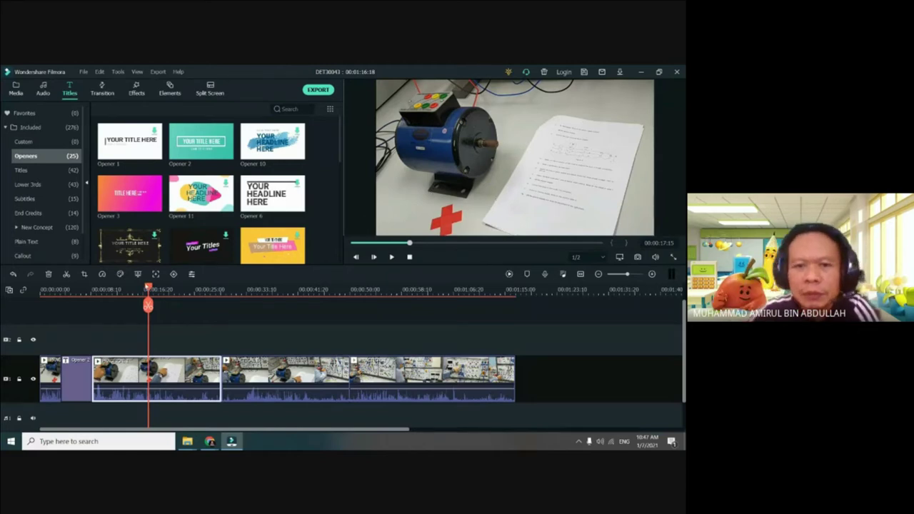
key(space)
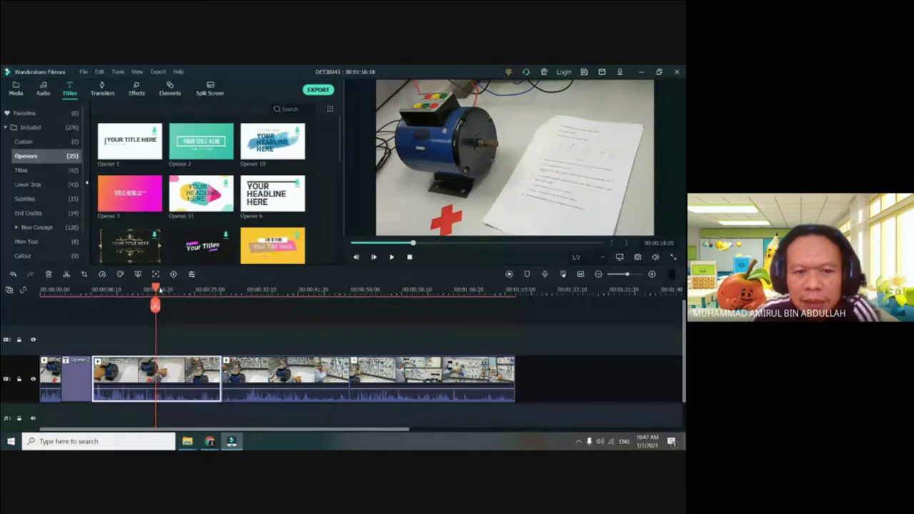
drag(160, 289, 120, 289)
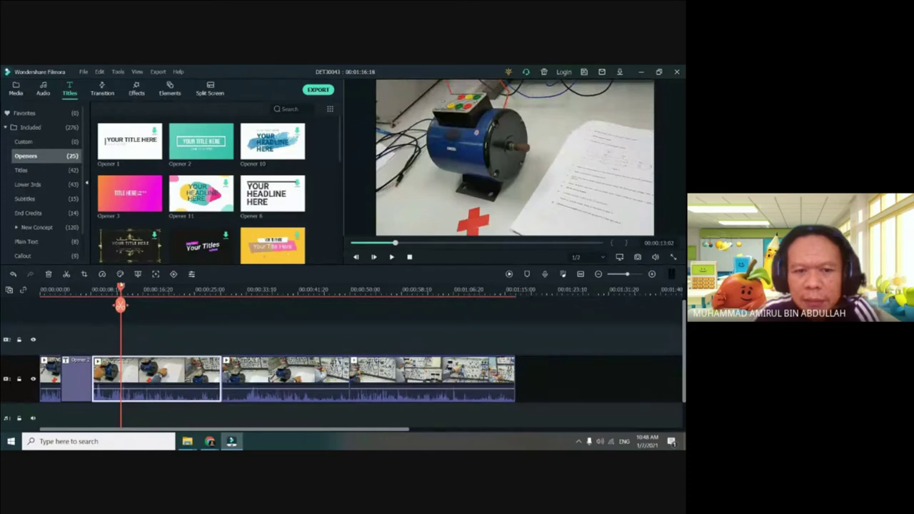
drag(120, 289, 182, 289)
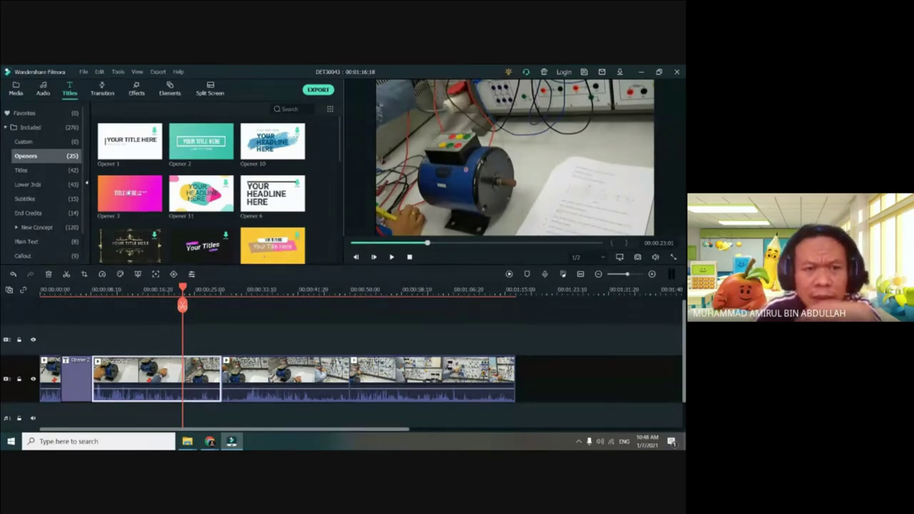
- Import the Gambar 2 image from the Gambar folder into the project media
click(17, 92)
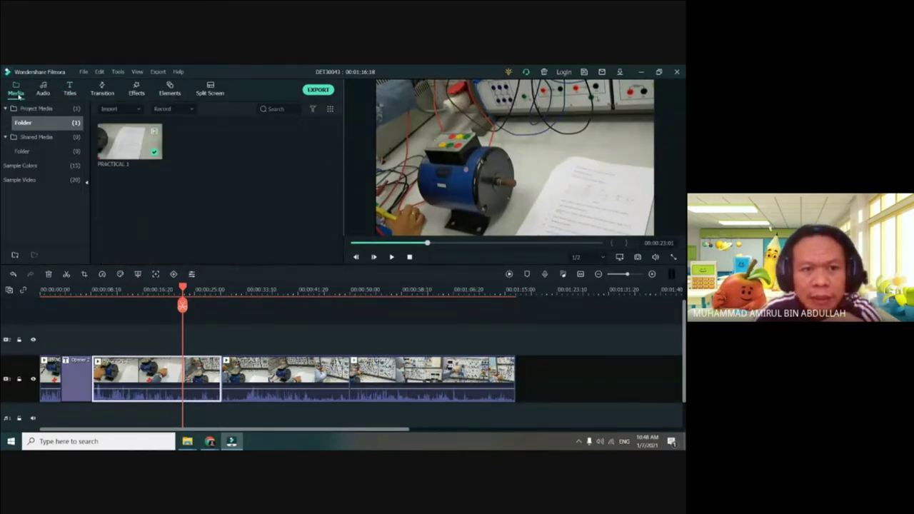
double_click(223, 177)
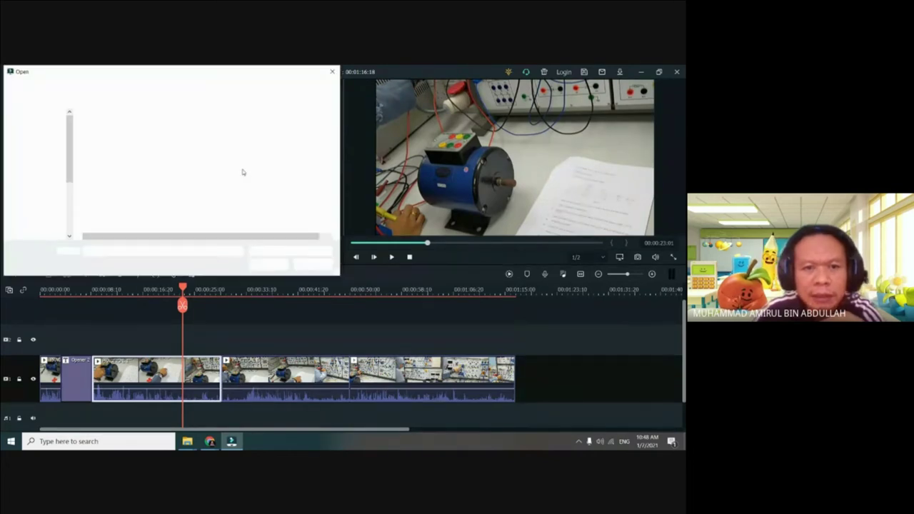
click(333, 73)
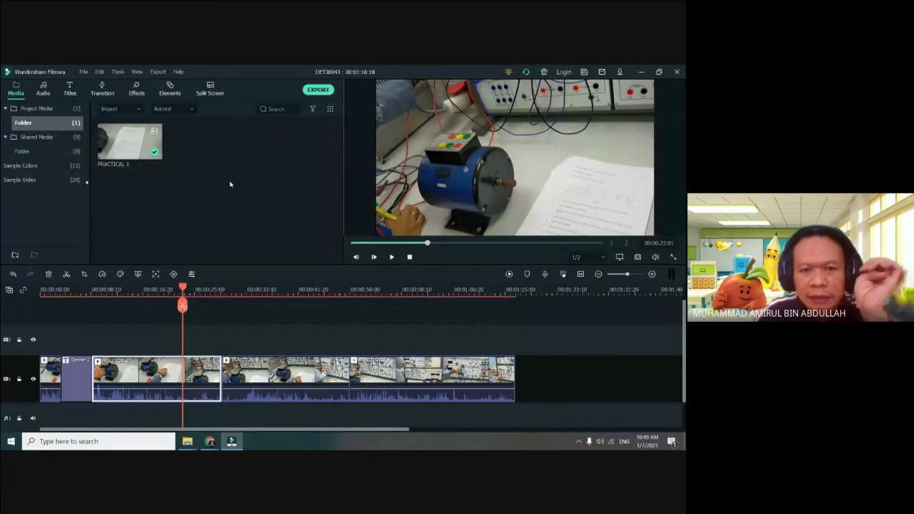
double_click(230, 184)
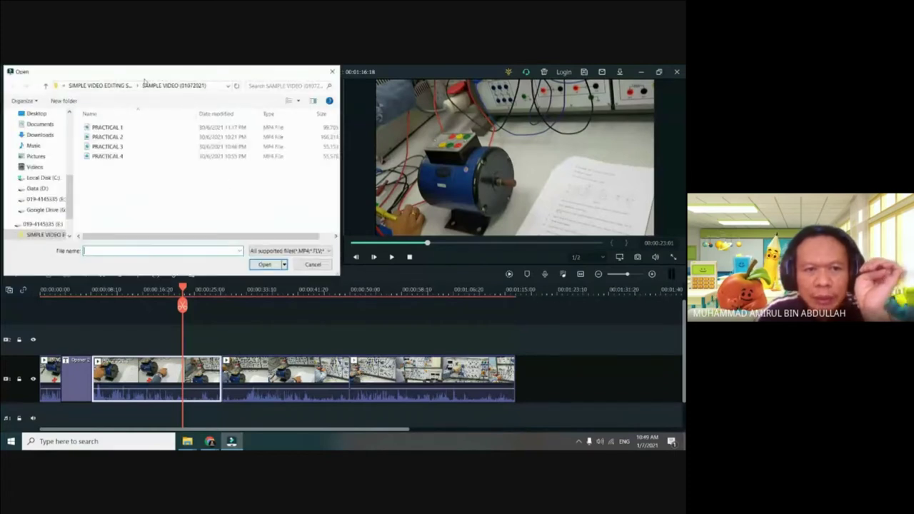
click(123, 87)
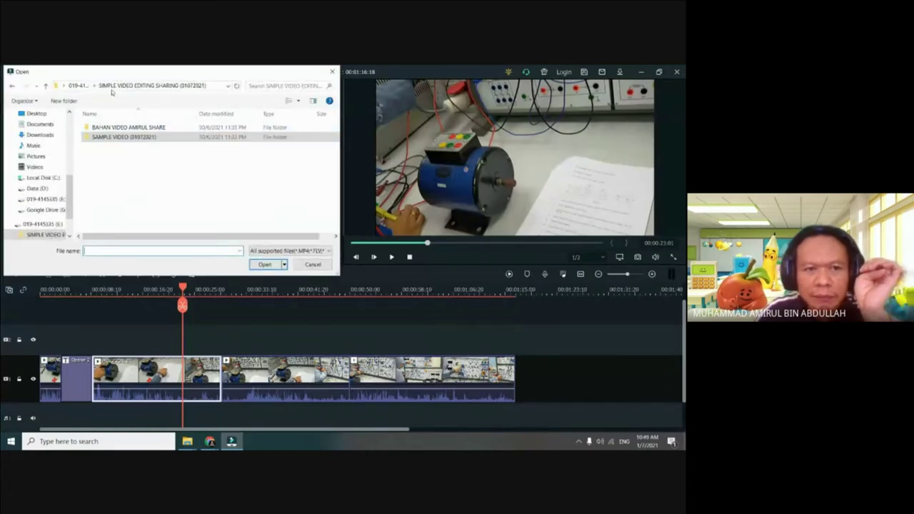
click(139, 129)
double_click(139, 129)
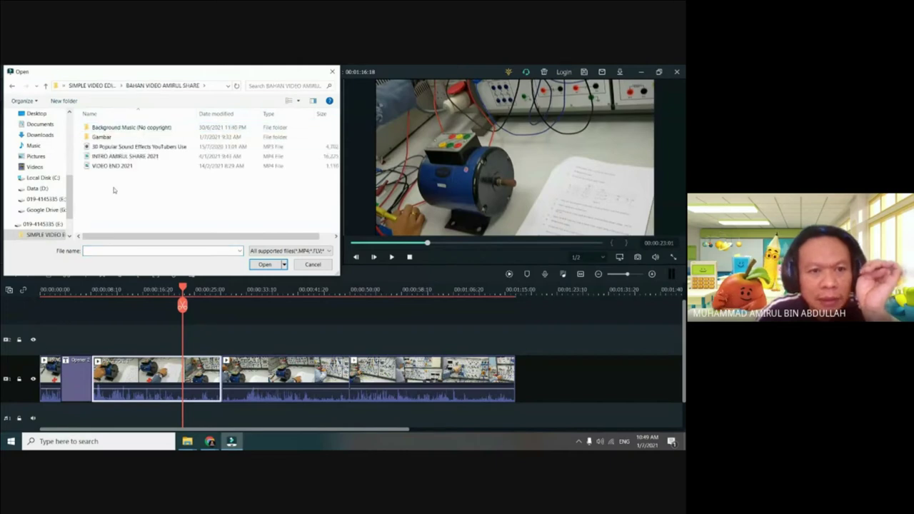
double_click(121, 136)
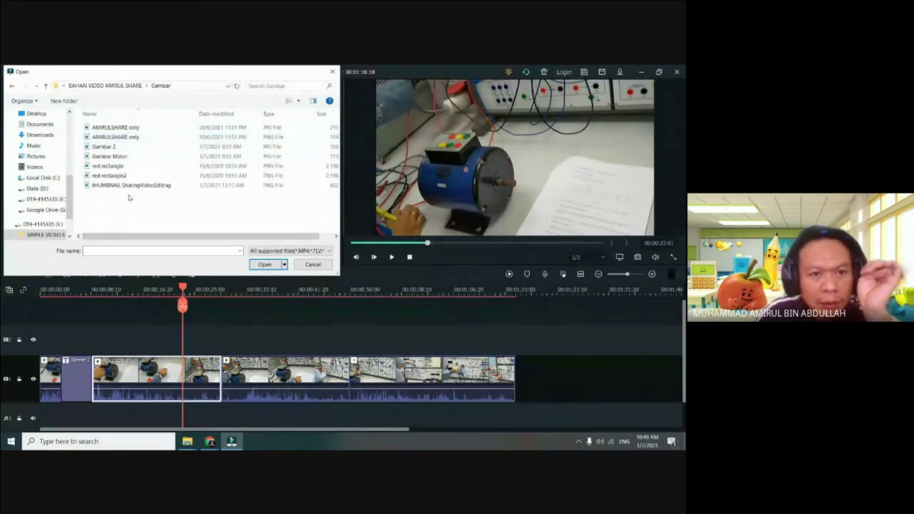
double_click(103, 146)
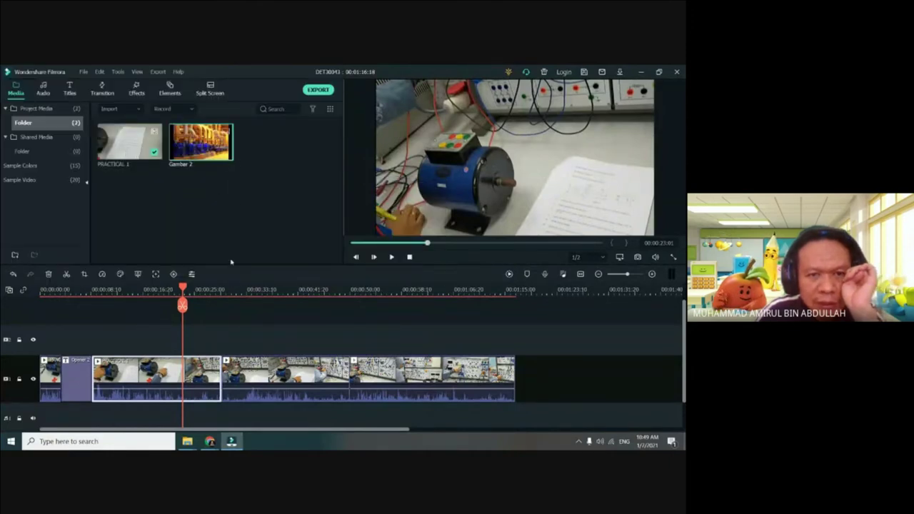
- Try to insert the Gambar 2 image into the main video track at 00:00:23:01, and undo the insertion
click(194, 342)
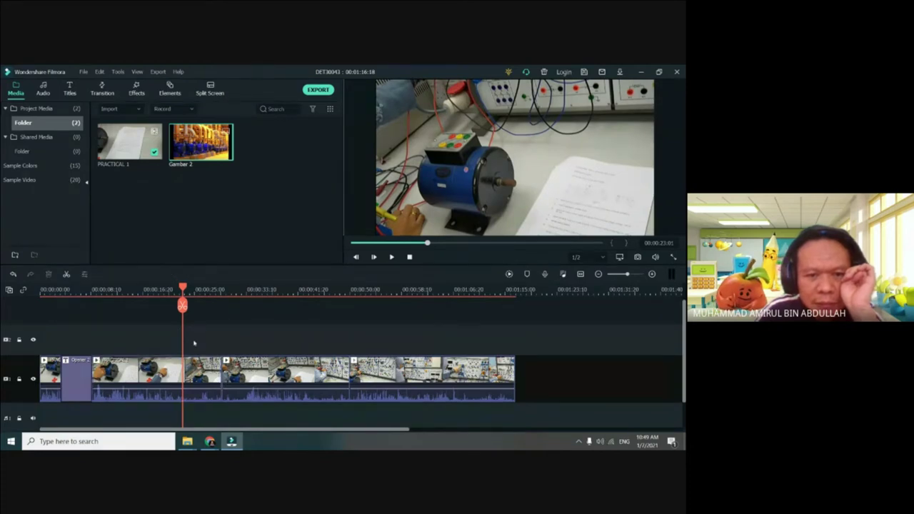
click(207, 376)
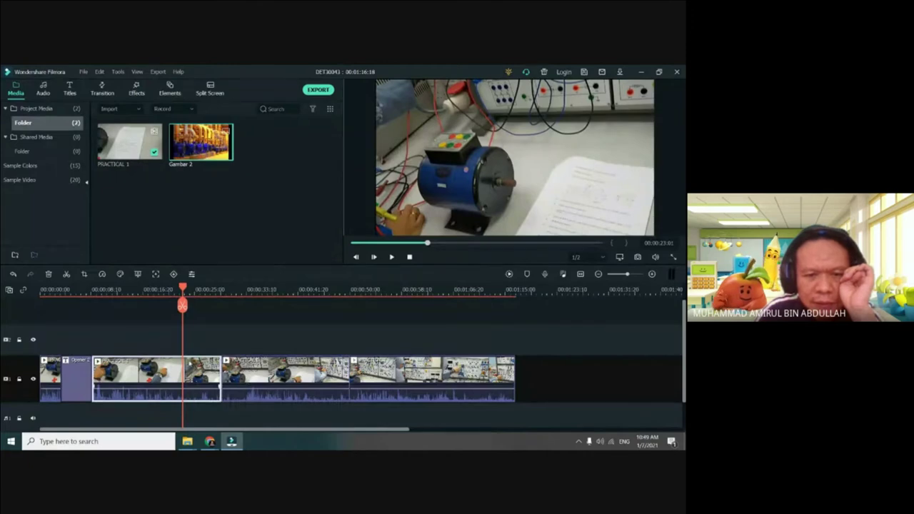
click(194, 334)
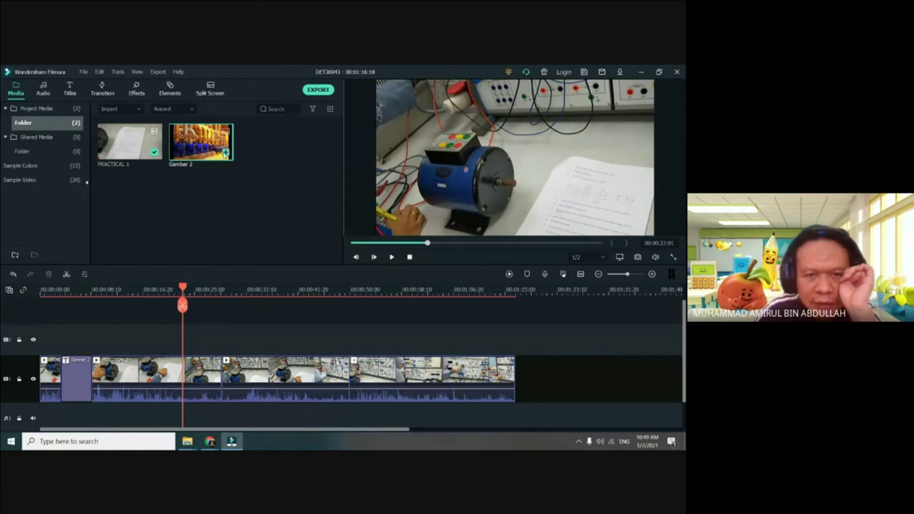
click(225, 152)
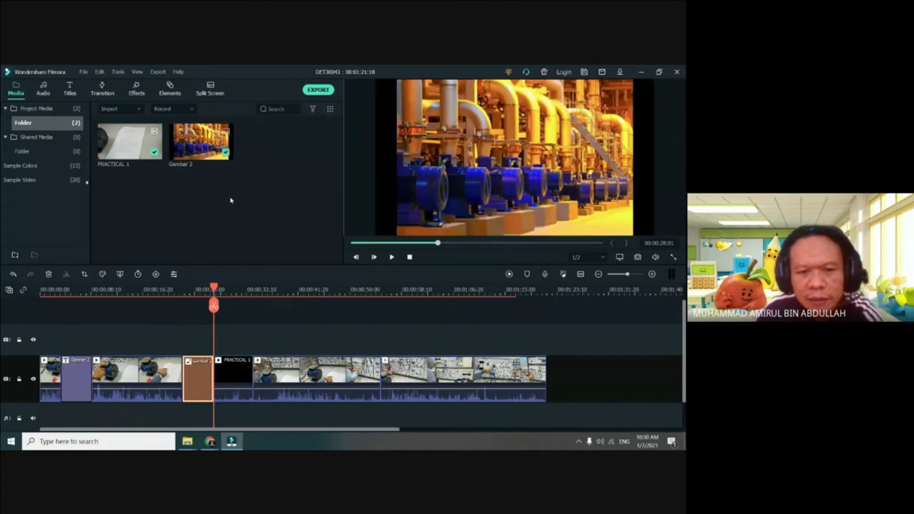
key(ctrl+z)
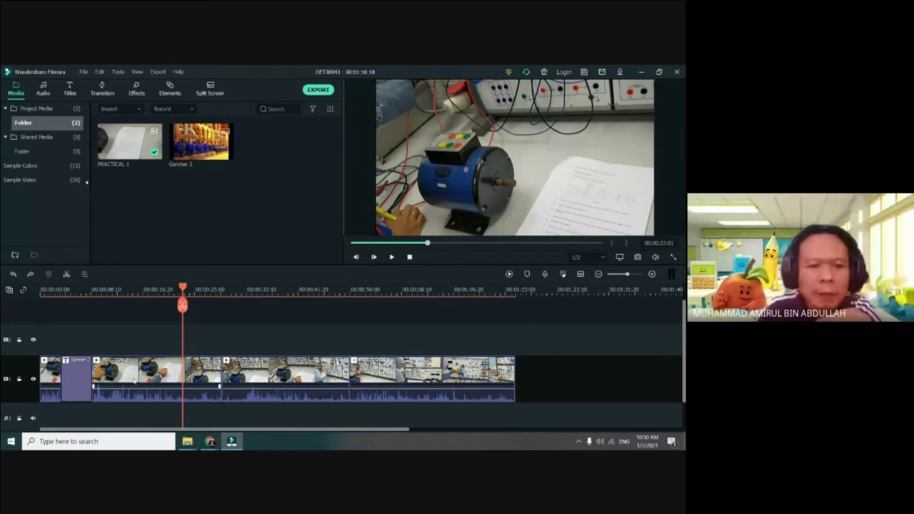
- Lock the main video track and add Gambar 2 to the track above it at 00:00:23:01
click(19, 381)
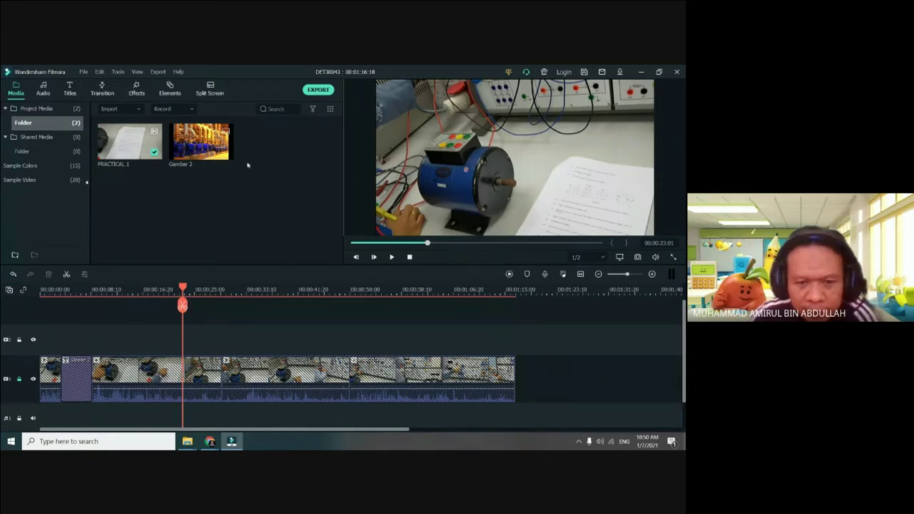
click(225, 152)
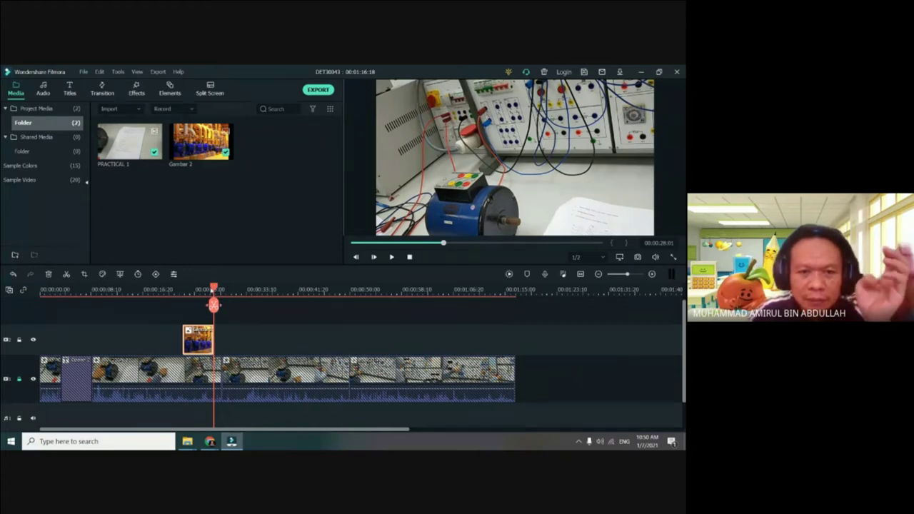
- Shrink the Gambar 2 overlay and place it in the upper-right part of the video frame, then unlock the main video track
click(200, 289)
click(194, 289)
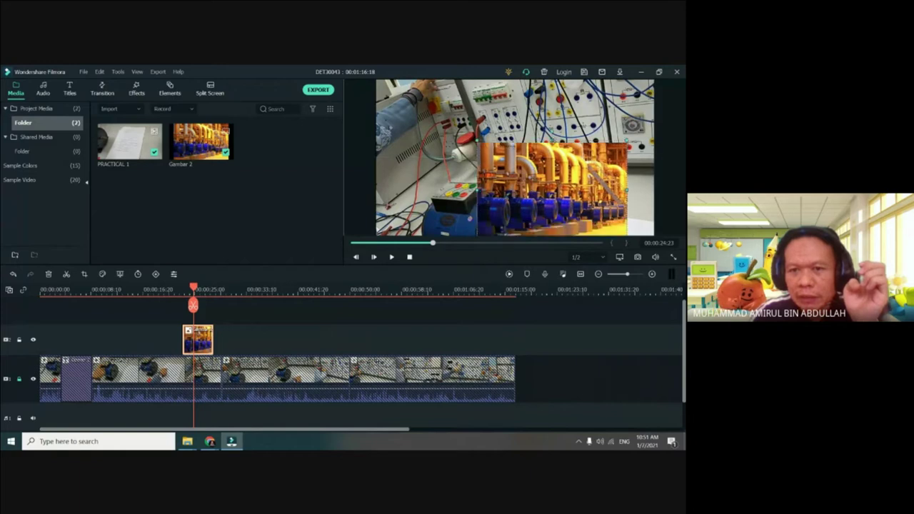
mouse_move(557, 167)
mouse_down()
mouse_move(566, 161)
mouse_move(556, 135)
mouse_move(558, 155)
mouse_up()
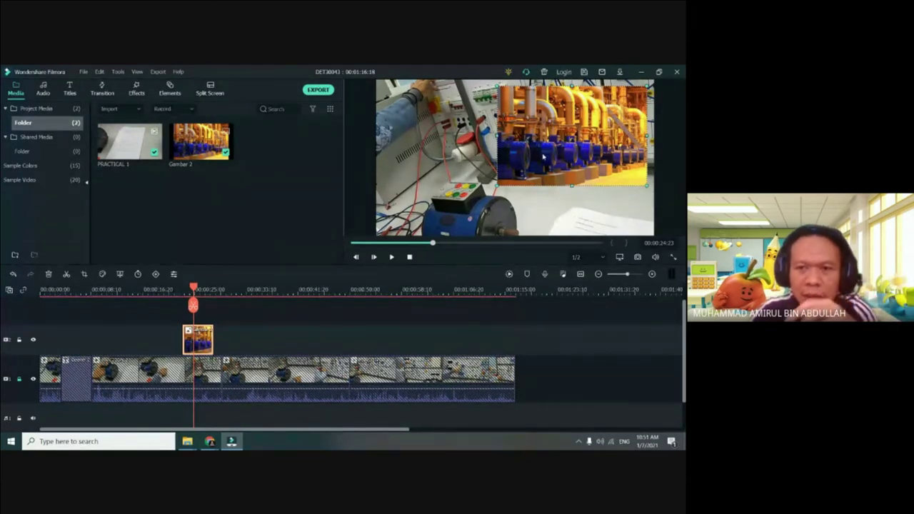
drag(498, 185, 518, 172)
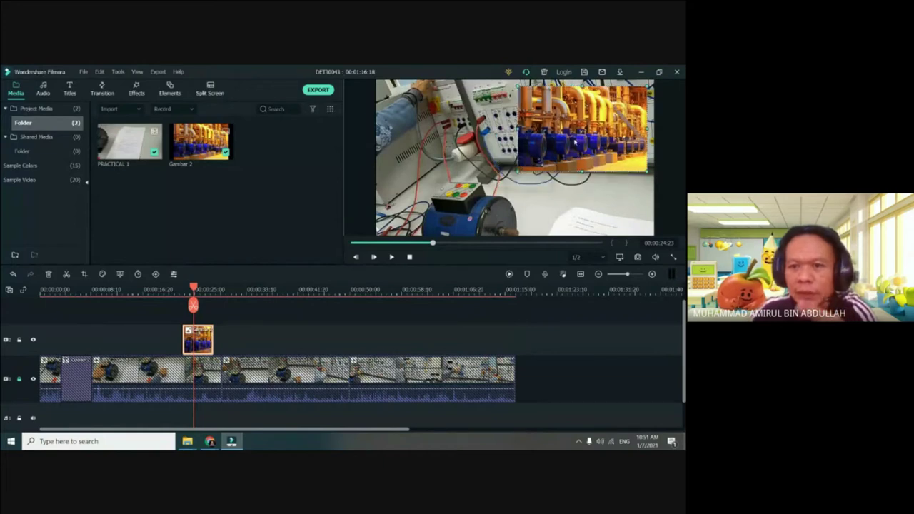
drag(577, 145, 580, 181)
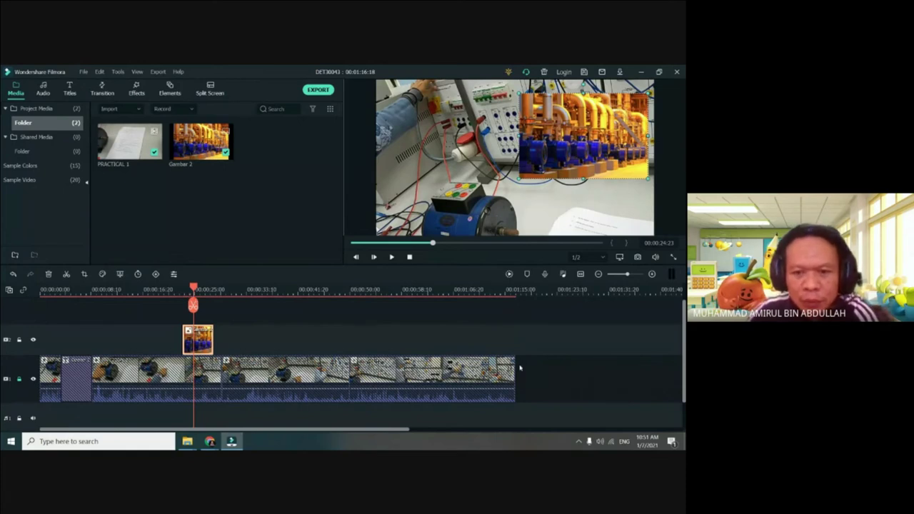
click(20, 380)
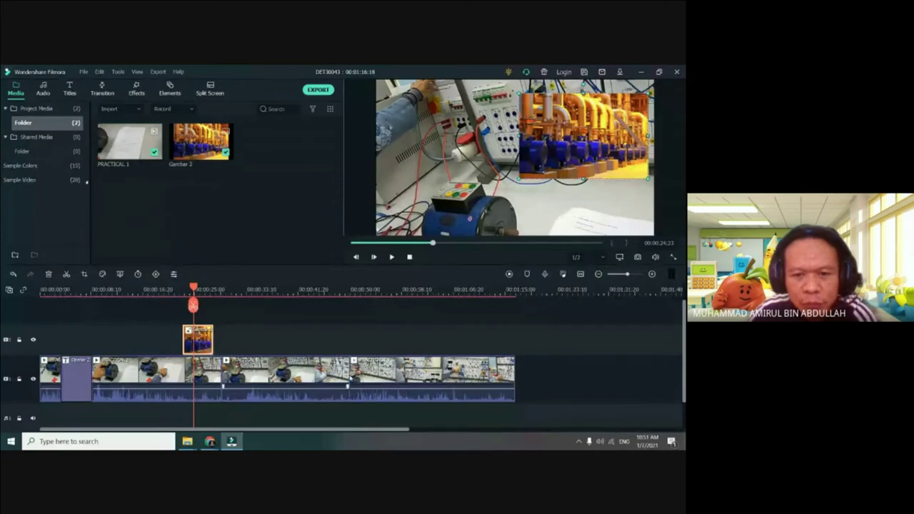
- Play the timeline from 00:00:21:25 to check the Gambar 2 overlay, then return the playhead to 00:00:10:23
drag(195, 289, 175, 287)
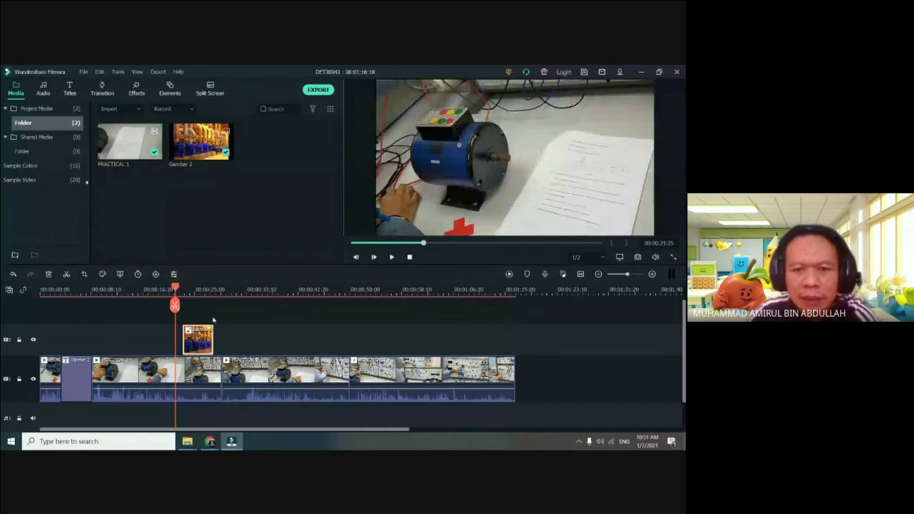
key(space)
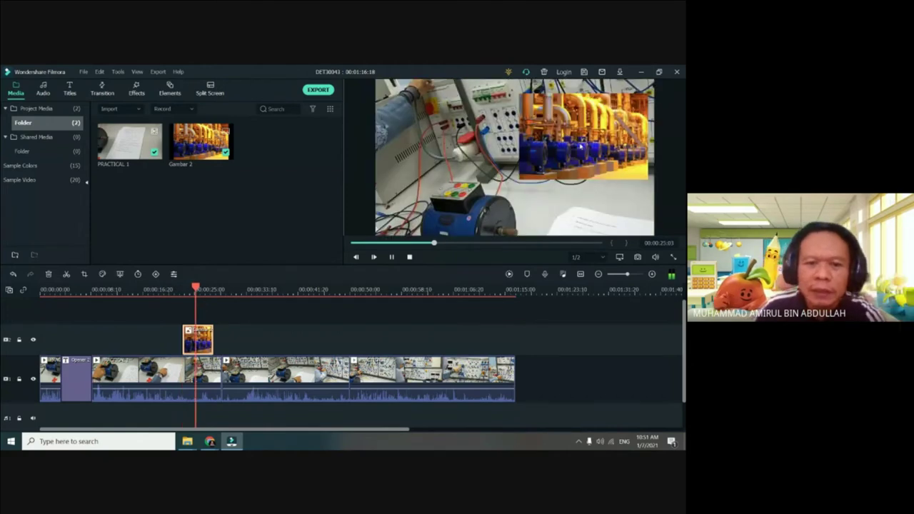
key(space)
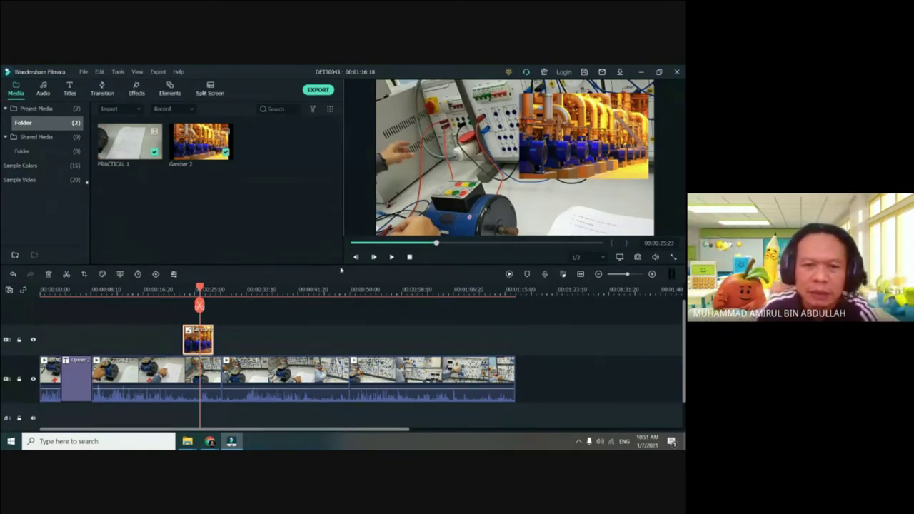
drag(199, 304, 107, 333)
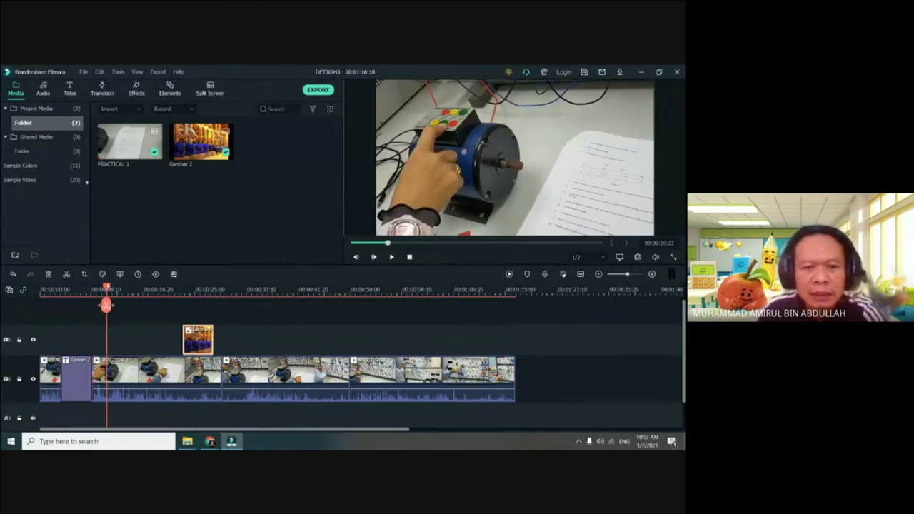
- Add the Subtitle 5 template to the track above the main video at 00:00:10:14
drag(107, 289, 105, 289)
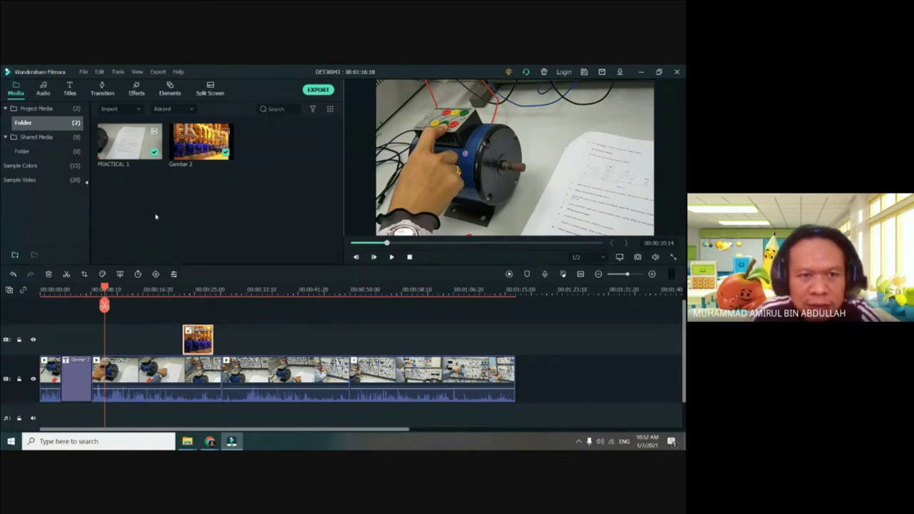
click(69, 88)
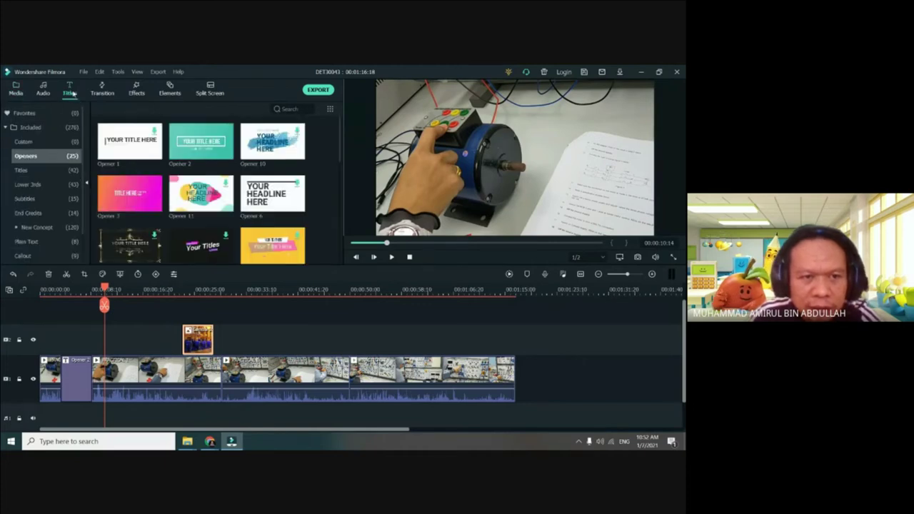
click(48, 173)
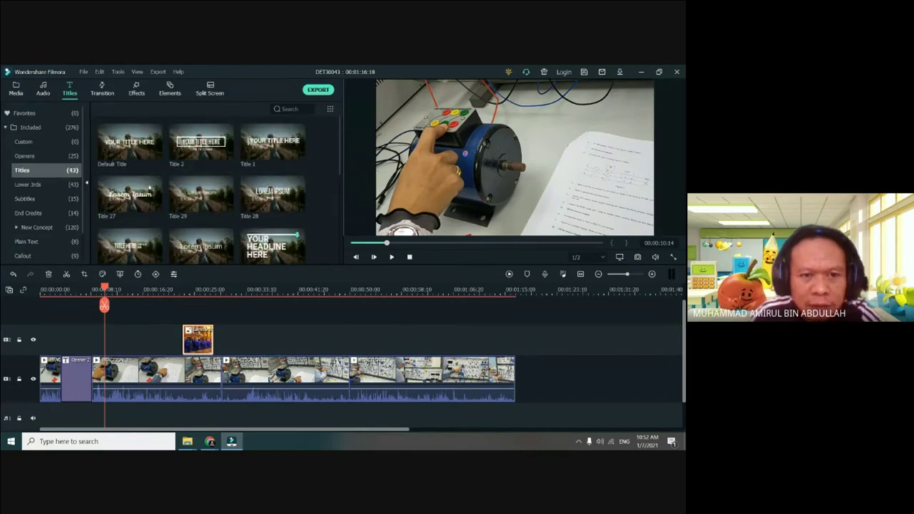
click(41, 200)
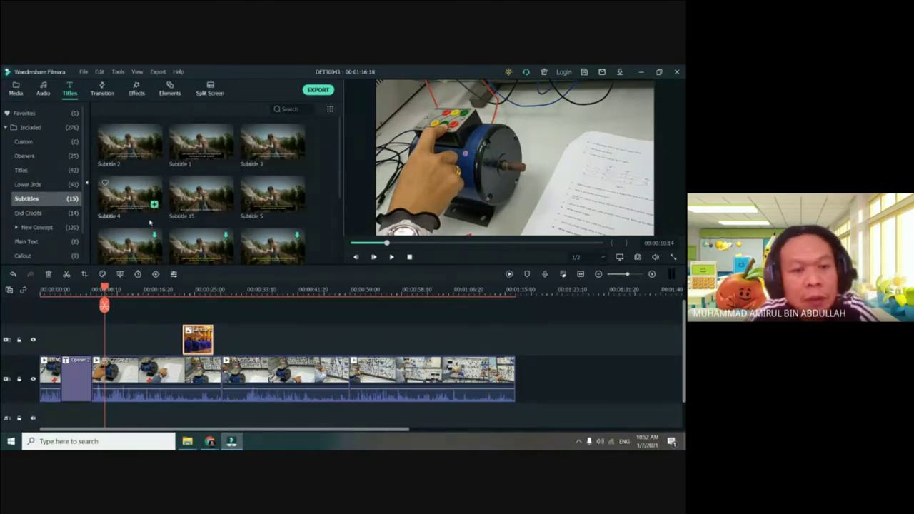
scroll(278, 178, down, 1)
scroll(279, 178, up, 1)
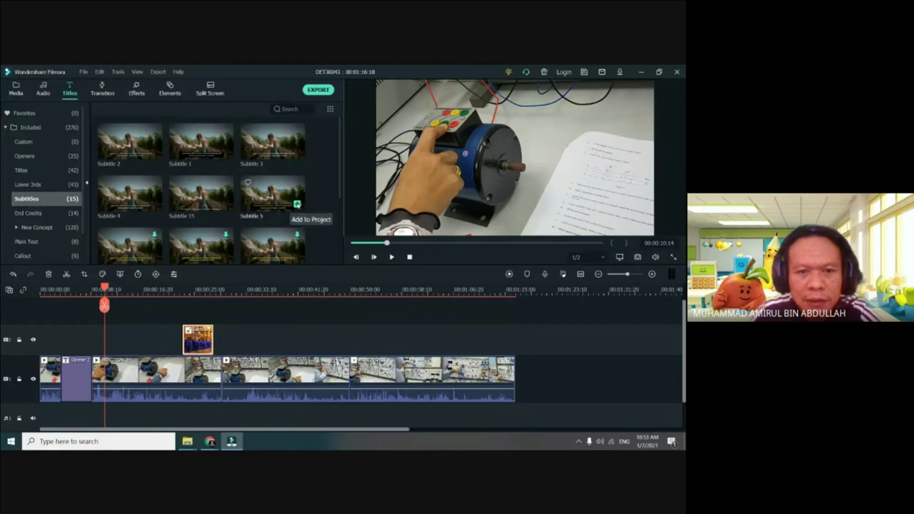
click(296, 205)
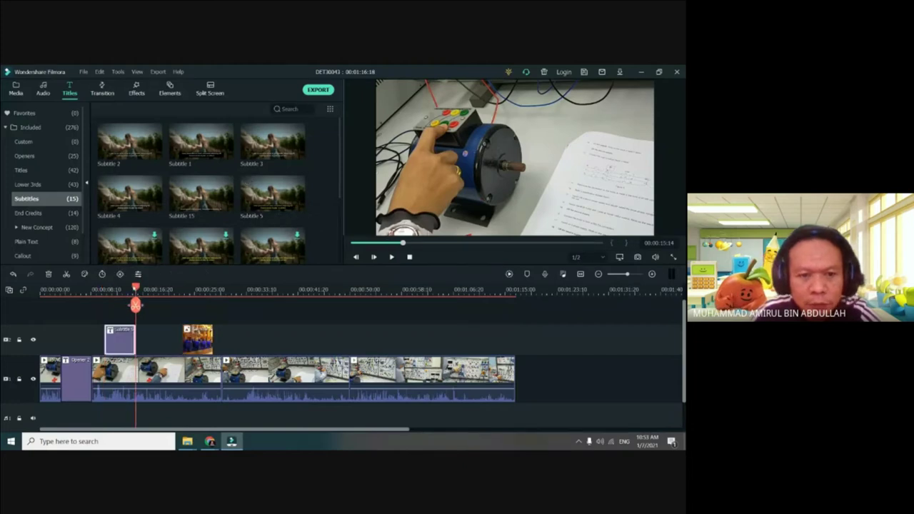
- Replace the placeholder text of the Subtitle 5 clip with INSTALLATION
drag(136, 289, 112, 288)
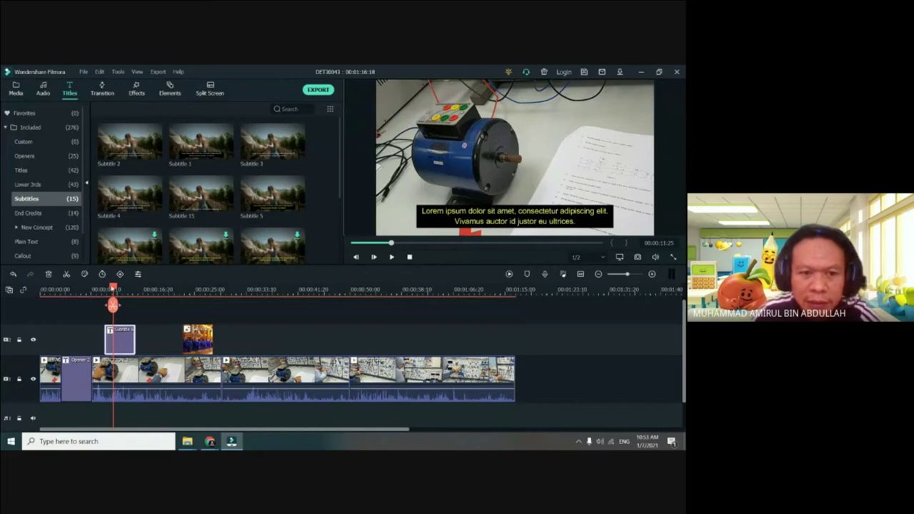
drag(113, 306, 118, 305)
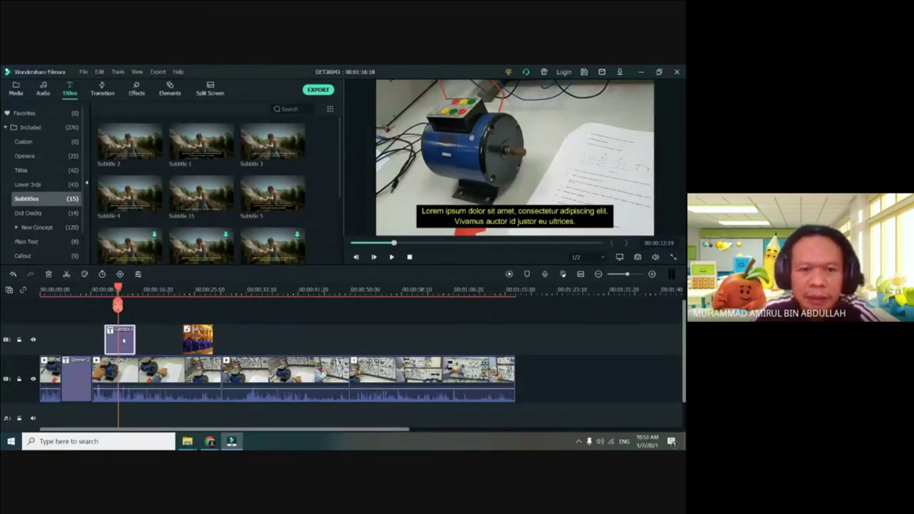
double_click(123, 340)
drag(256, 162, 164, 152)
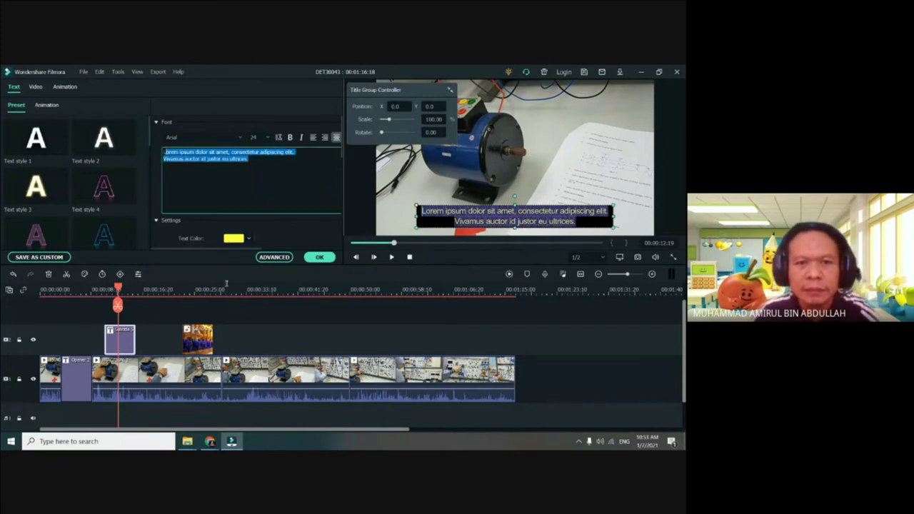
key(BackSpace)
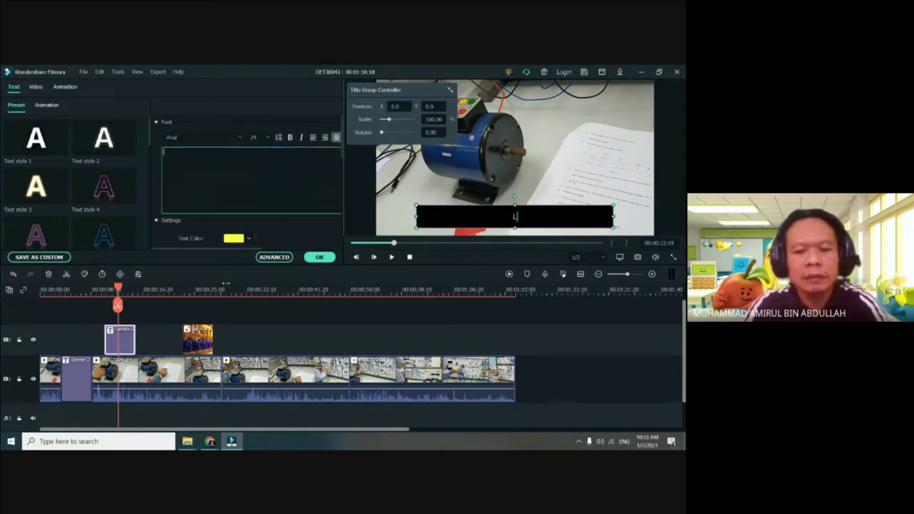
text(IN)
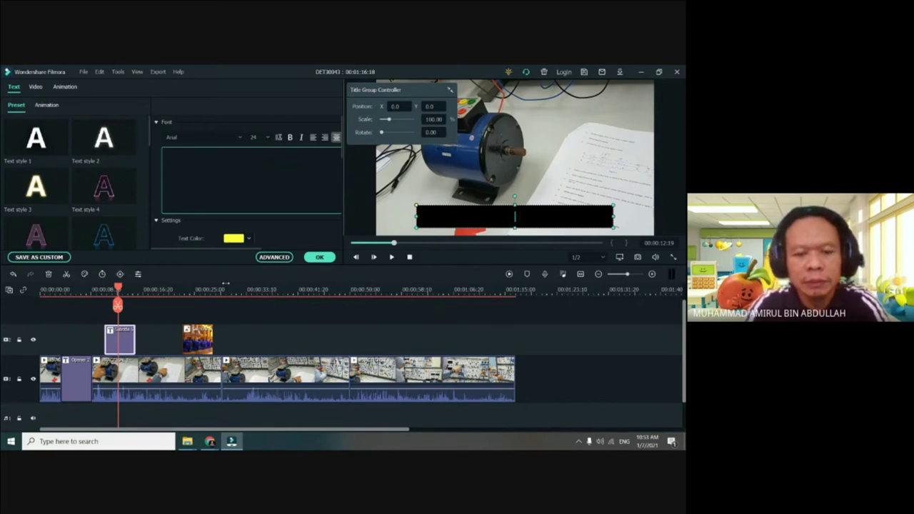
text(INST)
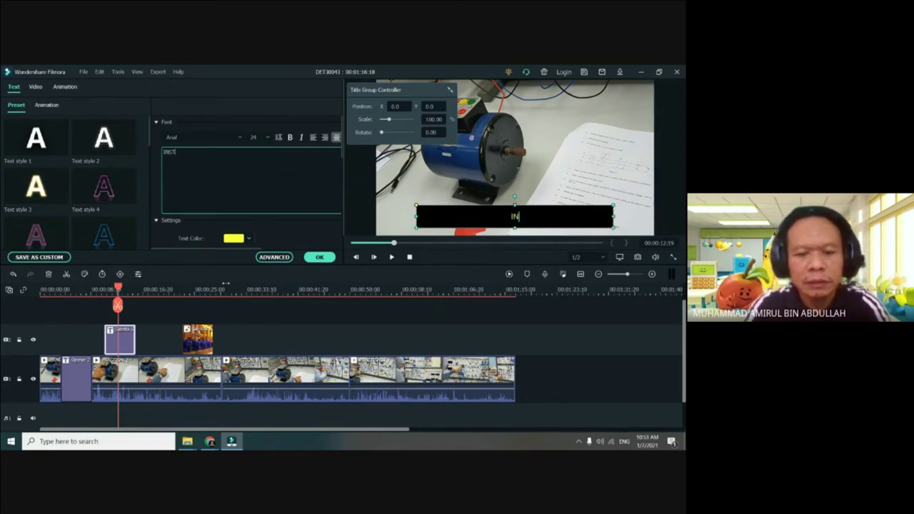
text(ALLATION)
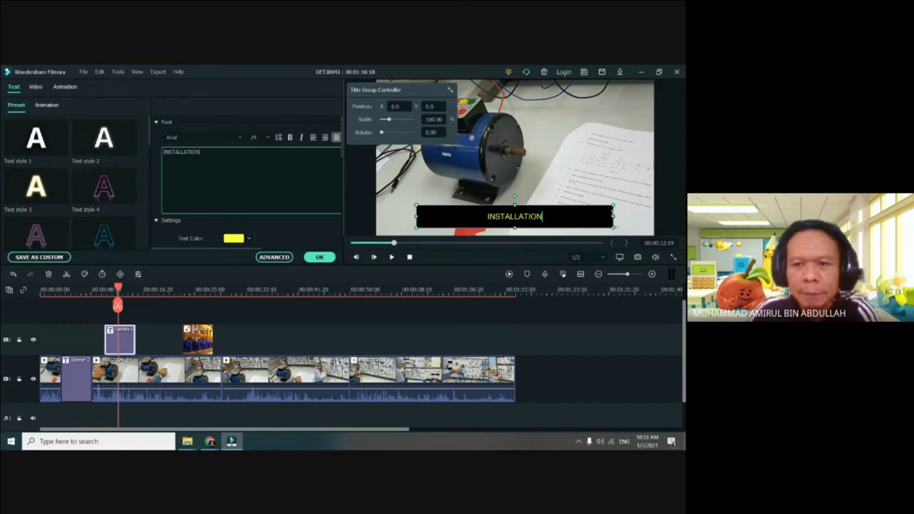
- Narrow the subtitle's black box around its text and extend the wording to INSTALLATION PROCESS
click(608, 216)
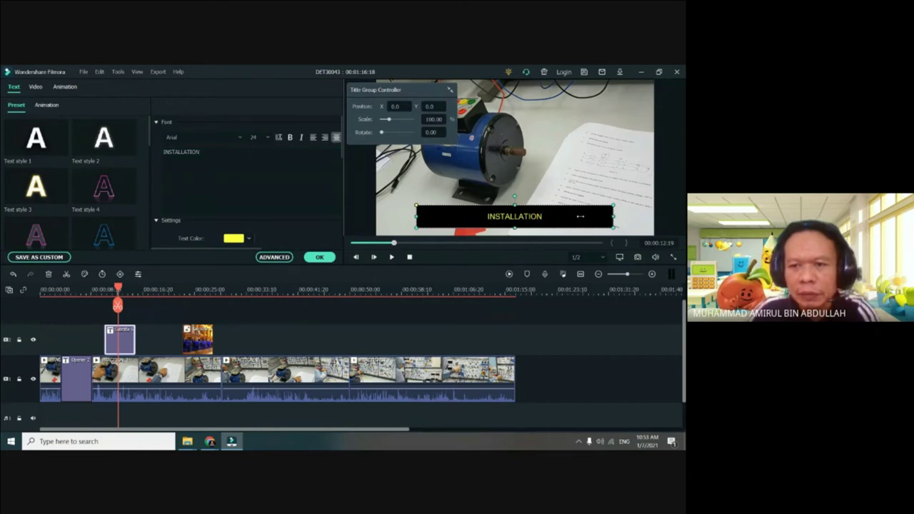
drag(549, 215, 525, 189)
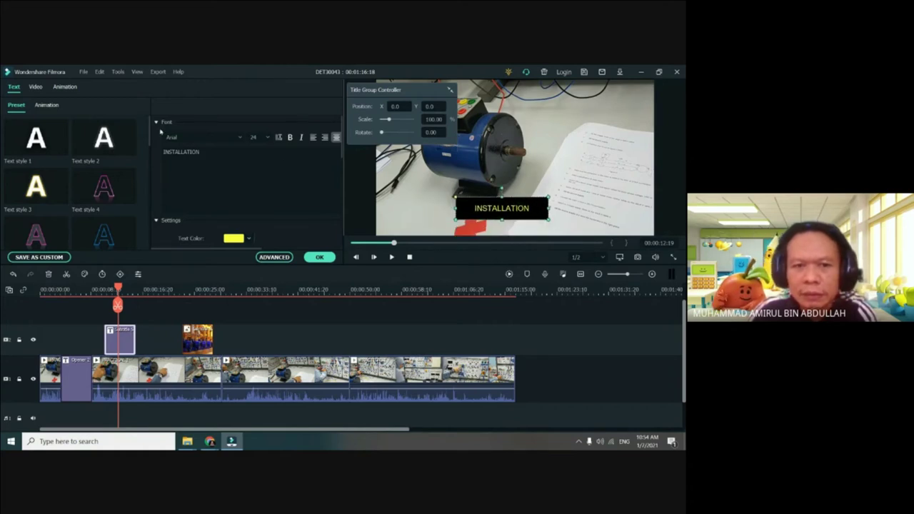
click(212, 153)
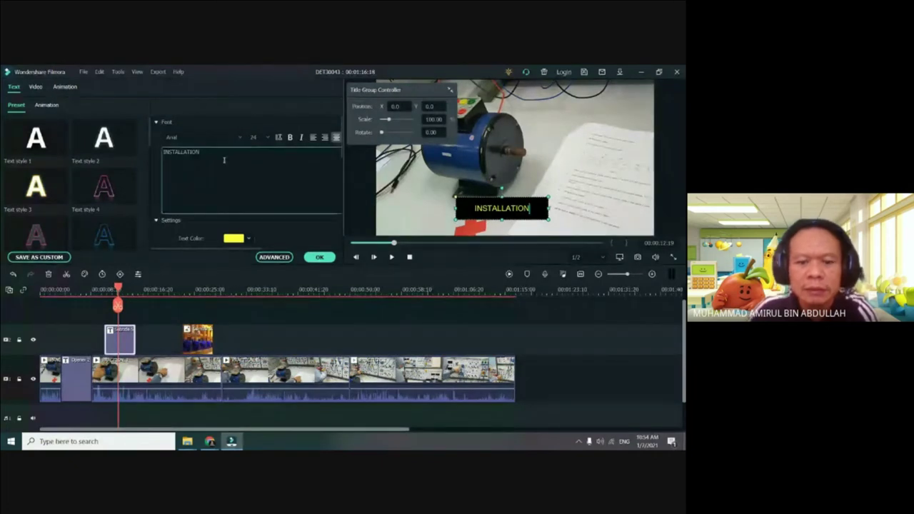
text(P)
text(P)
text(O)
text(CESS)
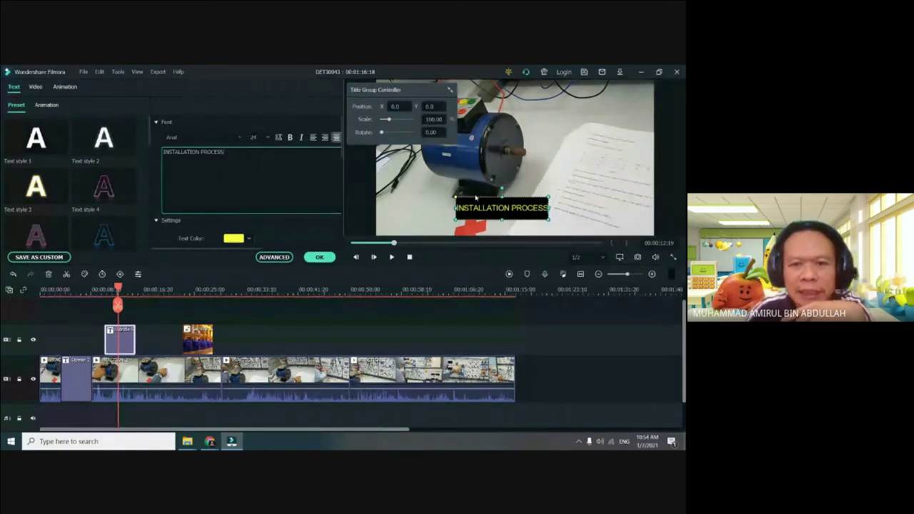
- Widen the subtitle box to fit INSTALLATION PROCESS, place it near the lower edge of the frame, and apply the title edits
click(551, 208)
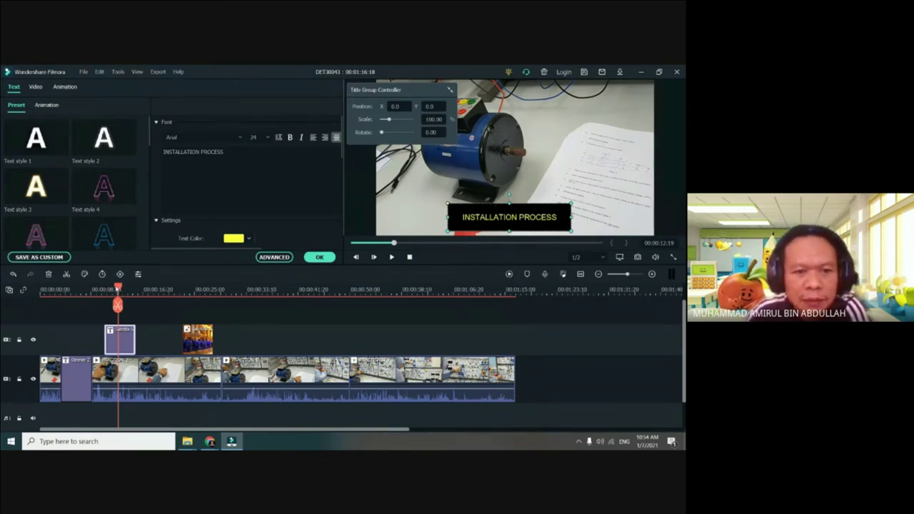
drag(117, 288, 108, 288)
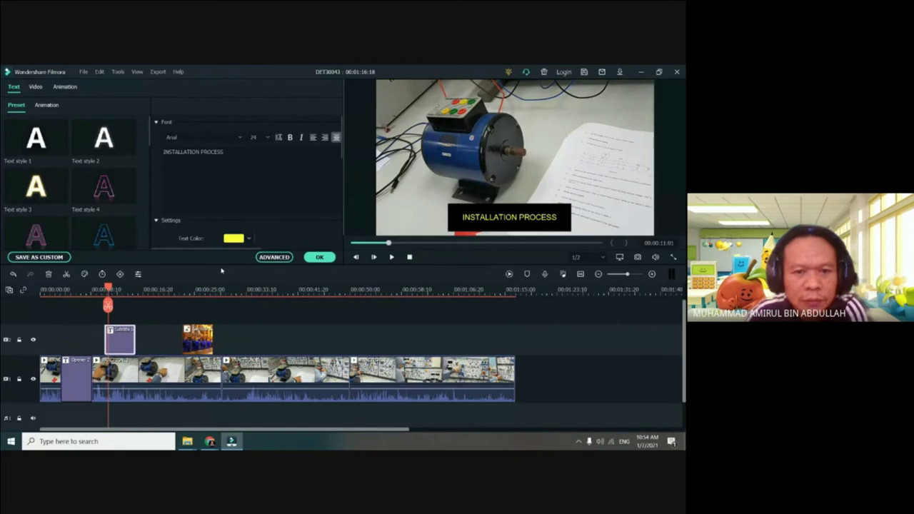
click(318, 258)
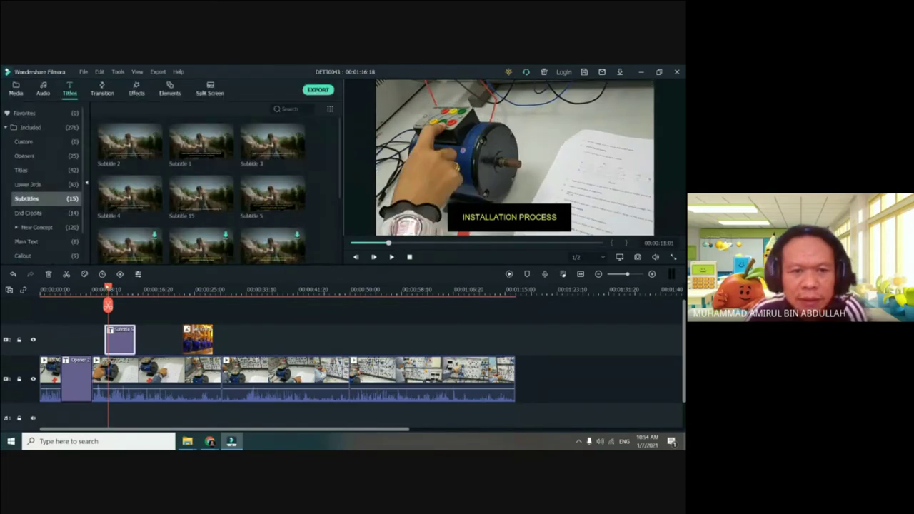
- Play the timeline from 00:00:09:16 to 00:00:28:01 to check the INSTALLATION PROCESS subtitle and the Gambar 2 overlay
drag(108, 289, 98, 288)
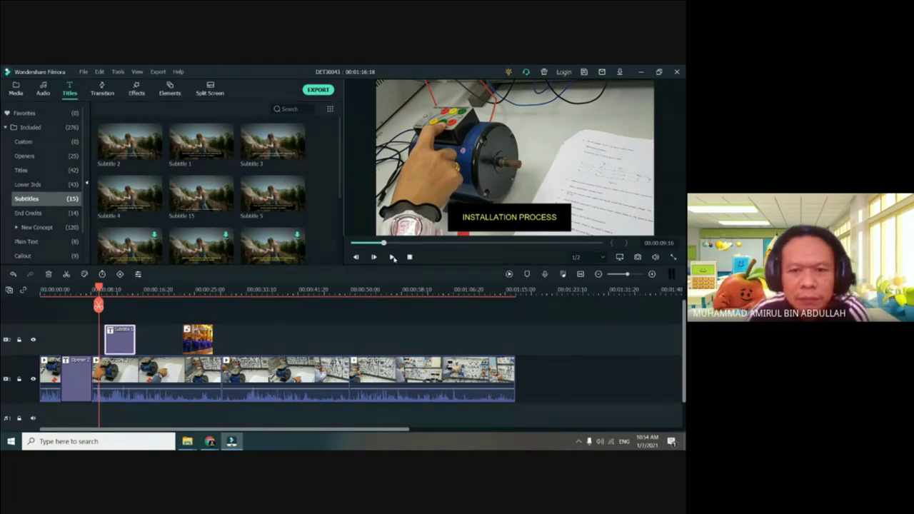
key(space)
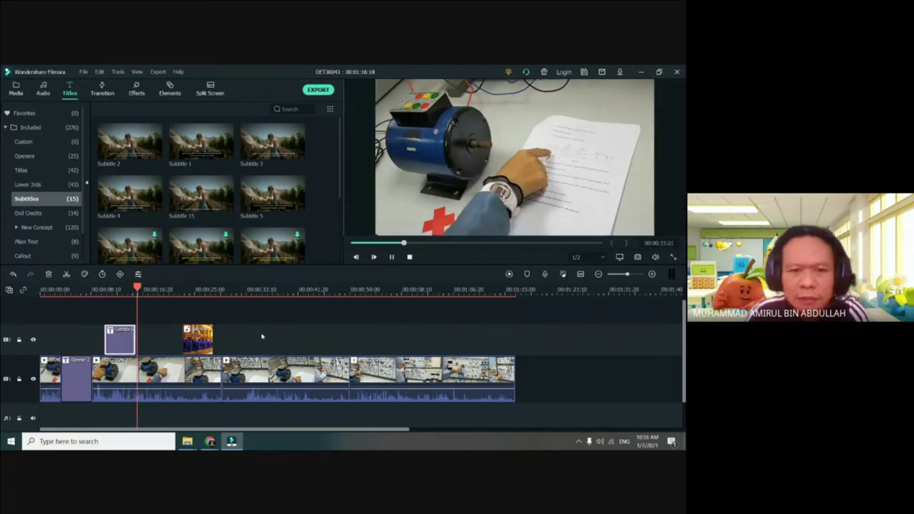
click(392, 257)
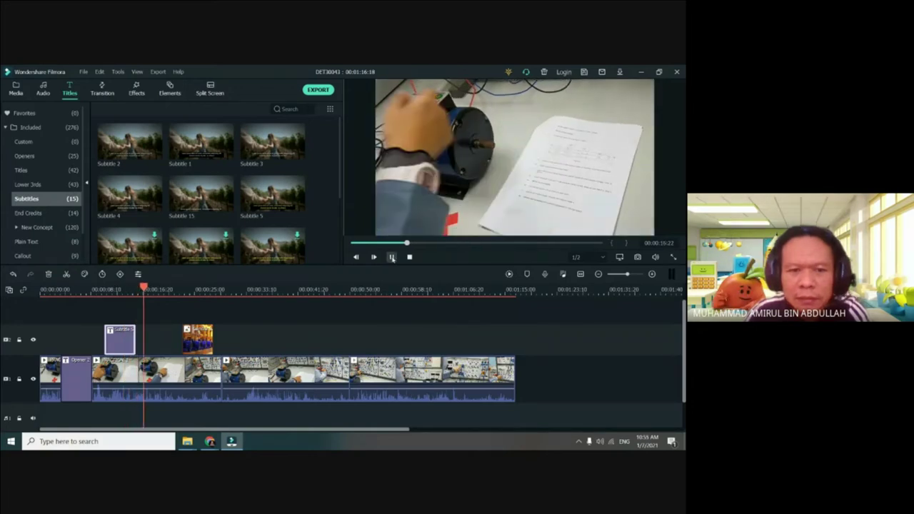
click(390, 257)
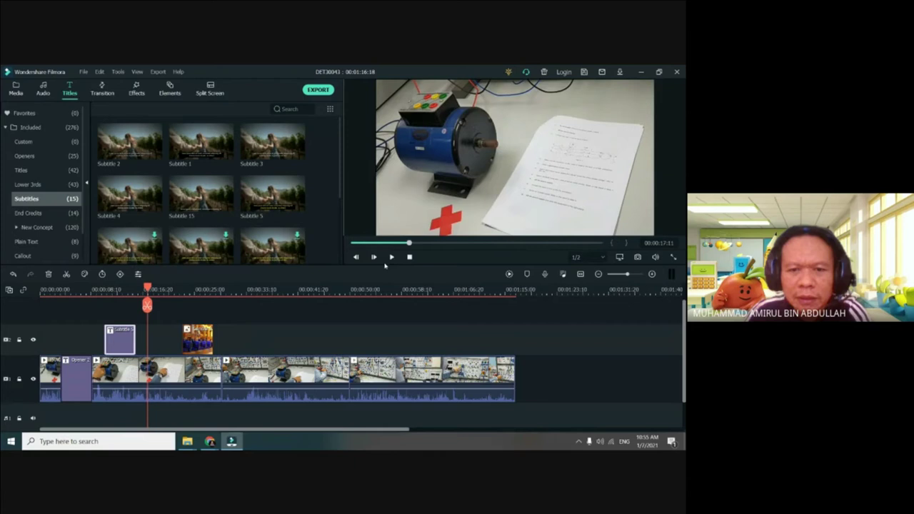
click(391, 258)
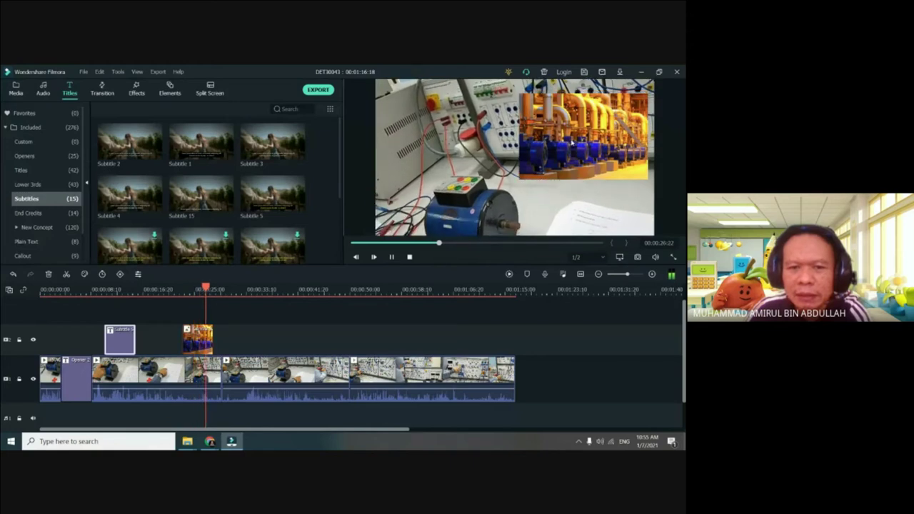
key(space)
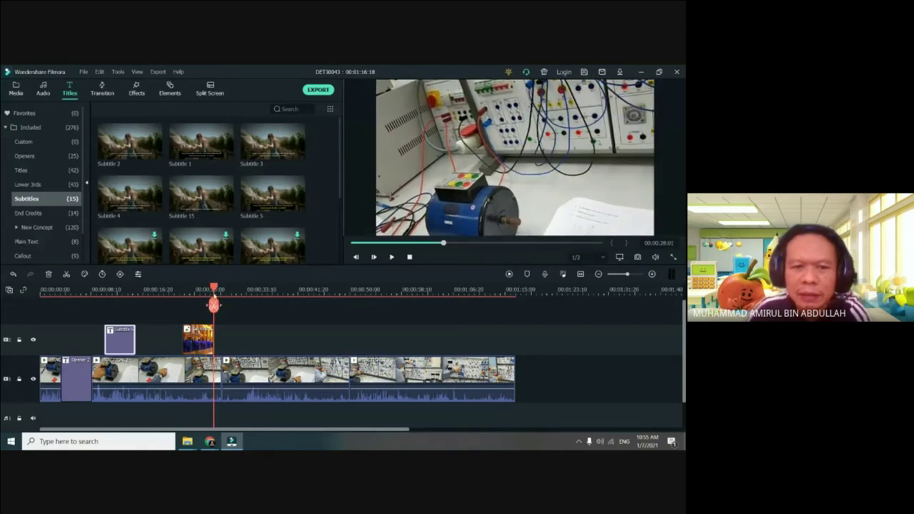
- Replay the timeline from 00:00:08:12, review the ELECTRICAL MACHINE opener, and return the playhead to the Gambar 2 overlay at 00:00:26:08
drag(214, 305, 92, 305)
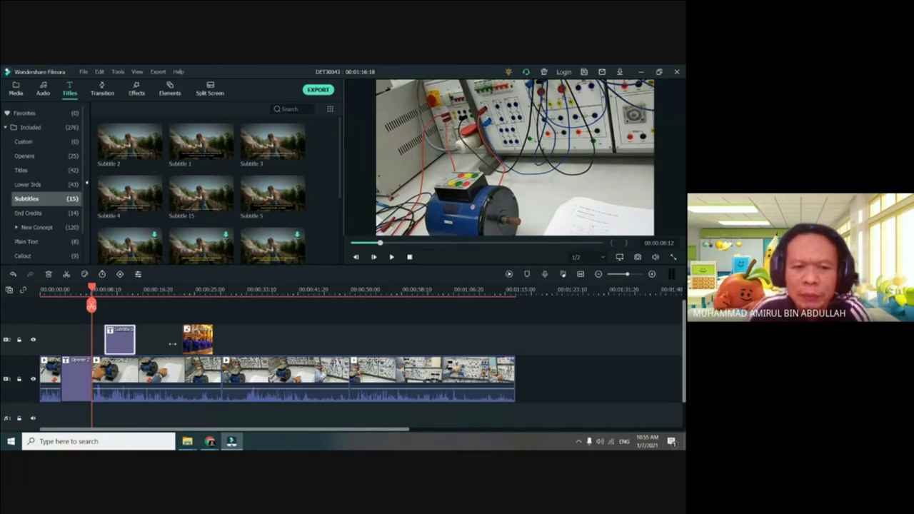
key(space)
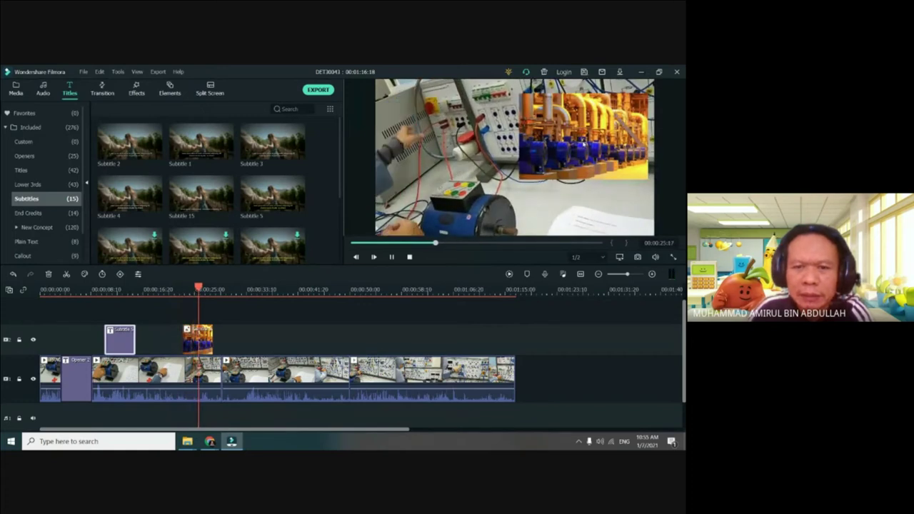
key(space)
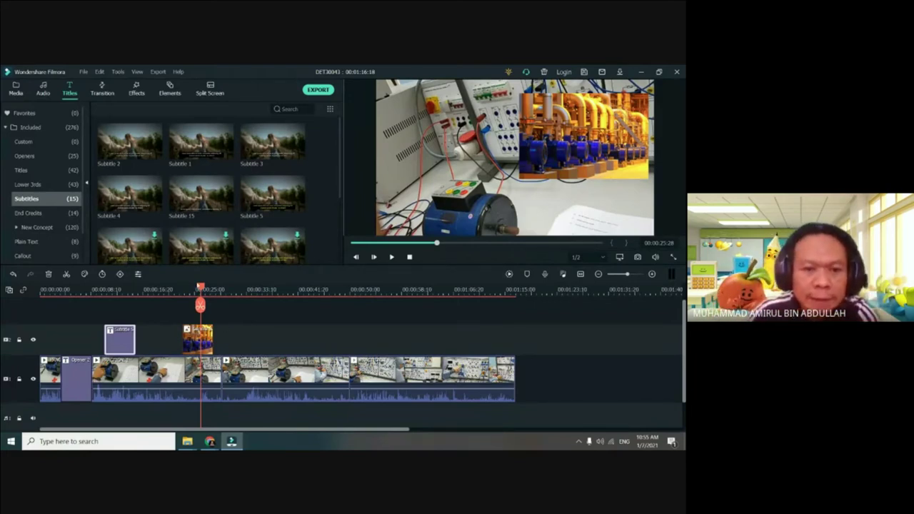
drag(200, 305, 65, 323)
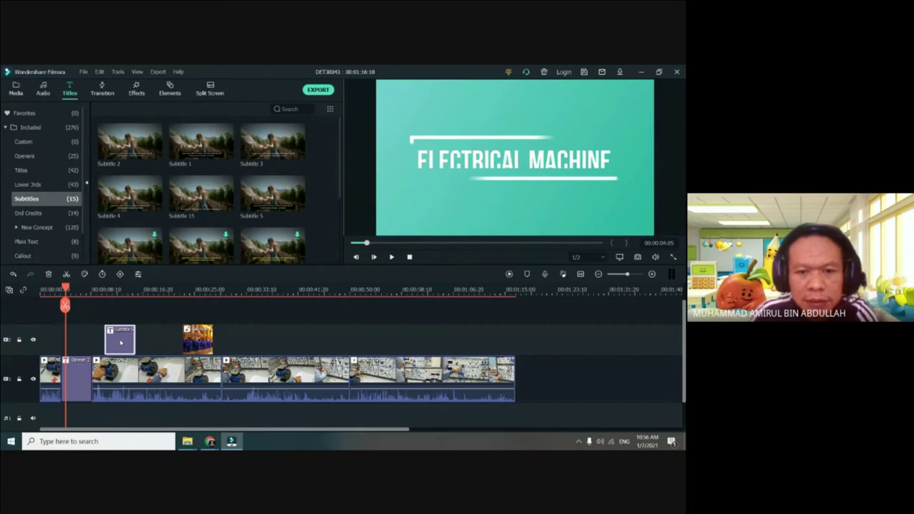
drag(64, 289, 202, 305)
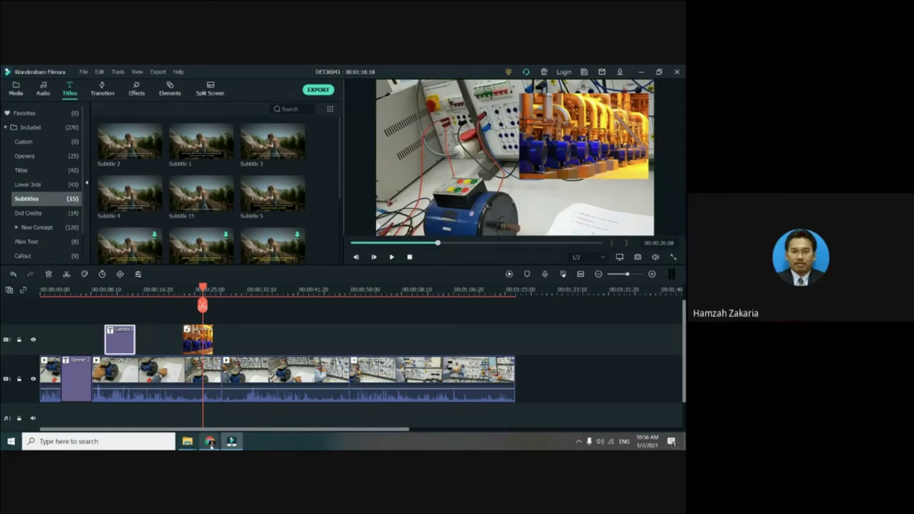
- Switch to the Google Meet call in Chrome to check it, and return to Filmora
mouse_move(211, 443)
click(182, 389)
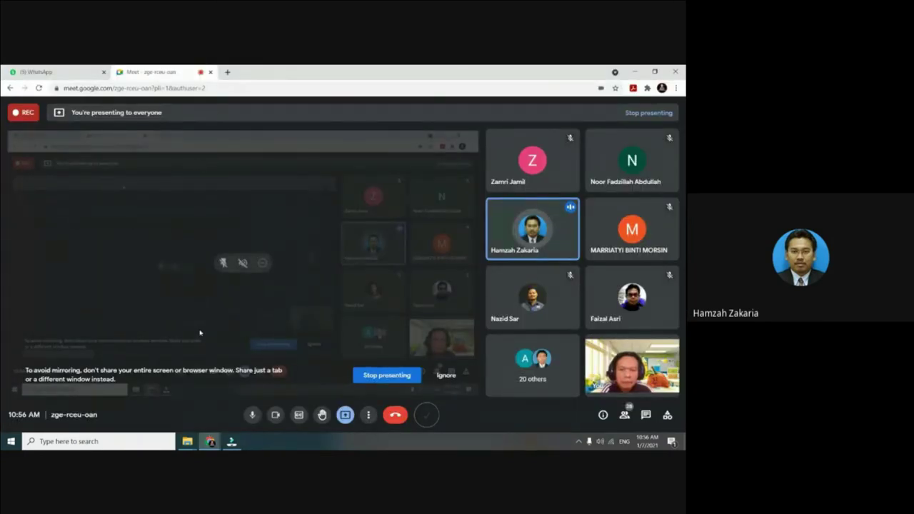
click(232, 441)
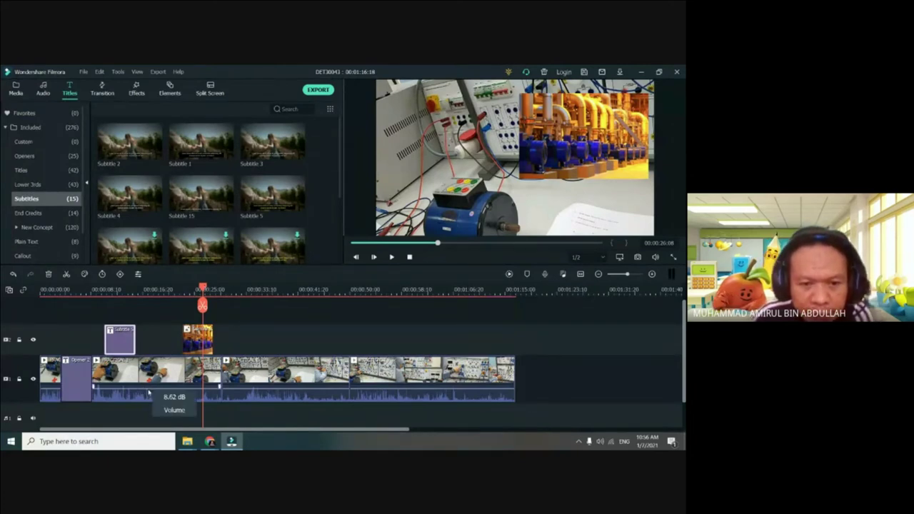
- Raise the audio volume of the main-track video segment right after the opener to 12.00 dB
drag(148, 392, 148, 390)
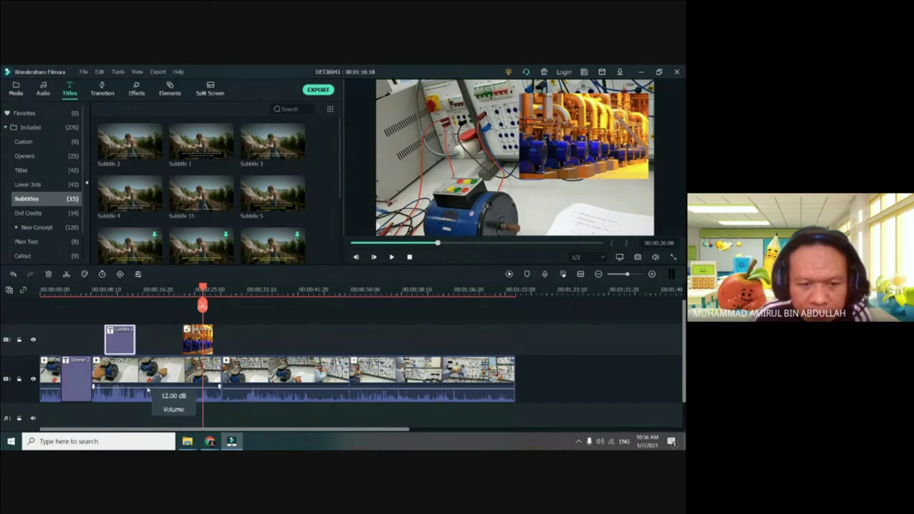
drag(148, 392, 148, 390)
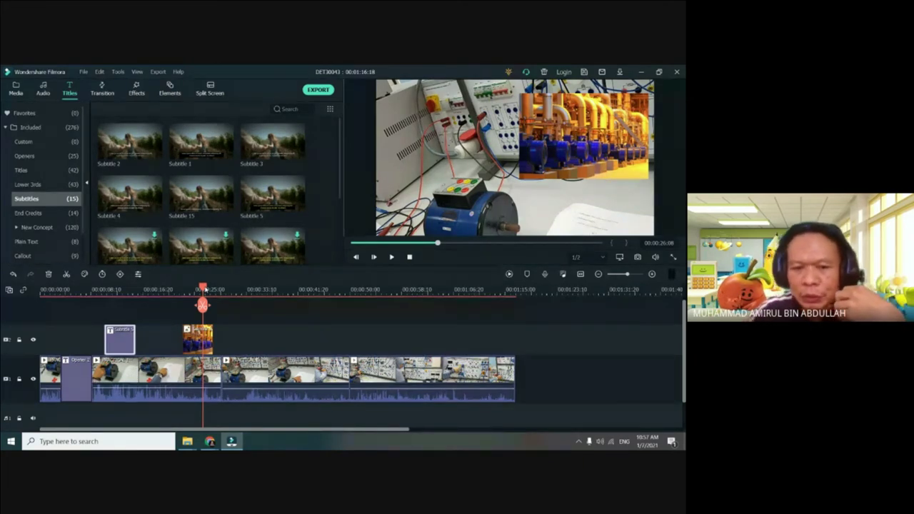
click(166, 388)
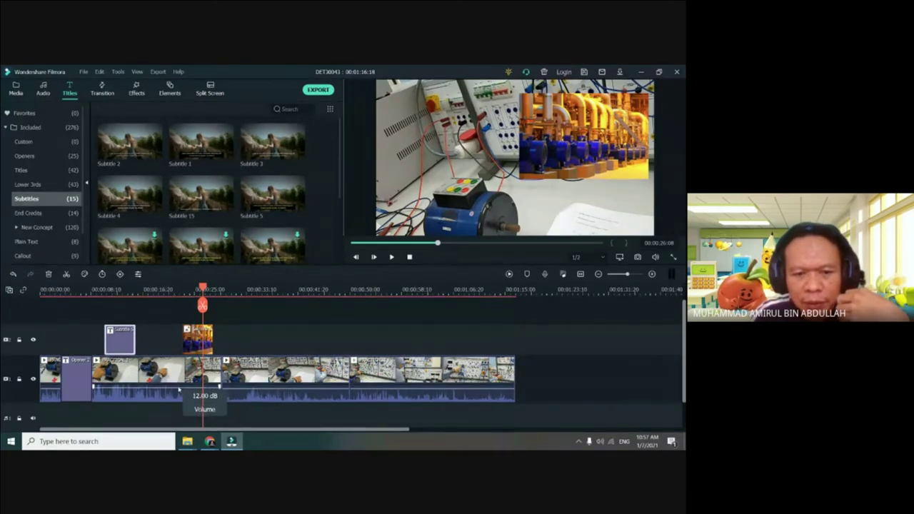
click(222, 386)
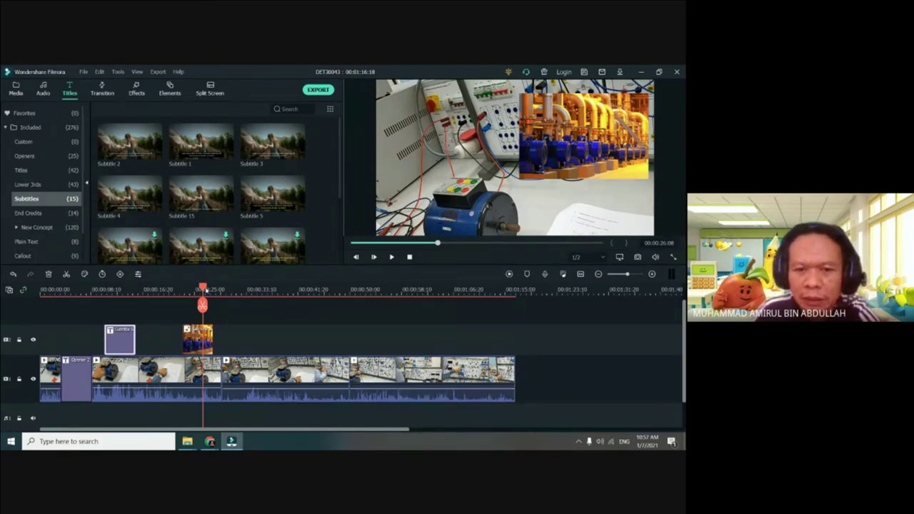
- Split the last video segment on the main track at 00:01:07:01
drag(204, 289, 214, 289)
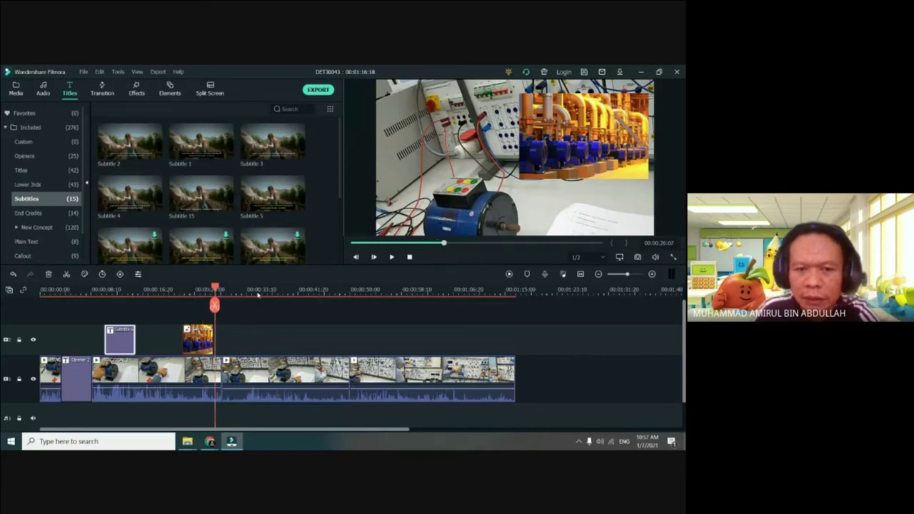
click(393, 314)
click(456, 326)
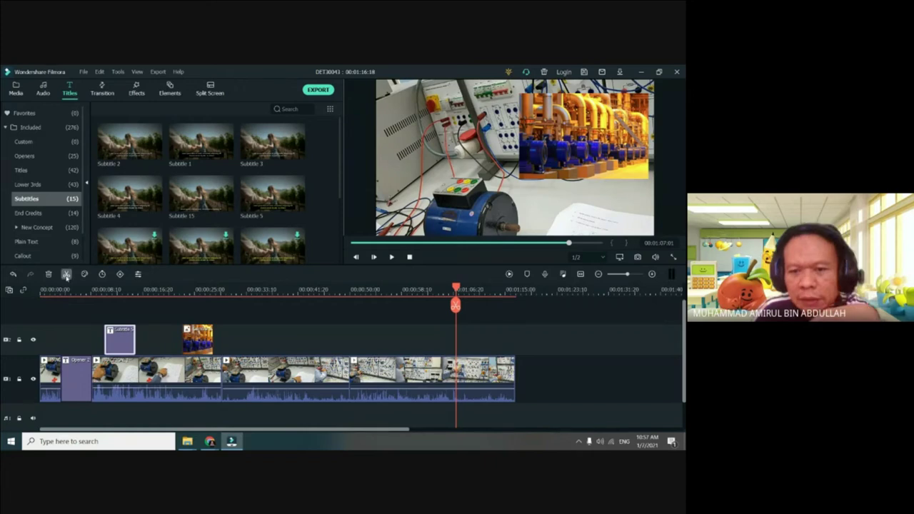
click(65, 274)
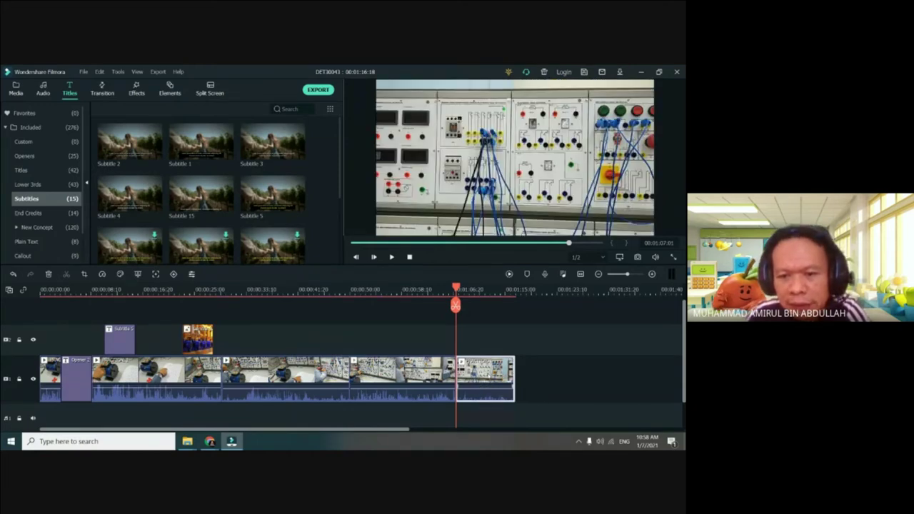
- Detach the audio from the new end segment after 00:01:07:01 and select the detached PRACTICAL 1 audio clip
right_click(490, 377)
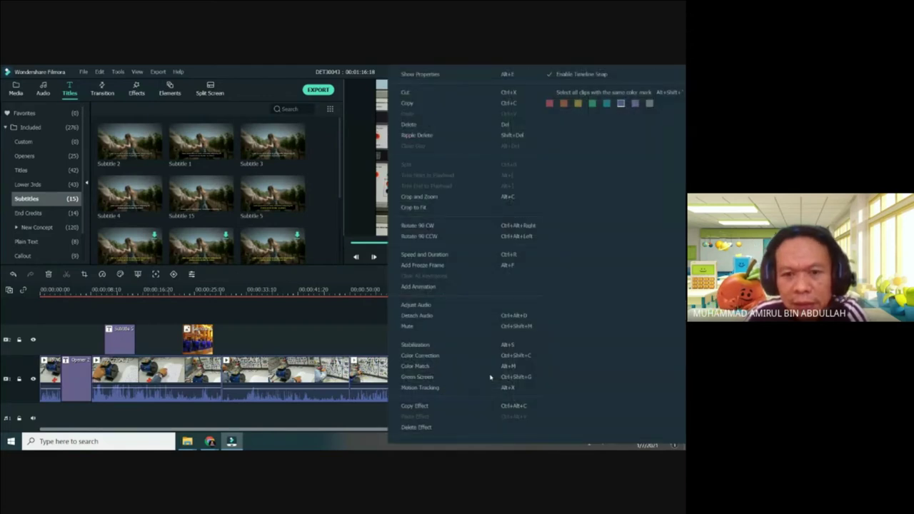
click(414, 318)
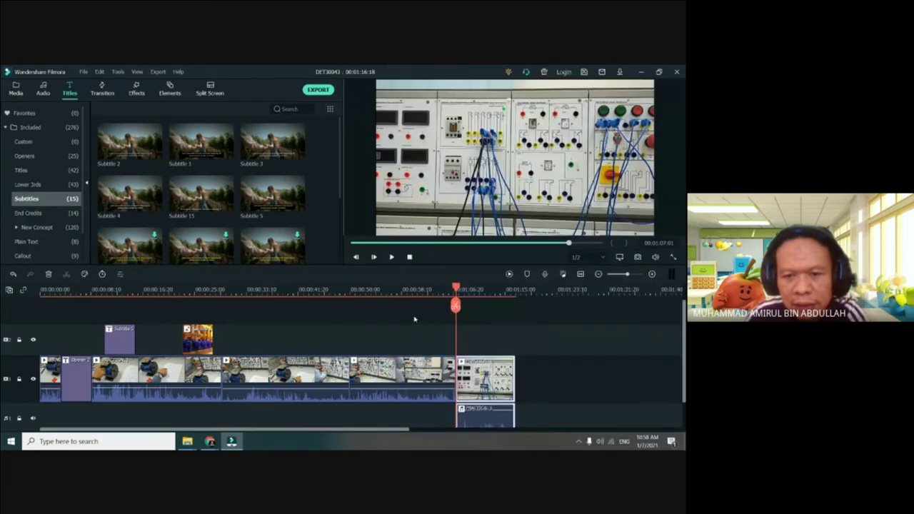
scroll(576, 370, down, 1)
click(476, 389)
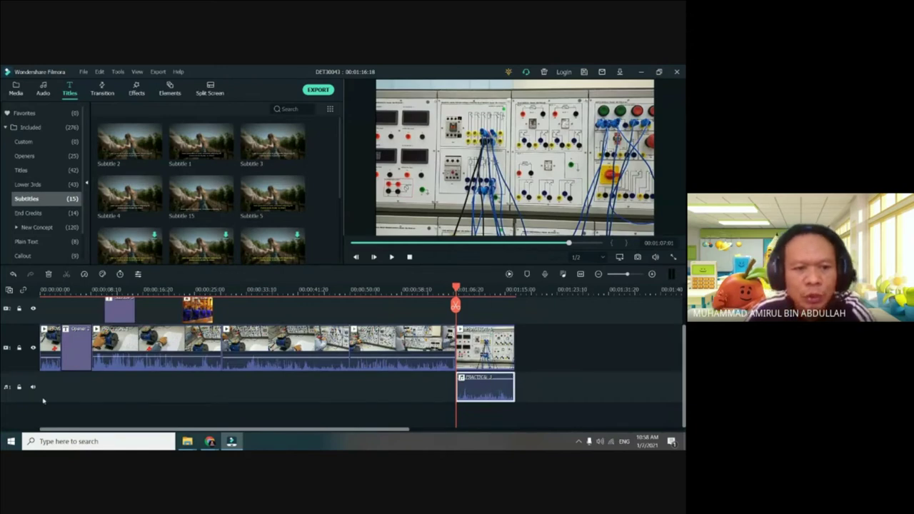
- Move the last clip's detached PRACTICAL 1 audio further along the audio track, past the end of the video
drag(467, 385, 574, 341)
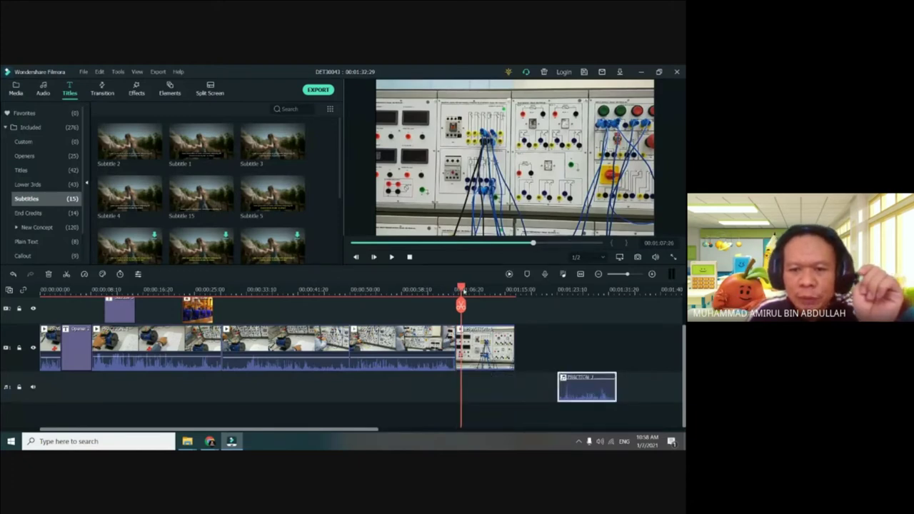
mouse_move(456, 305)
mouse_down()
mouse_move(509, 307)
mouse_move(458, 307)
mouse_up()
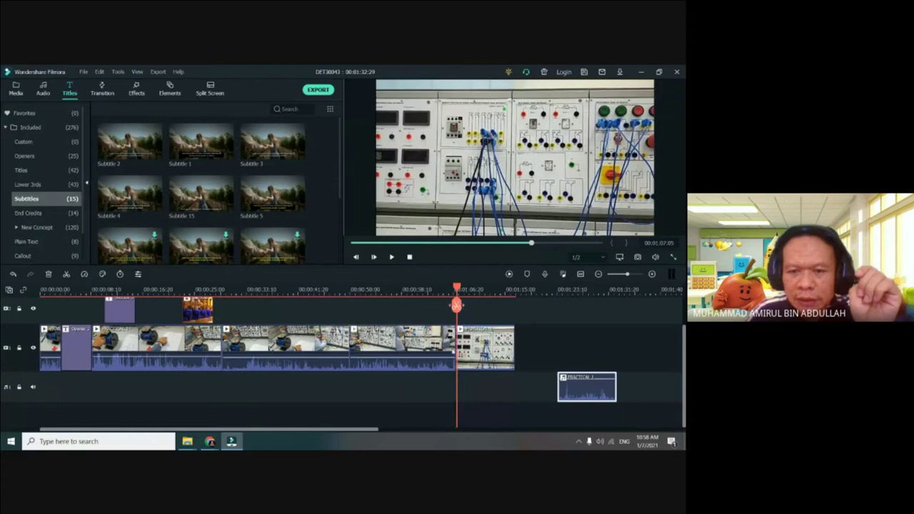
click(468, 392)
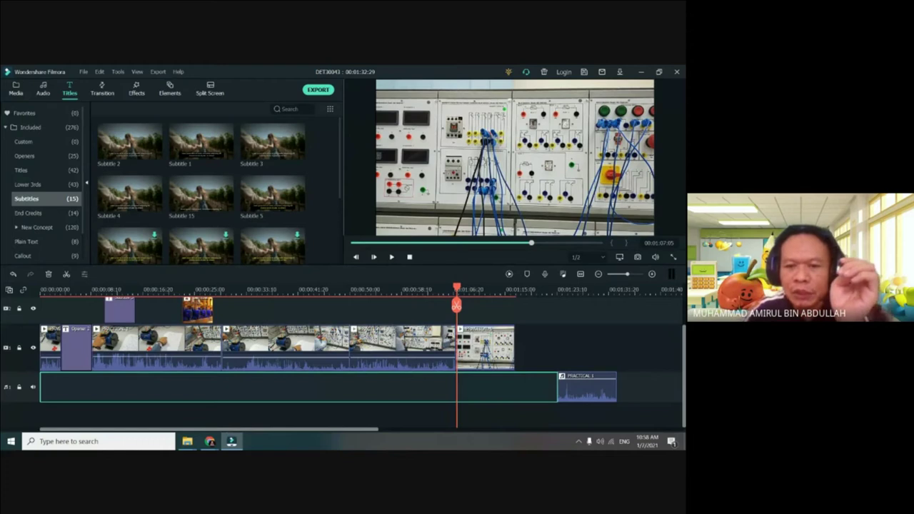
click(454, 290)
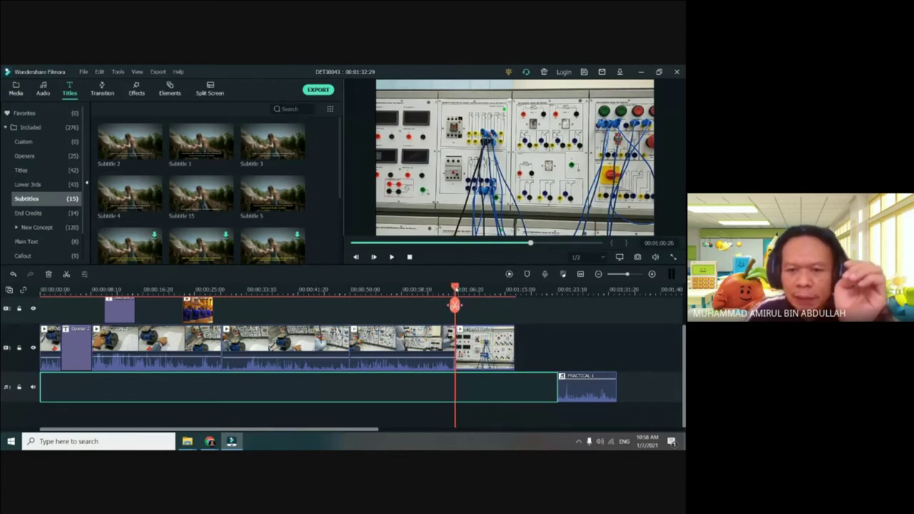
click(456, 290)
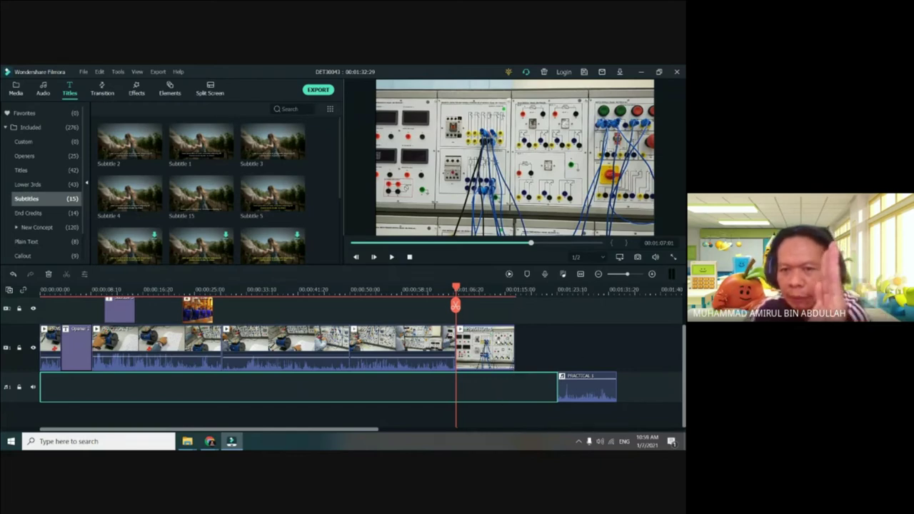
- Try to trim a little off the end of the last video clip
click(508, 347)
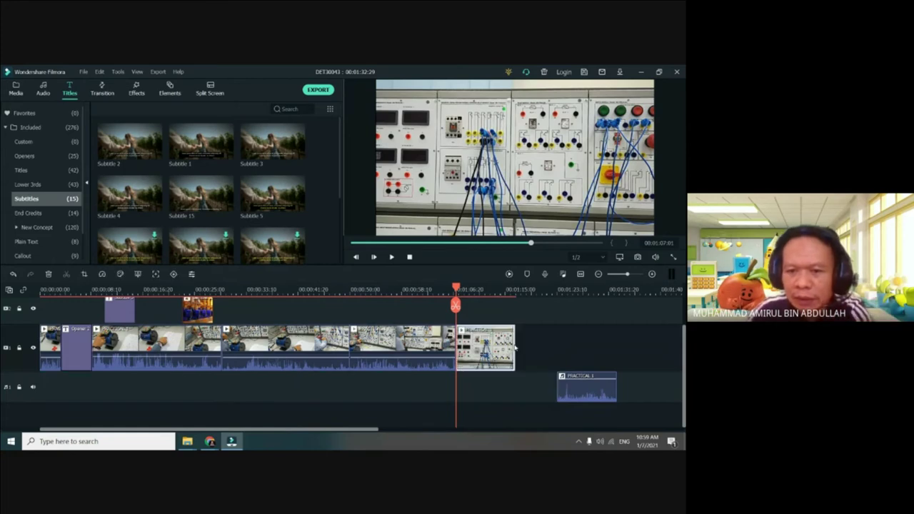
drag(516, 347, 511, 351)
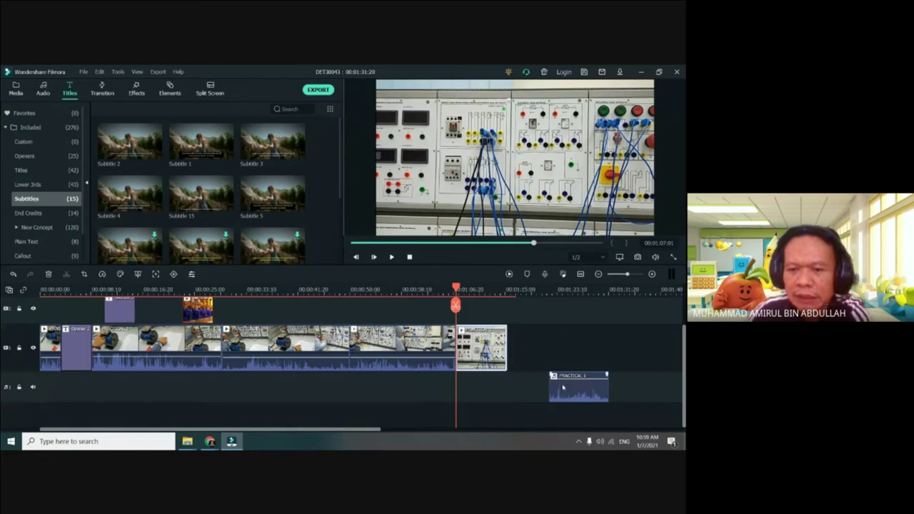
drag(563, 383, 568, 379)
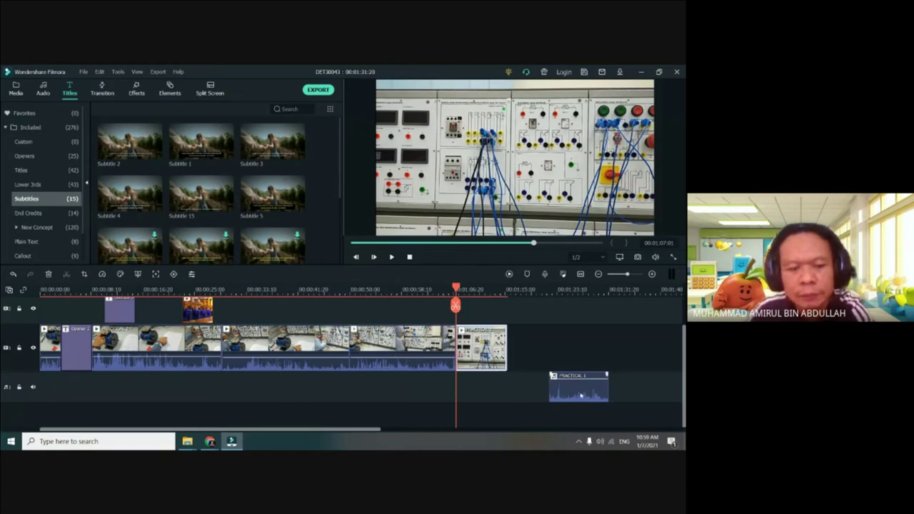
- Undo the trim, audio move and audio detachment, and lower the last clip's volume until it is silent
key(ctrl+z)
key(ctrl+z)
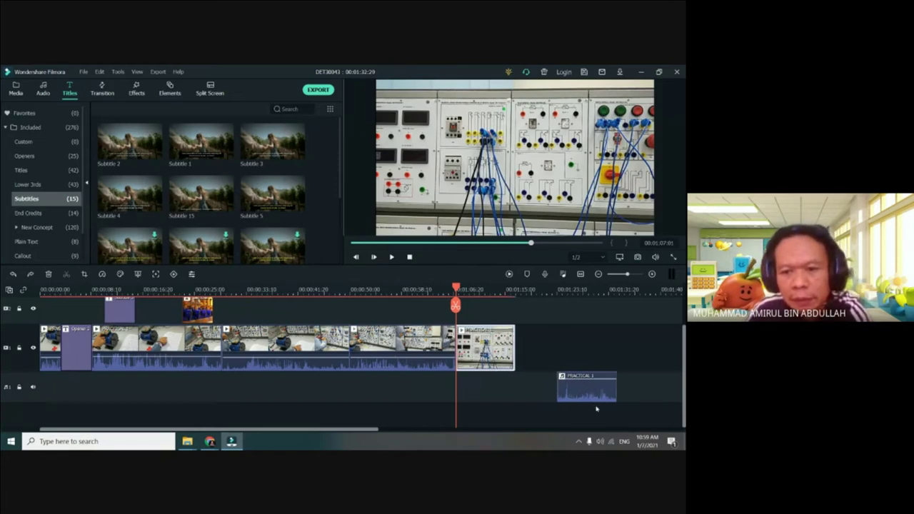
key(ctrl+z)
key(ctrl+z)
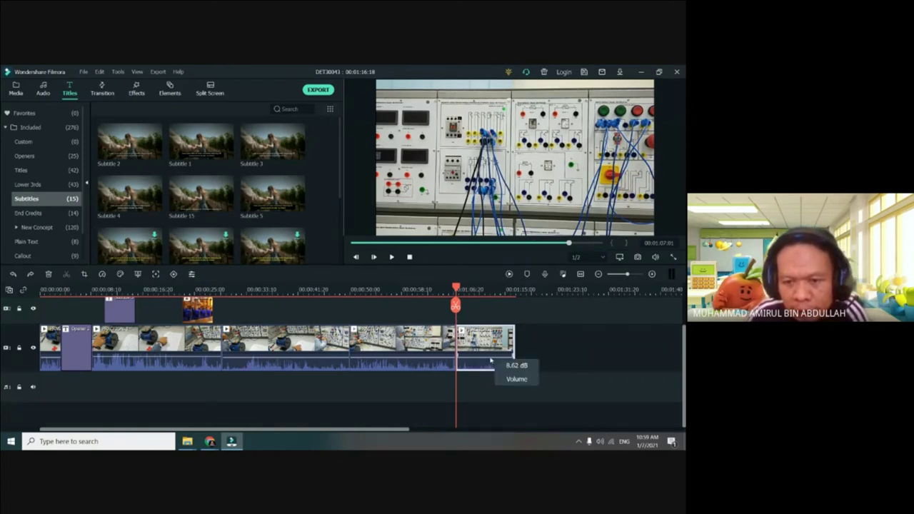
drag(491, 360, 496, 405)
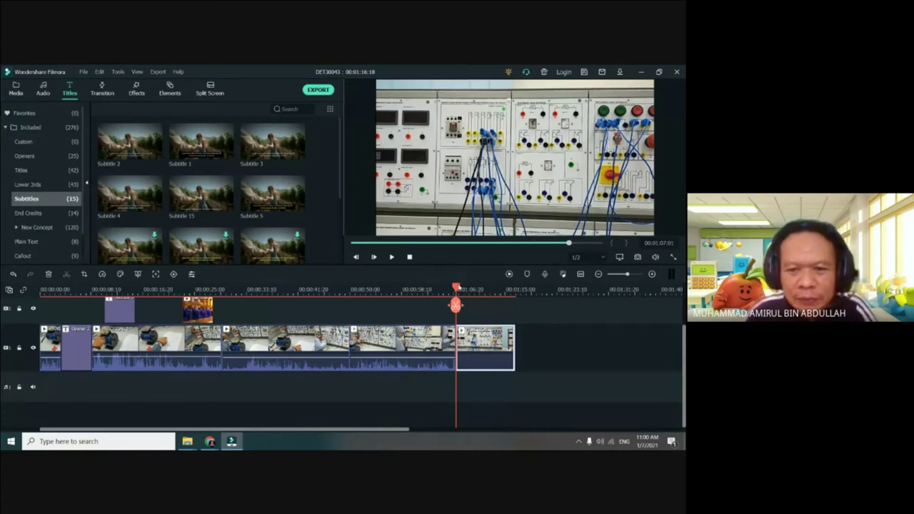
- Place the playhead just after the opener title, at 00:00:08:14, and lock both existing video tracks
drag(456, 287, 4, 304)
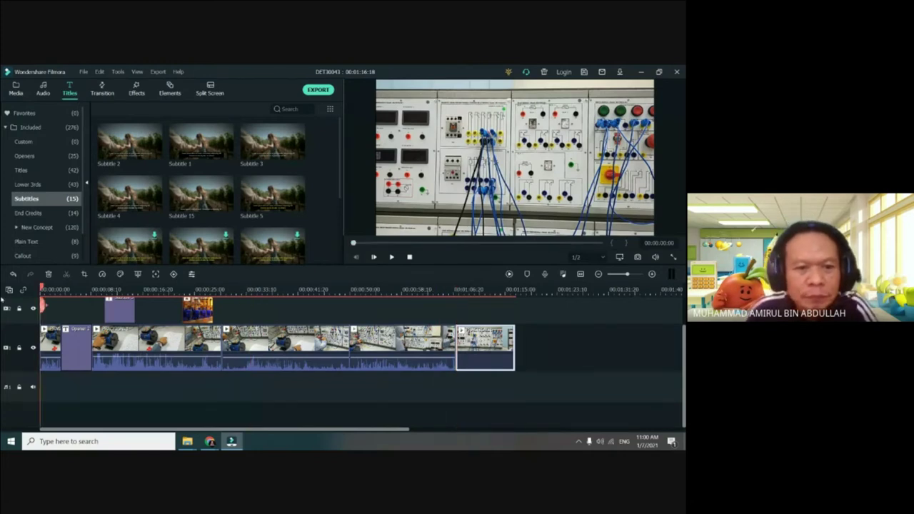
scroll(178, 307, up, 1)
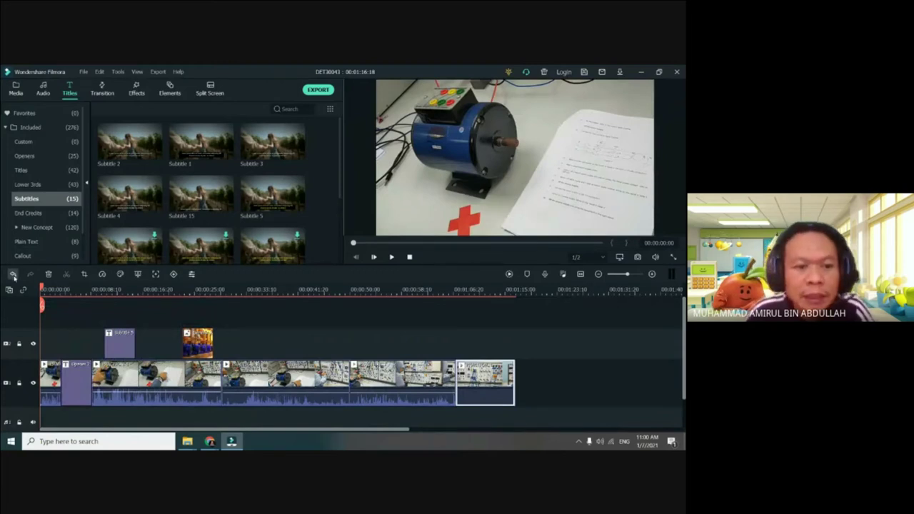
click(45, 288)
drag(45, 305, 260, 319)
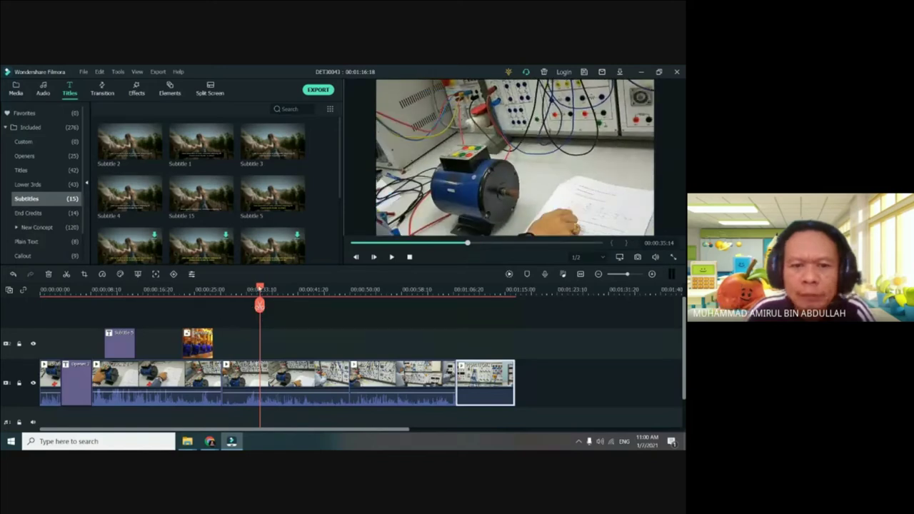
drag(259, 304, 90, 305)
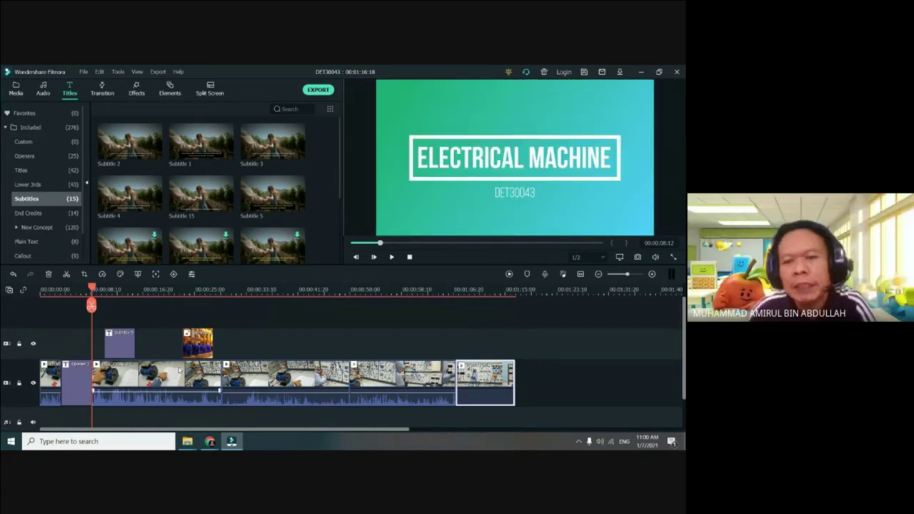
click(91, 287)
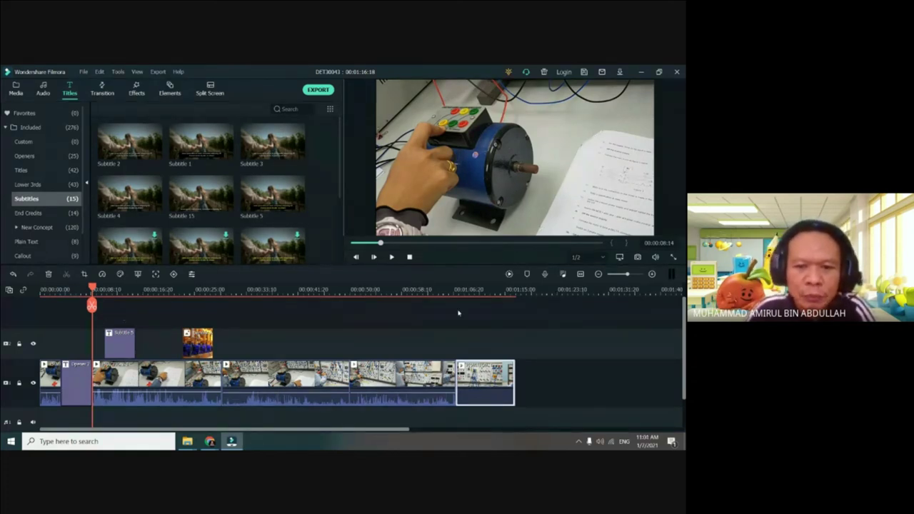
click(19, 382)
click(20, 343)
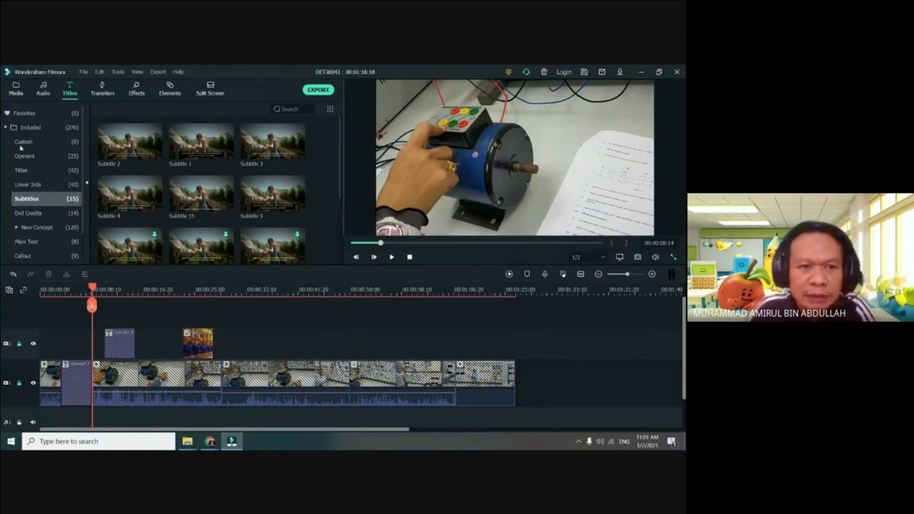
- Import the logo image into the project media and add it at the playhead on a new track above the others
click(17, 91)
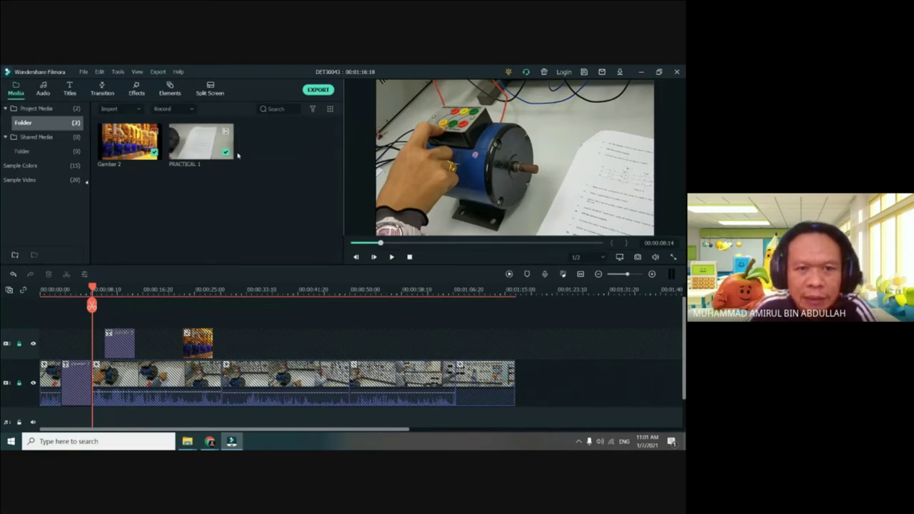
double_click(250, 207)
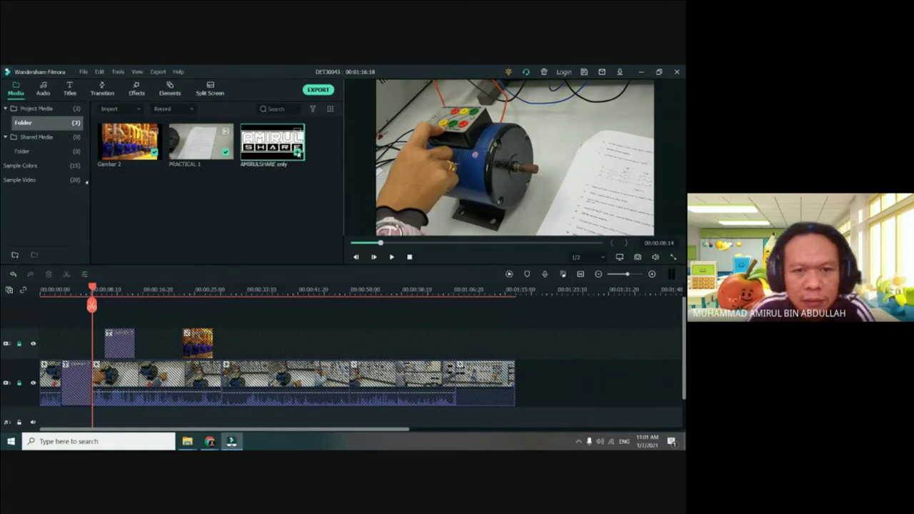
click(297, 151)
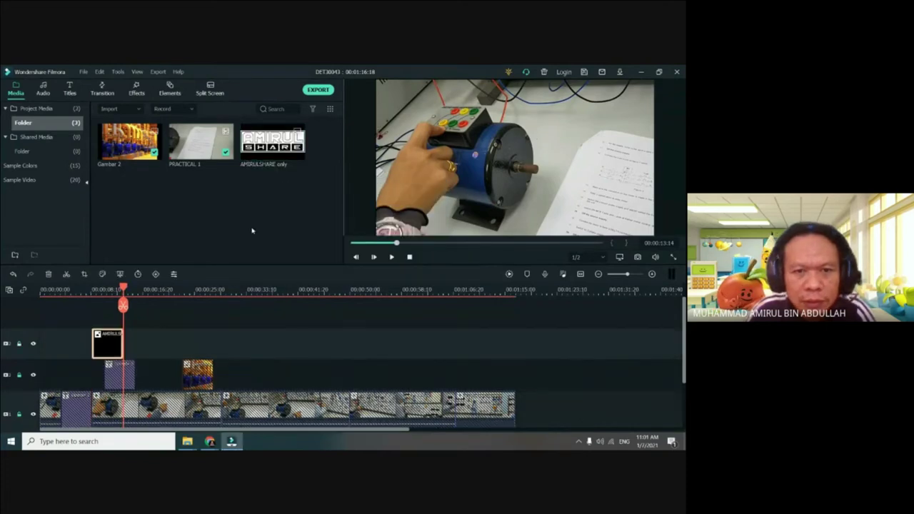
- Shrink the logo overlay and fit it into the top-right corner of the video frame
click(121, 289)
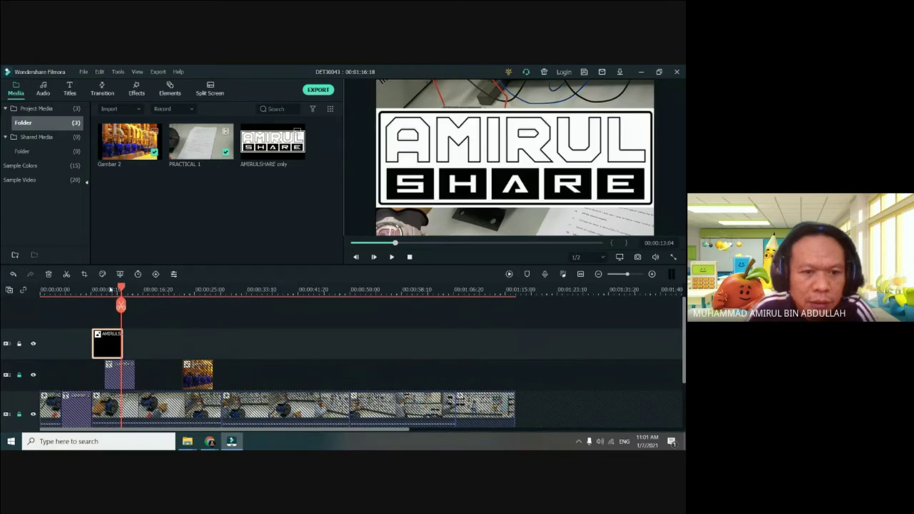
click(102, 289)
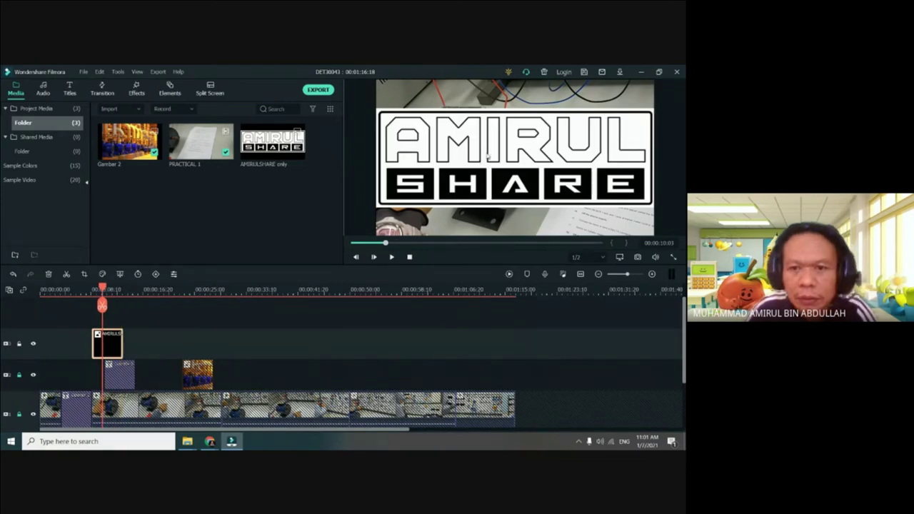
click(457, 174)
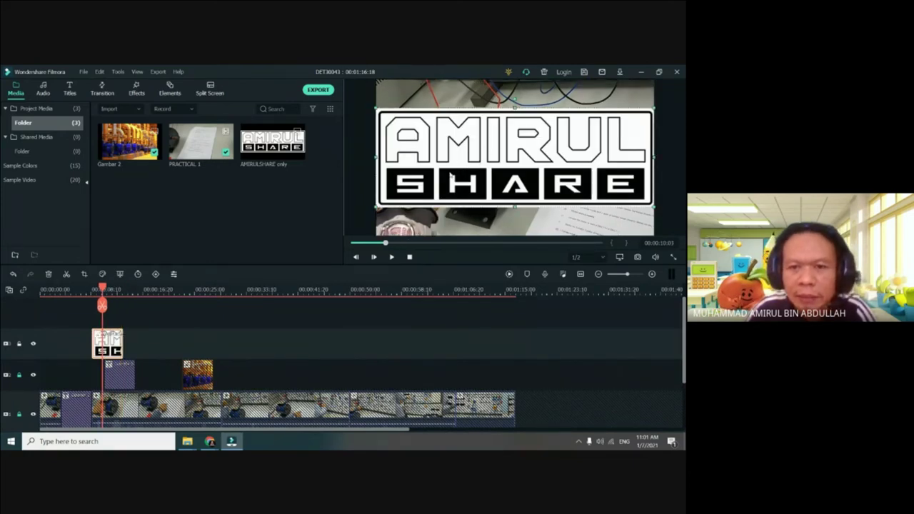
drag(377, 207, 612, 91)
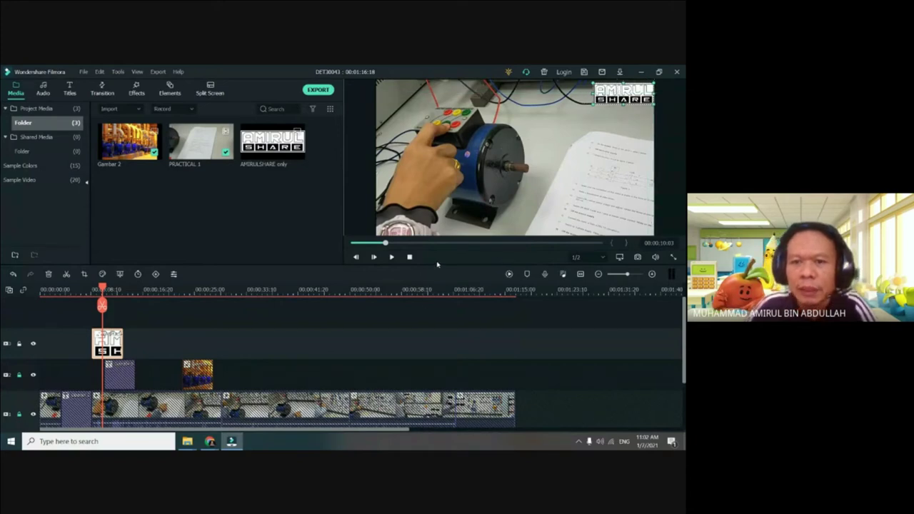
click(562, 143)
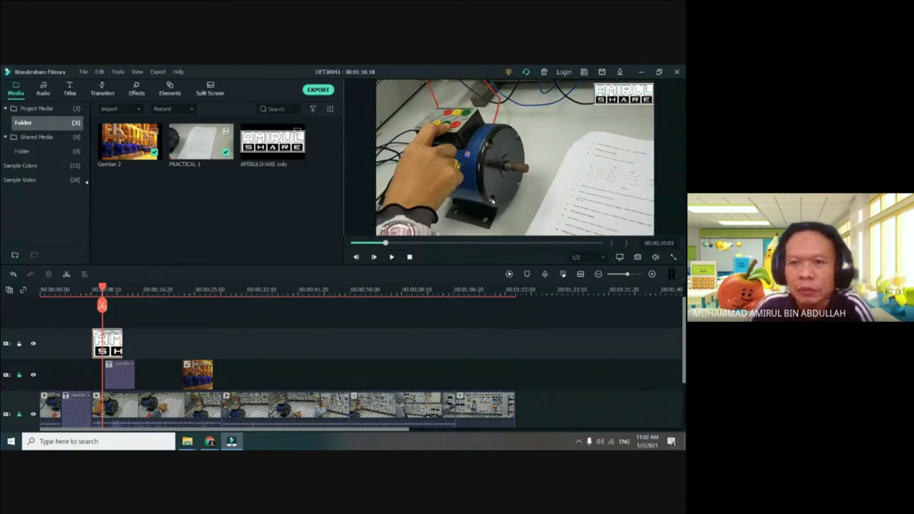
- Extend the logo clip's duration on the timeline to the end of the main video
drag(103, 306, 158, 305)
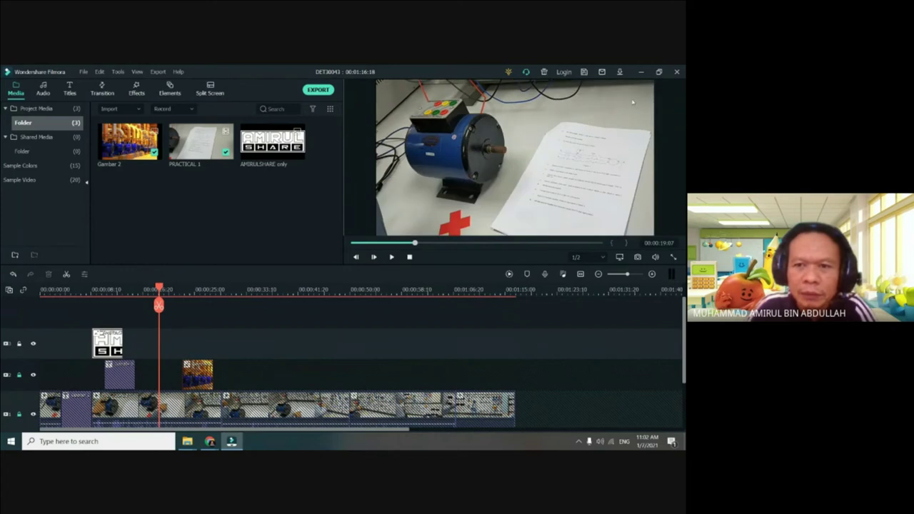
click(107, 342)
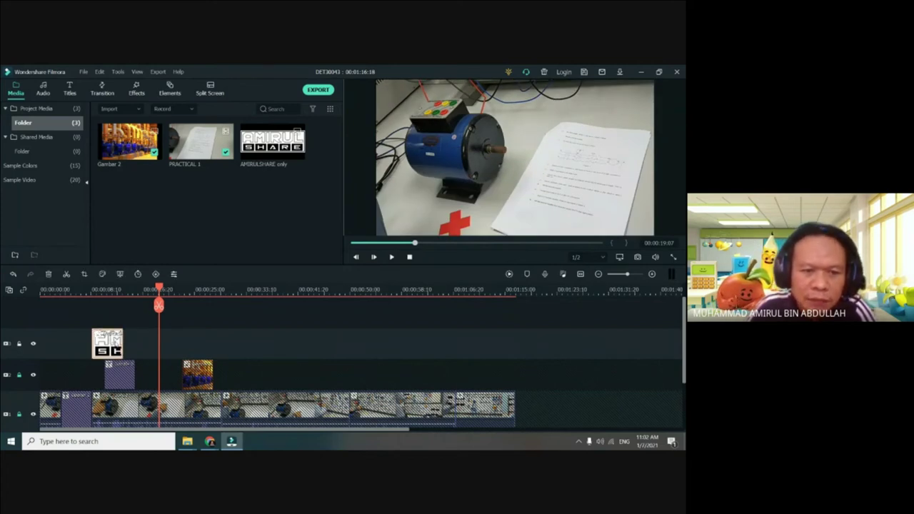
key(Left)
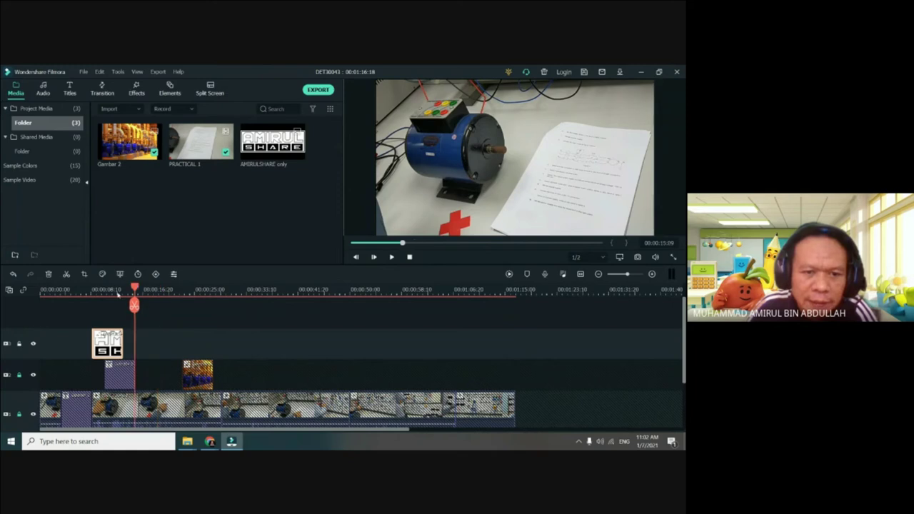
drag(125, 345, 513, 372)
drag(98, 304, 403, 305)
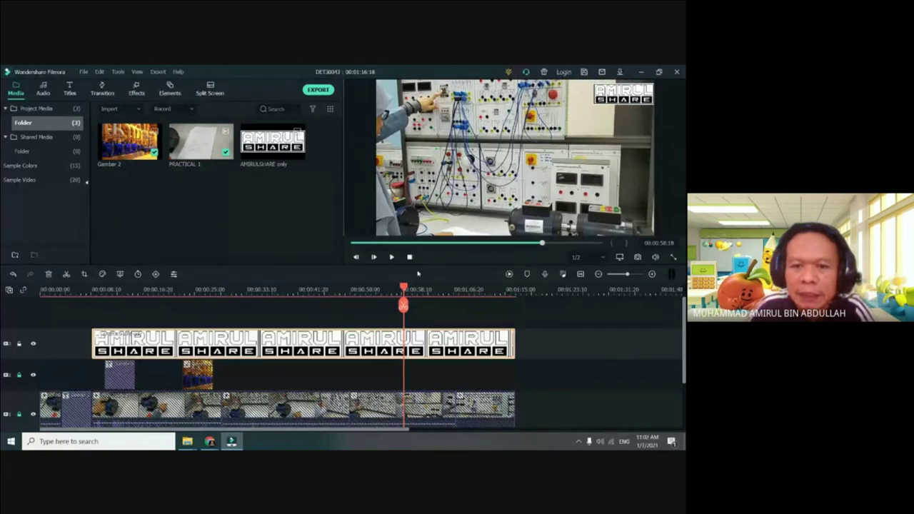
- Unlock the track holding the Gambar 2 picture, move the picture below the logo in the frame, and shrink it slightly
drag(403, 305, 205, 305)
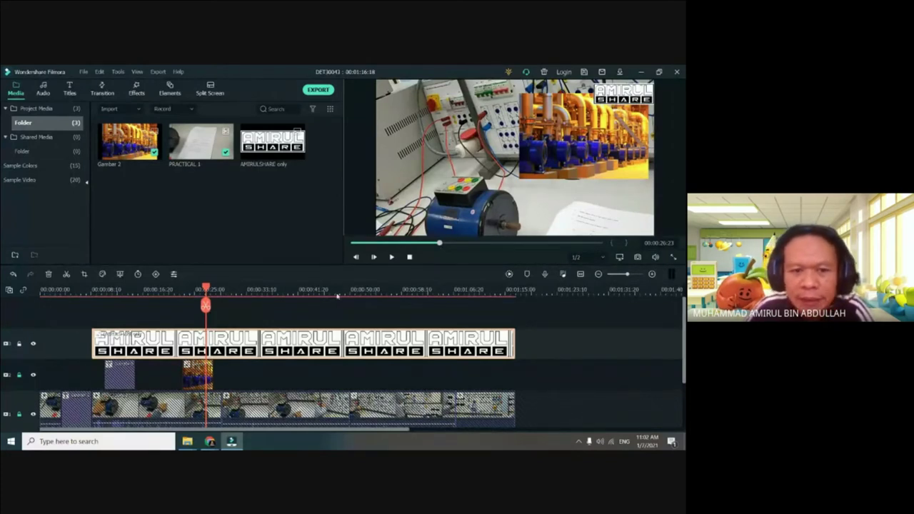
click(562, 154)
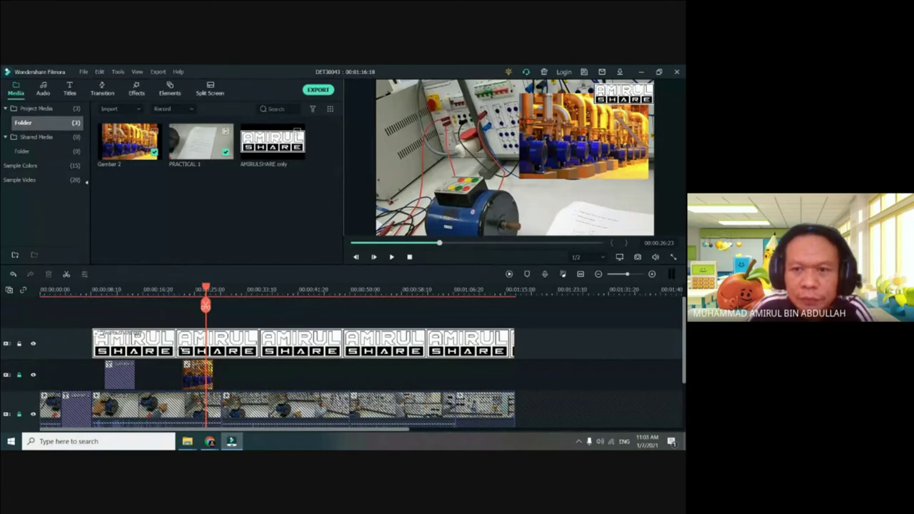
click(20, 377)
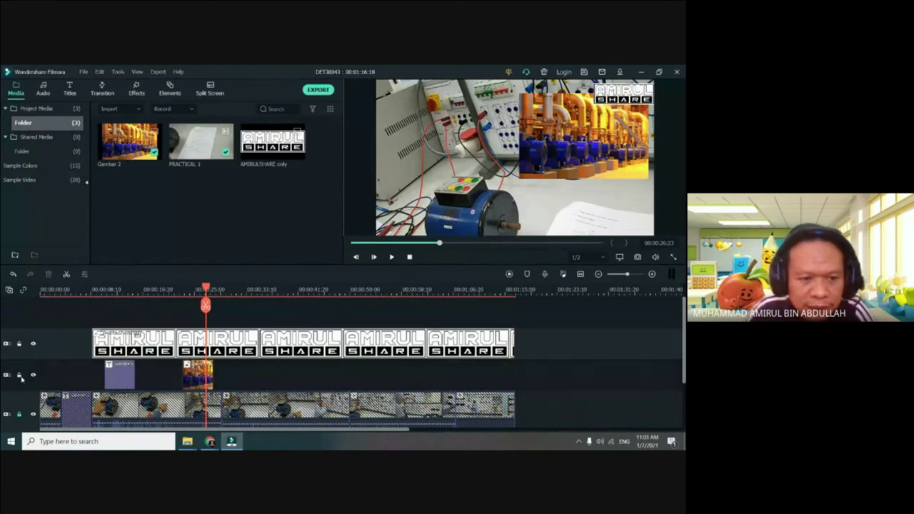
click(600, 140)
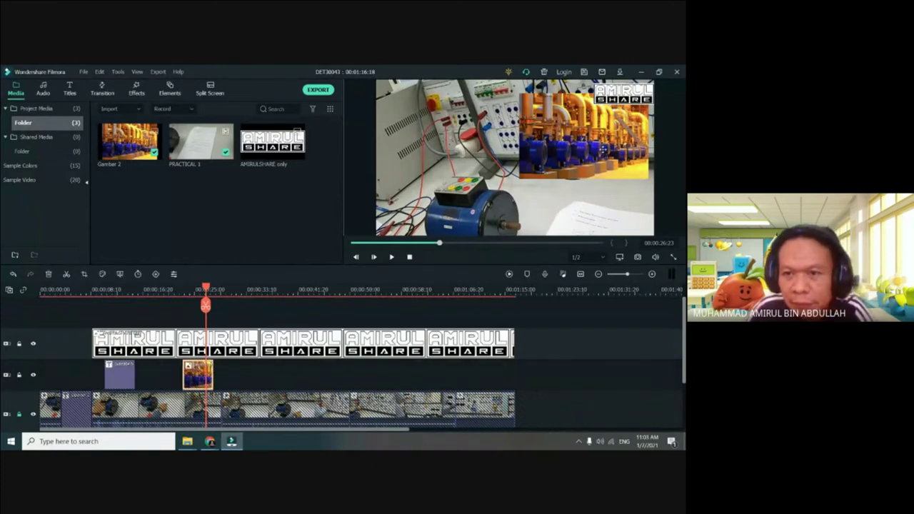
drag(599, 141, 588, 169)
drag(635, 227, 628, 212)
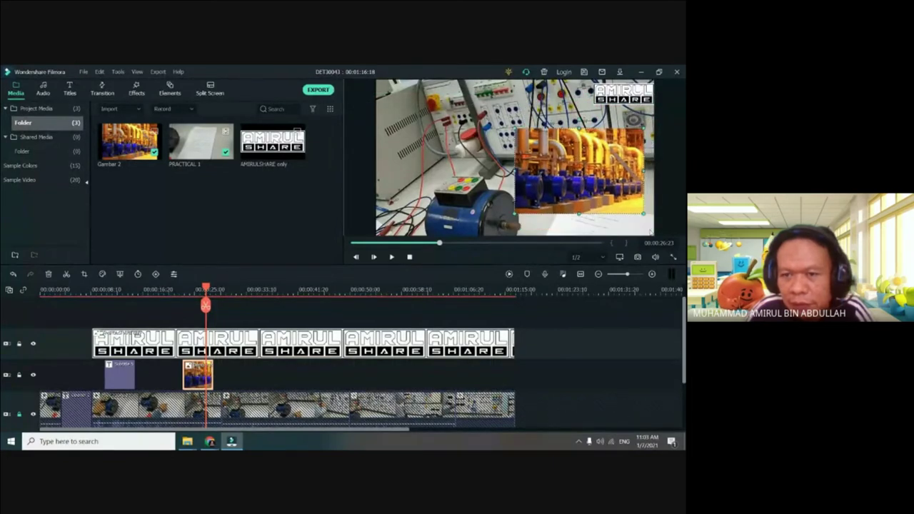
drag(514, 127, 523, 133)
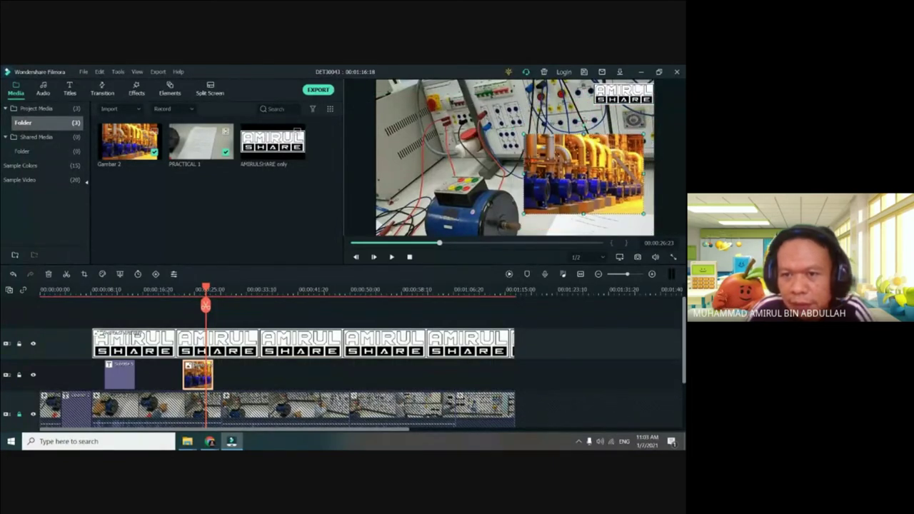
- Shrink the Gambar 2 picture further and place it just beneath the logo, slightly in from the frame's right edge
drag(584, 156, 603, 126)
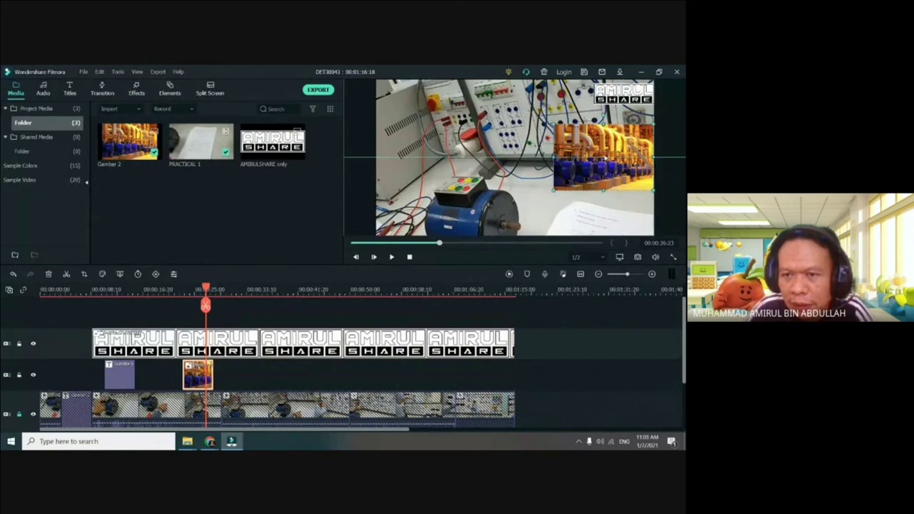
drag(603, 157, 593, 153)
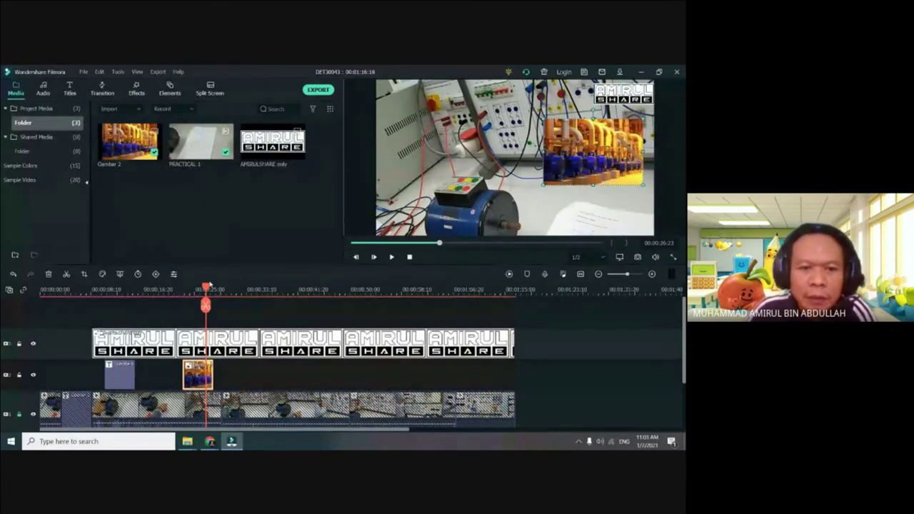
- Review the video after the picture overlay and inspect the placement of the INSTALLATION PROCESS subtitle
drag(206, 288, 264, 306)
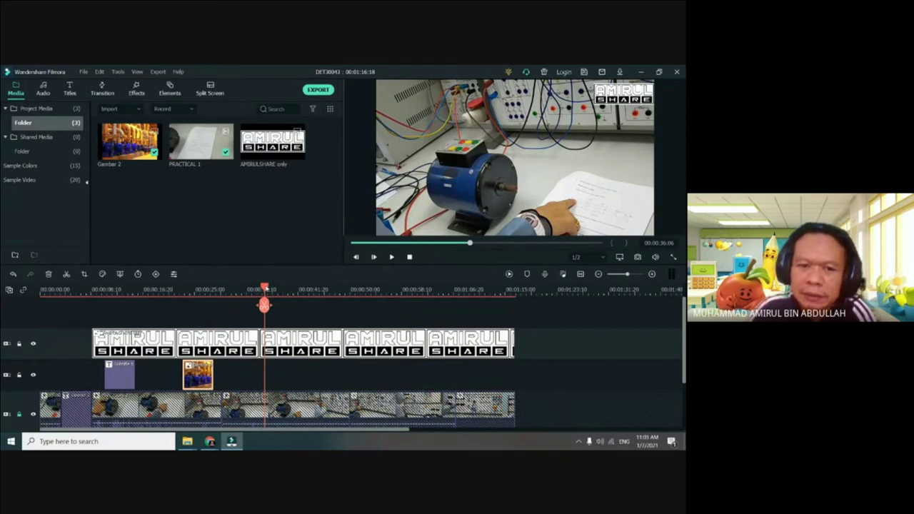
drag(252, 292, 112, 293)
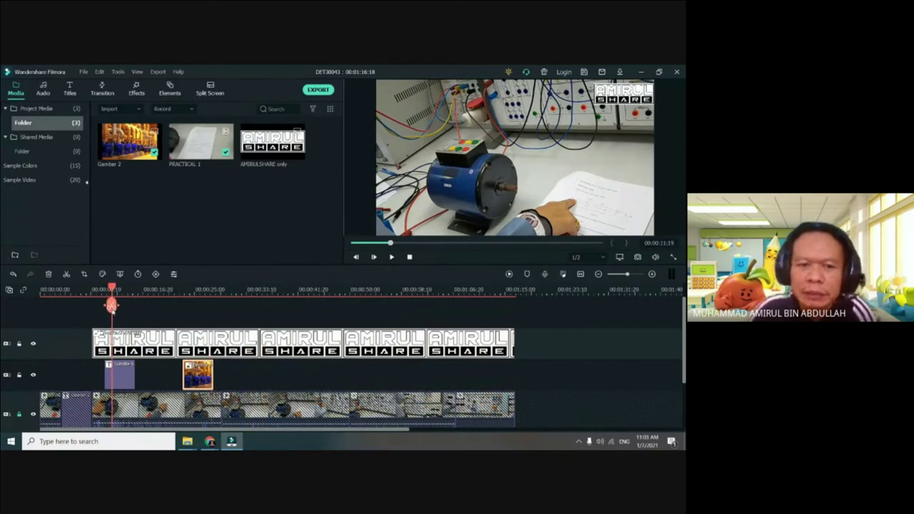
click(126, 382)
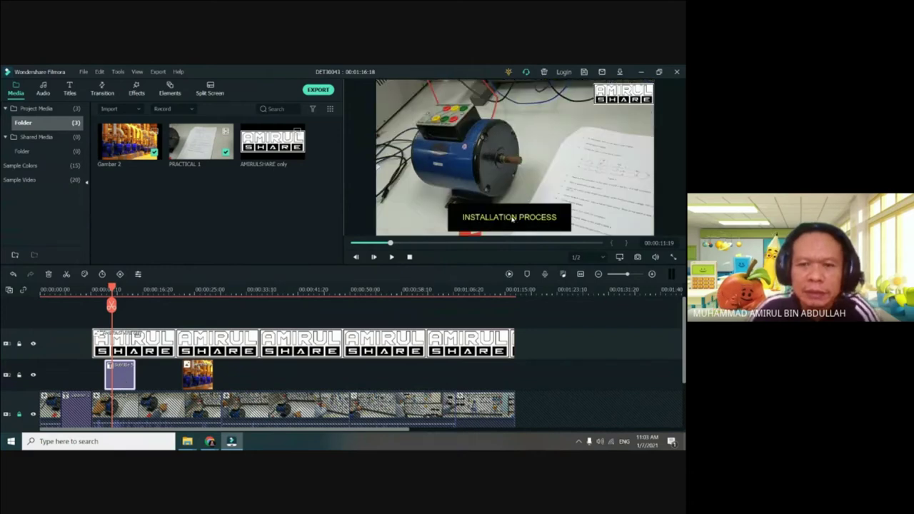
click(512, 217)
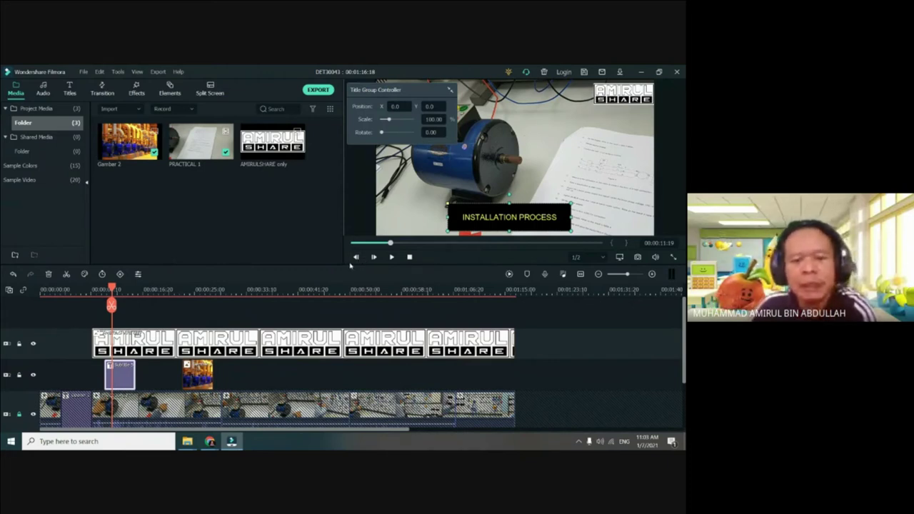
- Add a Subtitle 5 title on a new track above the logo, starting with the logo clip, and set its text to DET30043
drag(111, 288, 92, 289)
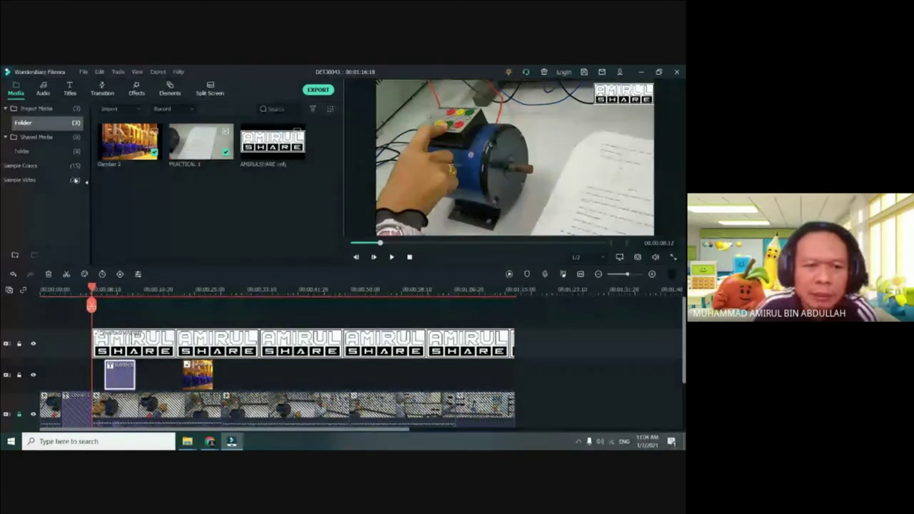
click(69, 86)
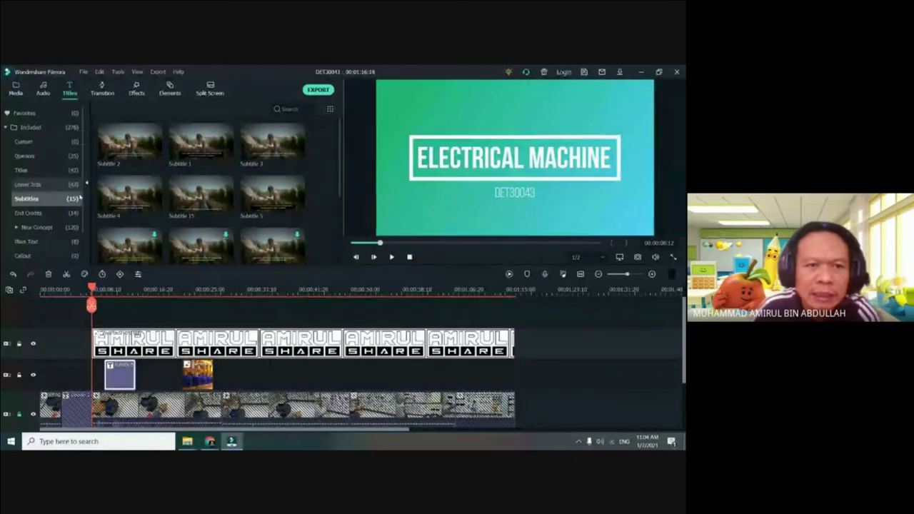
click(296, 204)
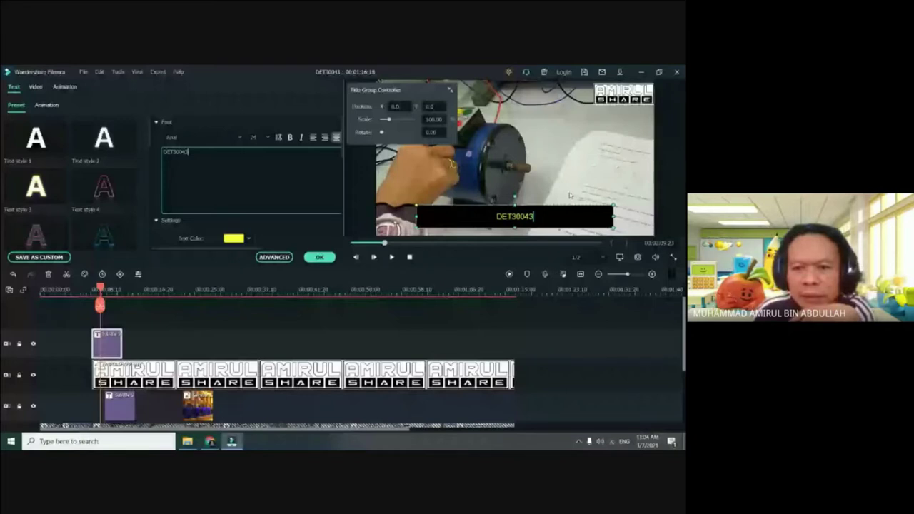
- Shrink the black background box so that it fits closely around the DET30043 text
click(499, 212)
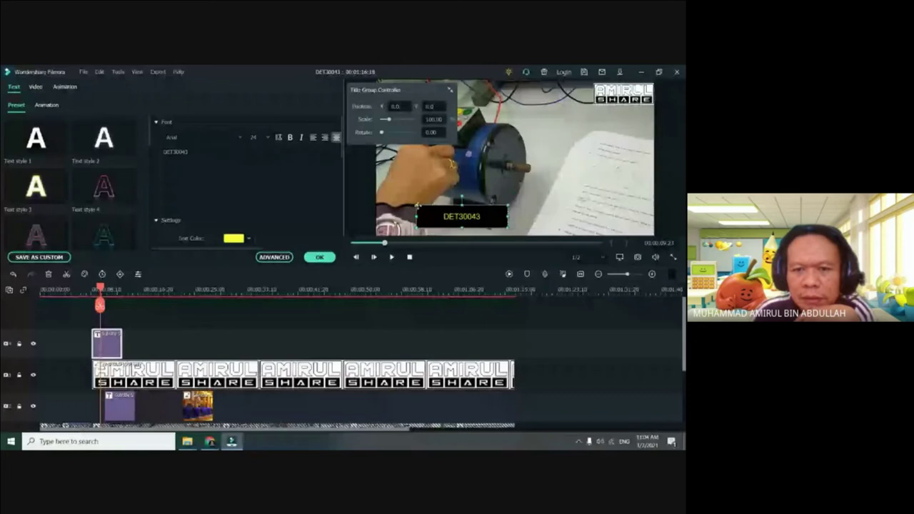
mouse_move(417, 215)
mouse_down()
mouse_move(389, 216)
mouse_move(433, 216)
mouse_up()
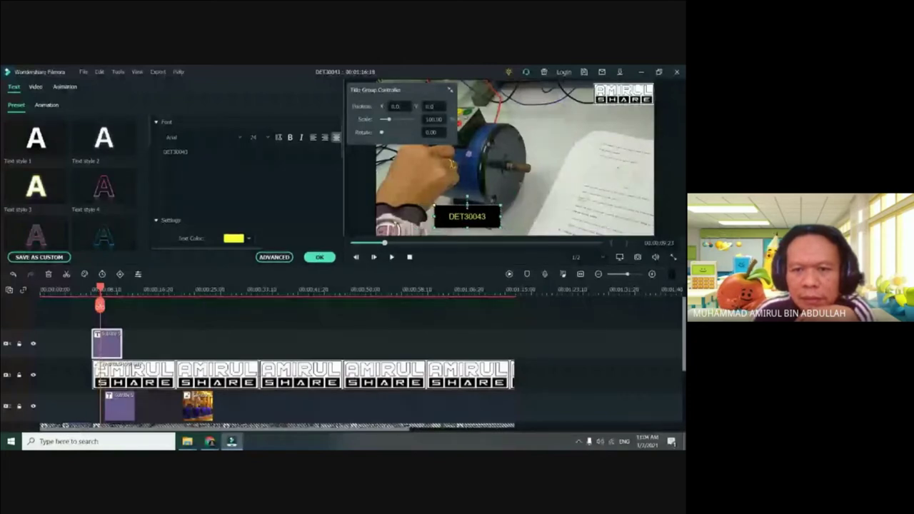
drag(467, 202, 479, 232)
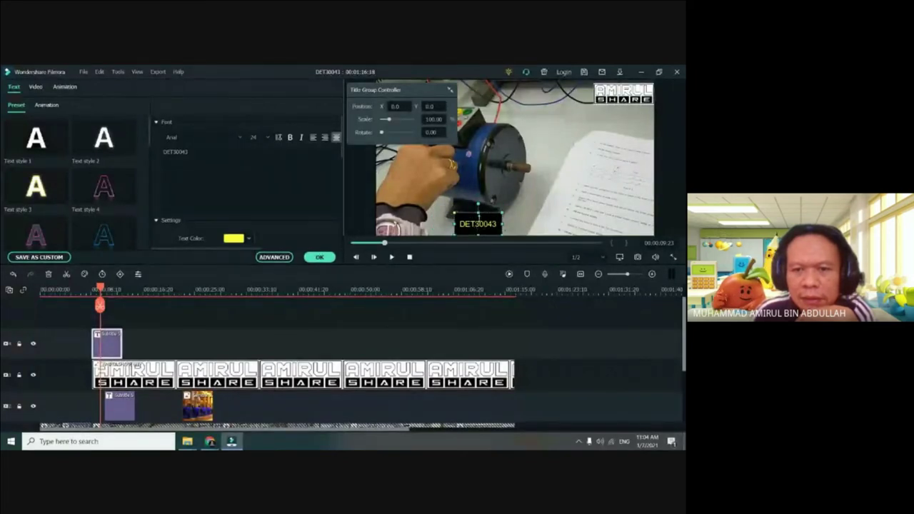
drag(478, 214, 478, 218)
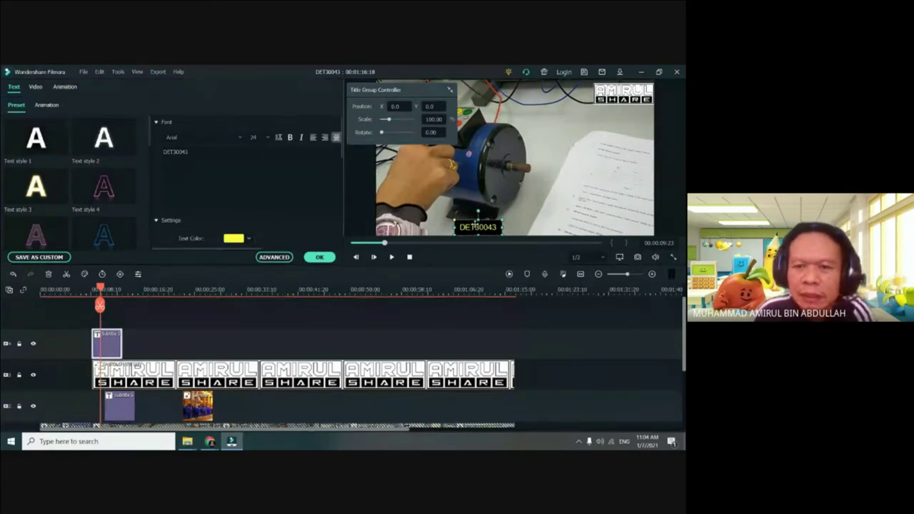
- Move the DET30043 subtitle into the bottom-right corner of the video frame, collapsing the Title Group Controller
drag(476, 227, 480, 207)
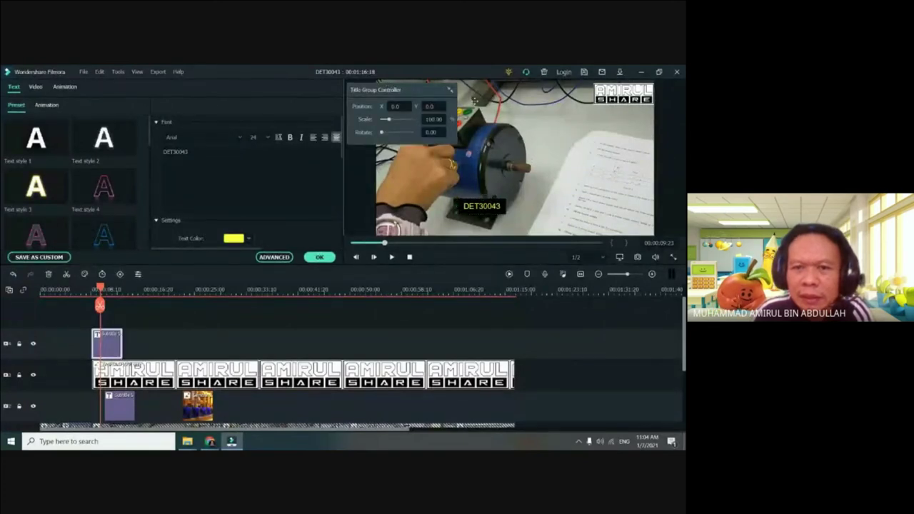
drag(490, 206, 402, 88)
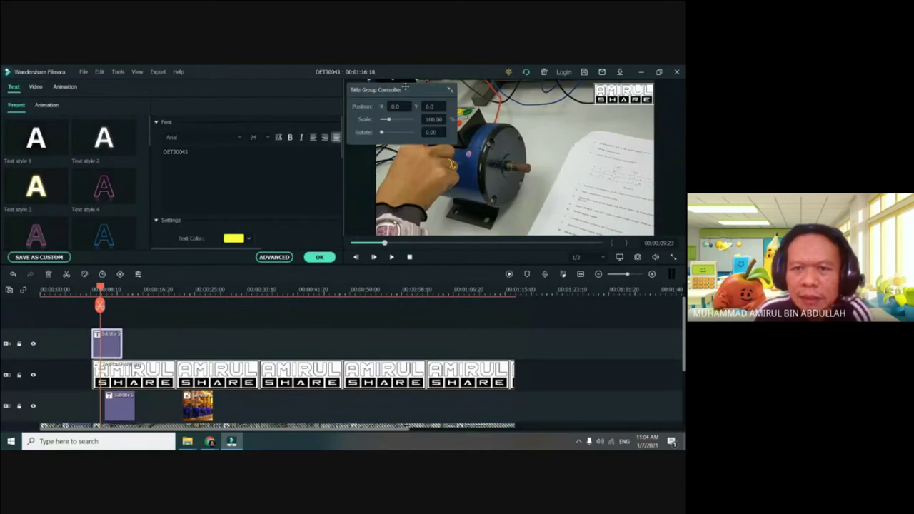
click(451, 89)
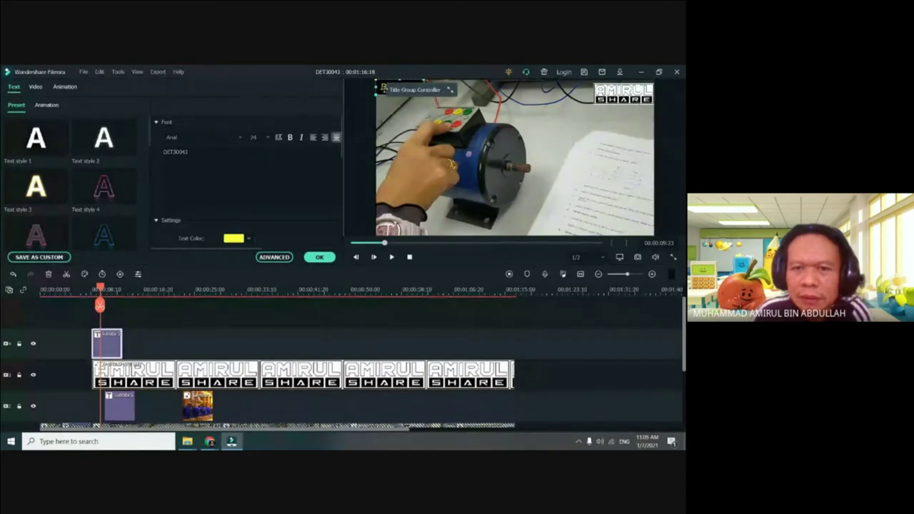
drag(387, 91, 479, 120)
drag(577, 191, 610, 226)
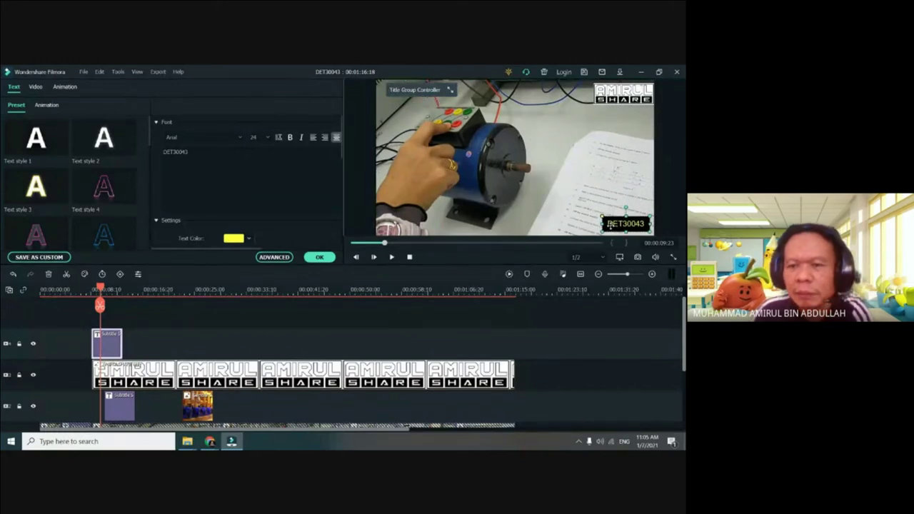
click(498, 227)
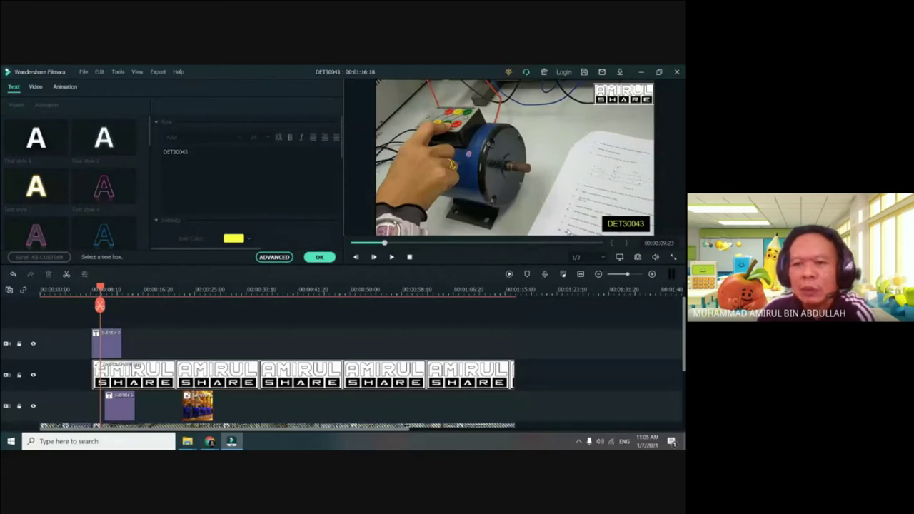
- Extend the DET30043 subtitle clip to the end of the main video, preview it along the timeline, and confirm the title edits
click(633, 227)
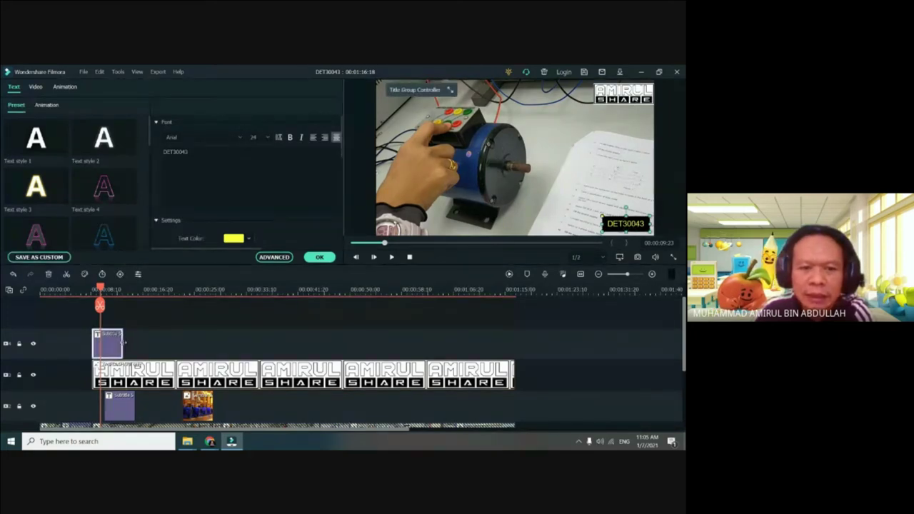
drag(123, 343, 513, 355)
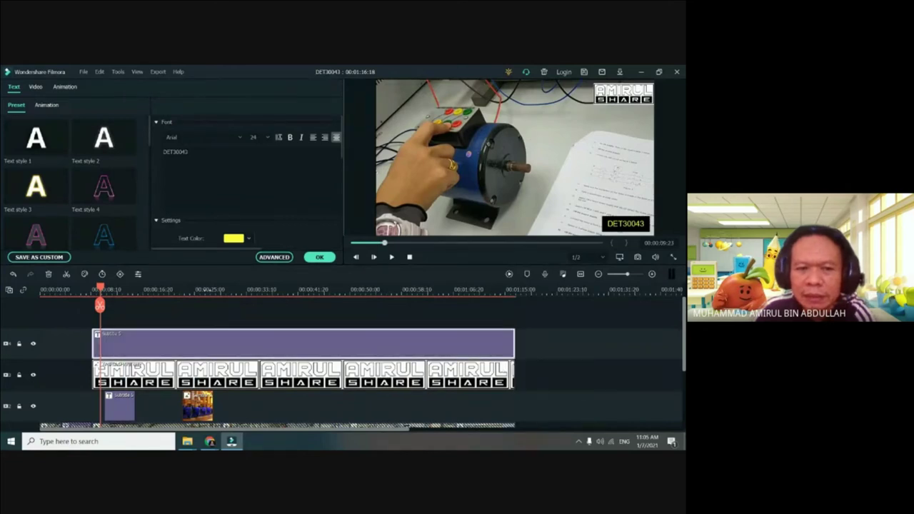
drag(100, 306, 389, 318)
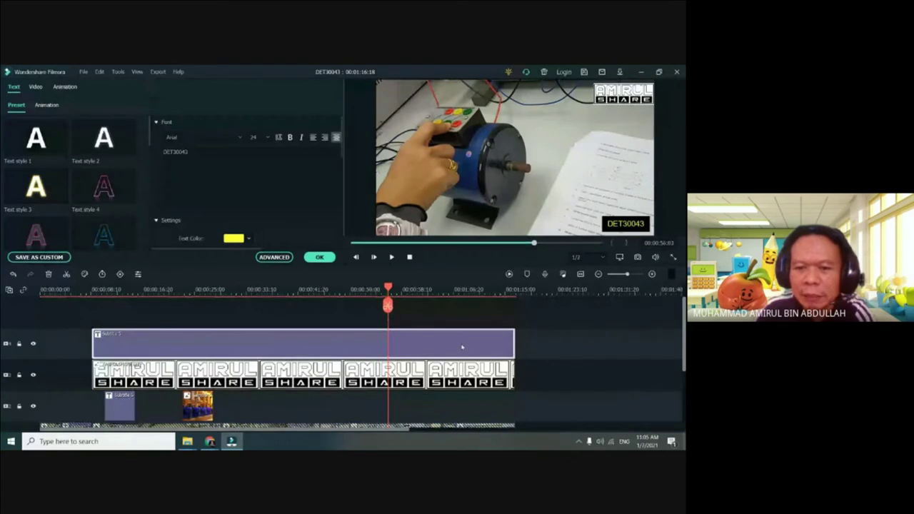
scroll(475, 354, down, 1)
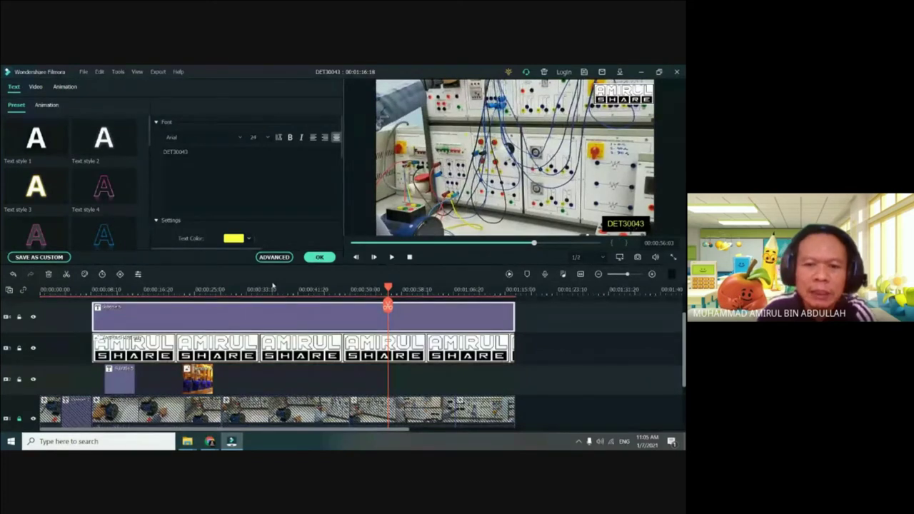
scroll(364, 315, up, 1)
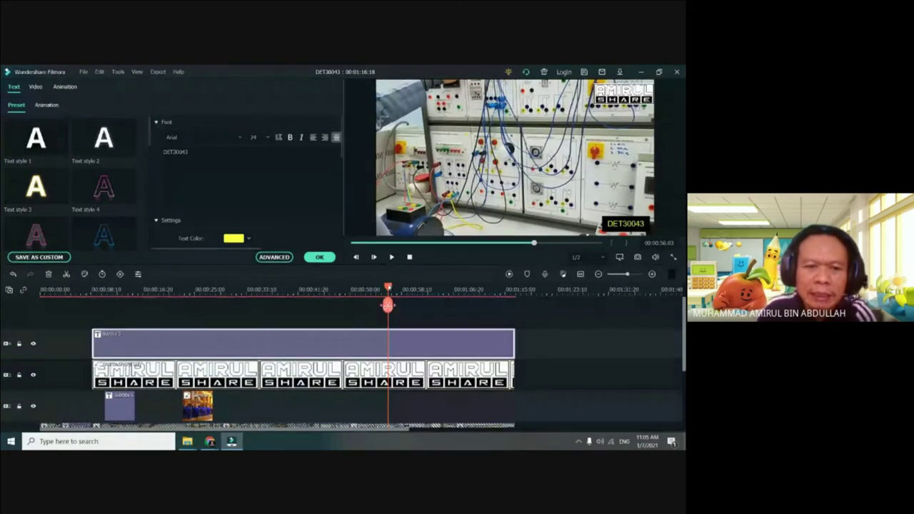
click(164, 321)
click(146, 322)
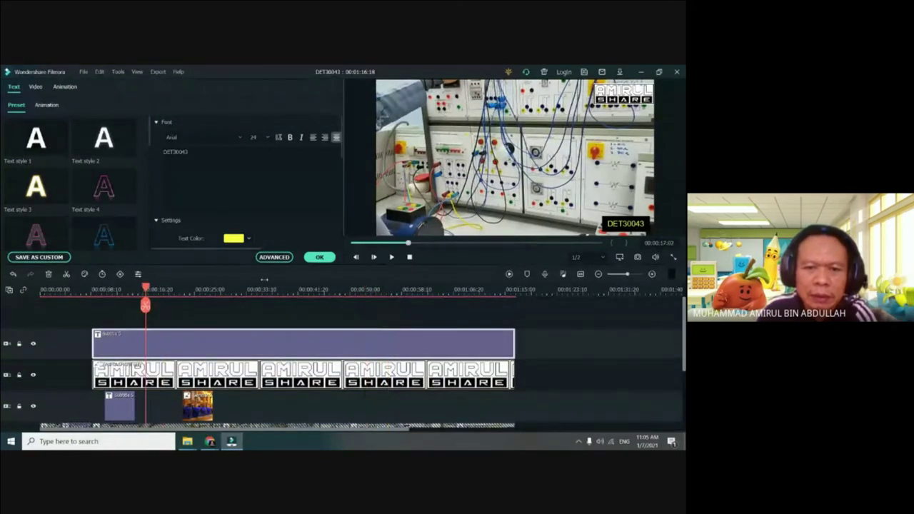
click(319, 257)
- Unlock the main video track
scroll(206, 328, down, 1)
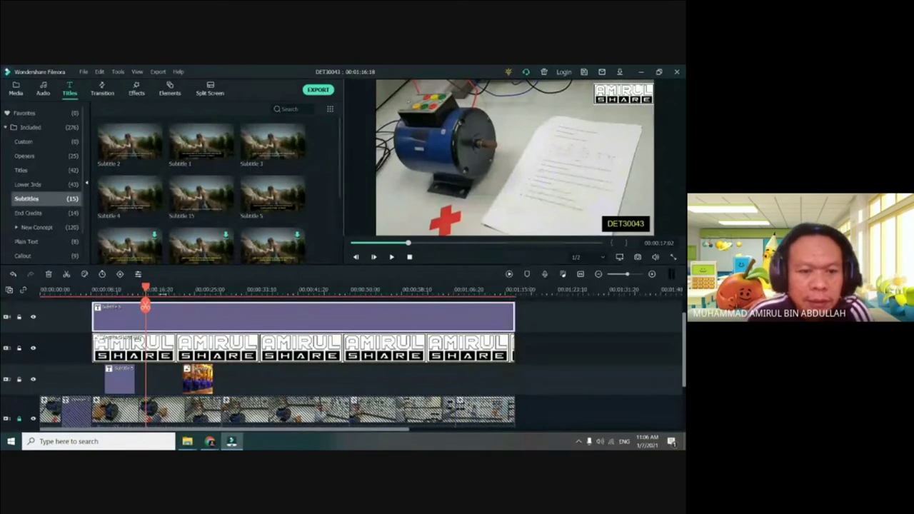
scroll(25, 428, down, 1)
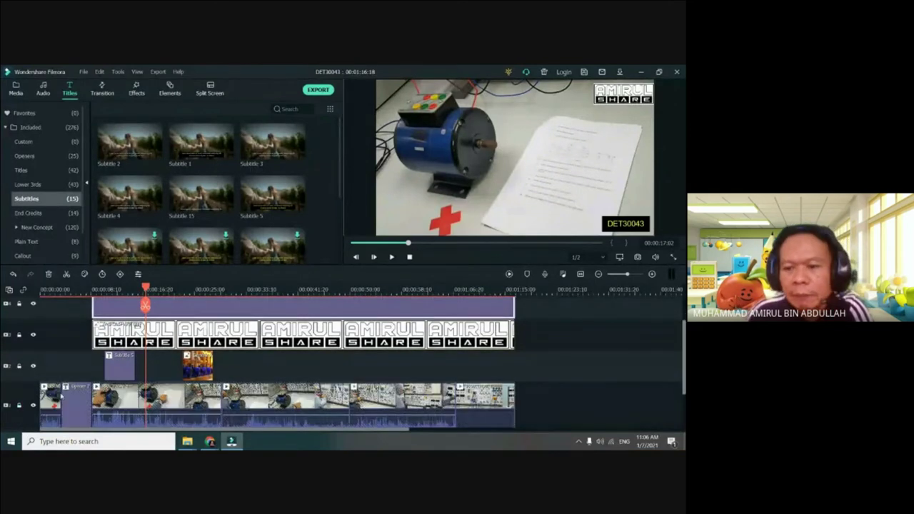
scroll(62, 397, down, 4)
scroll(224, 365, up, 6)
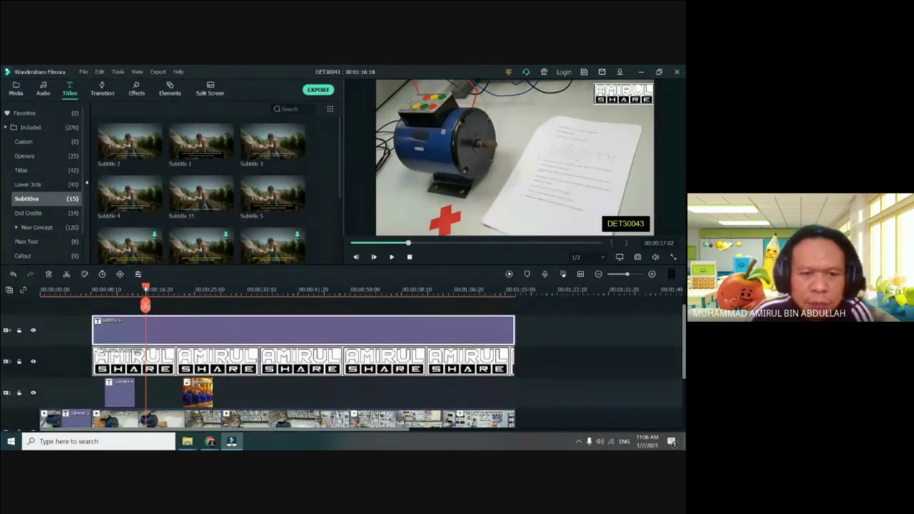
- Move the playhead past the end of the last video clip, to about 00:01:20:00
drag(145, 306, 313, 305)
click(452, 291)
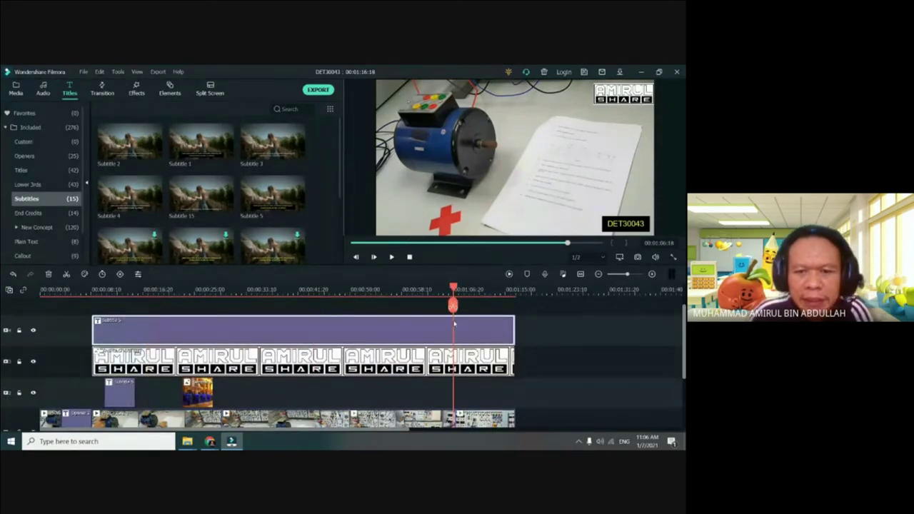
scroll(374, 293, down, 1)
scroll(374, 293, down, 1)
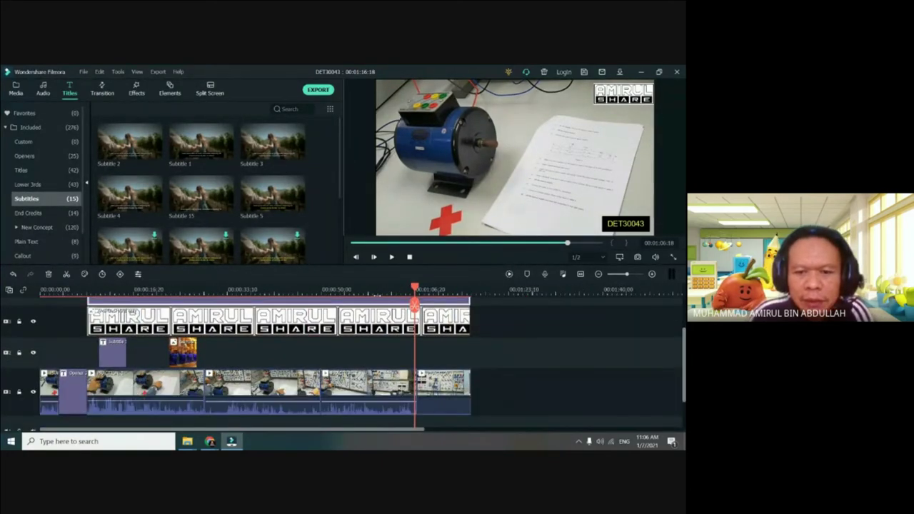
scroll(380, 298, down, 1)
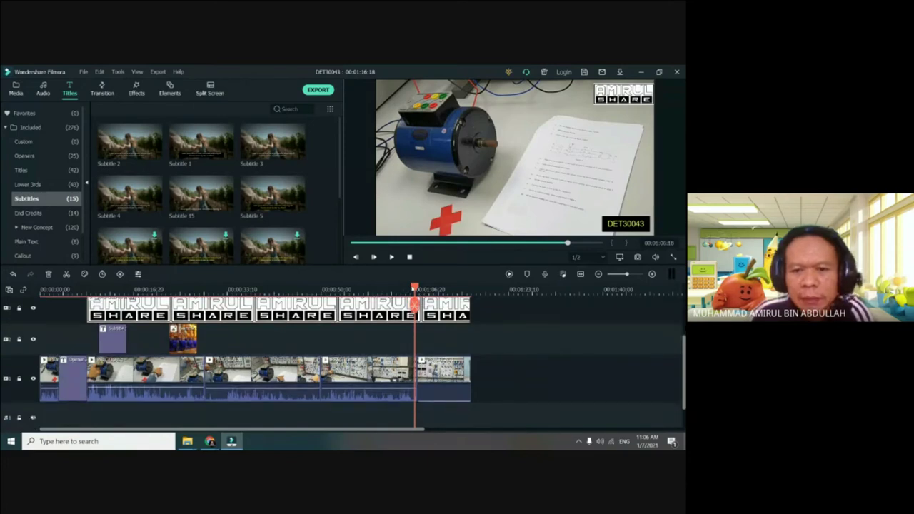
key(Right)
key(Right)
key(Right)
key(Right)
key(Right)
key(Right)
key(Right)
key(Right)
key(Right)
key(Right)
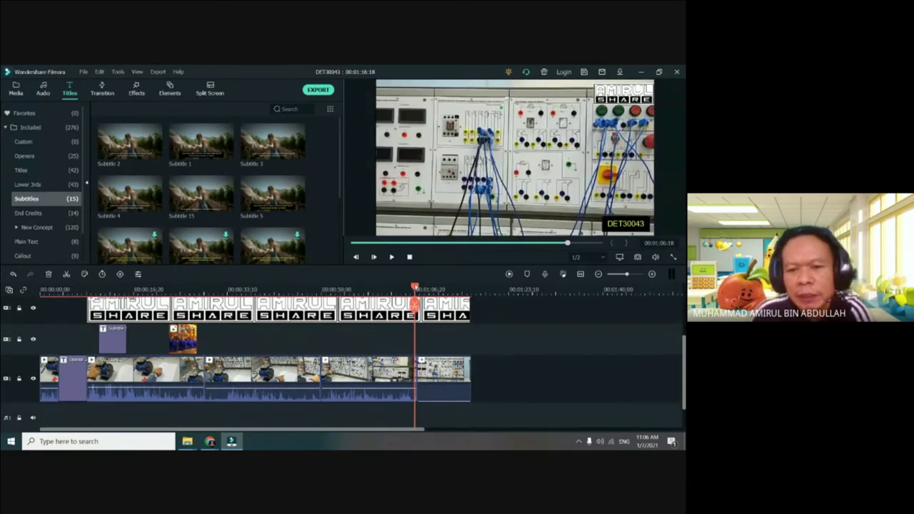
drag(417, 305, 490, 307)
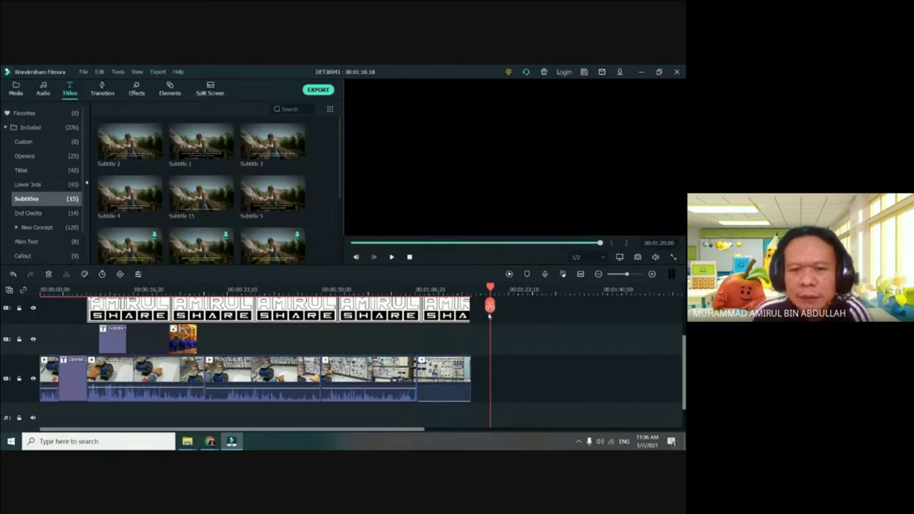
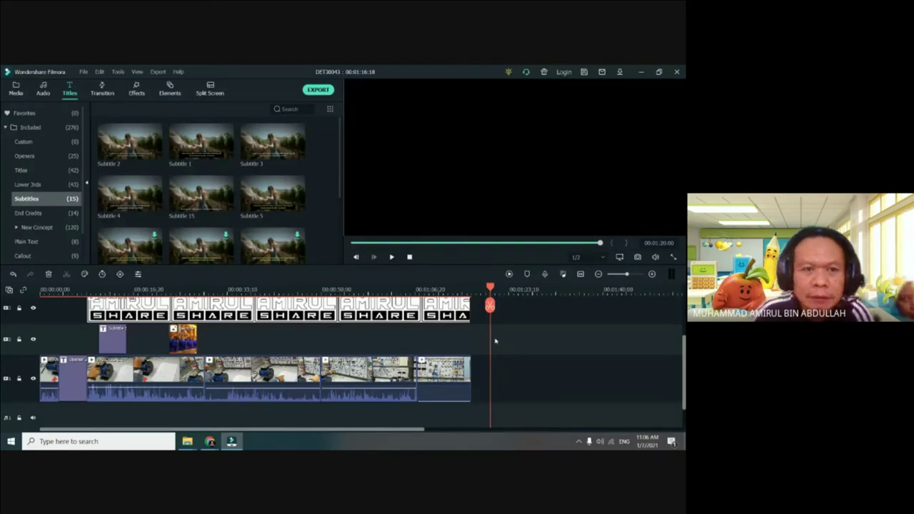
- Import the PRACTICAL 3 video from the SAMPLE VIDEO (01072021) folder into the project media
click(14, 91)
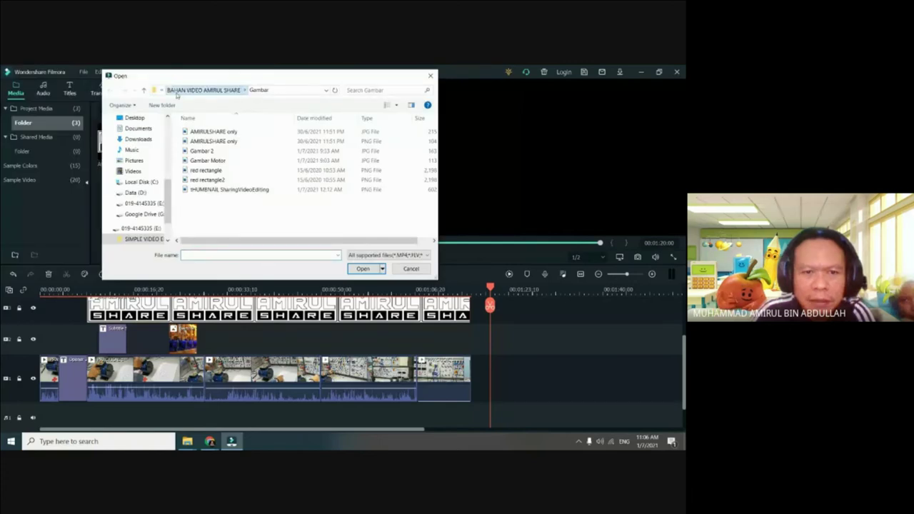
click(177, 91)
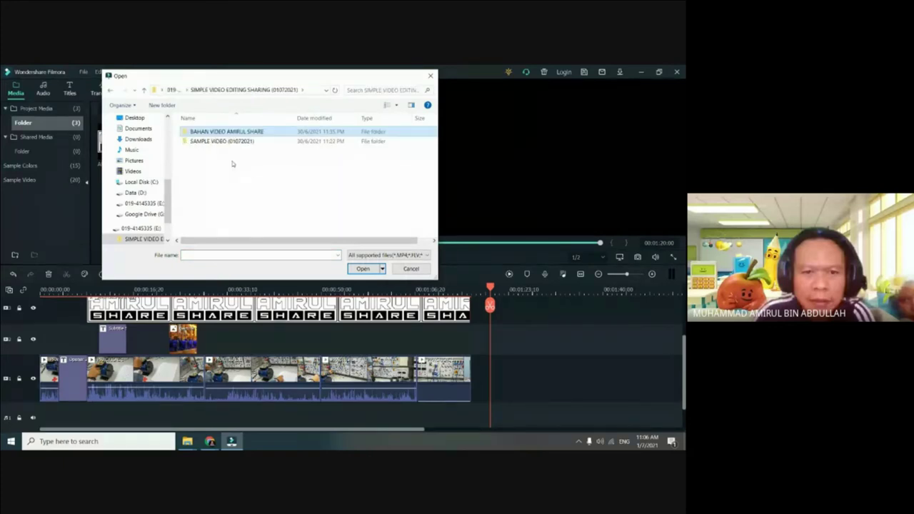
double_click(230, 142)
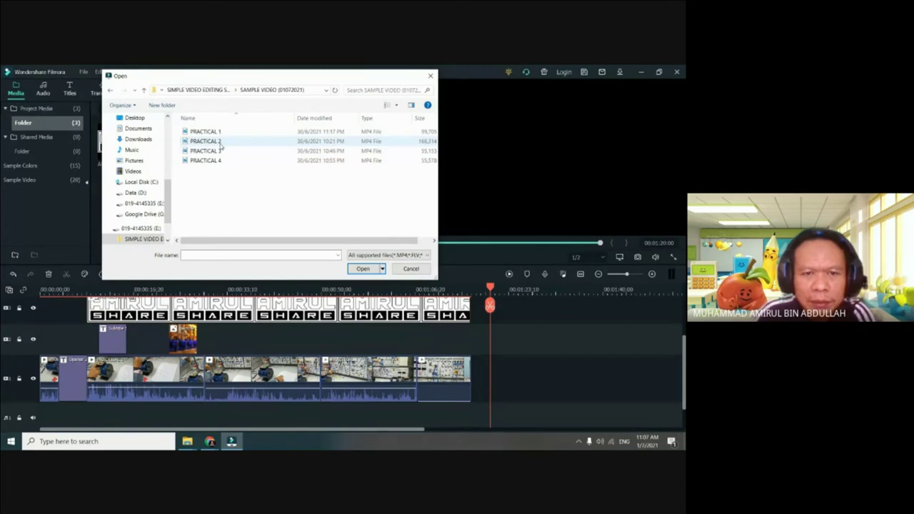
click(221, 151)
double_click(221, 152)
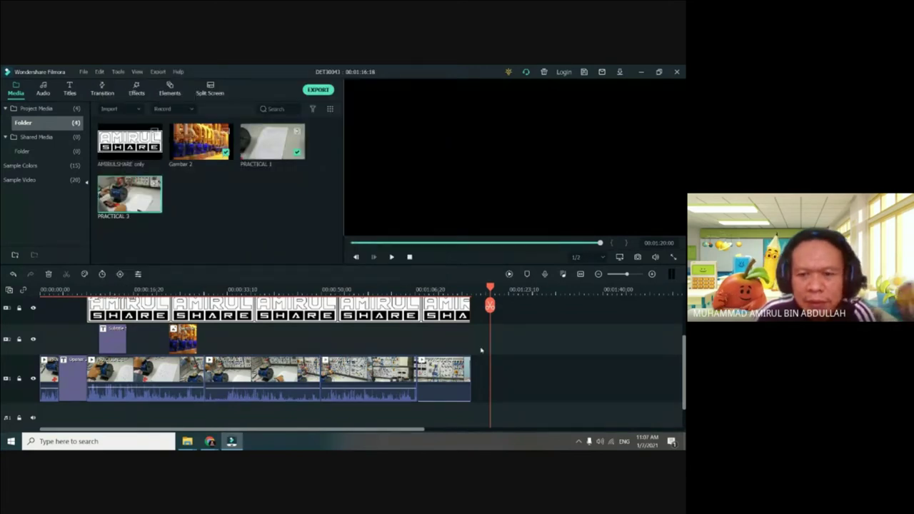
- Add the PRACTICAL 3 clip to the main video track at about 00:01:20:26, leaving a gap after the last clip
click(496, 287)
drag(498, 286, 481, 287)
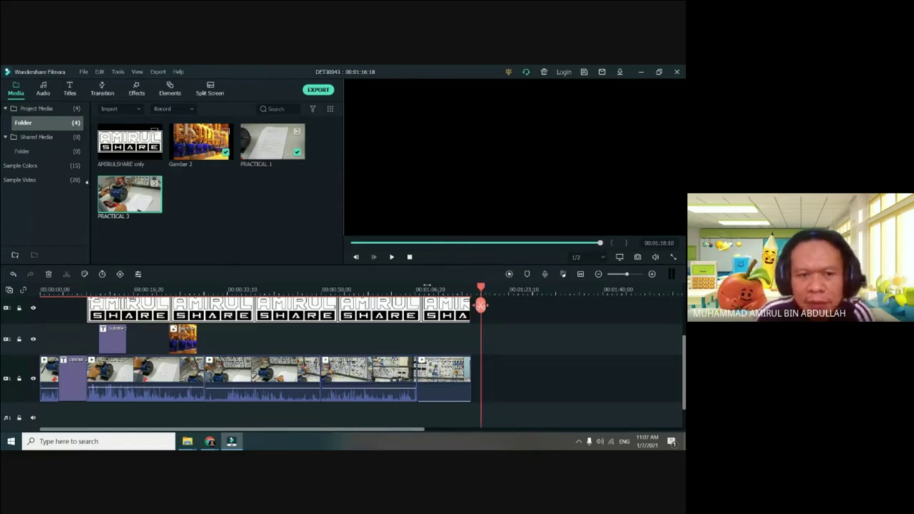
mouse_move(159, 209)
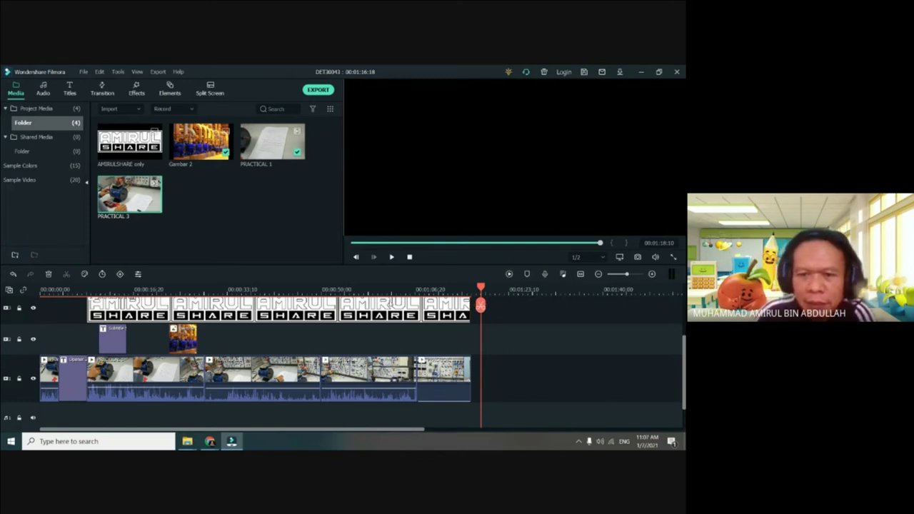
drag(464, 288, 376, 289)
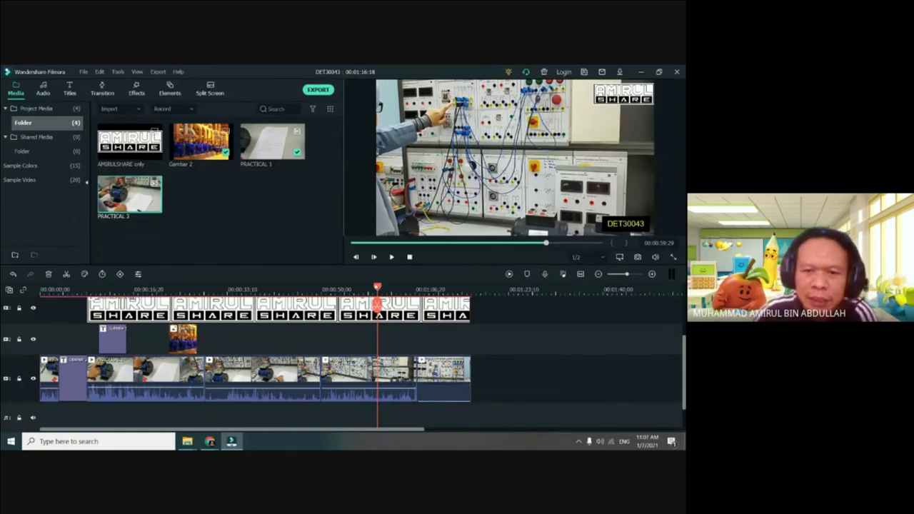
drag(377, 306, 495, 310)
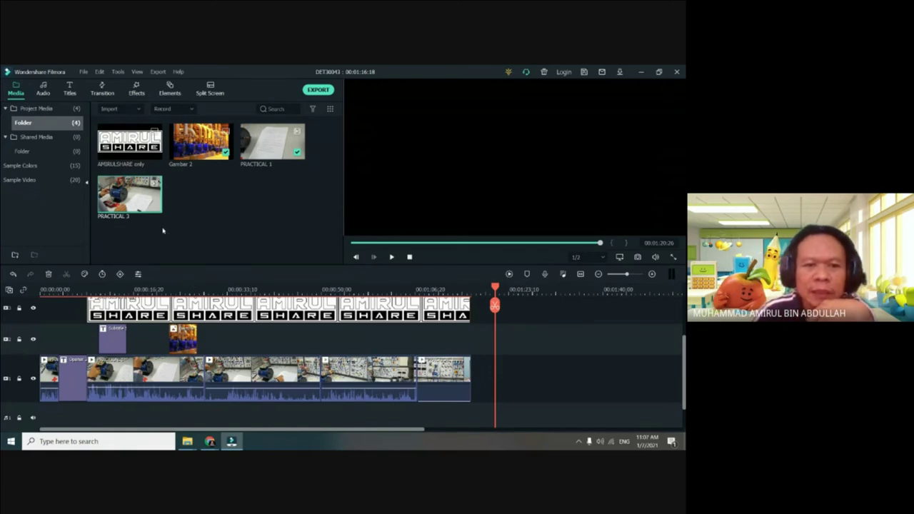
click(155, 206)
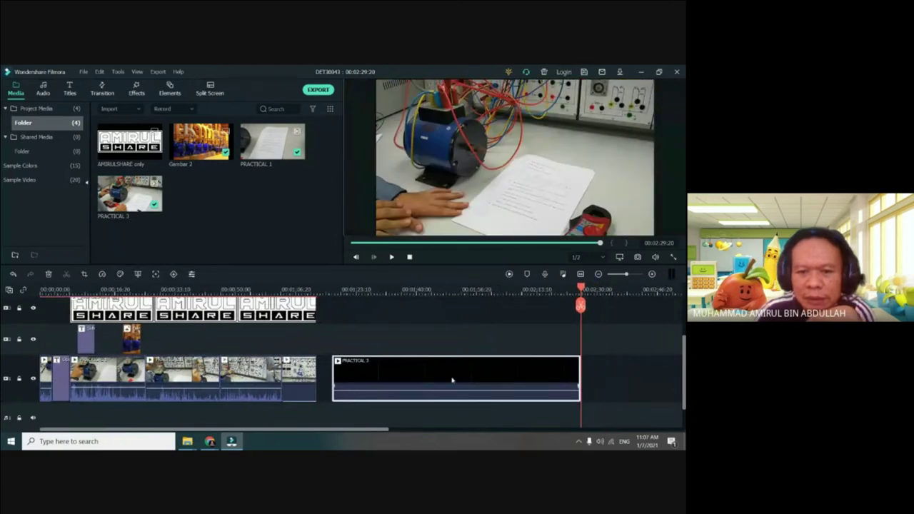
- Insert the Opener 1 title at 00:01:17:07, above the gap before the PRACTICAL 3 clip
click(321, 369)
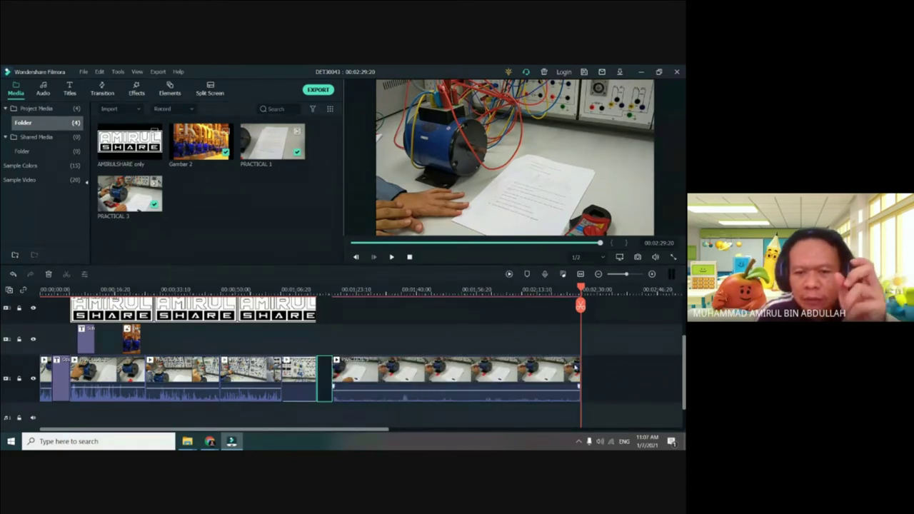
right_click(344, 393)
click(330, 377)
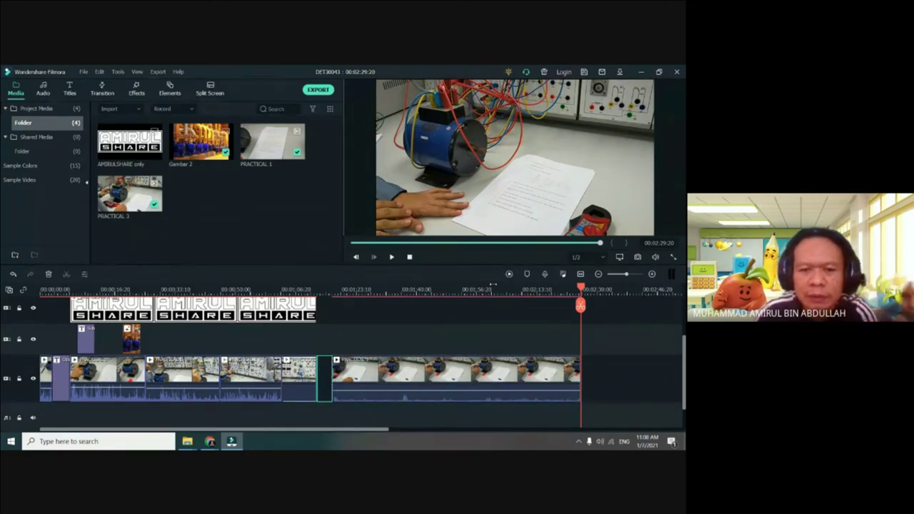
click(329, 328)
click(319, 328)
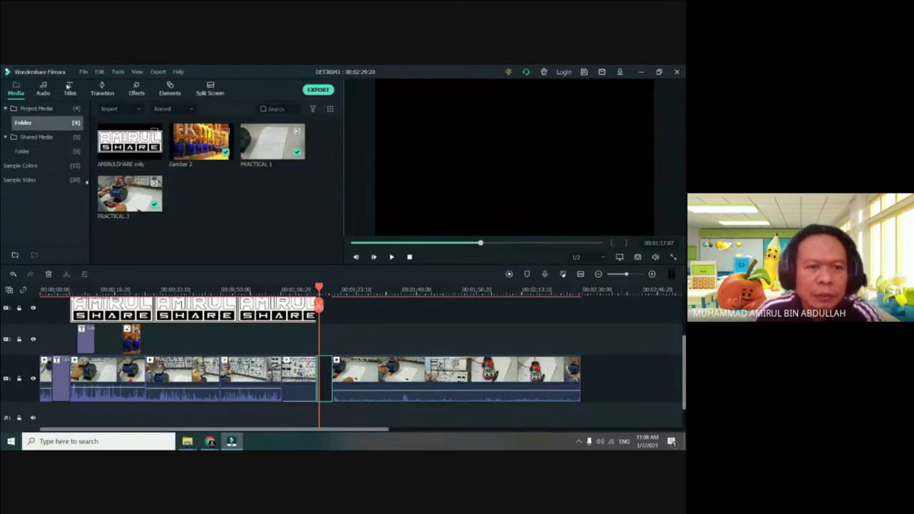
click(69, 89)
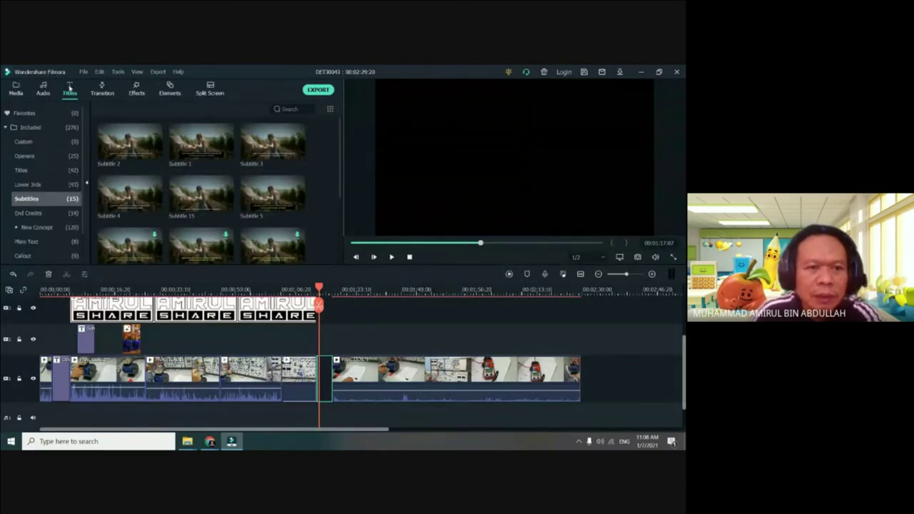
click(48, 160)
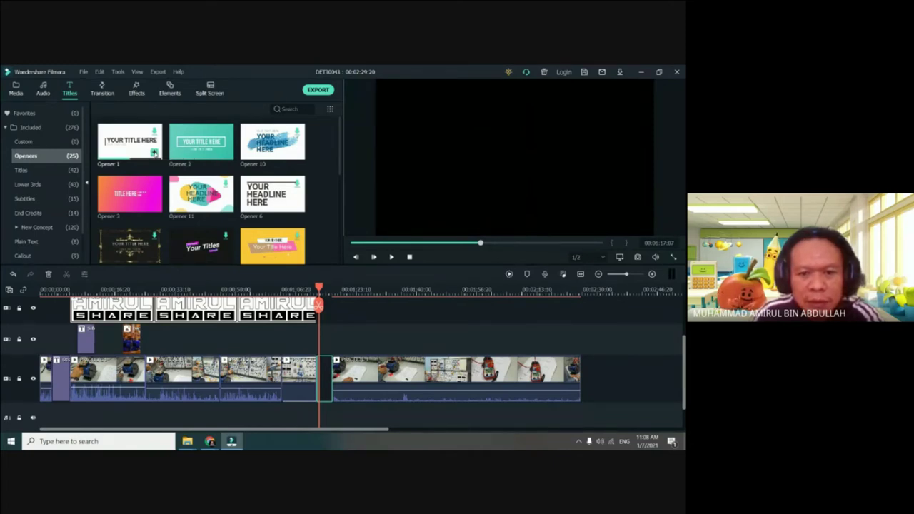
click(153, 153)
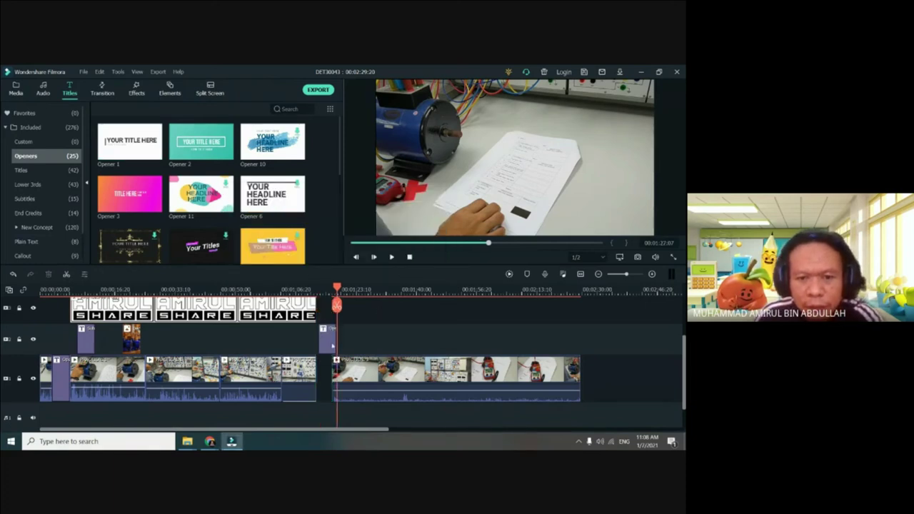
- Move the new Opener 1 title into the gap on the main video track, directly before the PRACTICAL 3 clip
click(325, 337)
click(325, 357)
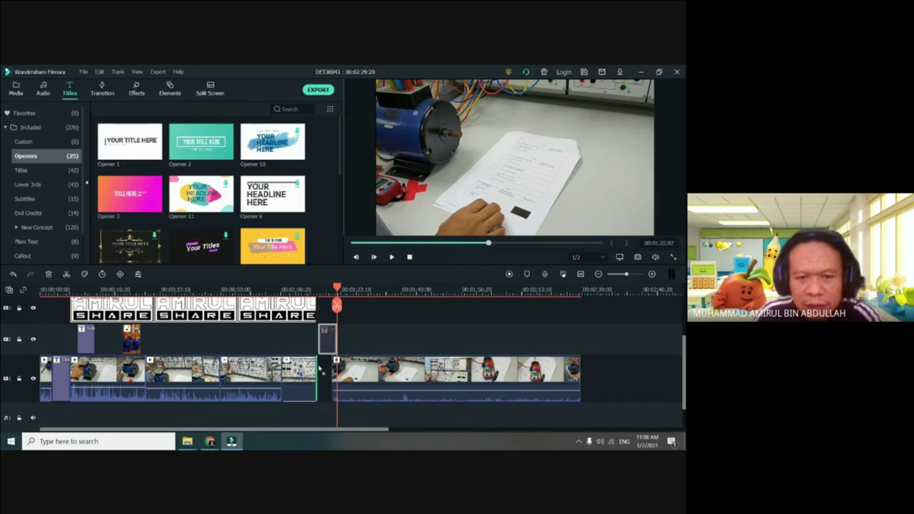
click(320, 368)
drag(320, 368, 344, 376)
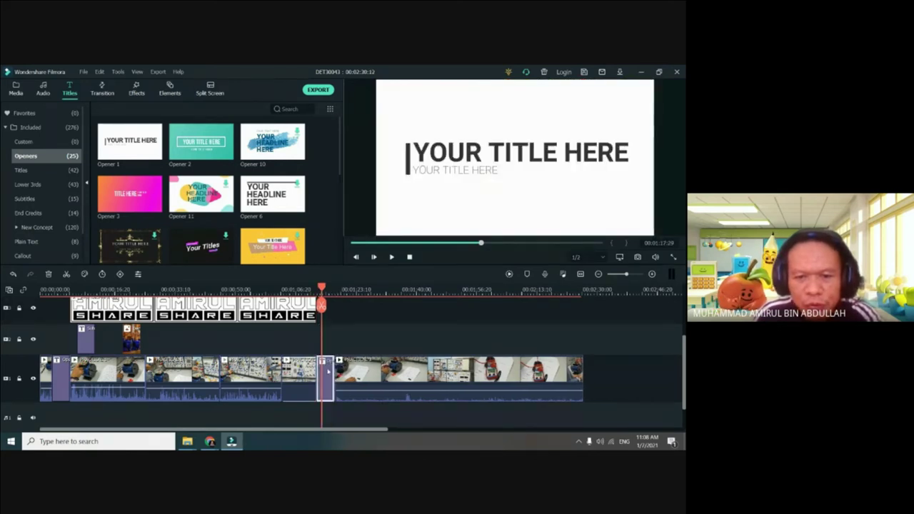
- Open the new opener for editing and replace its small lower text line with DET30043
double_click(328, 370)
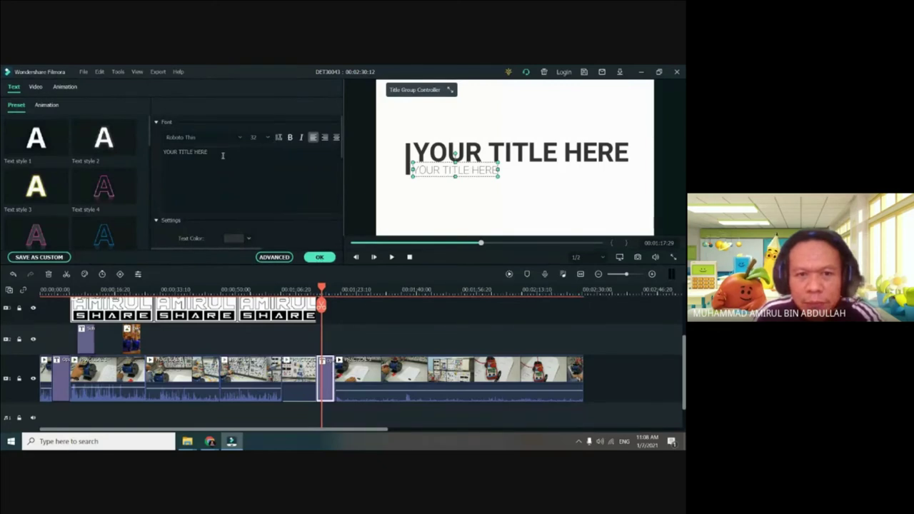
drag(216, 151, 157, 163)
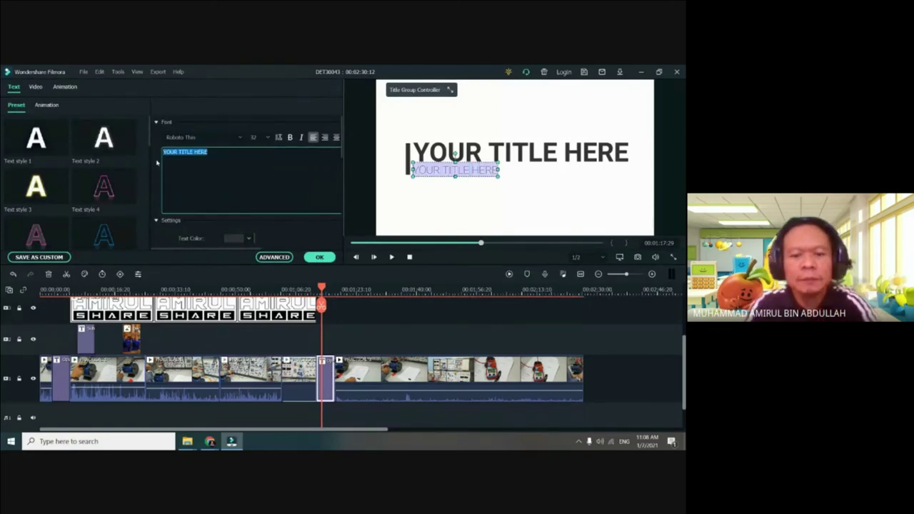
text(D)
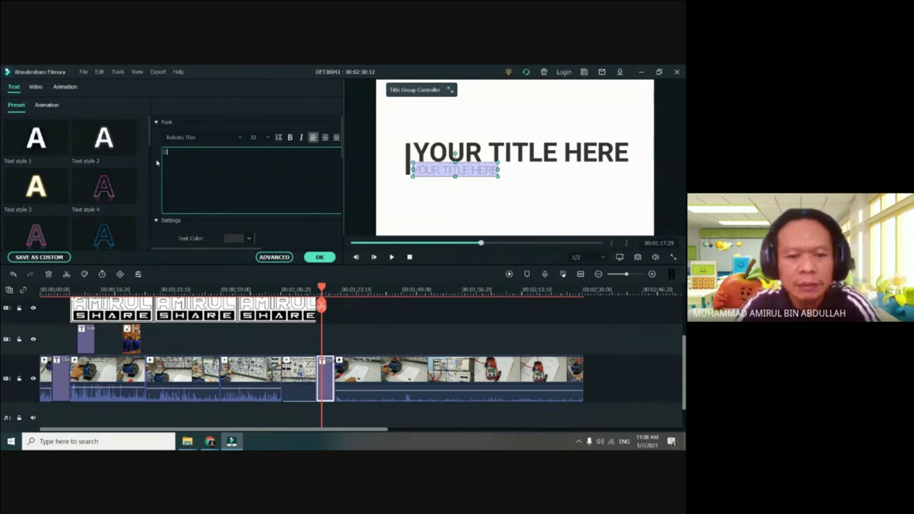
text(ET)
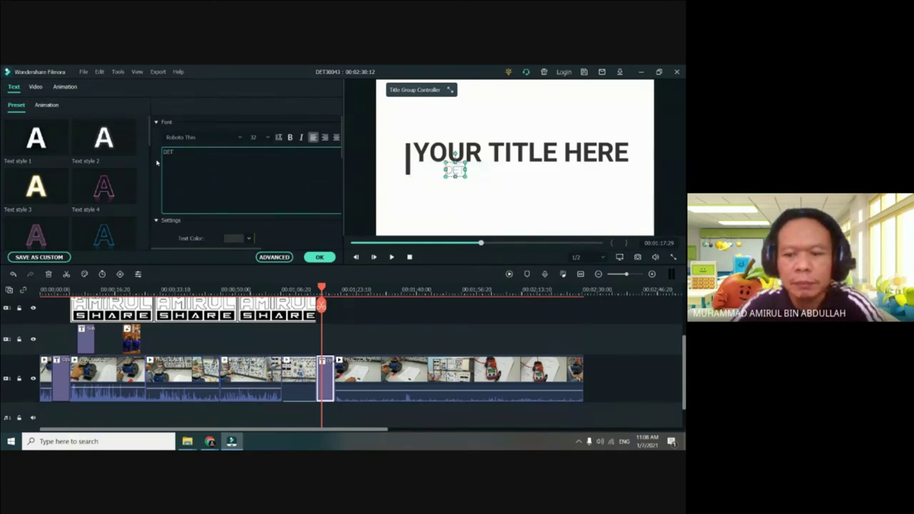
text(3)
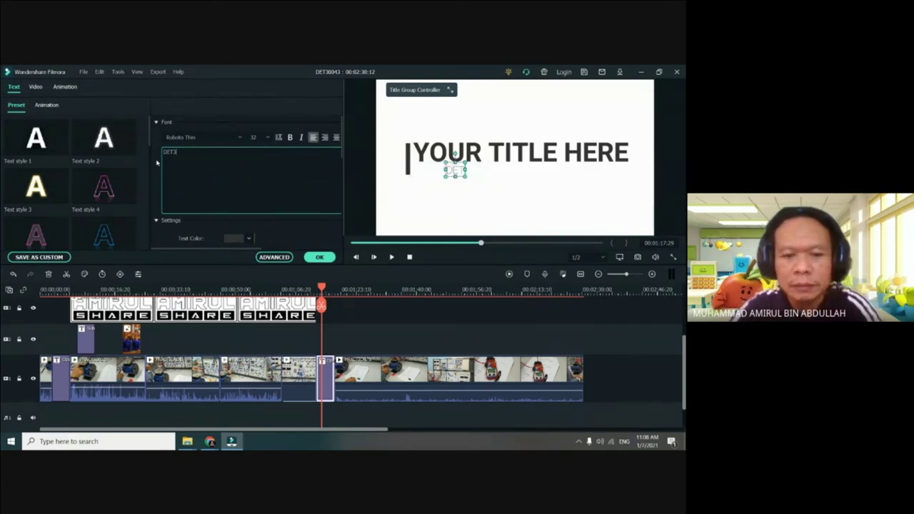
text(0043)
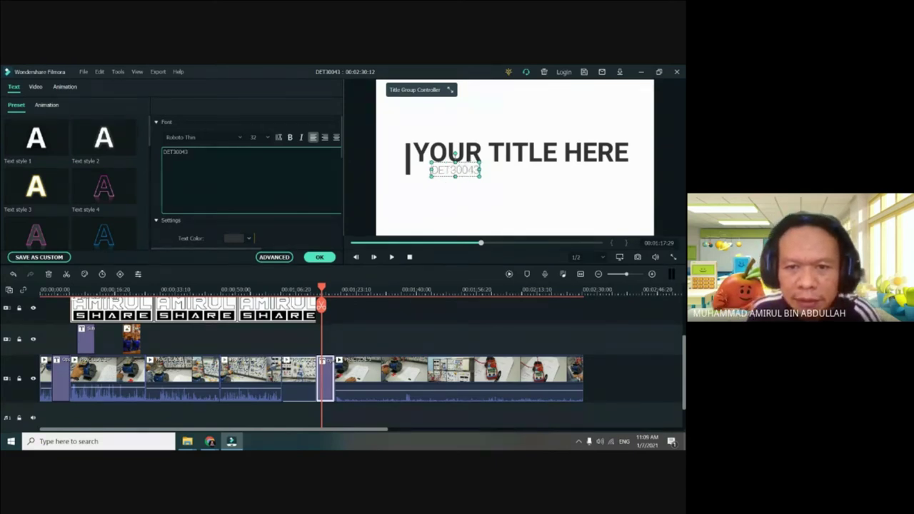
- Replace the opener's large placeholder heading with "PRATICAL 2"
click(446, 173)
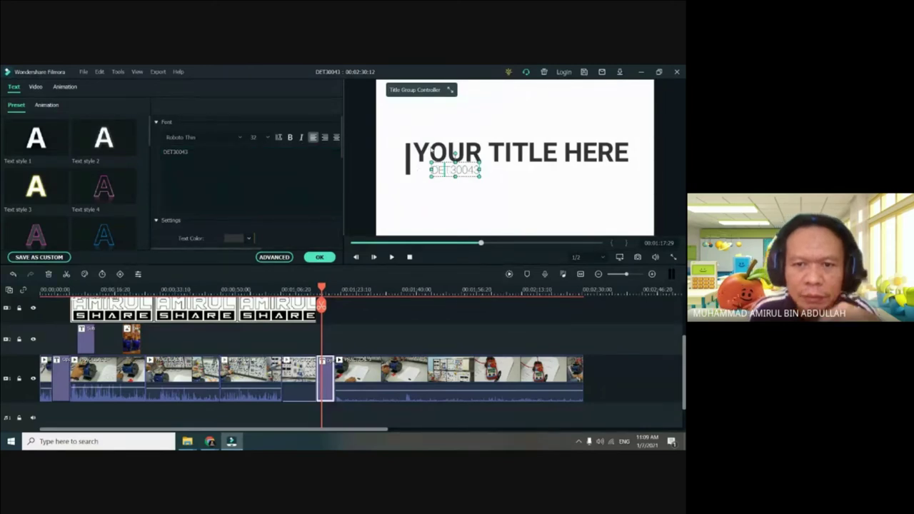
click(420, 161)
click(212, 151)
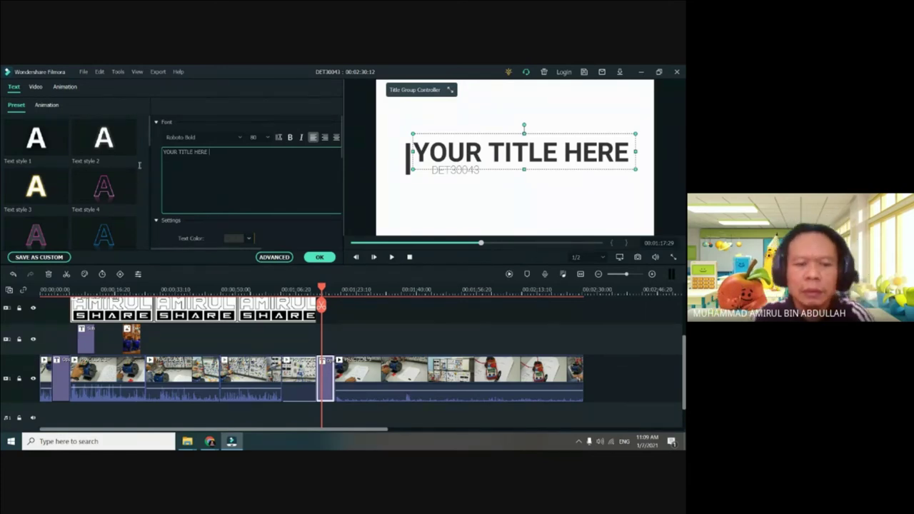
key(BackSpace)
key(BackSpace)
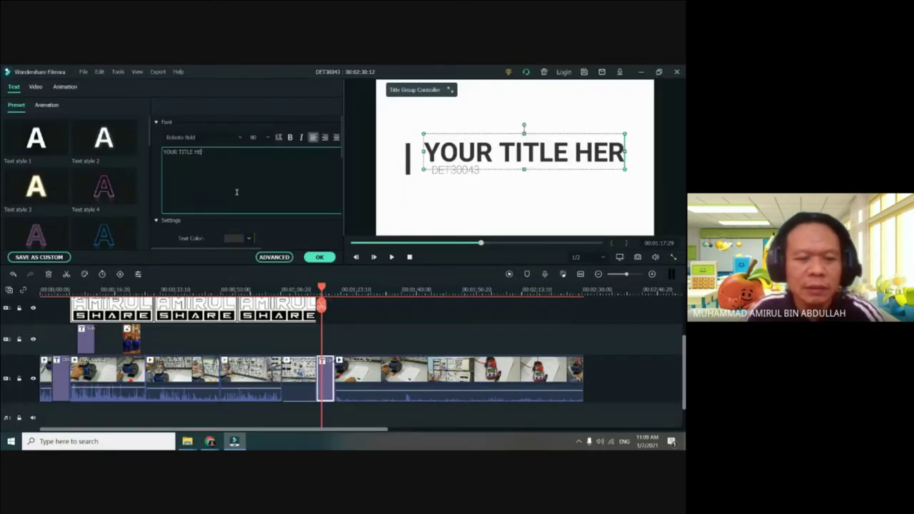
key(BackSpace)
key(BackSpace)
key(BackSpace)
key(BackSpace)
key(BackSpace)
key(BackSpace)
key(BackSpace)
key(BackSpace)
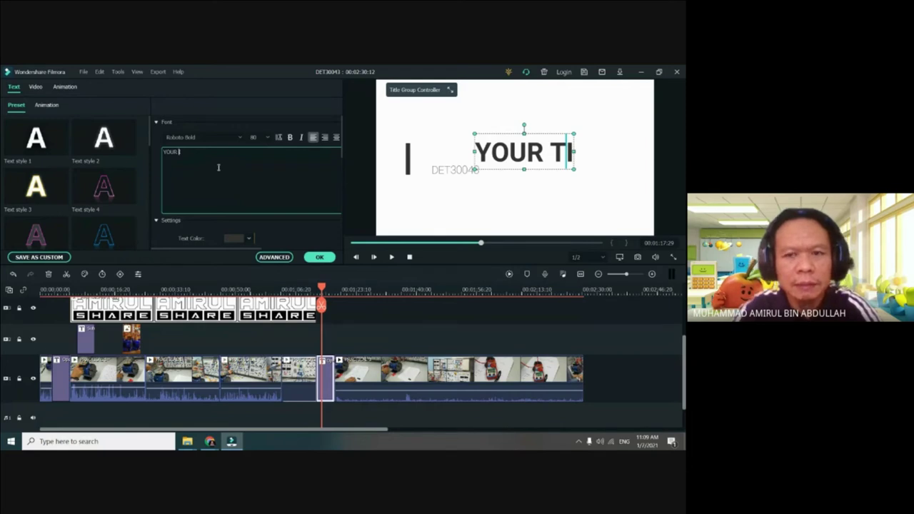
key(BackSpace)
key(BackSpace)
key(BackSpace)
key(BackSpace)
key(BackSpace)
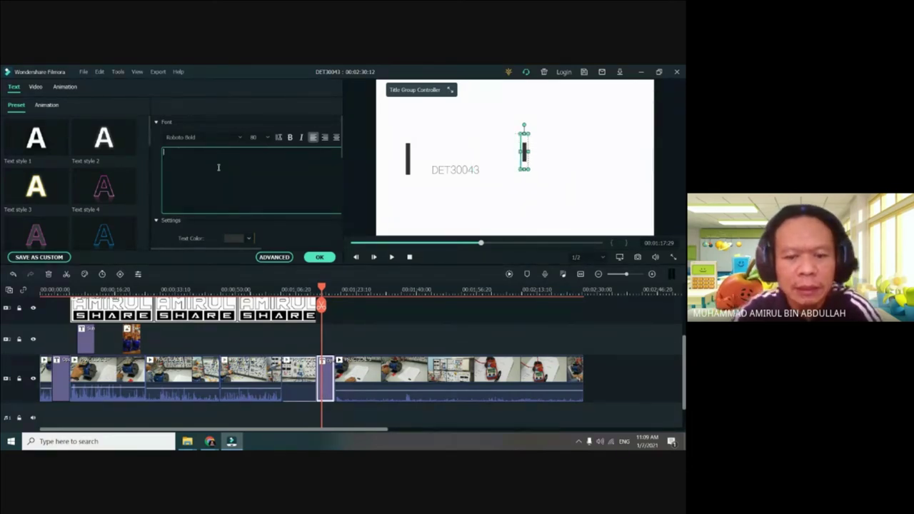
text(PRATICAL)
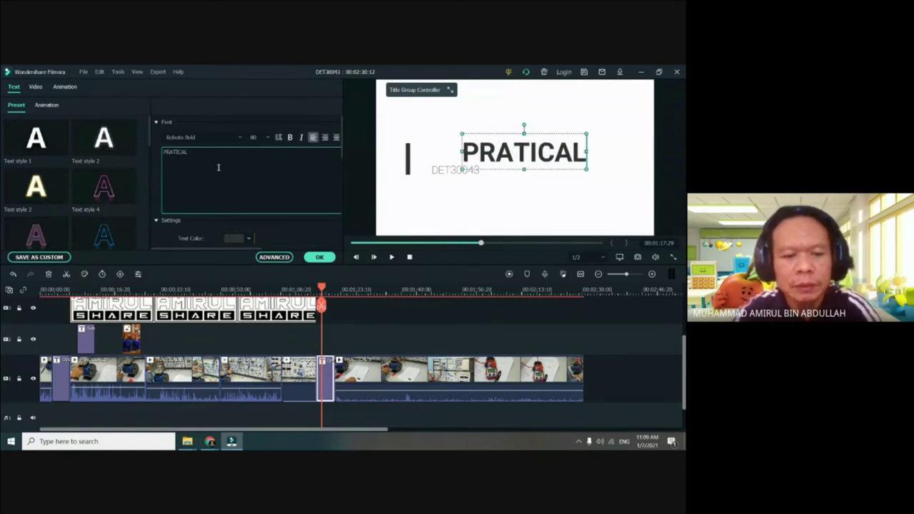
text( 2)
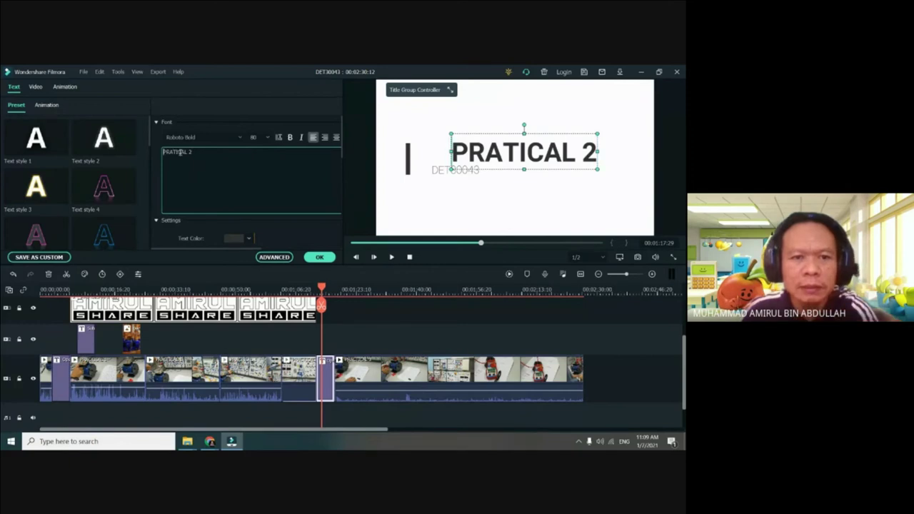
- Correct the opener heading's spelling to "PRACTICAL 2" by inserting the missing C
key(Right)
key(Right)
key(Right)
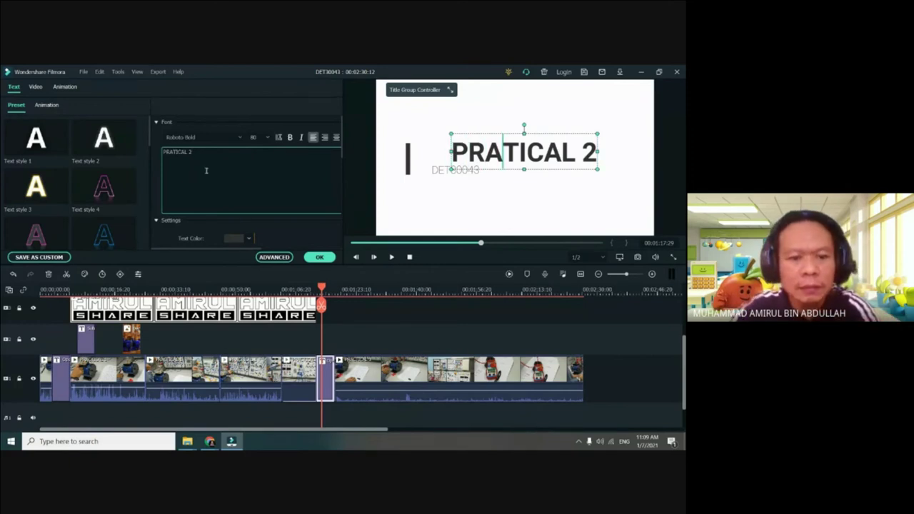
text(C)
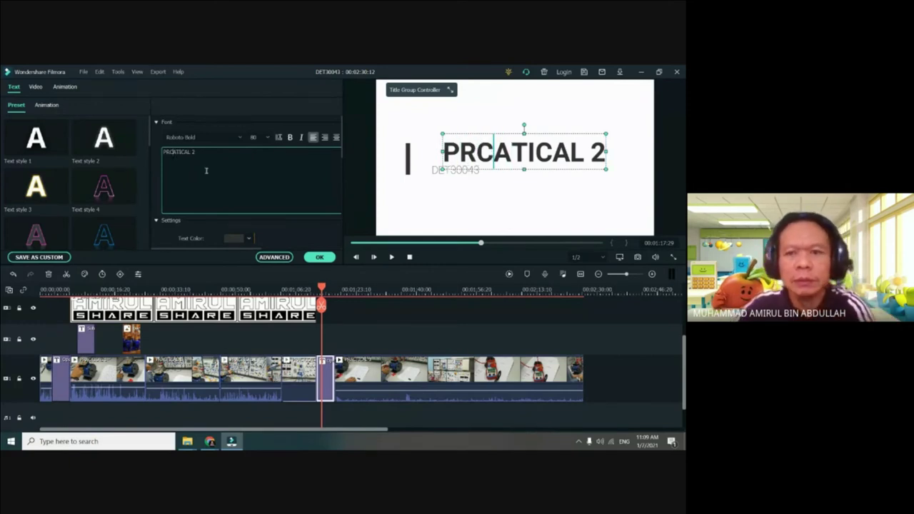
key(Right)
key(Left)
key(Left)
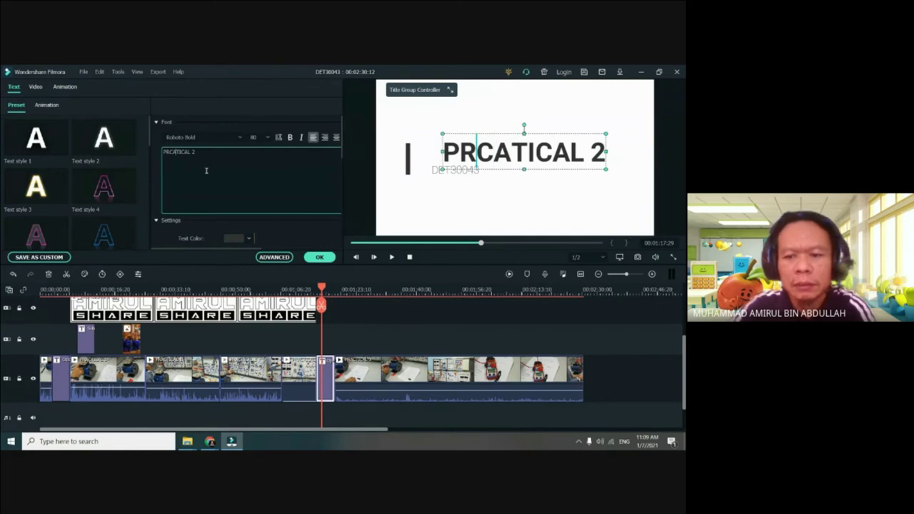
key(Delete)
key(Right)
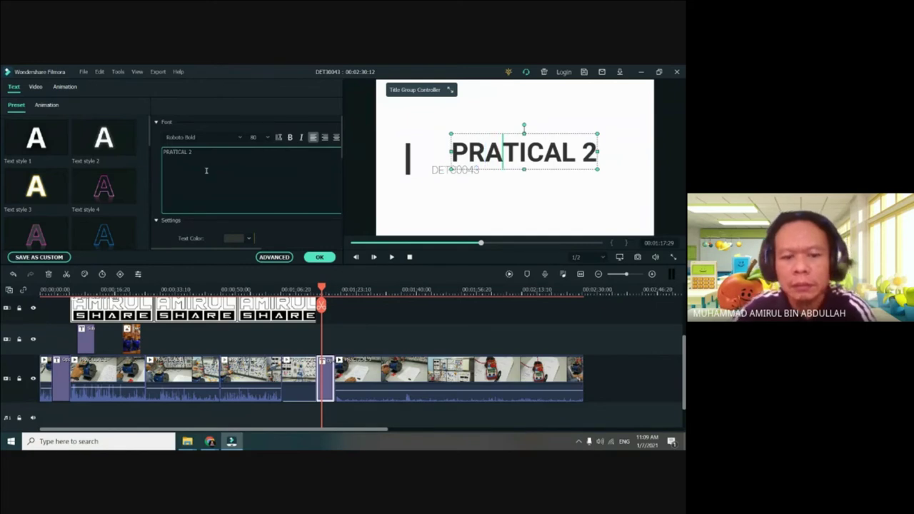
text(C)
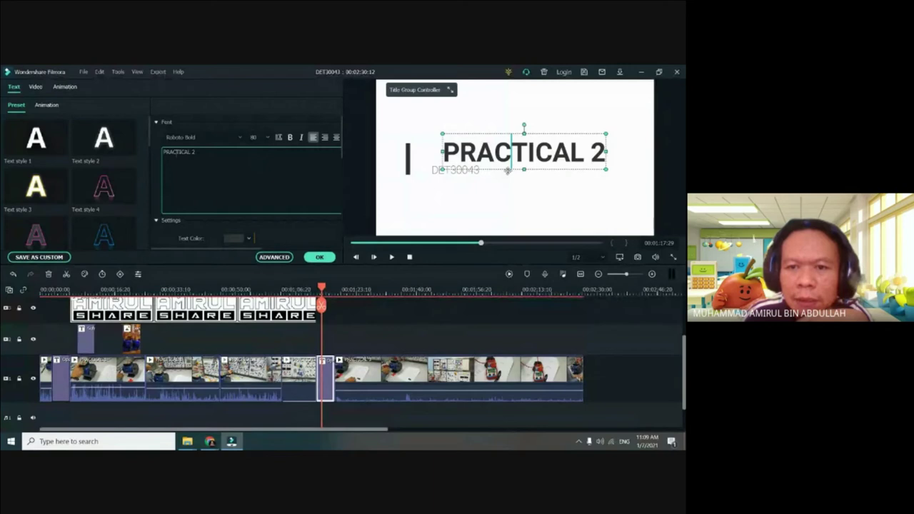
- Align the PRACTICAL 2 heading beside the opener's vertical bar with DET30043 directly beneath it, and apply the title edit
drag(510, 169, 465, 172)
click(464, 171)
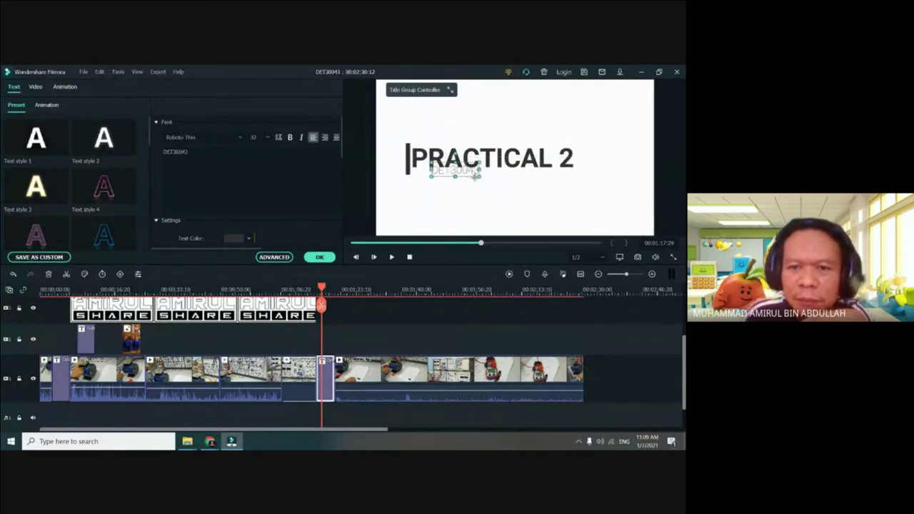
mouse_move(471, 177)
mouse_down()
mouse_move(458, 181)
mouse_move(486, 167)
mouse_up()
click(471, 166)
click(464, 175)
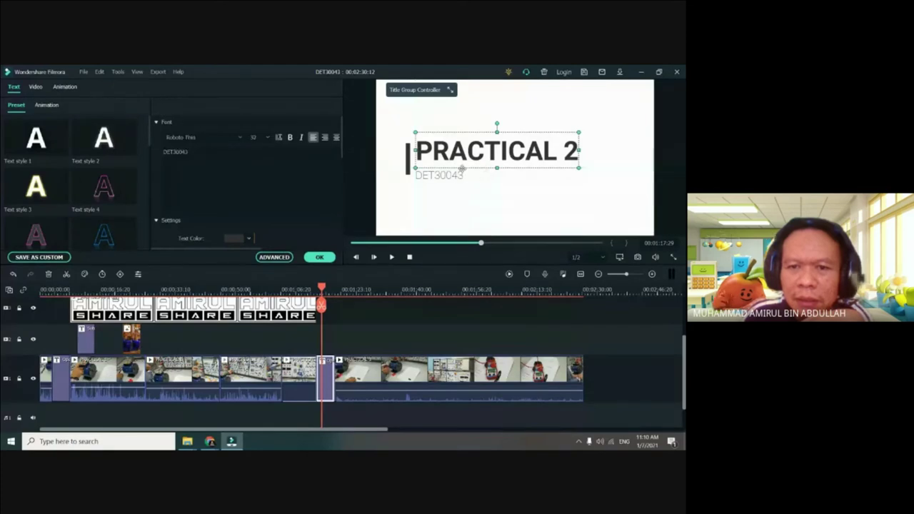
click(454, 178)
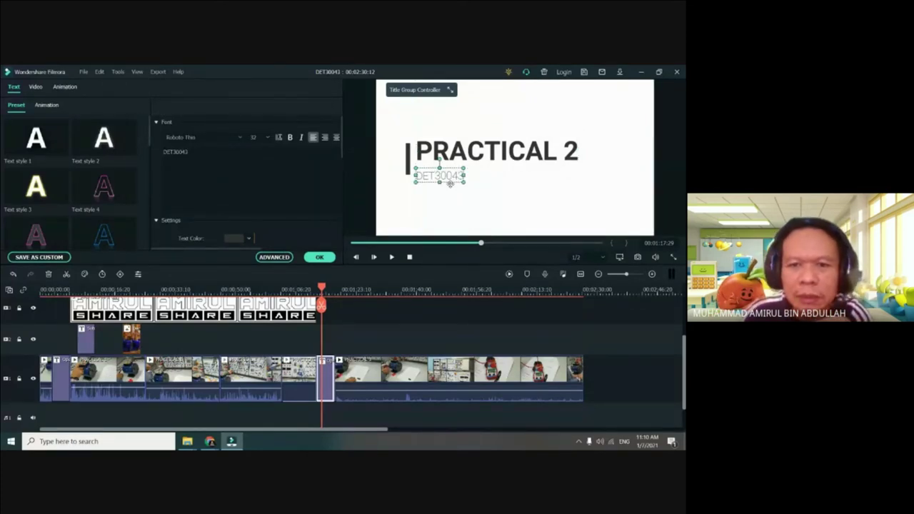
mouse_move(450, 183)
mouse_down()
mouse_move(456, 158)
mouse_move(452, 180)
mouse_up()
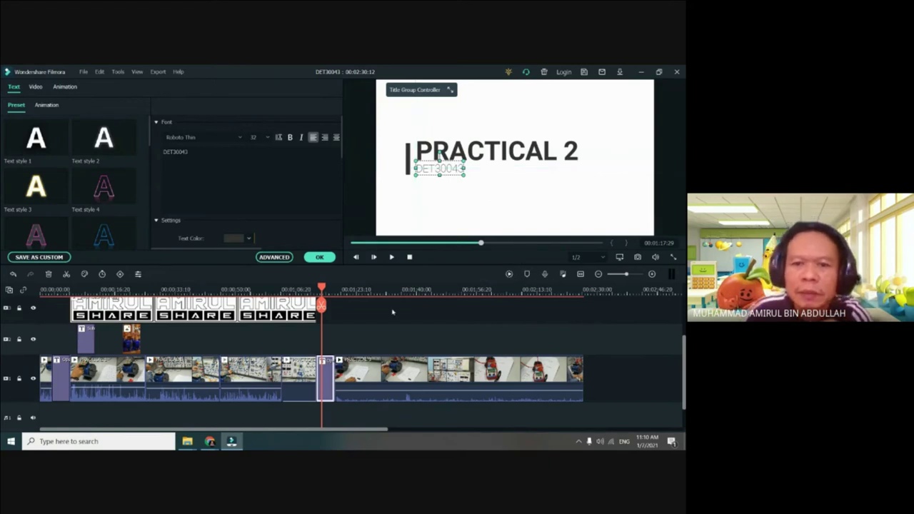
click(320, 257)
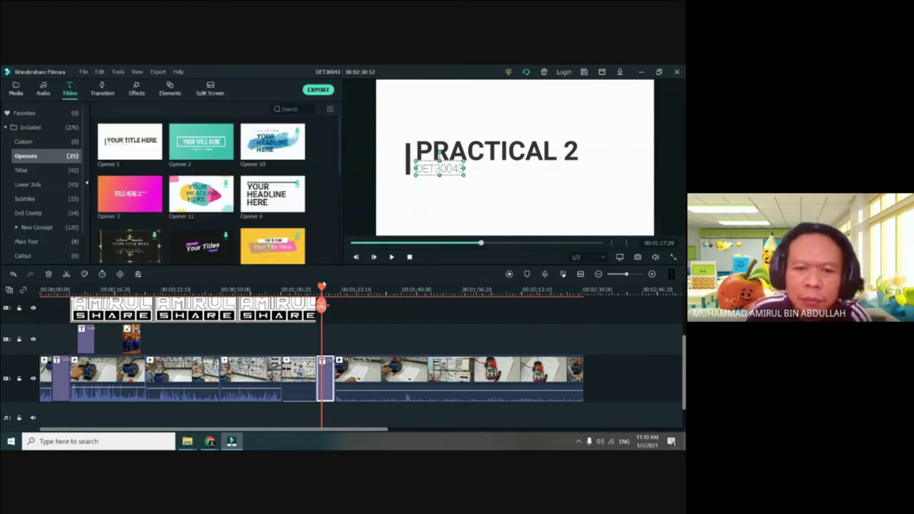
- Play the PRACTICAL 2 opener from just before it into the start of the following clip
drag(321, 288, 312, 288)
key(space)
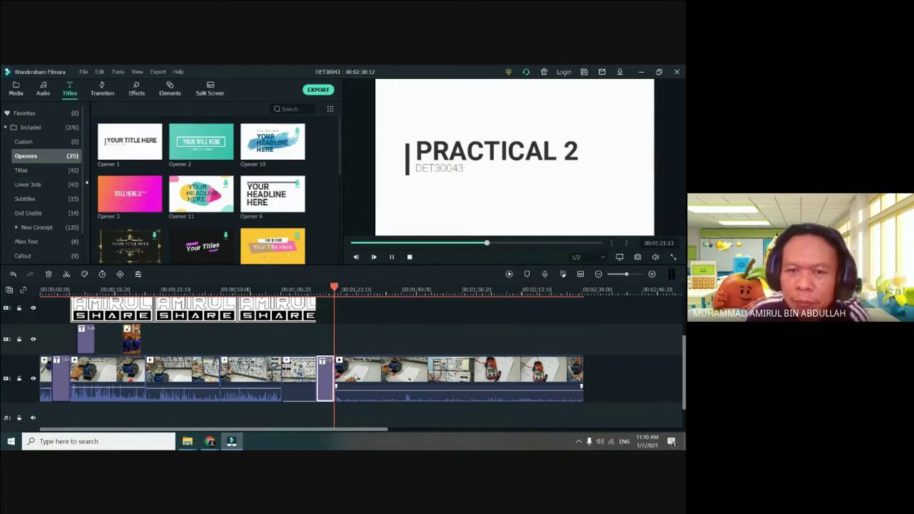
key(space)
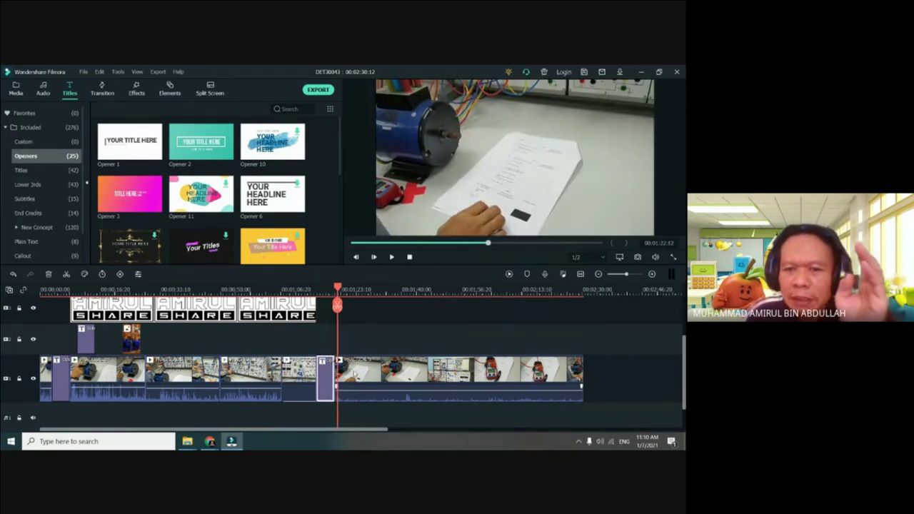
- Split the last clip on the main video track at about 00:01:32:27 and delete the part after the cut
drag(337, 305, 376, 305)
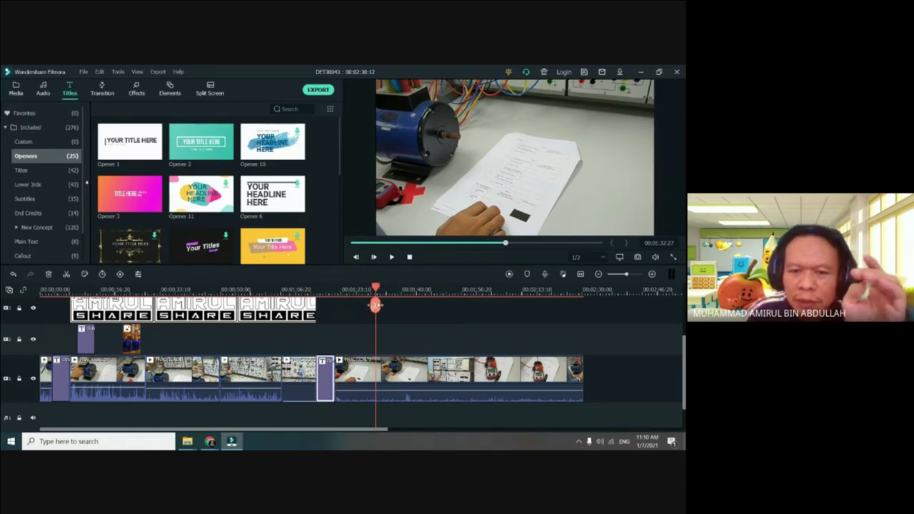
click(415, 372)
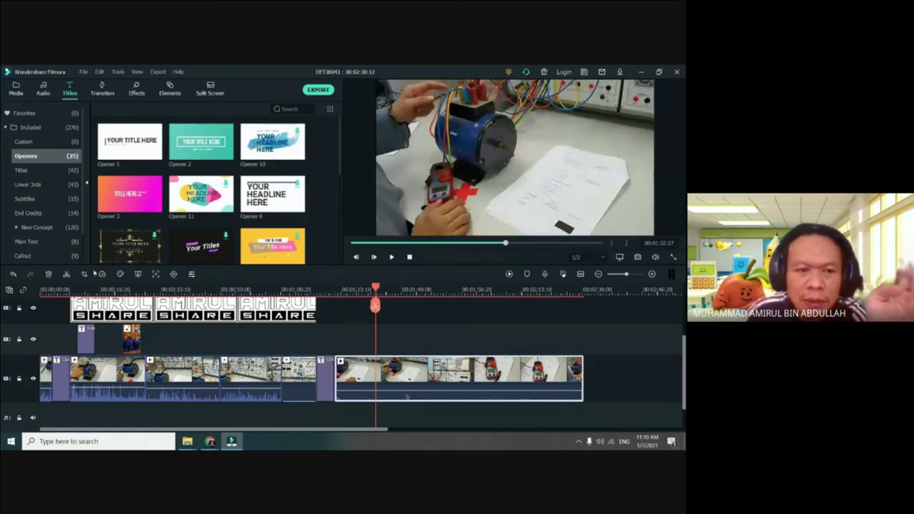
click(68, 274)
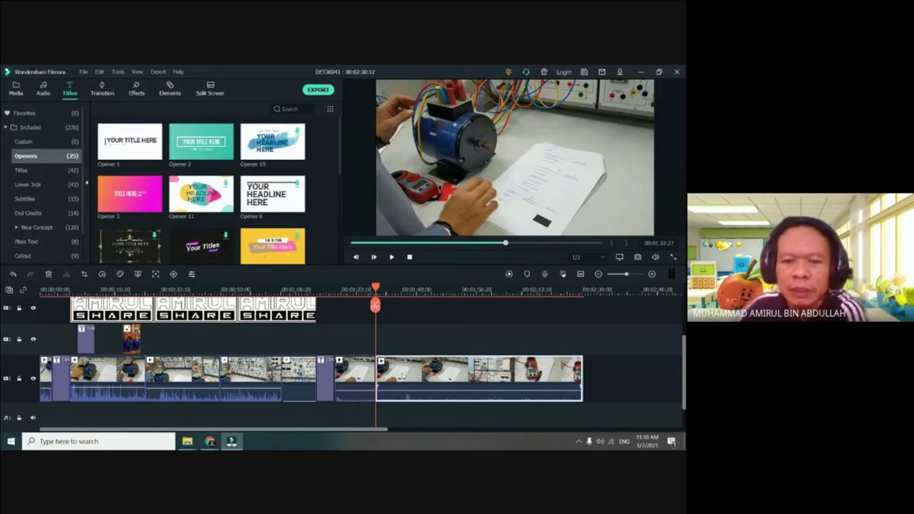
key(Delete)
key(space)
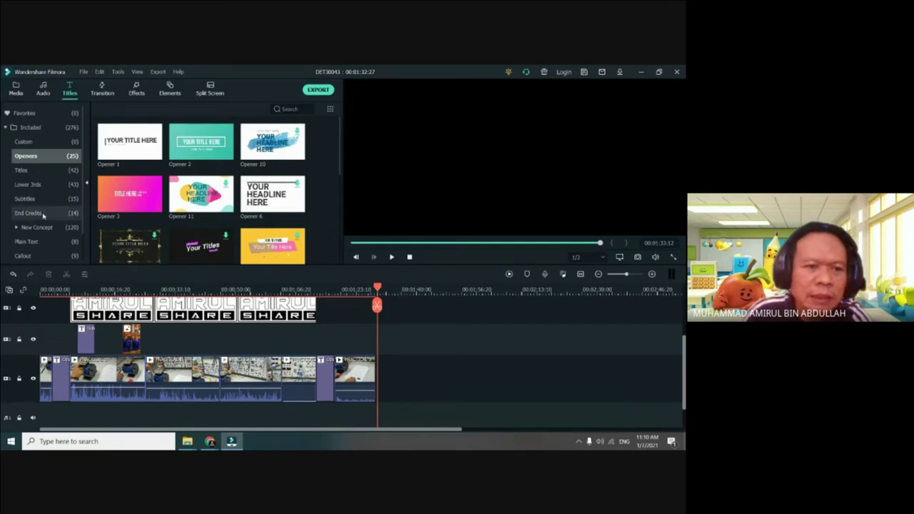
- Download the Credit 3 end credit and add it to the main video track after the trimmed last clip
click(72, 213)
scroll(207, 215, down, 3)
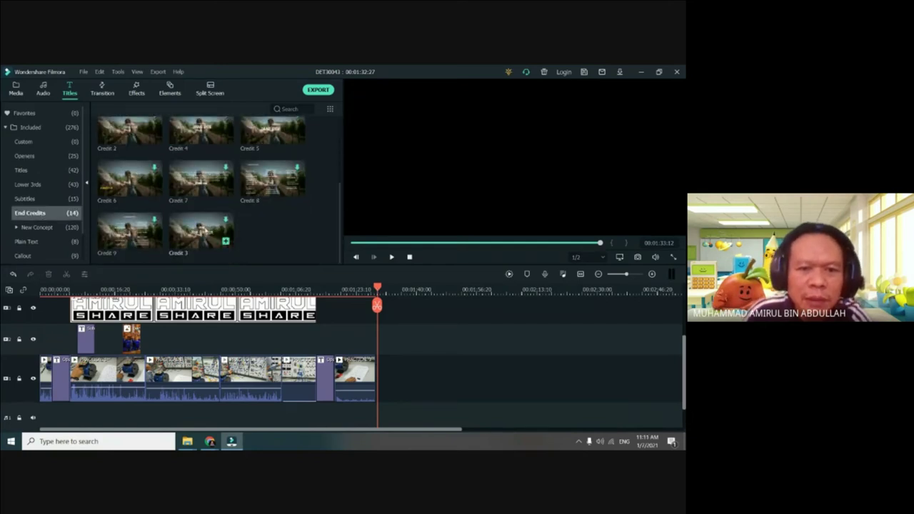
click(226, 242)
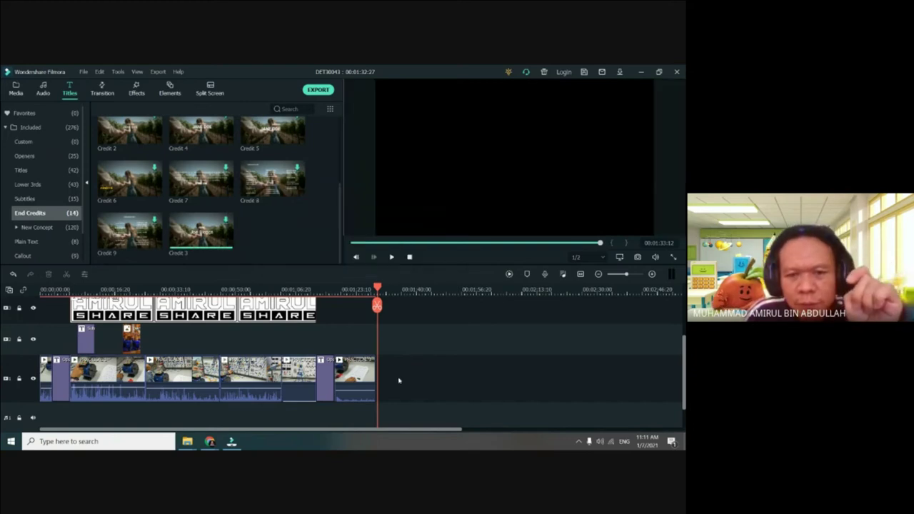
click(389, 288)
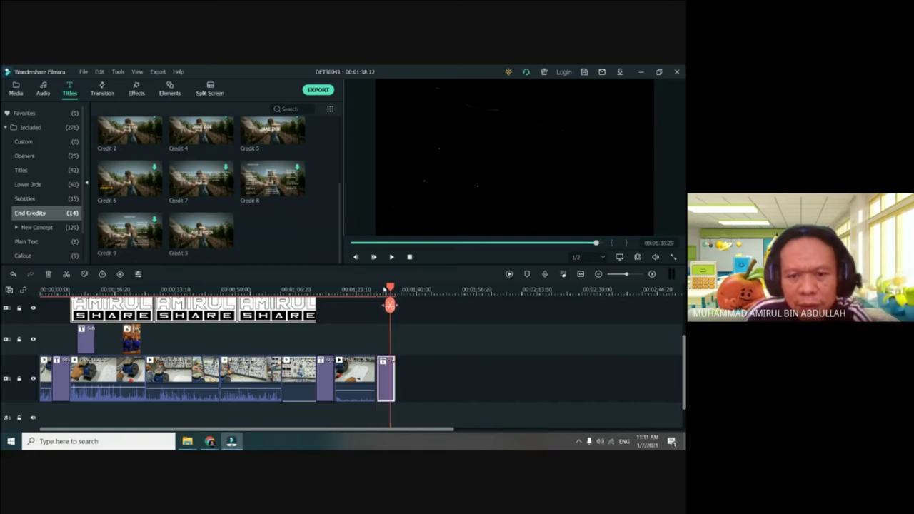
click(380, 288)
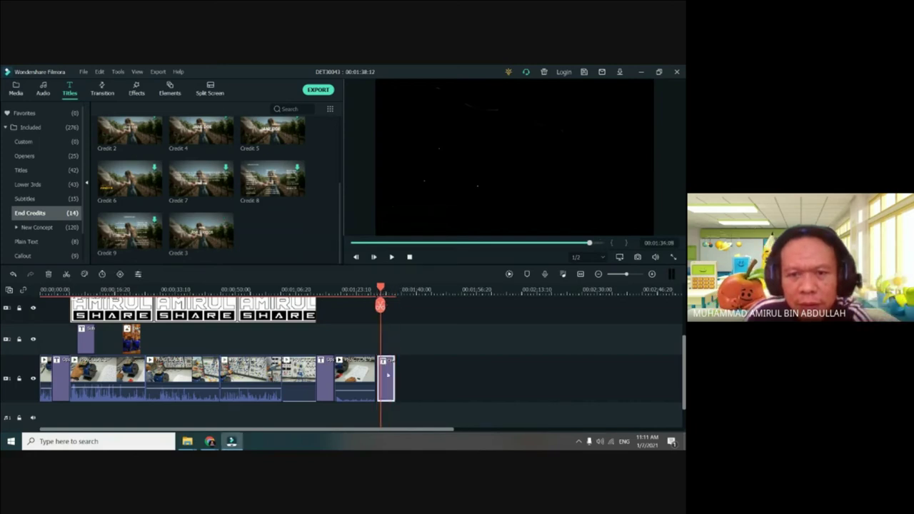
- Open the end credit for editing and replace its STARRING line with OLEH
double_click(386, 374)
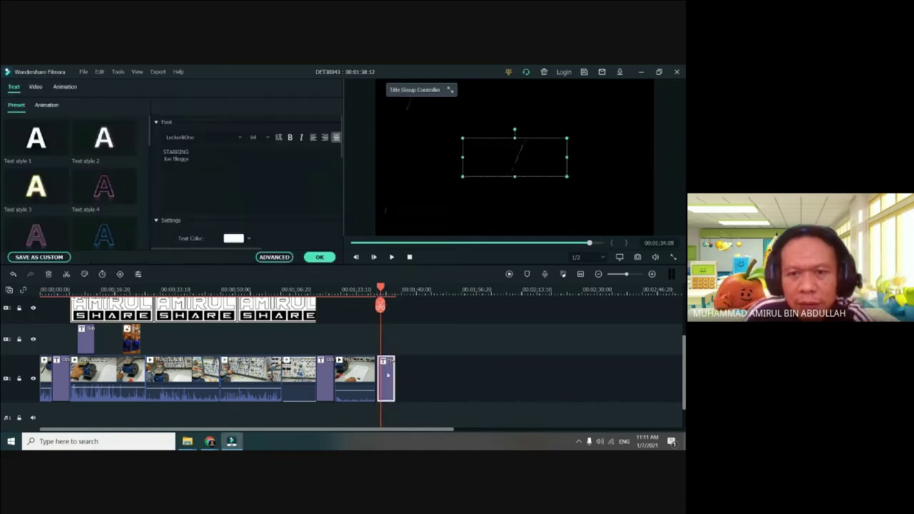
click(190, 152)
drag(190, 152, 159, 150)
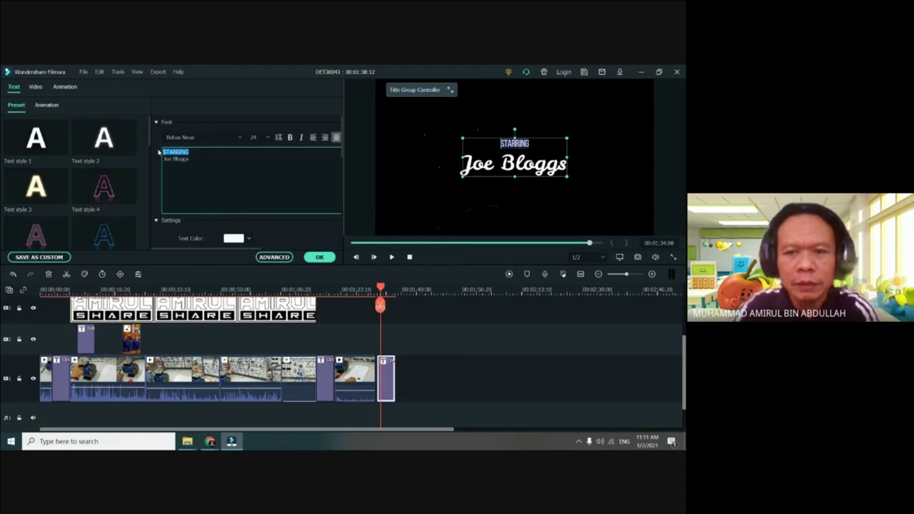
text(DI)
text(EH)
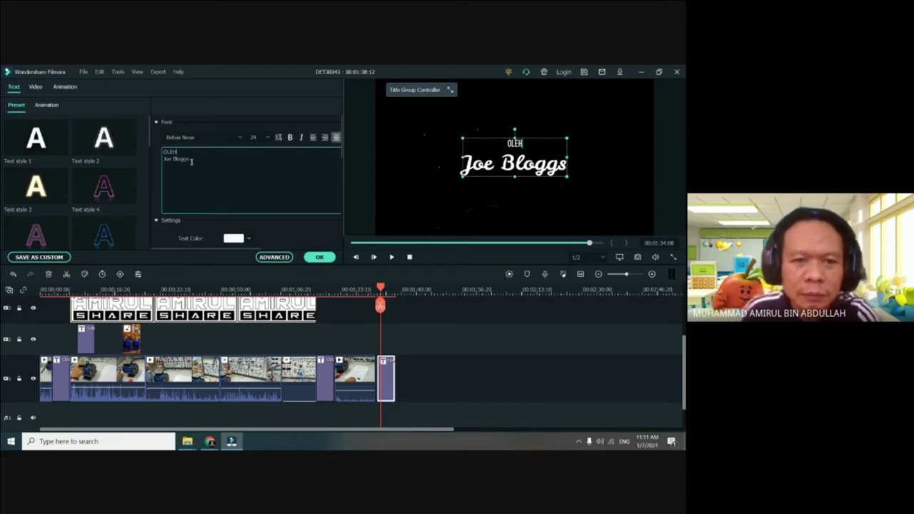
- Replace the placeholder name under OLEH with the author's first name, retyping it in capitalised lower case
triple_click(164, 157)
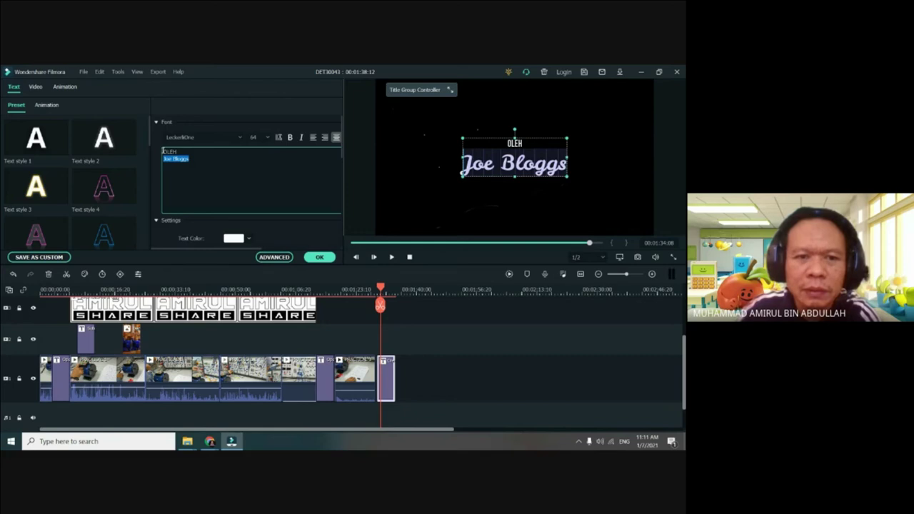
text(aml)
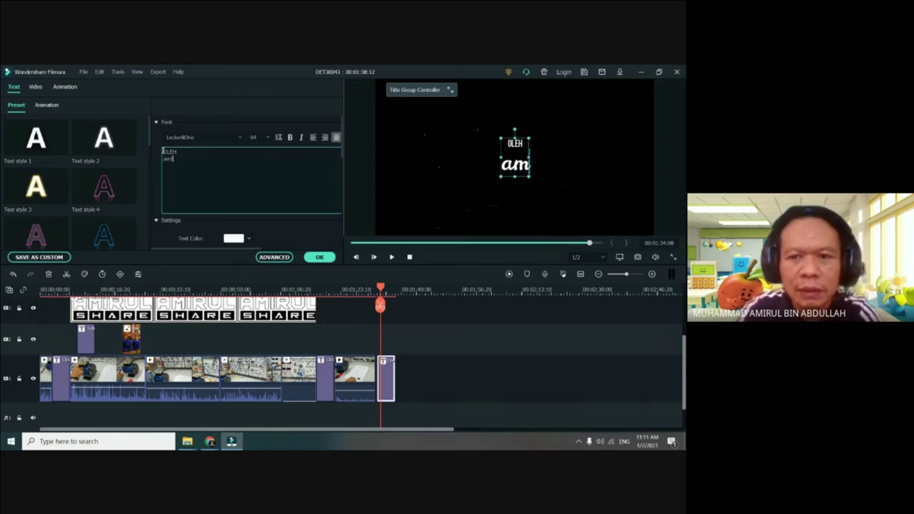
text(RUKL)
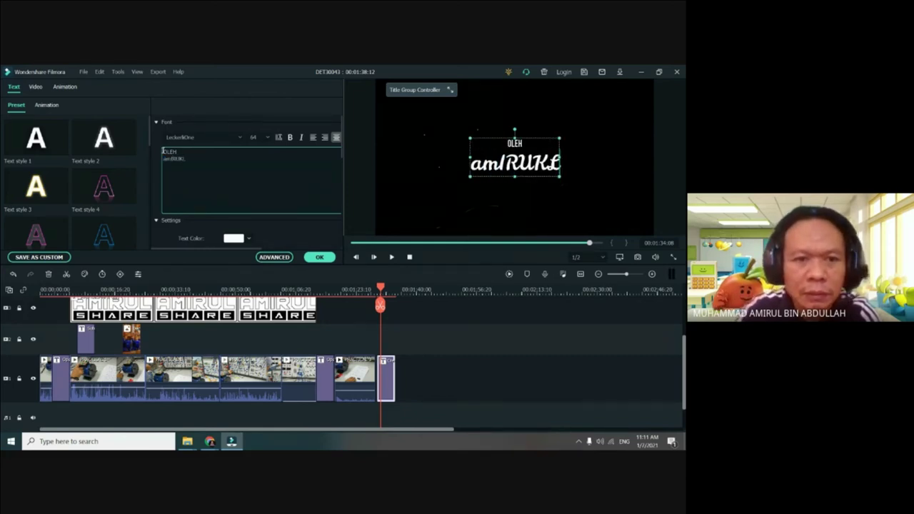
key(BackSpace)
key(BackSpace)
key(BackSpace)
key(BackSpace)
key(BackSpace)
key(BackSpace)
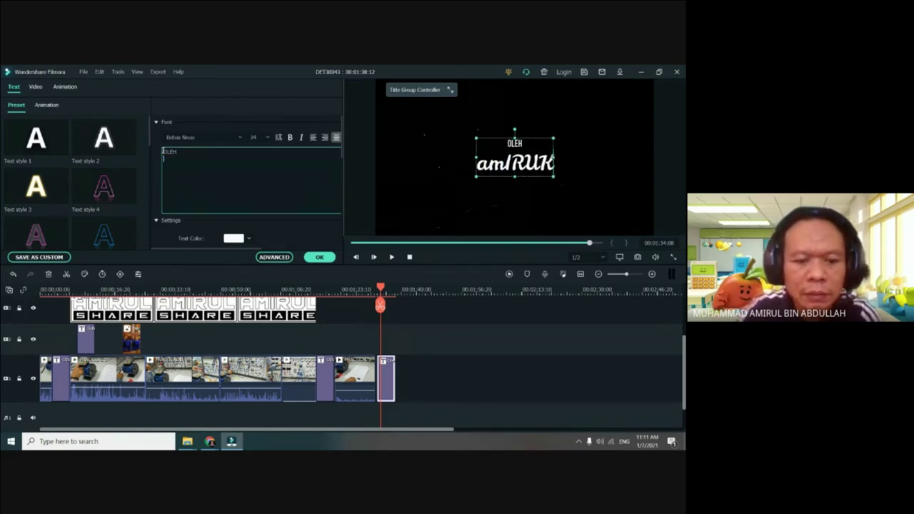
text(Am)
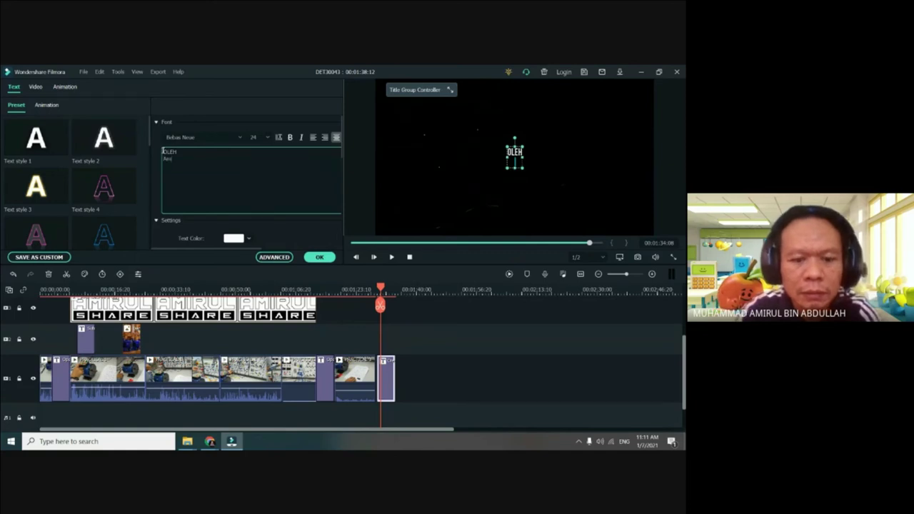
text(iru)
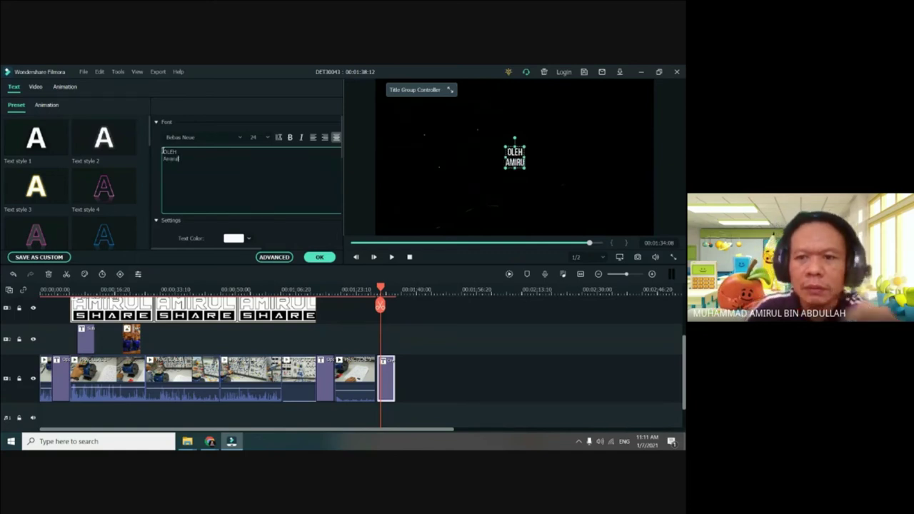
text(l)
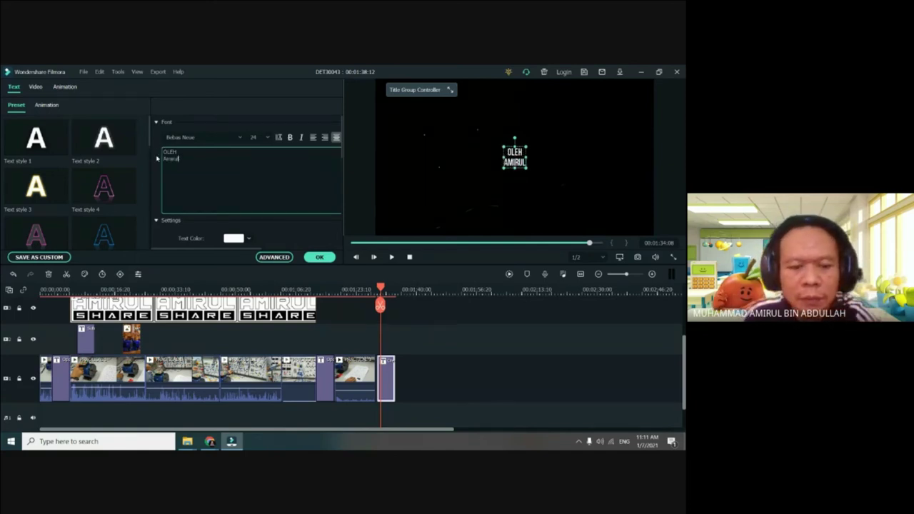
- Undo the credit's text changes and its insertion on the timeline, and close the title editor
key(ctrl+z)
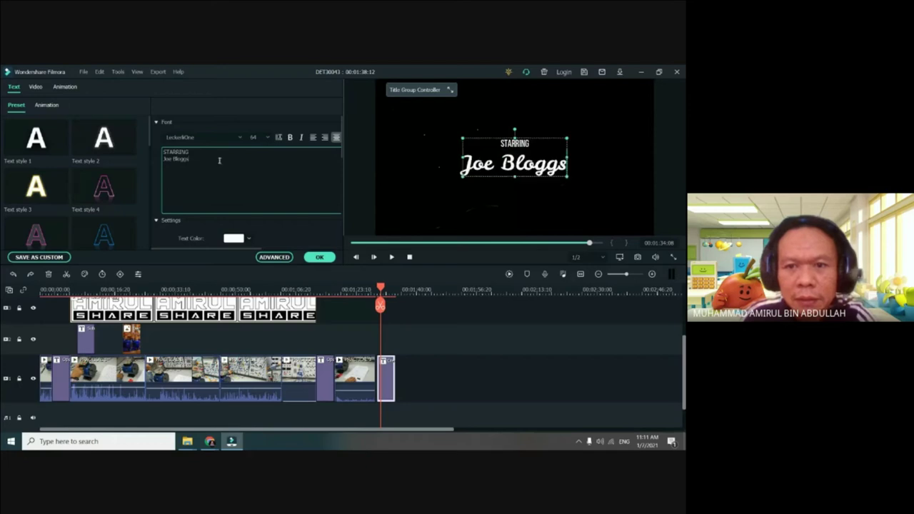
key(ctrl+z)
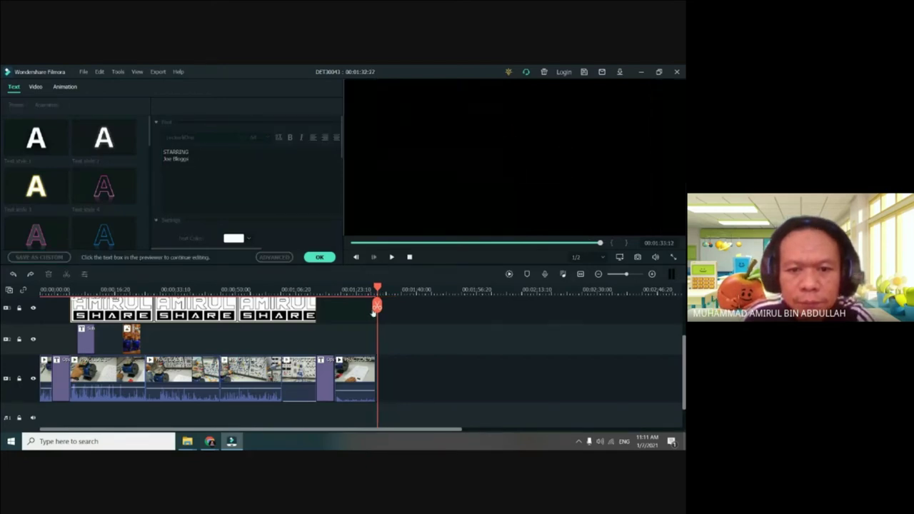
mouse_move(377, 288)
mouse_down()
mouse_move(363, 289)
mouse_move(391, 289)
mouse_up()
click(320, 257)
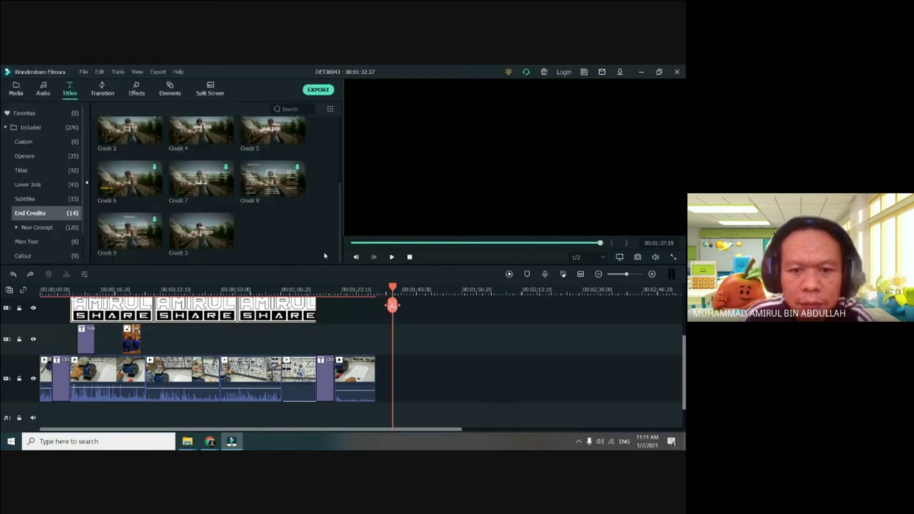
- Place the playhead at the end of the trimmed last clip and insert a fresh Credit 3 end credit there
click(378, 290)
click(373, 290)
click(377, 289)
mouse_move(201, 232)
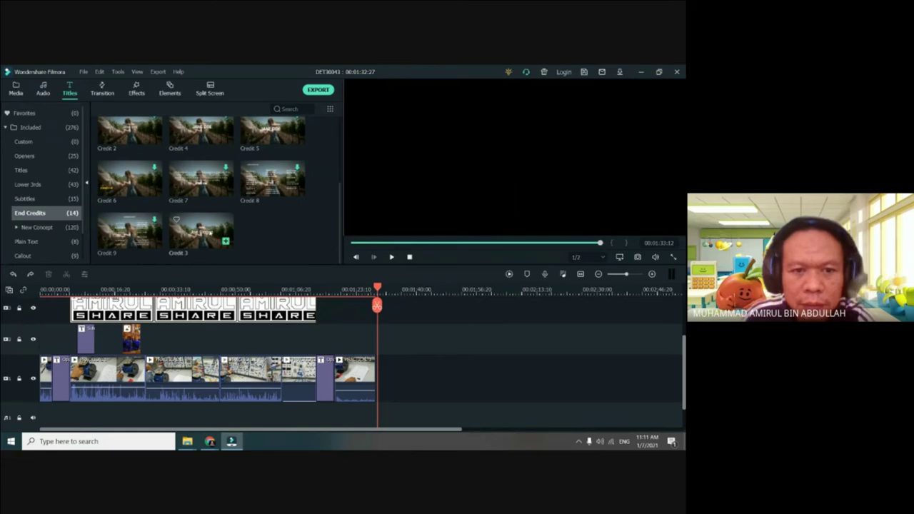
click(225, 243)
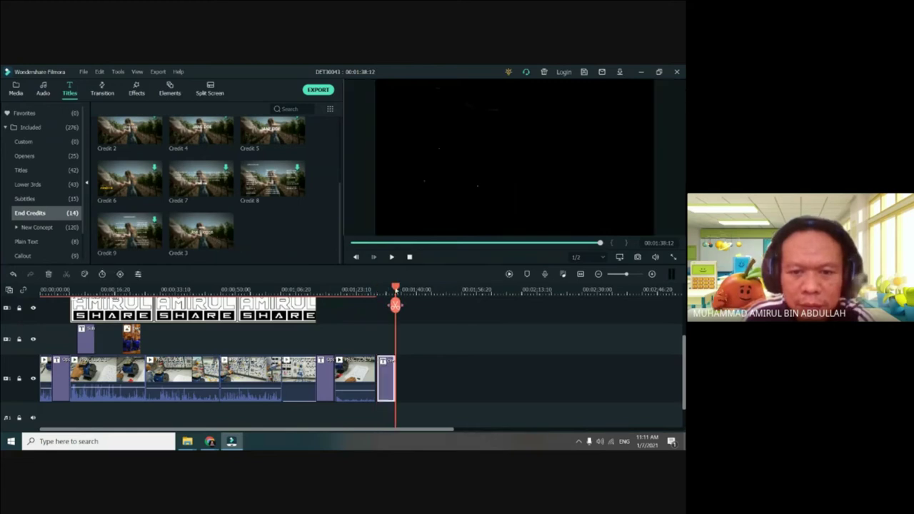
- Replace the end credit's STARRING line with lecturer and its placeholder name with the lecturer's first name, and apply the text
drag(396, 285, 383, 314)
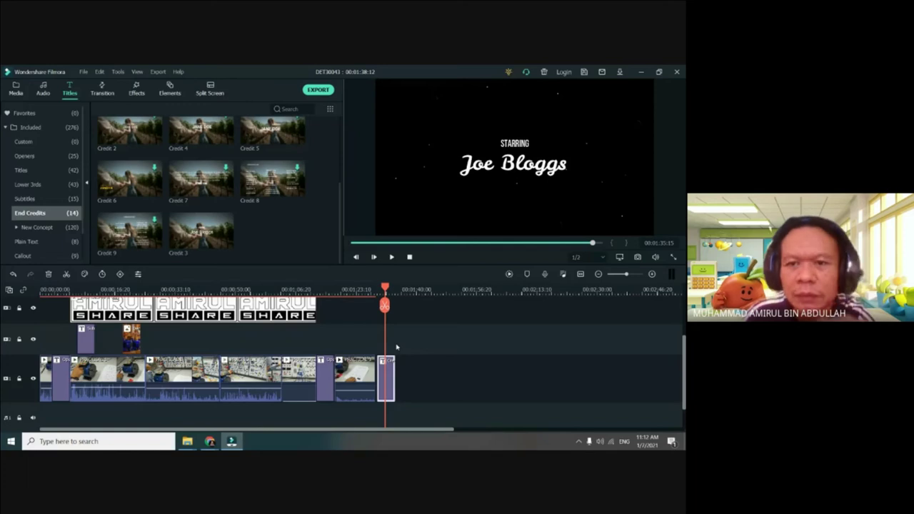
double_click(389, 383)
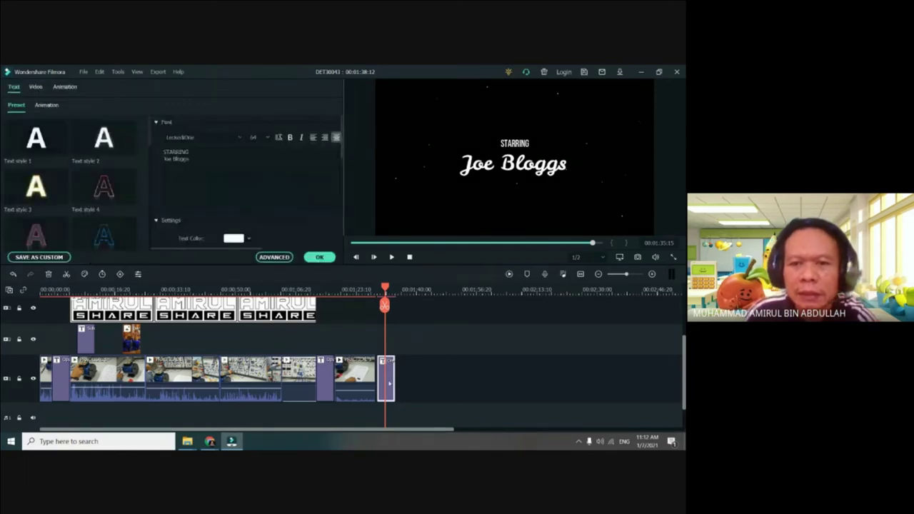
click(191, 159)
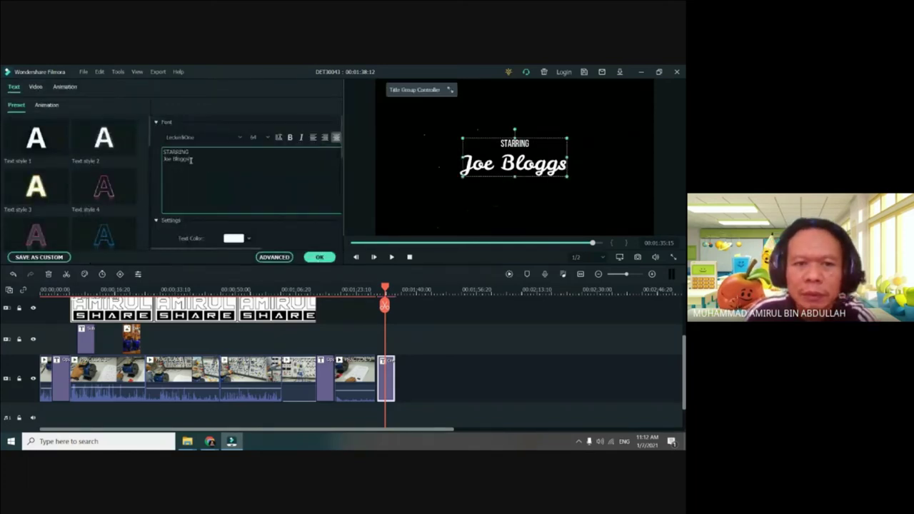
double_click(160, 152)
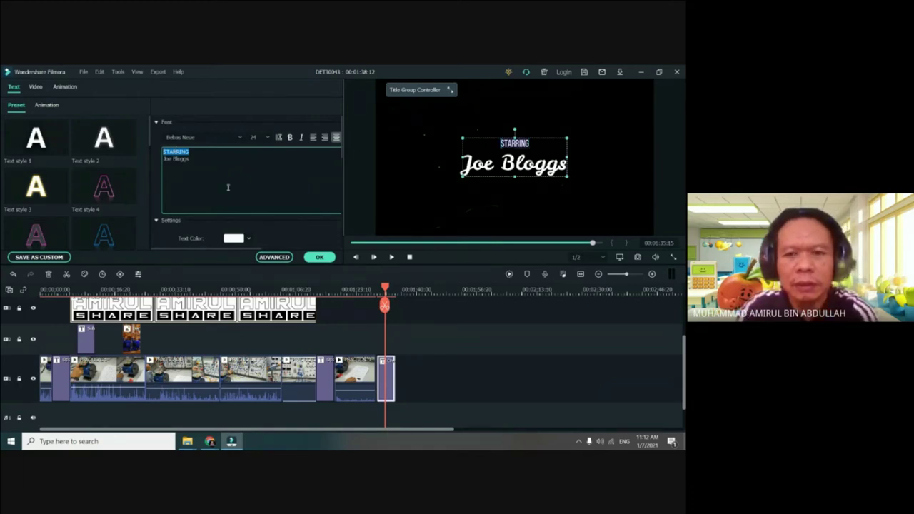
text(lecturer)
triple_click(160, 157)
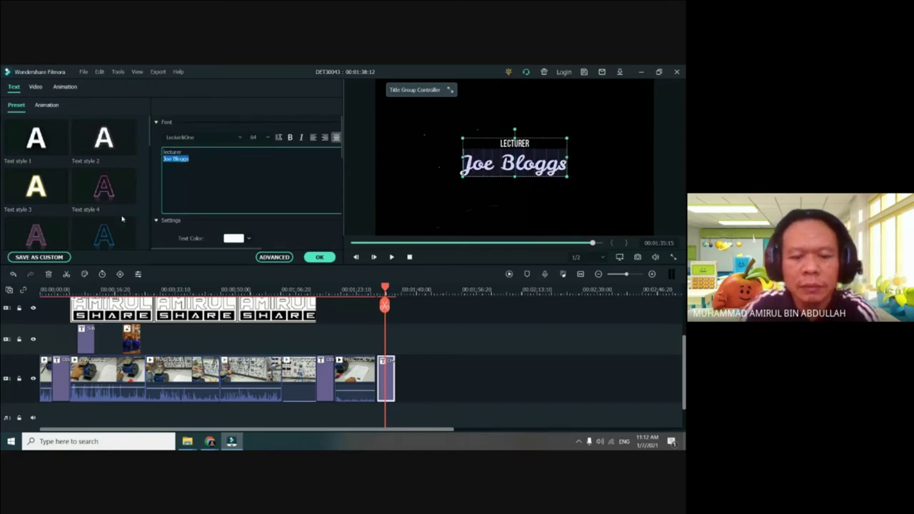
text(Amirul)
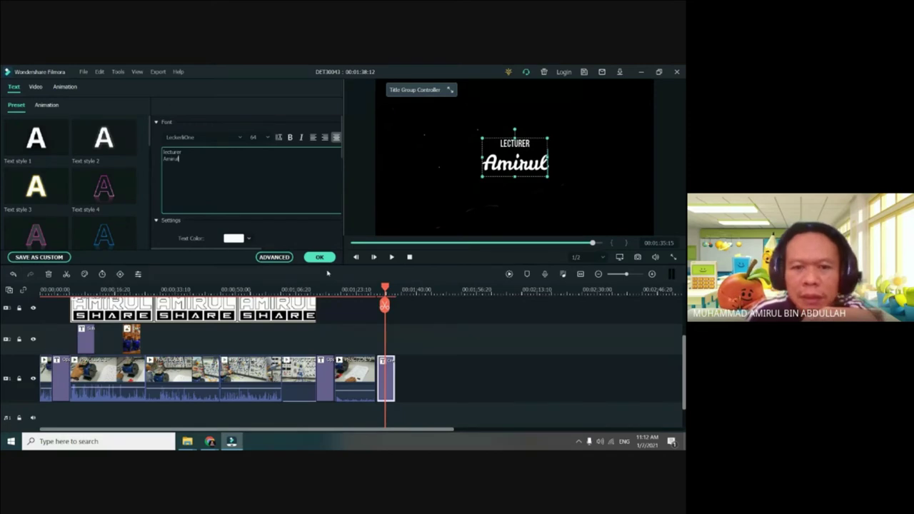
click(319, 257)
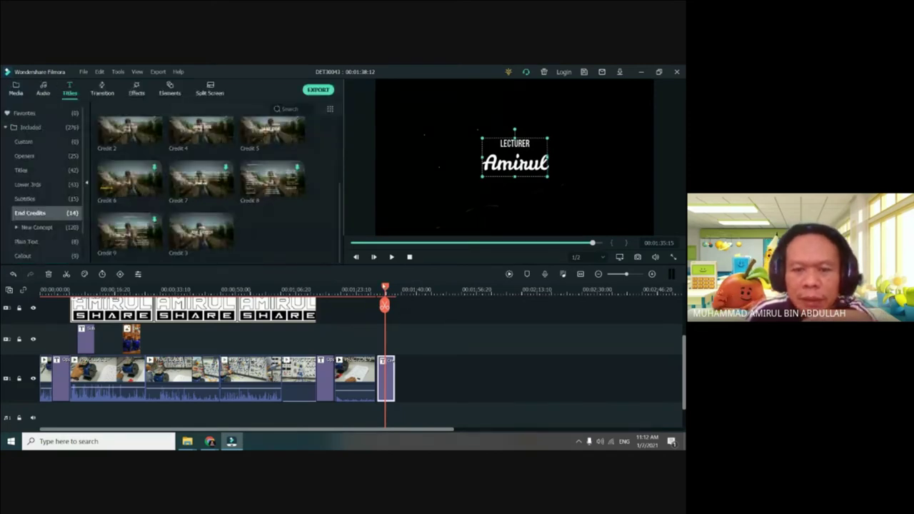
- Return the playhead to the start of the timeline and save the project
drag(385, 289, 239, 307)
drag(165, 345, 41, 346)
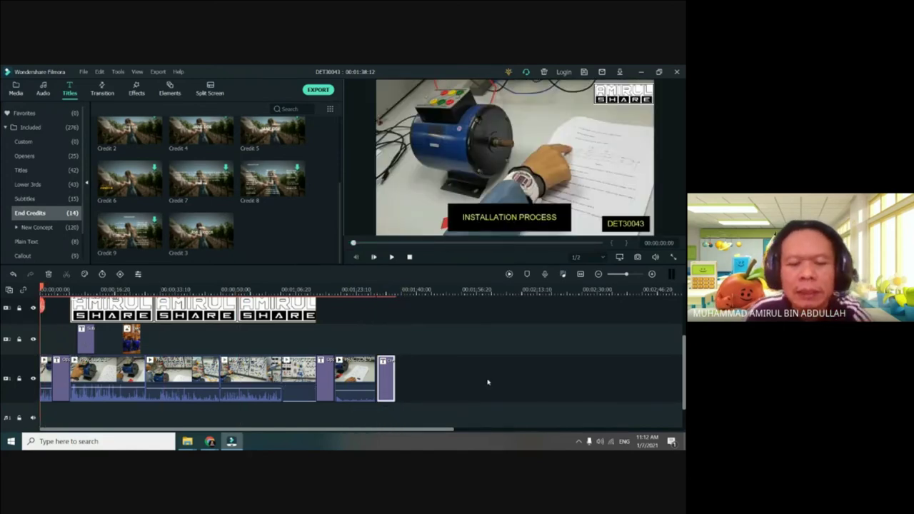
key(ctrl+s)
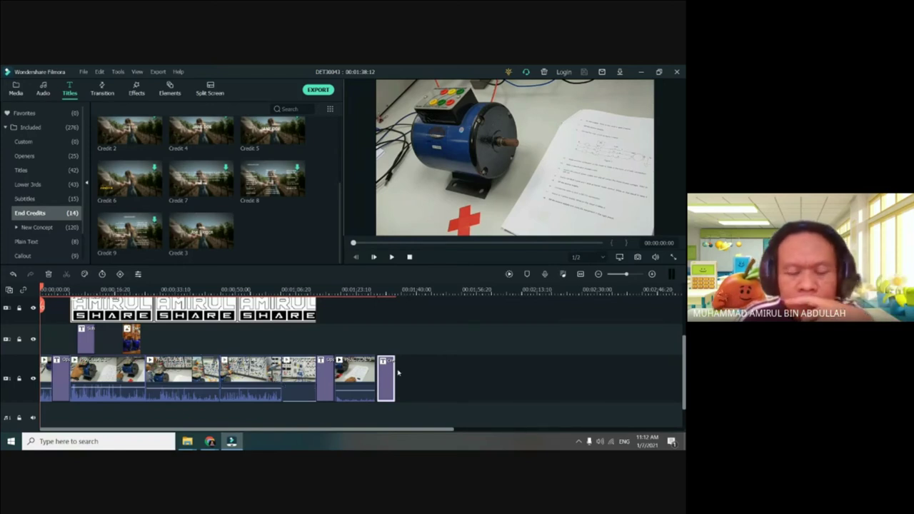
scroll(428, 367, down, 1)
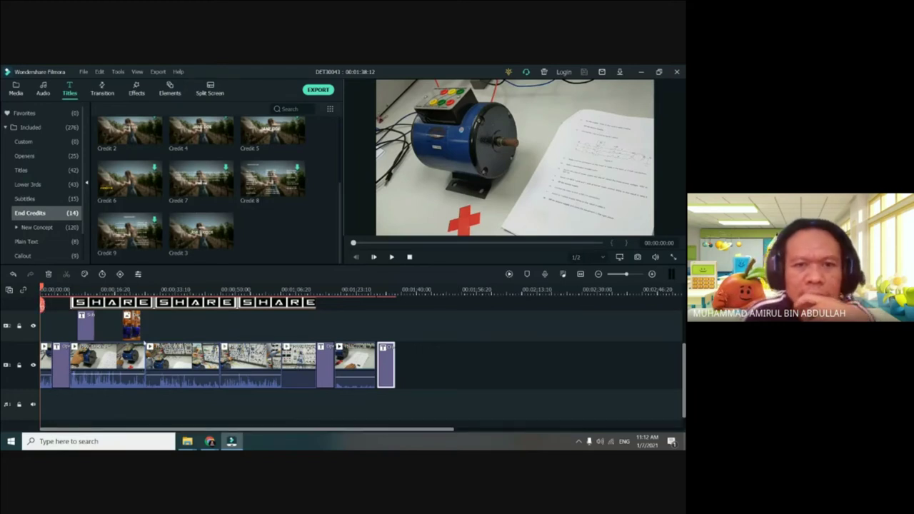
mouse_move(189, 444)
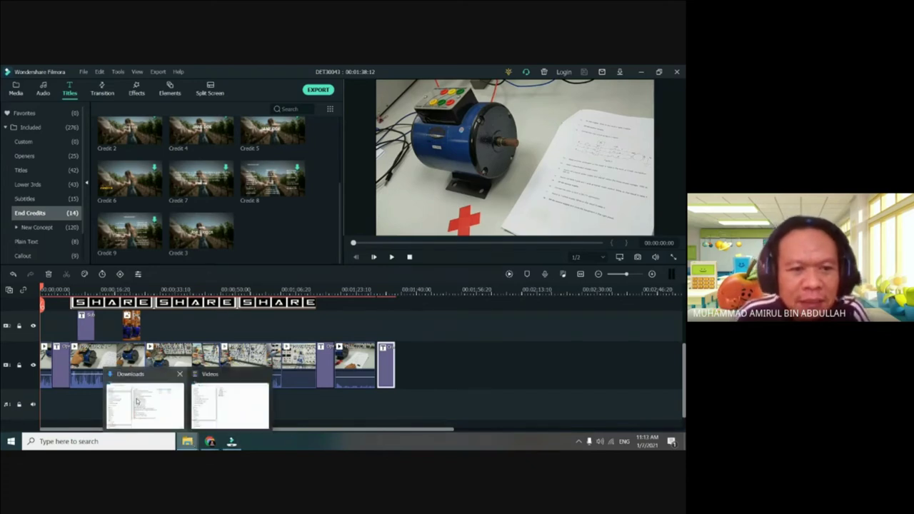
click(299, 238)
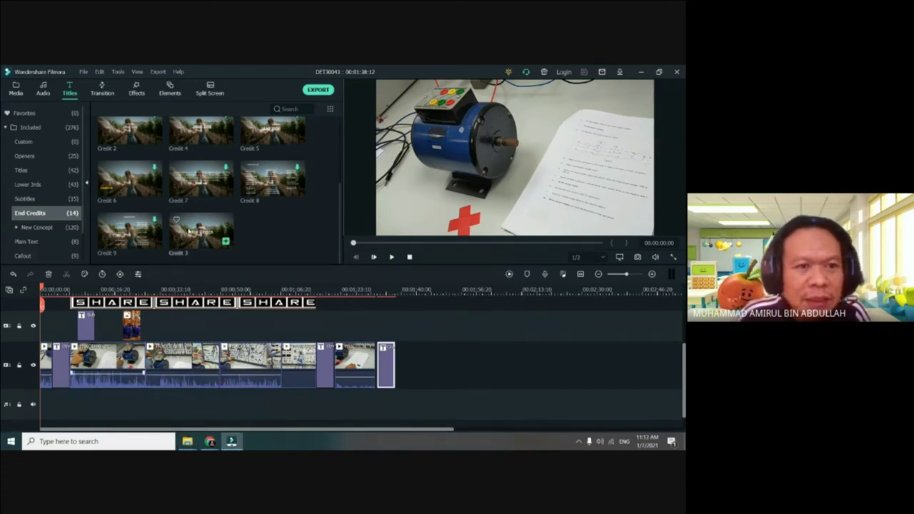
- Show the project media and place the playhead at the end of the ELECTRICAL MACHINE opener, at 00:00:08:11
click(15, 93)
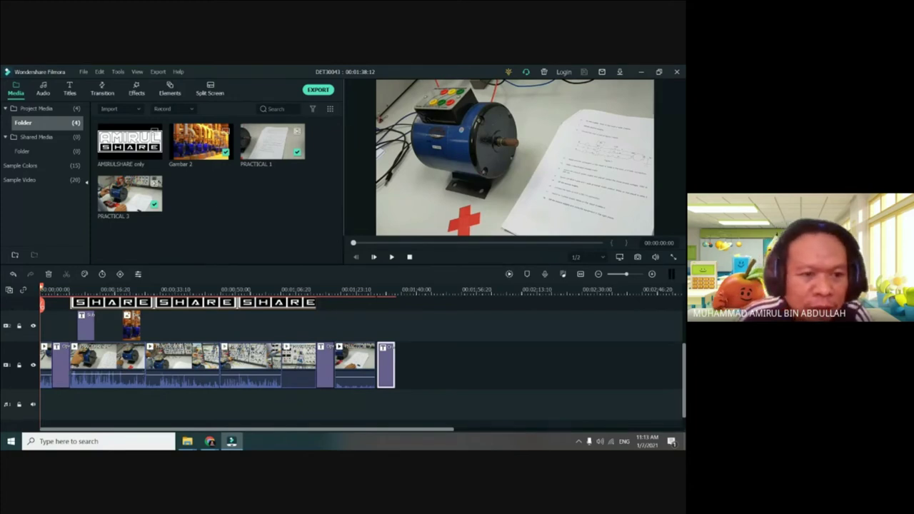
click(63, 289)
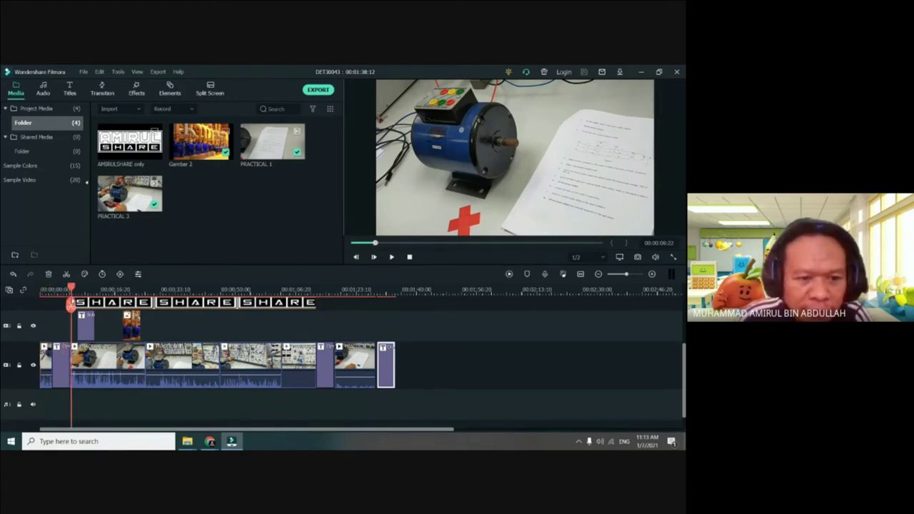
click(52, 289)
click(41, 289)
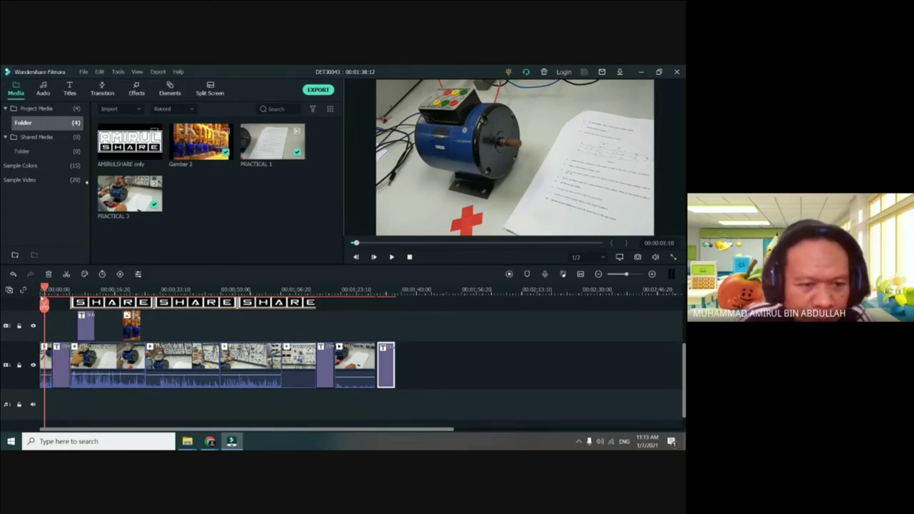
click(68, 289)
click(70, 289)
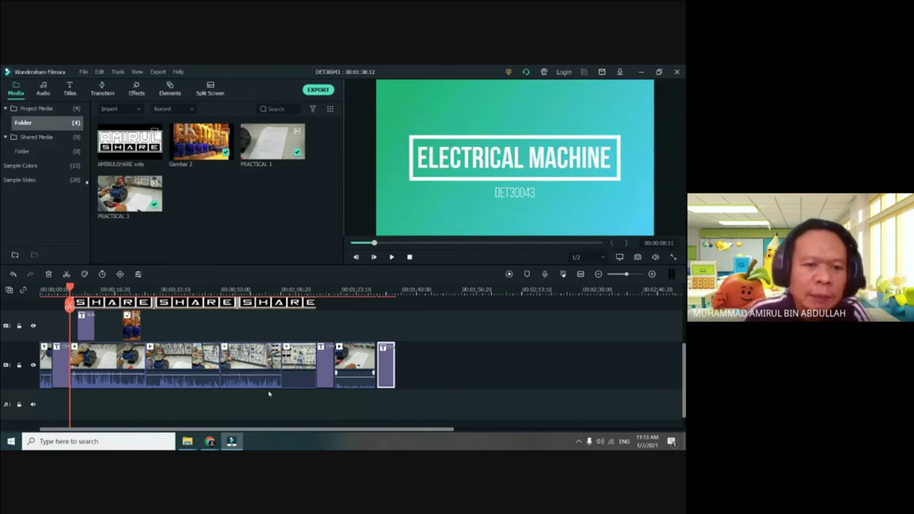
- Lock all four video tracks holding the captions, watermark, overlay and main clips, leaving only the audio track editable
scroll(121, 360, up, 1)
scroll(50, 342, up, 1)
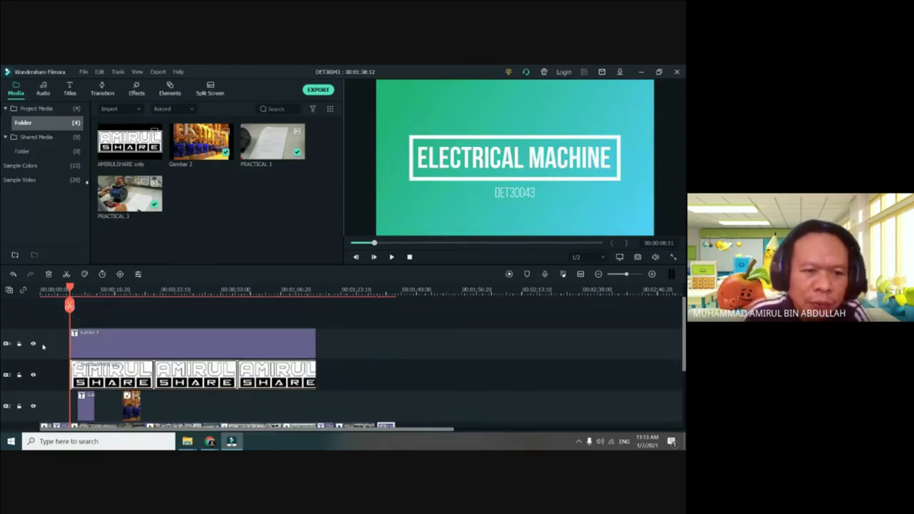
click(20, 344)
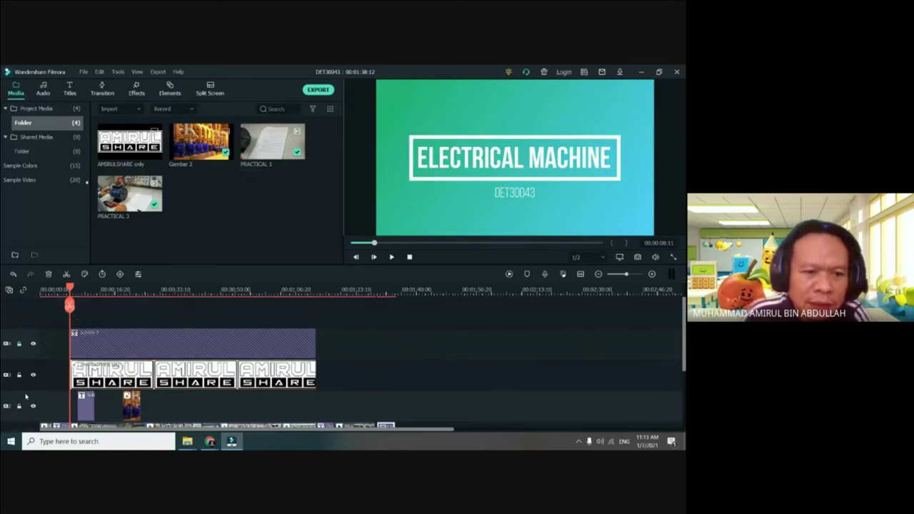
click(19, 374)
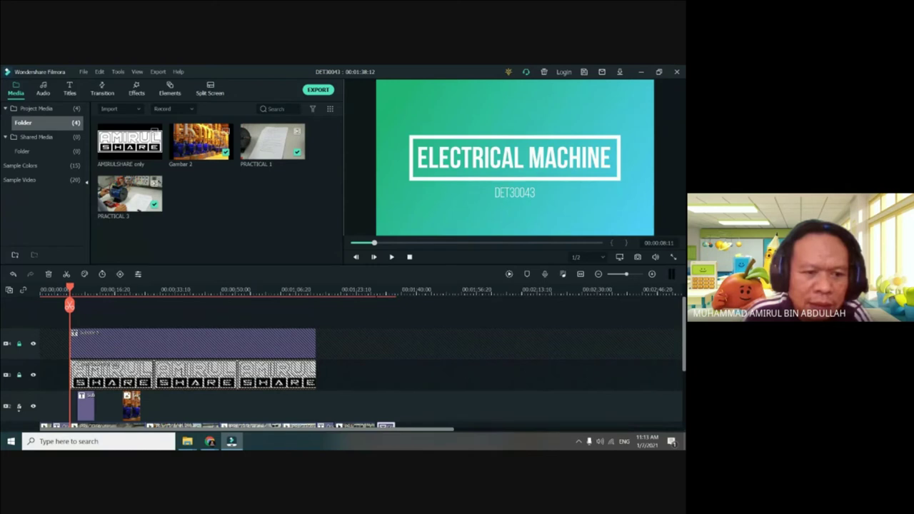
click(20, 407)
scroll(20, 406, down, 1)
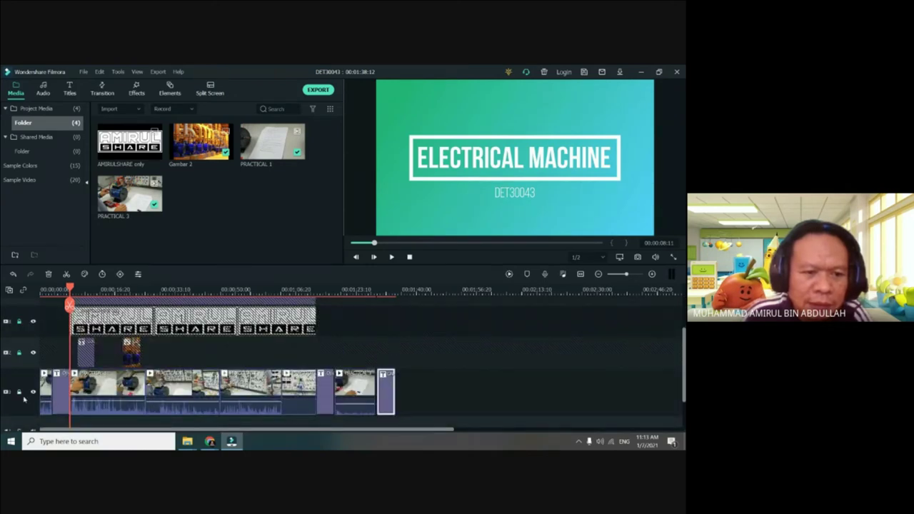
click(20, 392)
scroll(142, 393, down, 1)
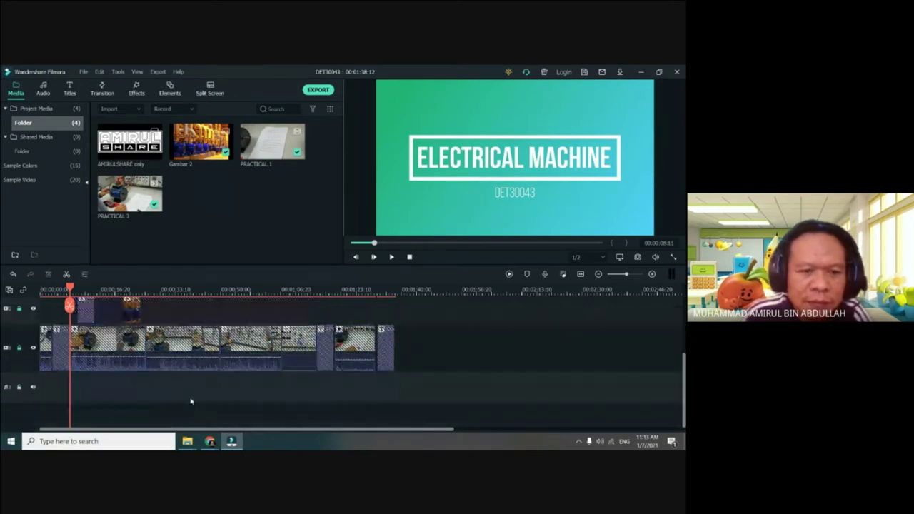
scroll(146, 367, up, 1)
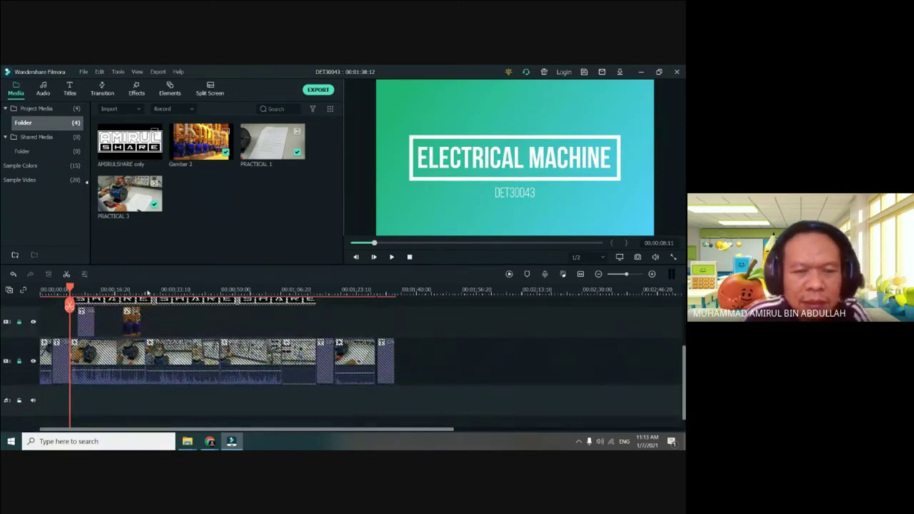
- Import Cliffsides from the Background Music (No copyright) folder and insert it on the audio track at the playhead
double_click(251, 206)
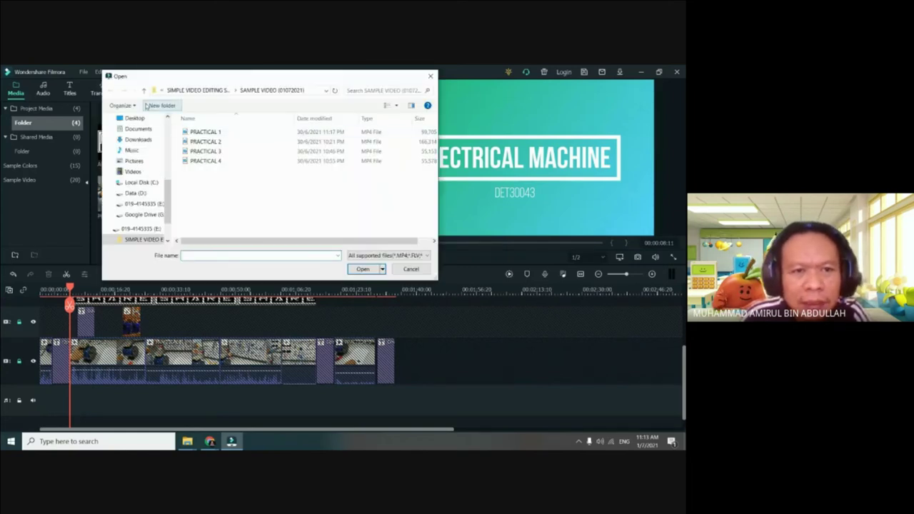
click(198, 91)
double_click(227, 133)
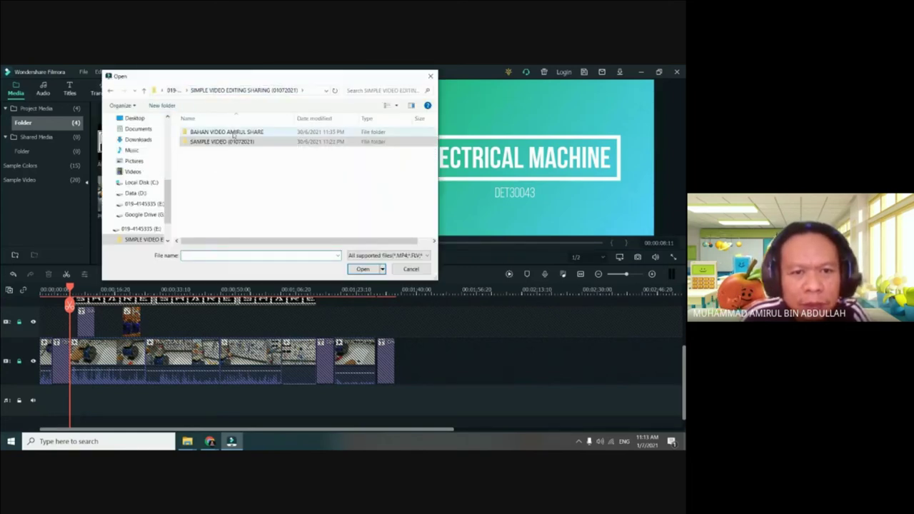
double_click(235, 134)
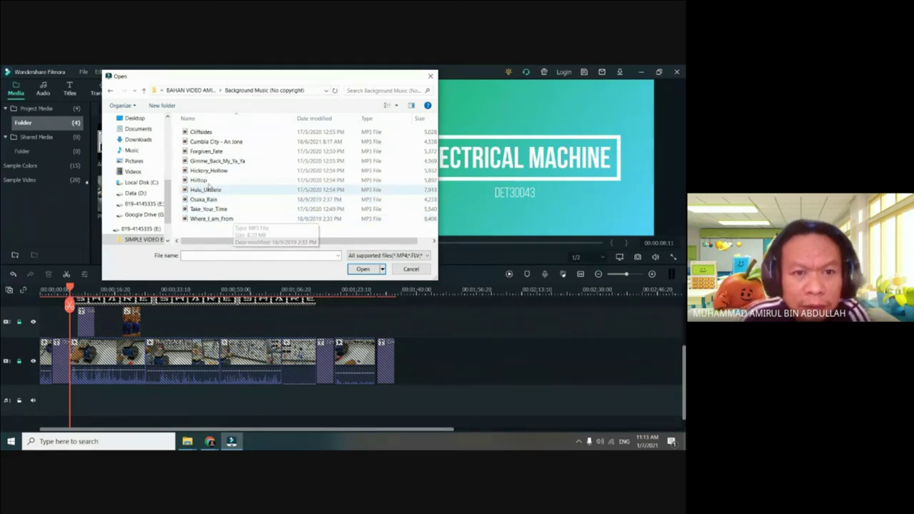
double_click(214, 134)
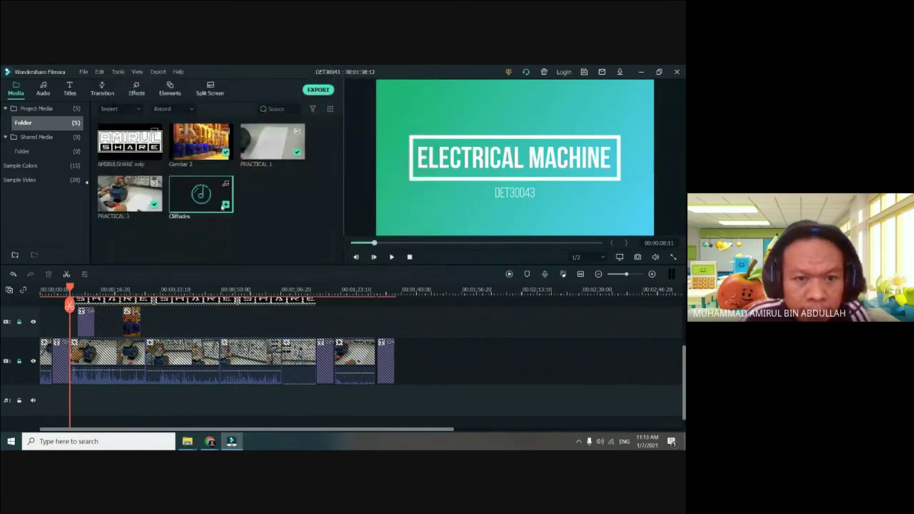
click(226, 205)
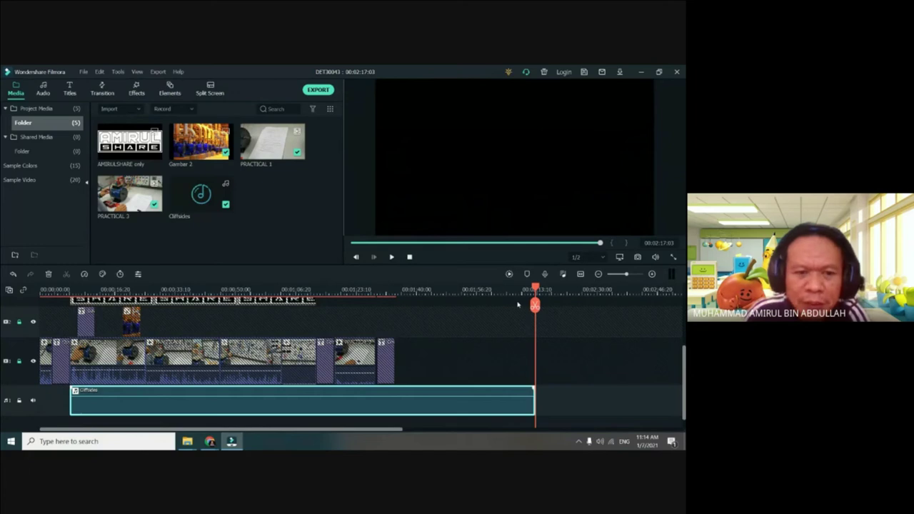
- Unlock the four video tracks again
click(19, 362)
click(19, 322)
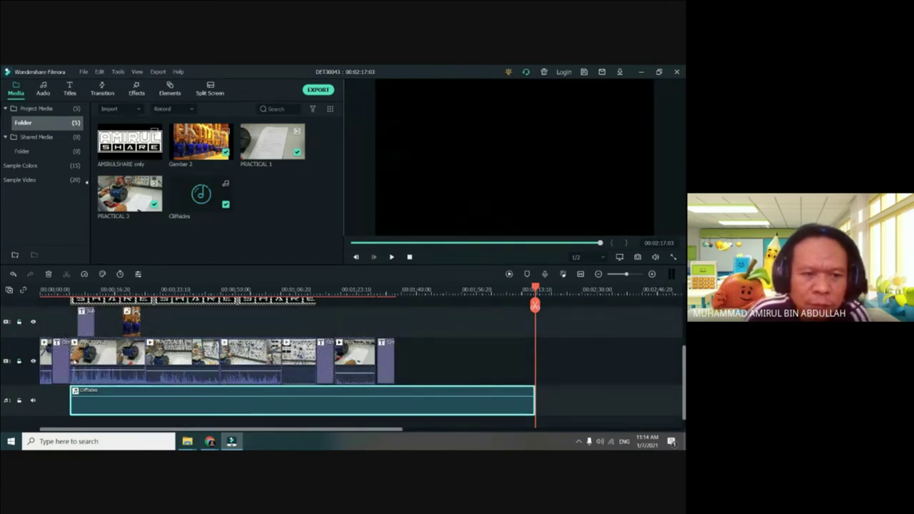
scroll(346, 352, up, 3)
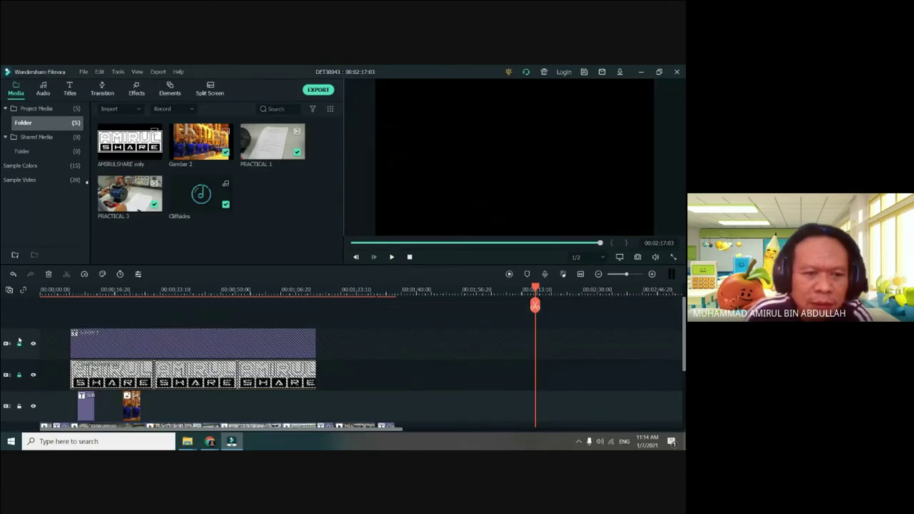
click(19, 344)
click(19, 376)
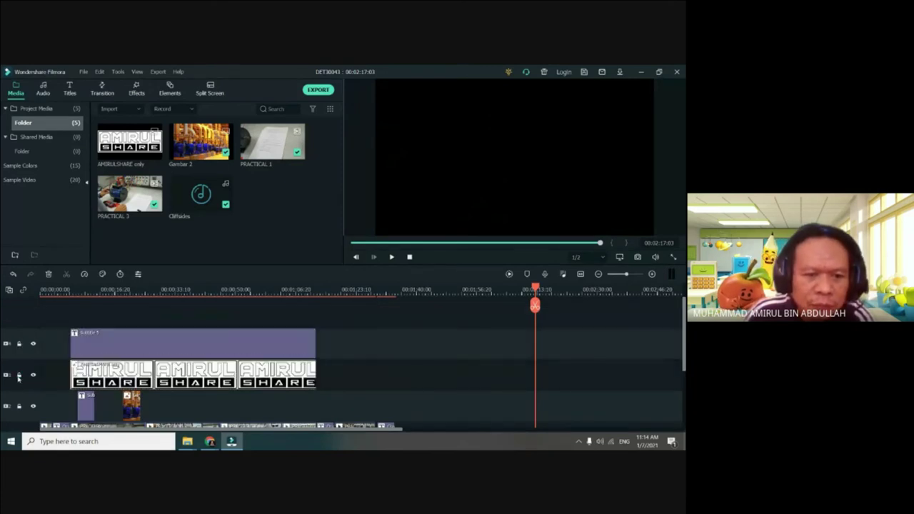
scroll(87, 383, down, 3)
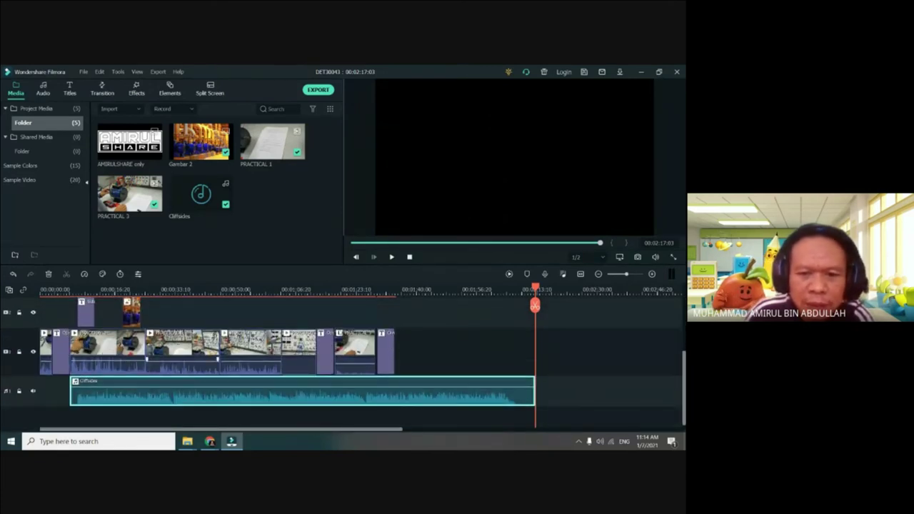
- Split the Cliffsides music where the end credit begins, at 00:01:33:01, and delete the part after the cut
scroll(285, 357, down, 1)
drag(534, 289, 173, 288)
drag(367, 309, 397, 311)
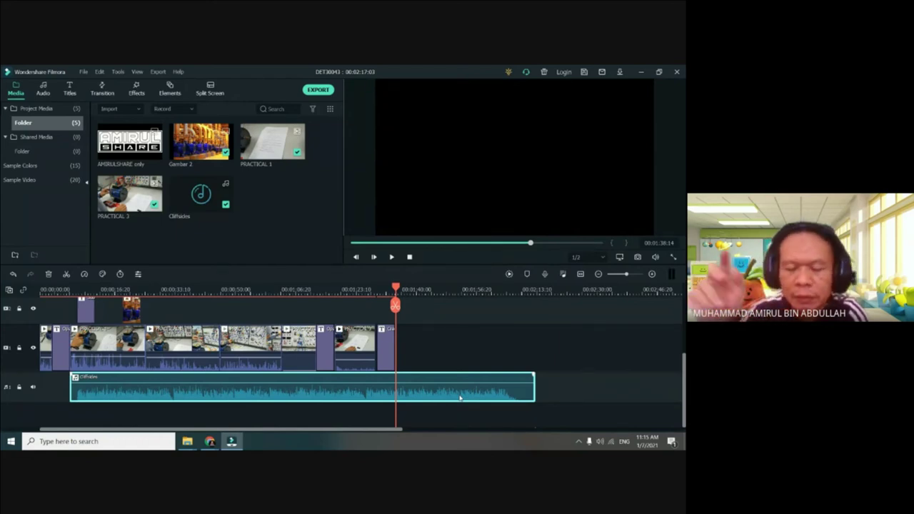
click(376, 289)
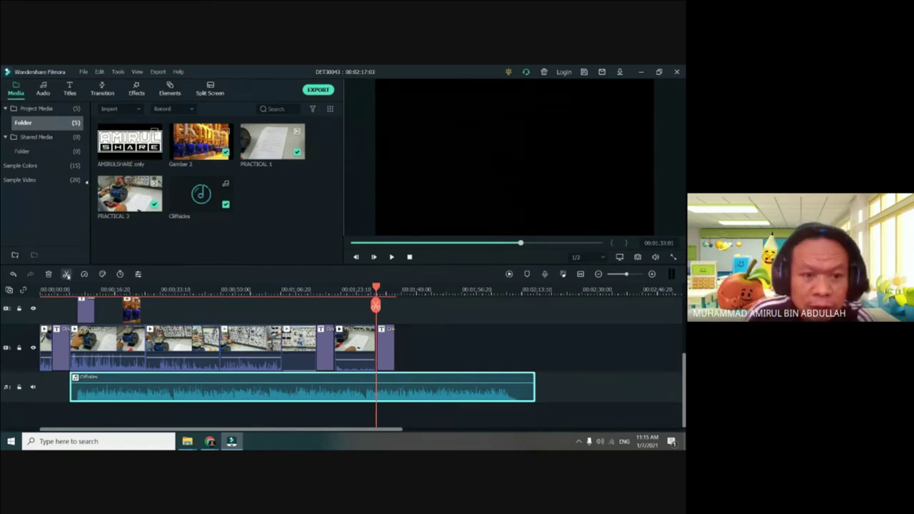
click(66, 274)
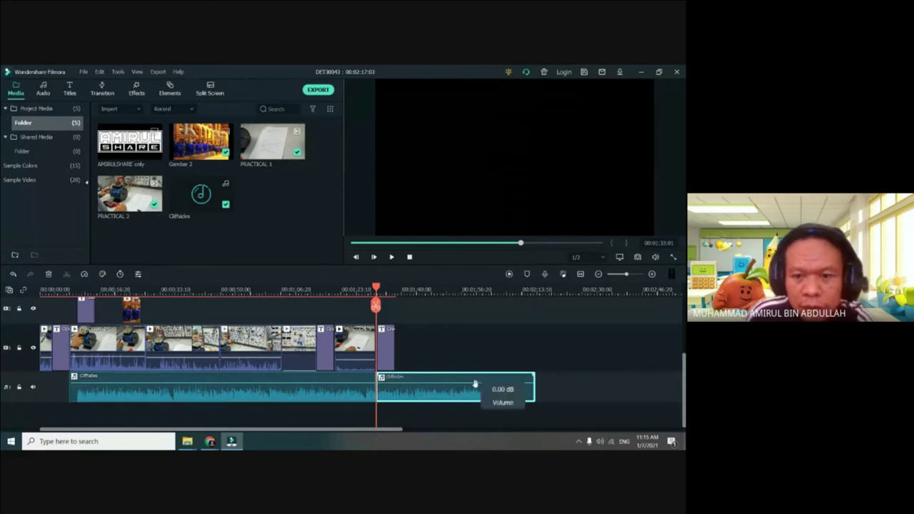
key(Delete)
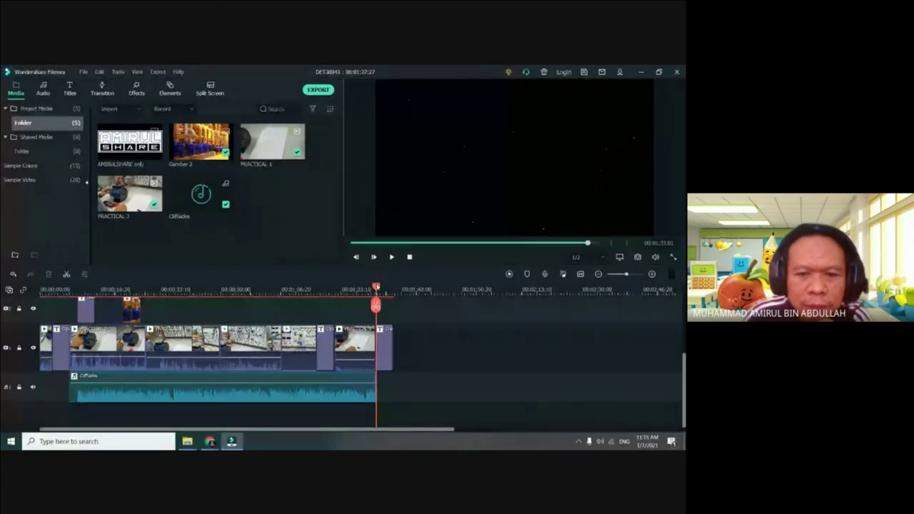
- Try lowering and then raising the volume of the Cliffsides music clip on the audio track
drag(376, 285, 313, 283)
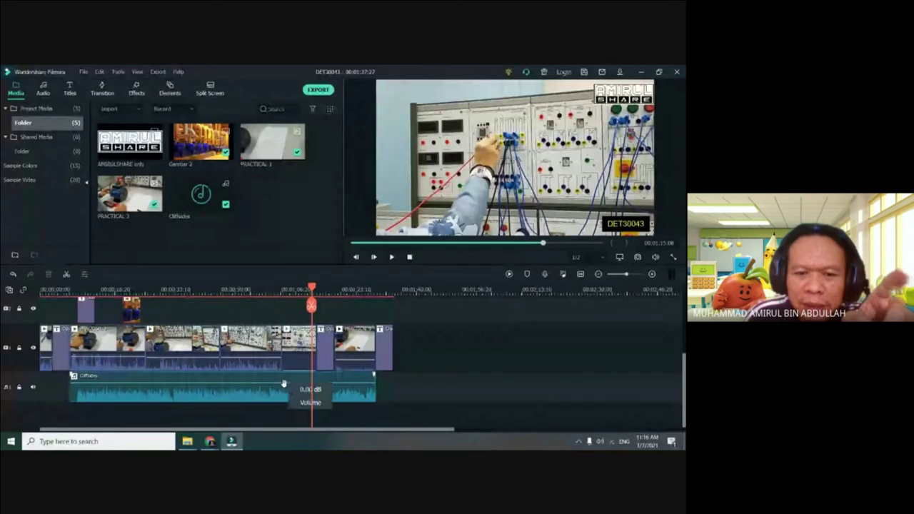
drag(285, 389, 287, 395)
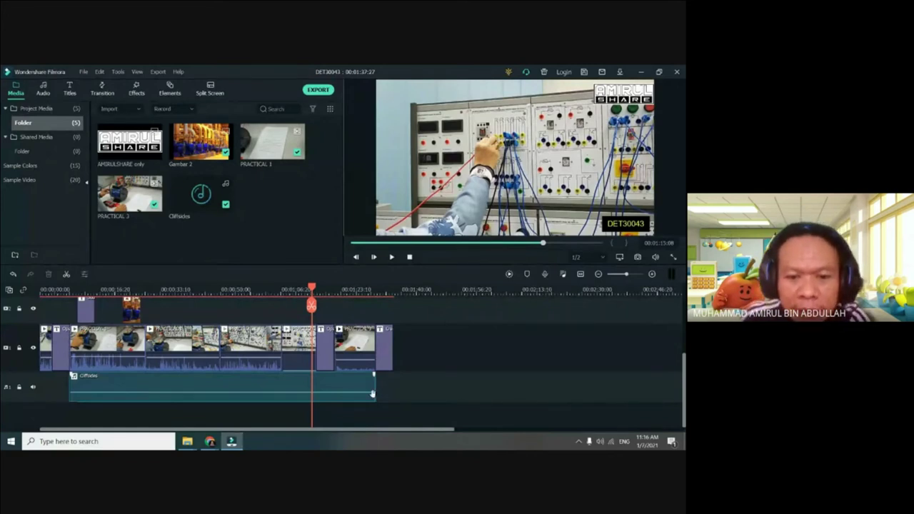
drag(359, 393, 354, 376)
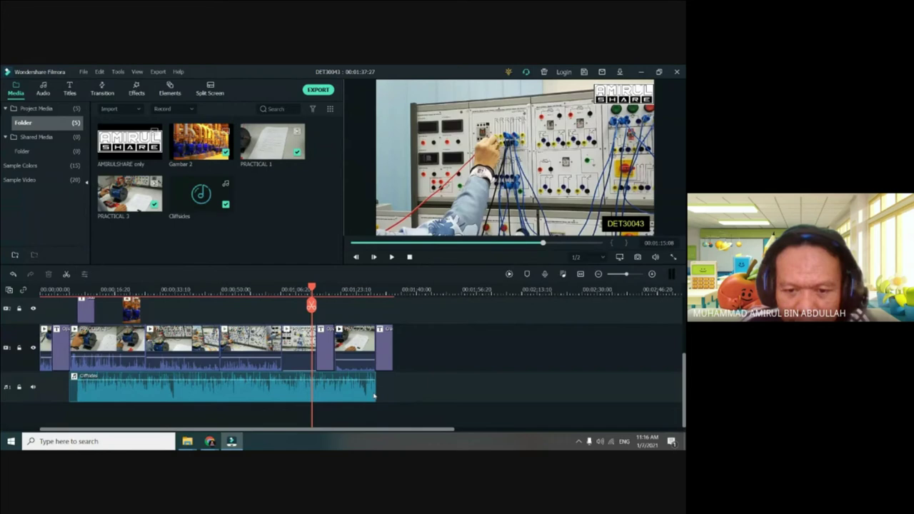
mouse_move(352, 396)
drag(355, 396, 377, 398)
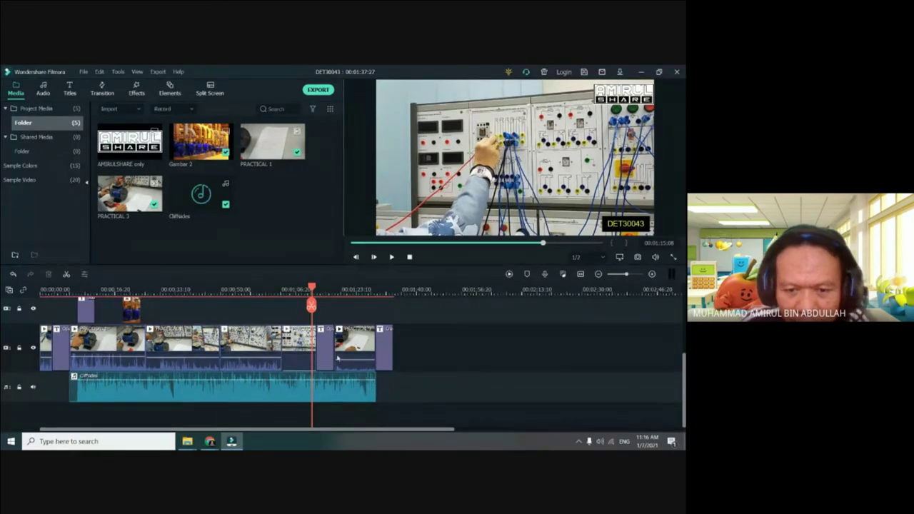
- Apply a 10.00-second fade-out to the Cliffsides music clip, with the fade-in at 0.00 seconds
drag(311, 305, 367, 303)
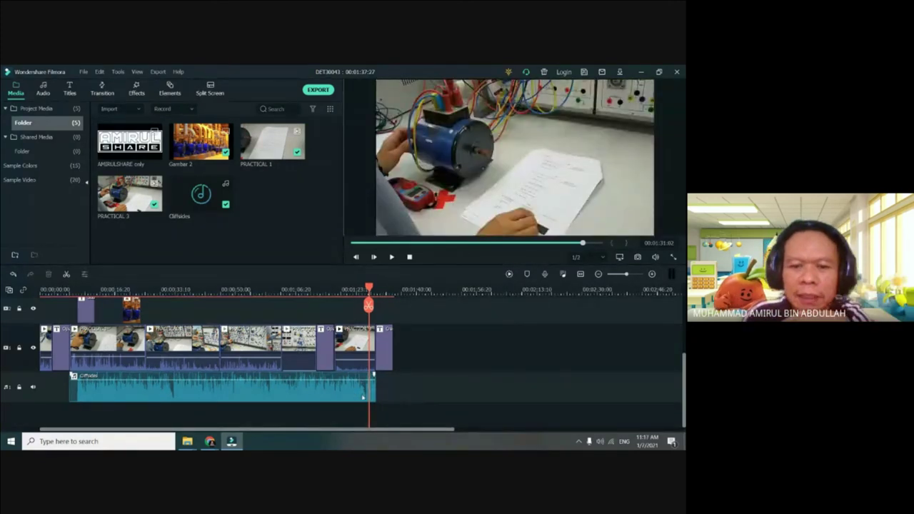
double_click(336, 398)
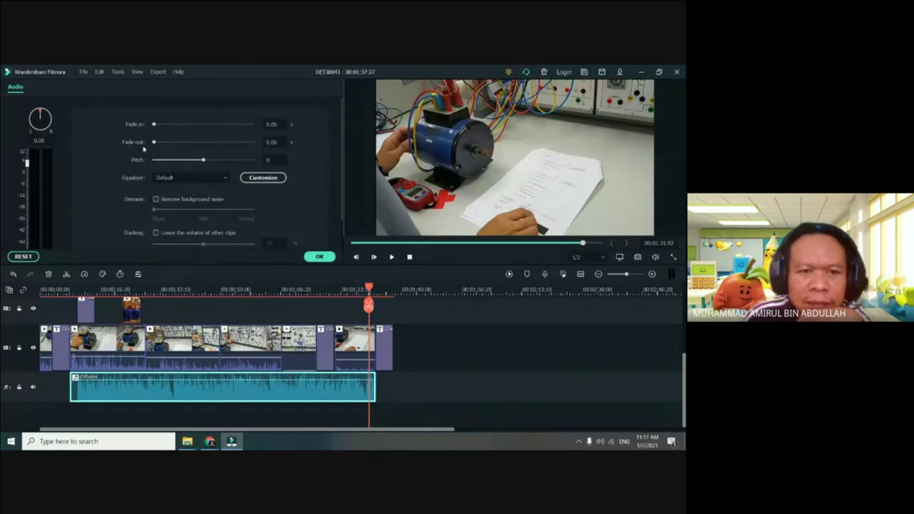
drag(155, 143, 159, 144)
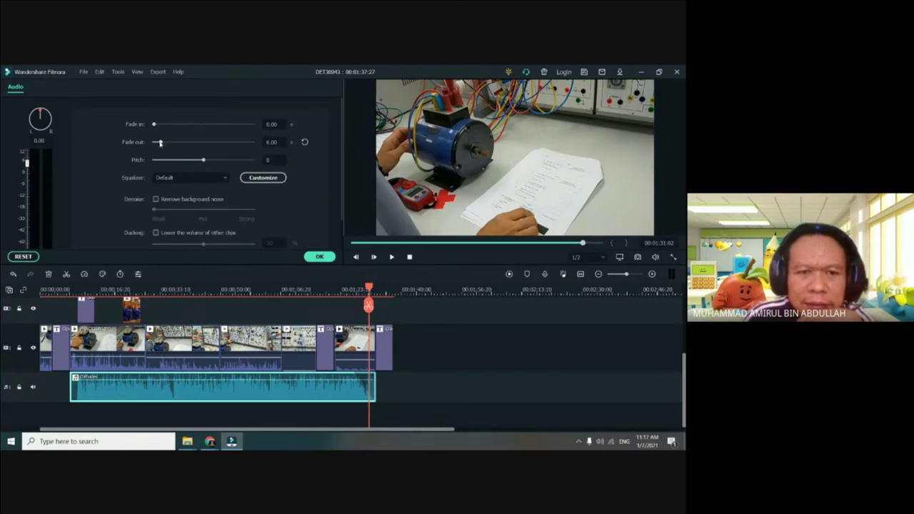
drag(159, 143, 165, 142)
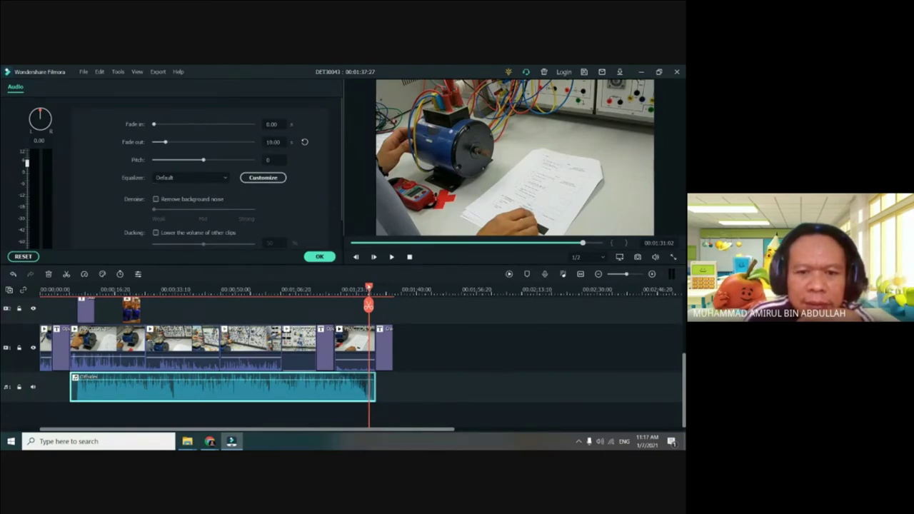
drag(369, 288, 340, 321)
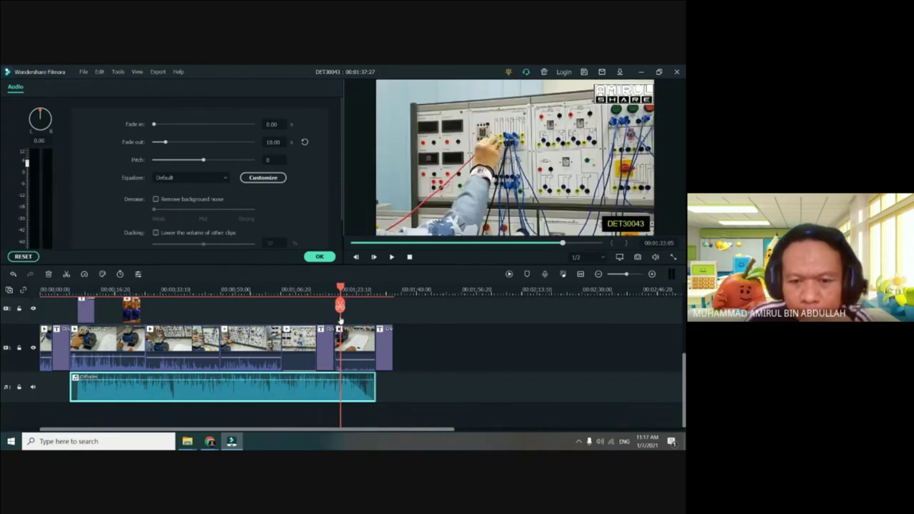
mouse_move(340, 379)
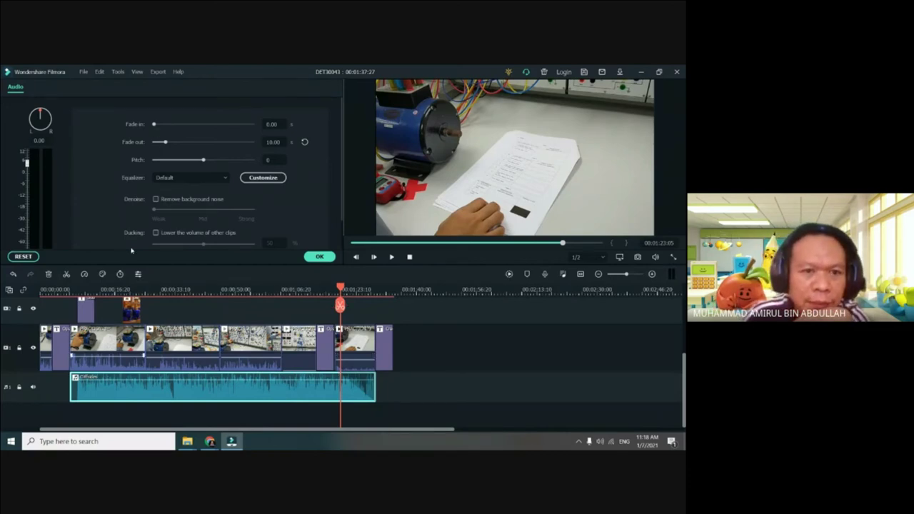
click(155, 125)
mouse_move(164, 128)
mouse_down()
mouse_move(174, 129)
mouse_move(150, 127)
mouse_up()
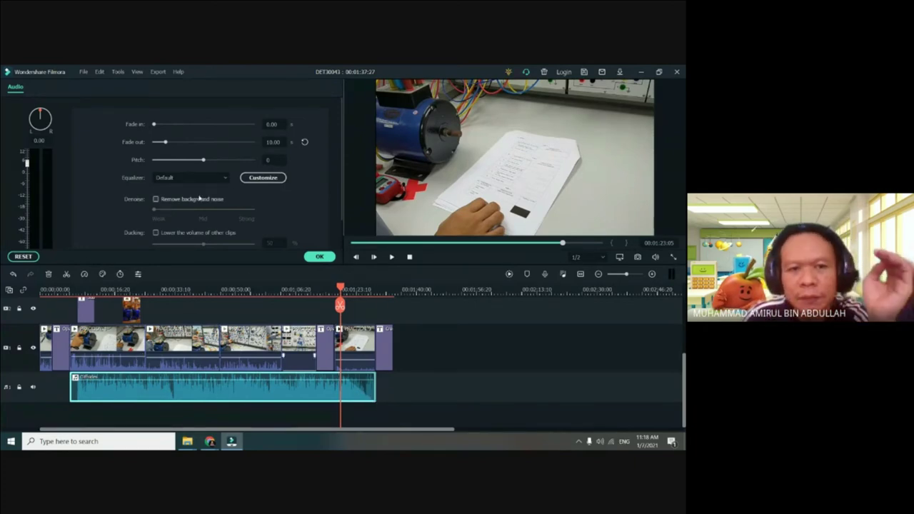
click(319, 256)
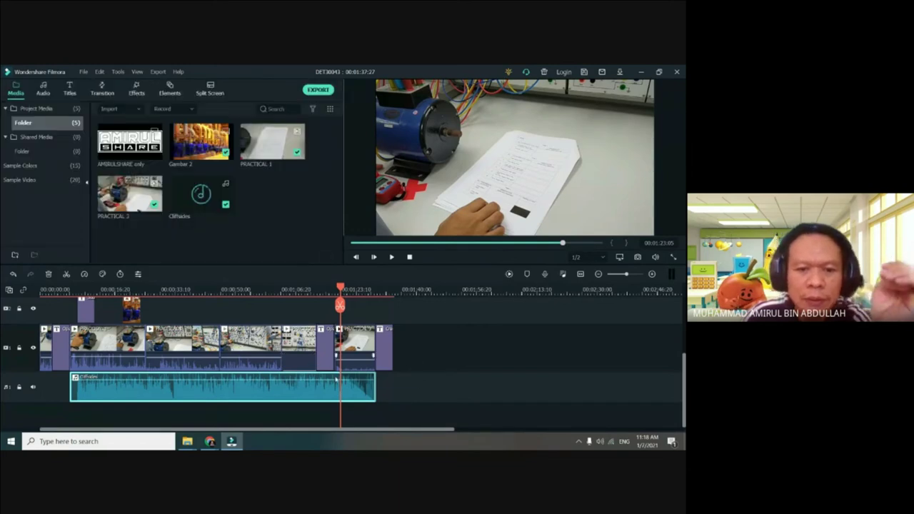
- Lower the volume of the whole Cliffsides music clip far below the level of the practical clips
drag(330, 386, 329, 384)
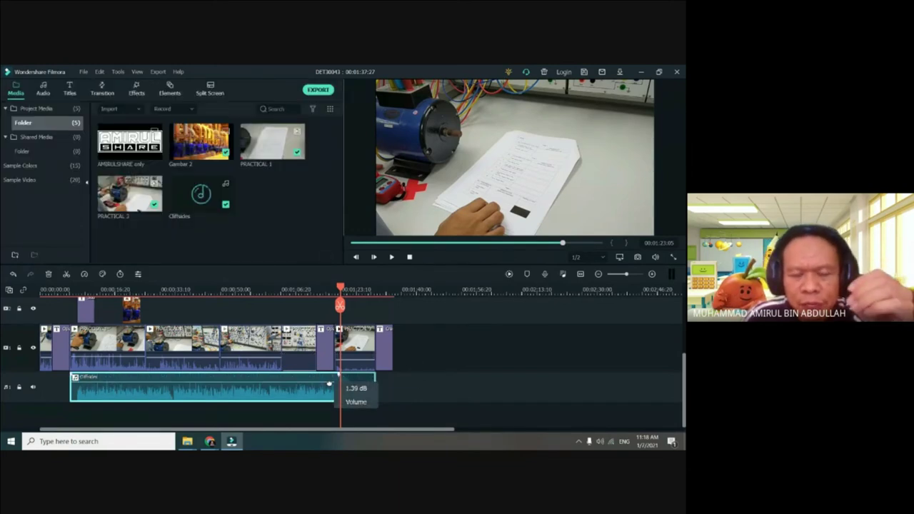
drag(329, 384, 331, 396)
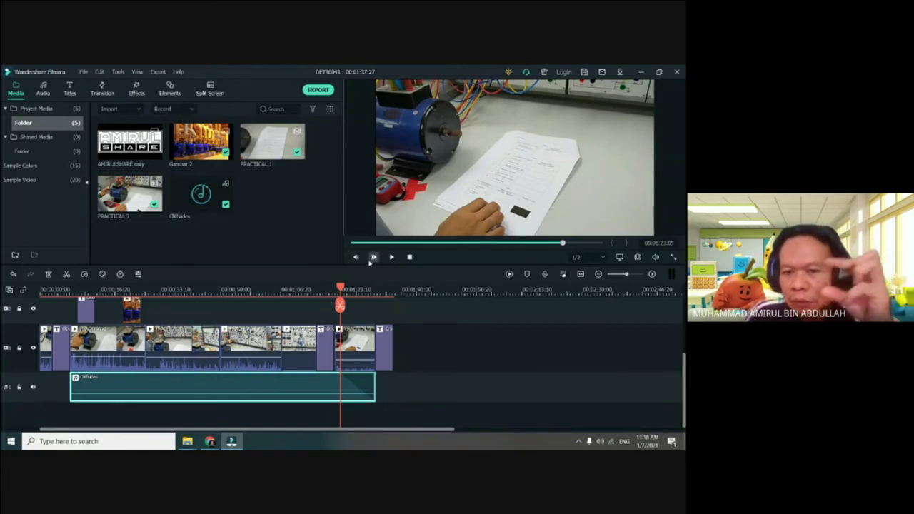
mouse_move(324, 396)
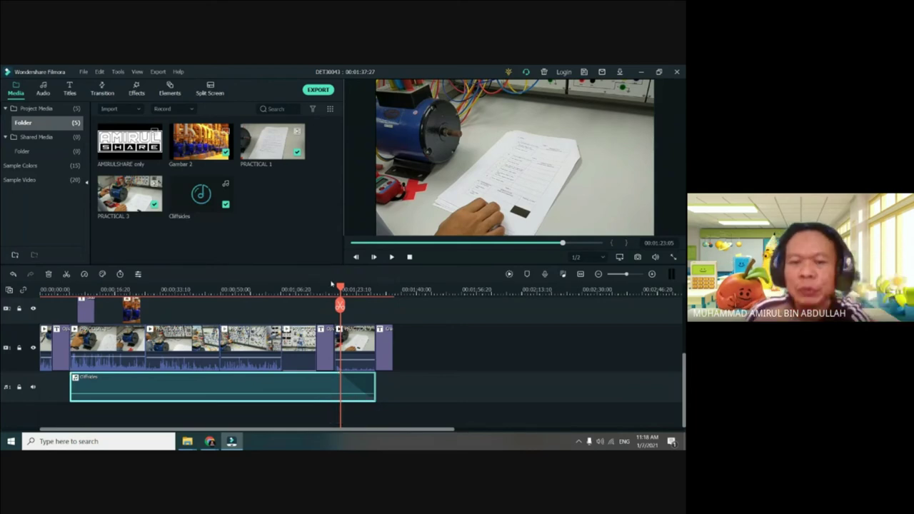
- Return the playhead to the start of the timeline, review the tracks and save the project
drag(343, 290, 304, 290)
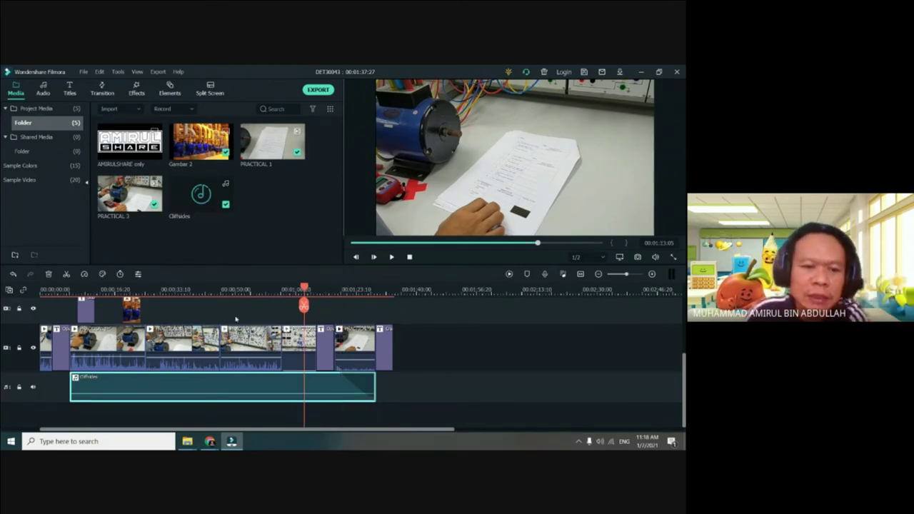
key(Home)
scroll(408, 374, up, 1)
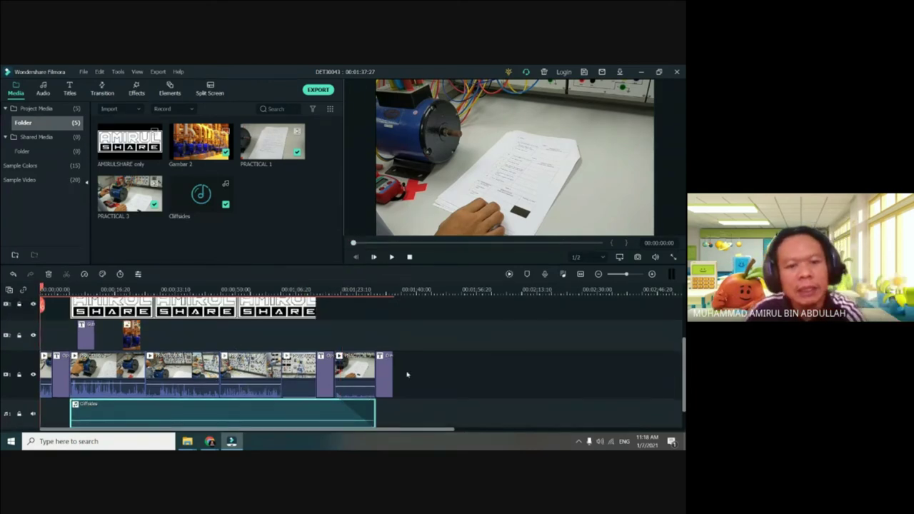
scroll(407, 374, up, 3)
scroll(179, 371, down, 2)
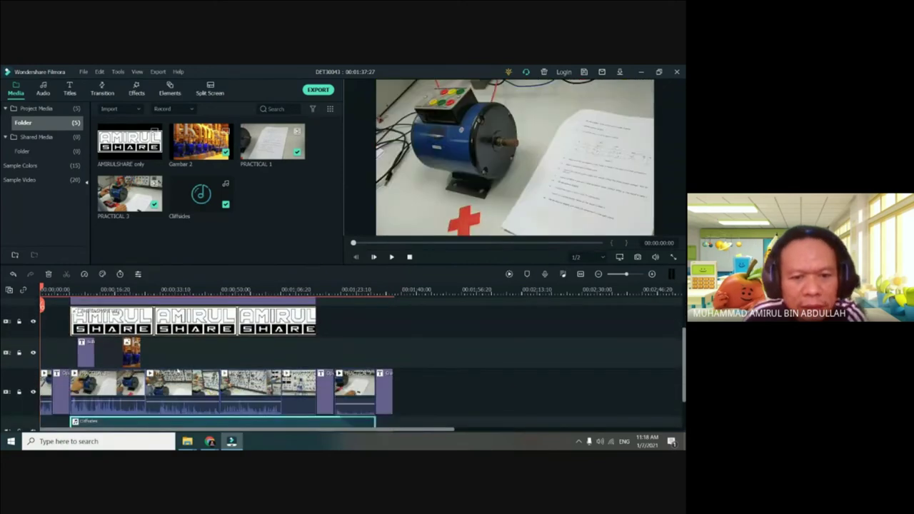
scroll(178, 371, down, 1)
scroll(215, 373, down, 1)
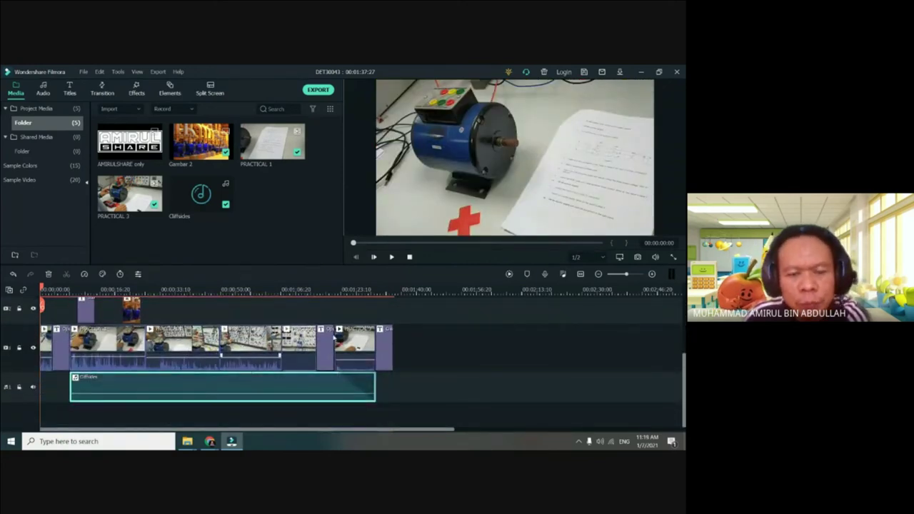
key(ctrl+s)
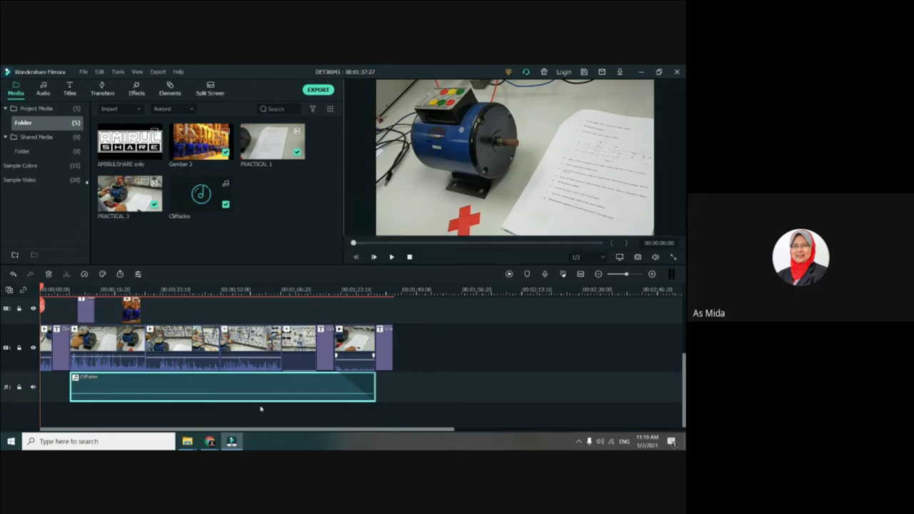
- Switch to the Google Meet call to check on the participants, and return to Filmora
mouse_move(210, 443)
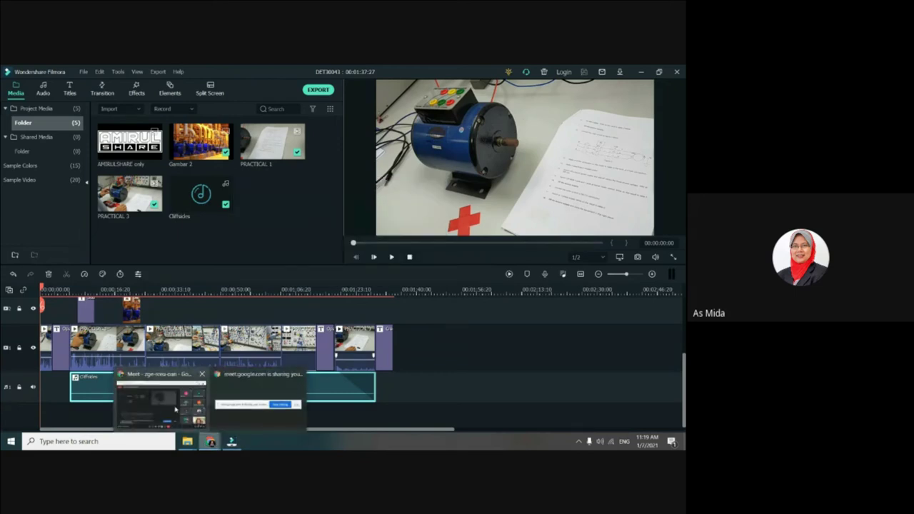
click(159, 389)
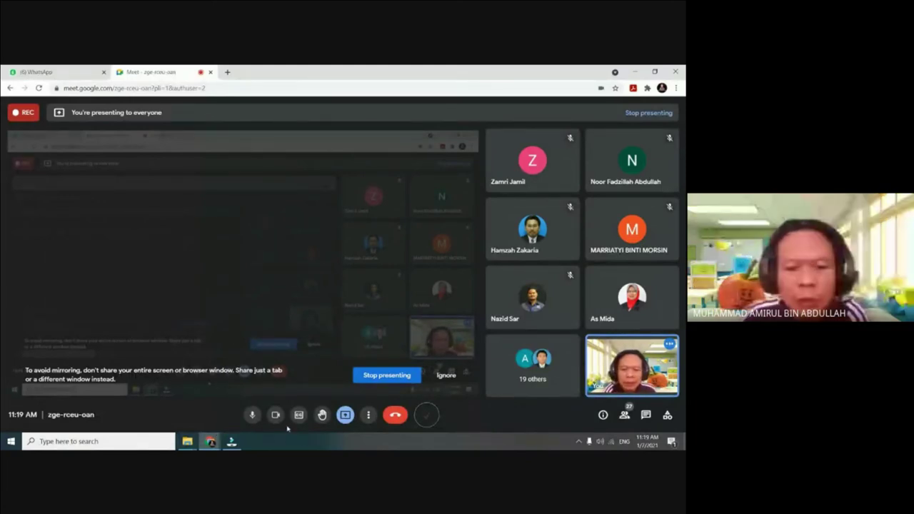
mouse_move(239, 443)
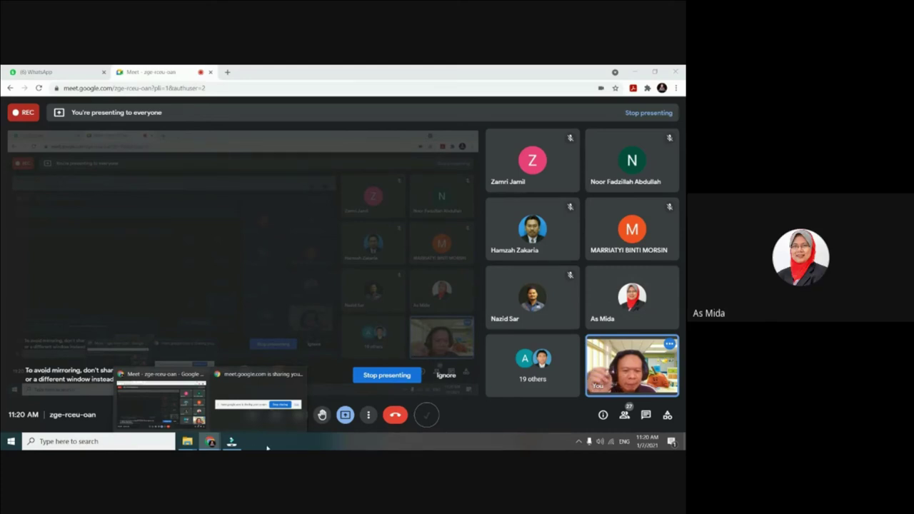
click(232, 441)
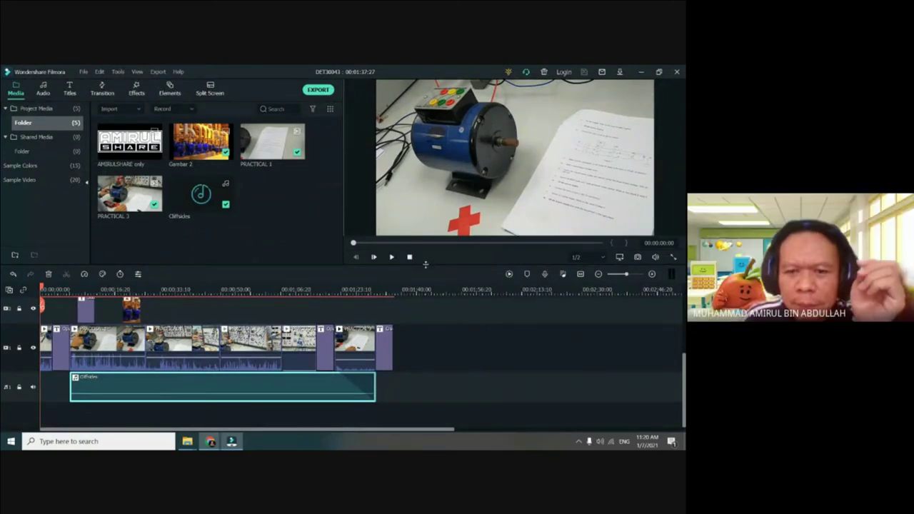
- Enlarge the timeline area to show more tracks and move the playhead to 00:00:10:03
drag(421, 245, 421, 219)
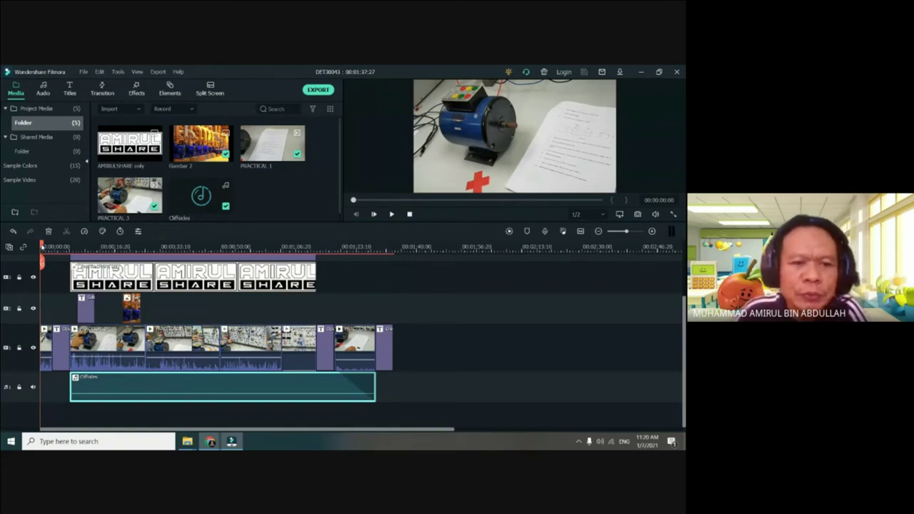
drag(41, 247, 76, 246)
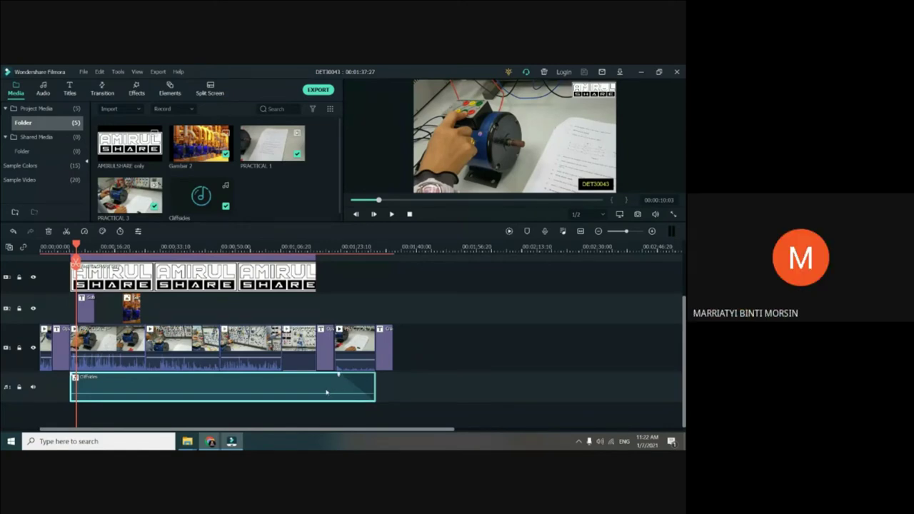
- Check the Google Meet call again and come back to the Filmora project
mouse_move(211, 441)
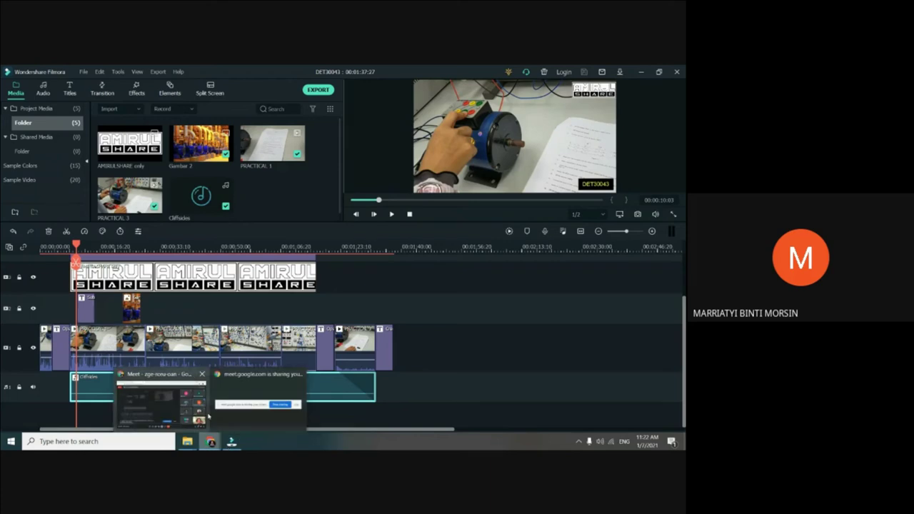
click(165, 414)
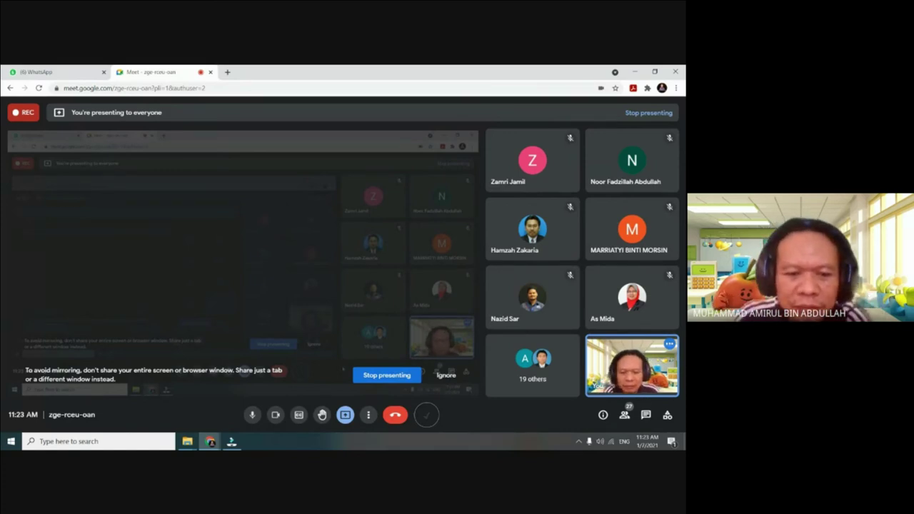
click(231, 441)
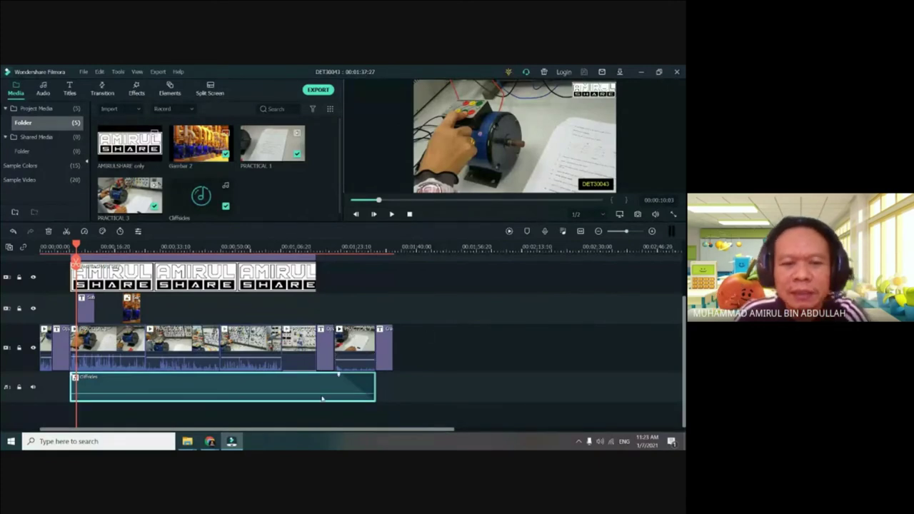
mouse_move(243, 396)
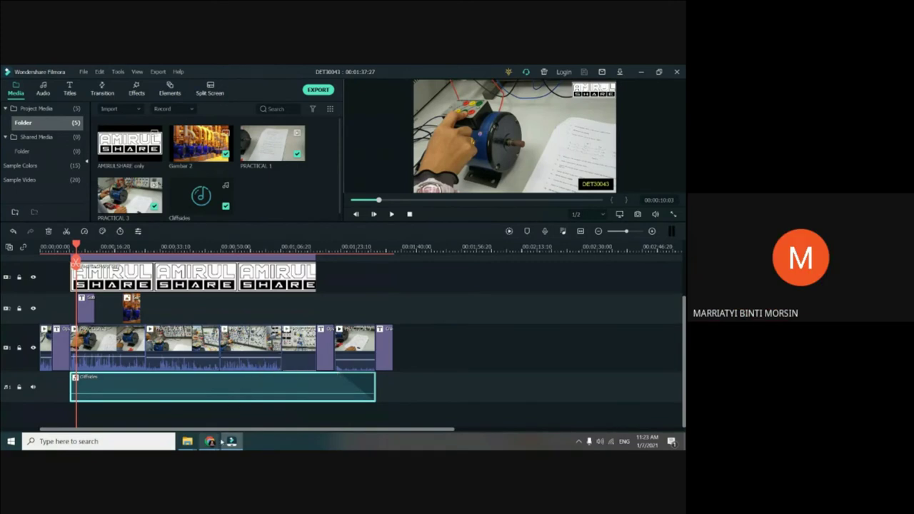
- Insert the PRACTICAL 3 clip on the main track after the end credit, at 00:01:41:20, and place the playhead at 00:01:51:24
click(356, 339)
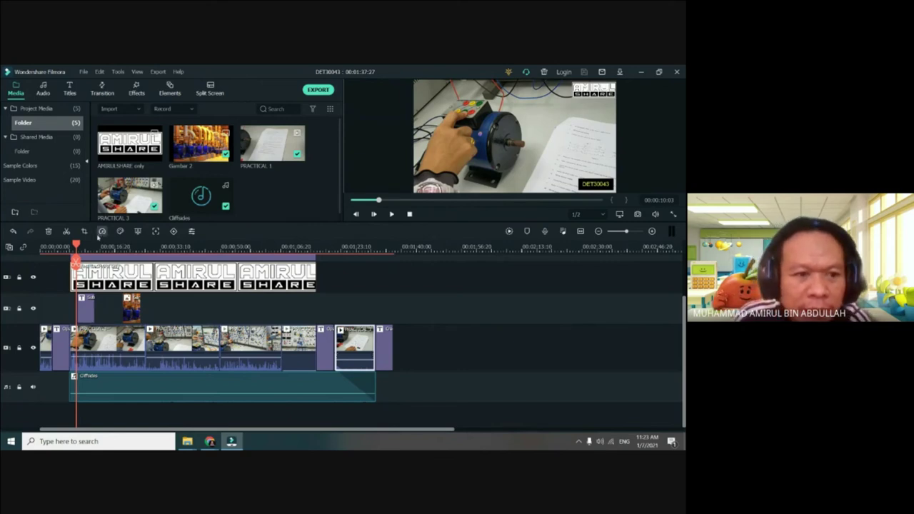
drag(76, 264, 406, 266)
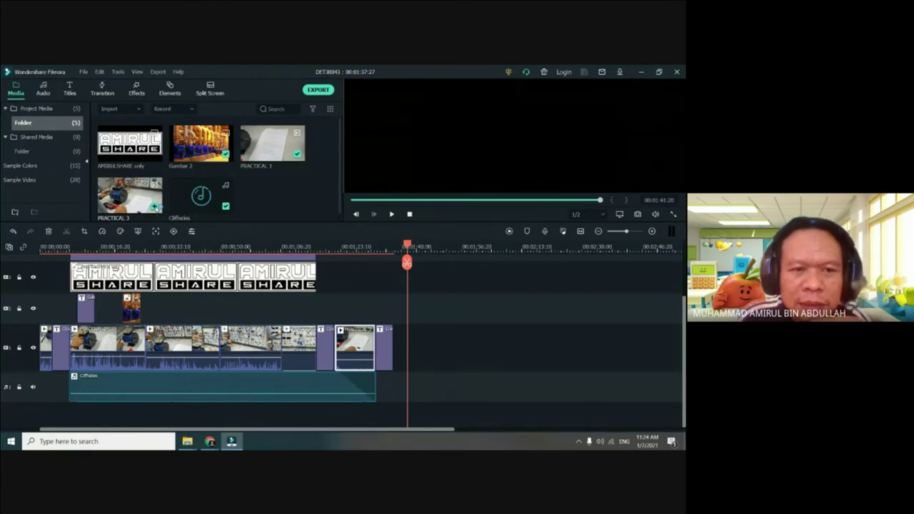
click(155, 206)
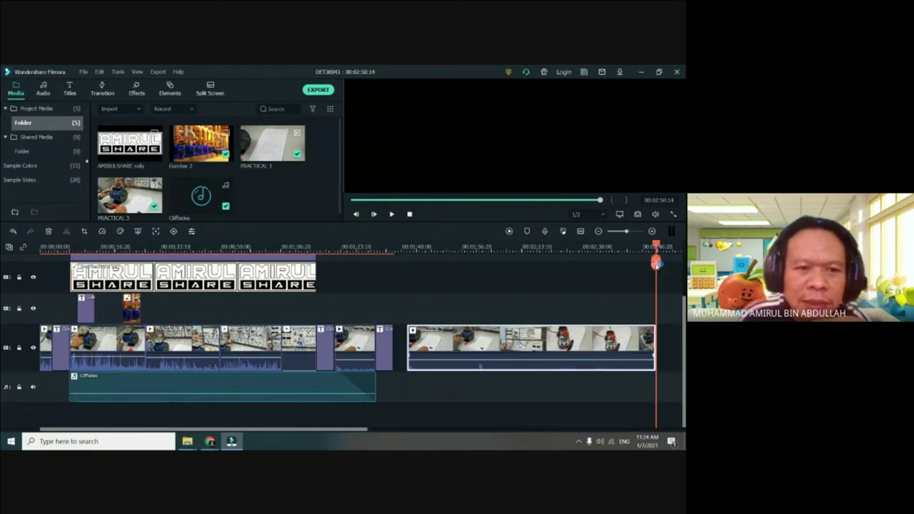
drag(655, 263, 518, 262)
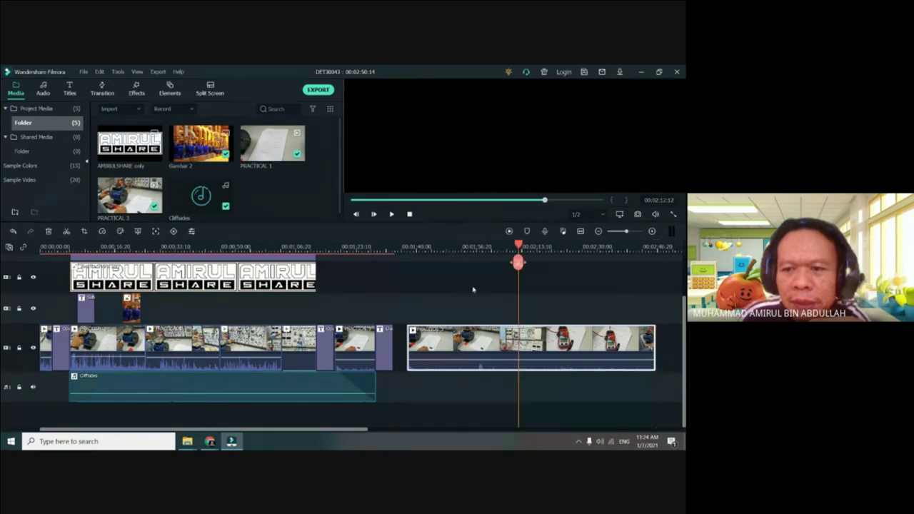
click(444, 293)
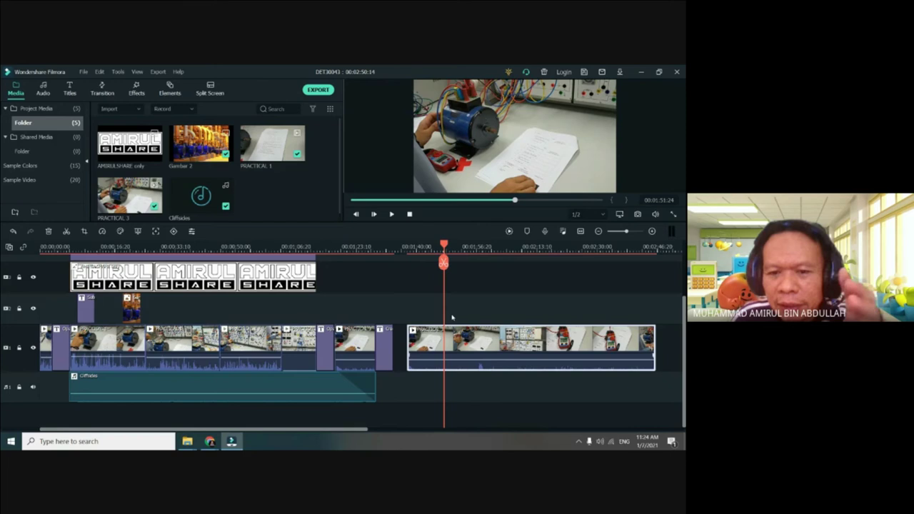
- Raise the volume of the PRACTICAL 3 clip on the timeline, then lower it until the clip is silent
drag(443, 245, 404, 249)
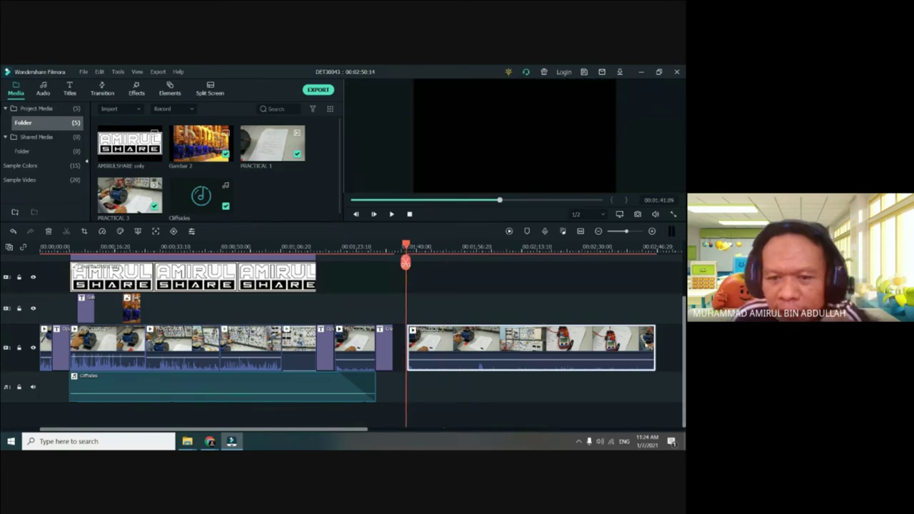
drag(405, 246, 414, 250)
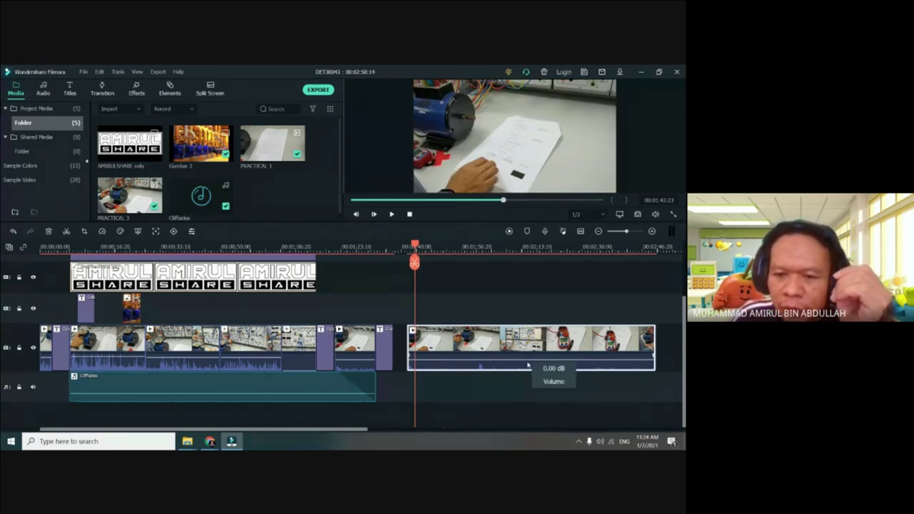
drag(528, 362, 528, 356)
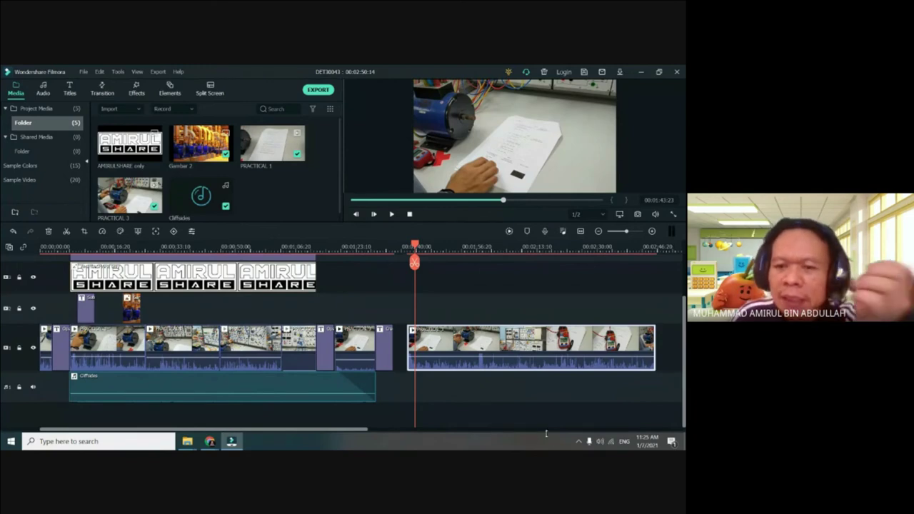
drag(534, 357, 535, 390)
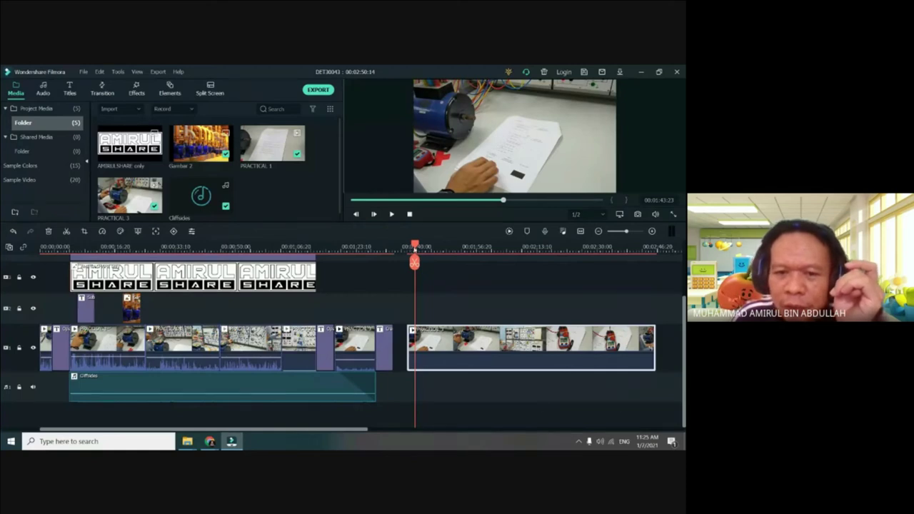
- Scrub and preview the silenced PRACTICAL 3 clip, stopping at 00:02:07:03
drag(414, 263, 540, 287)
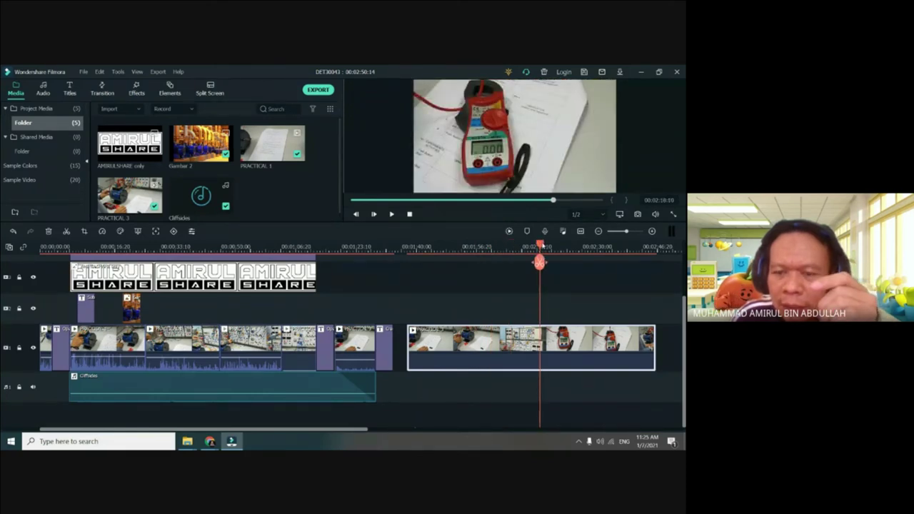
key(space)
drag(549, 247, 486, 249)
drag(491, 250, 499, 251)
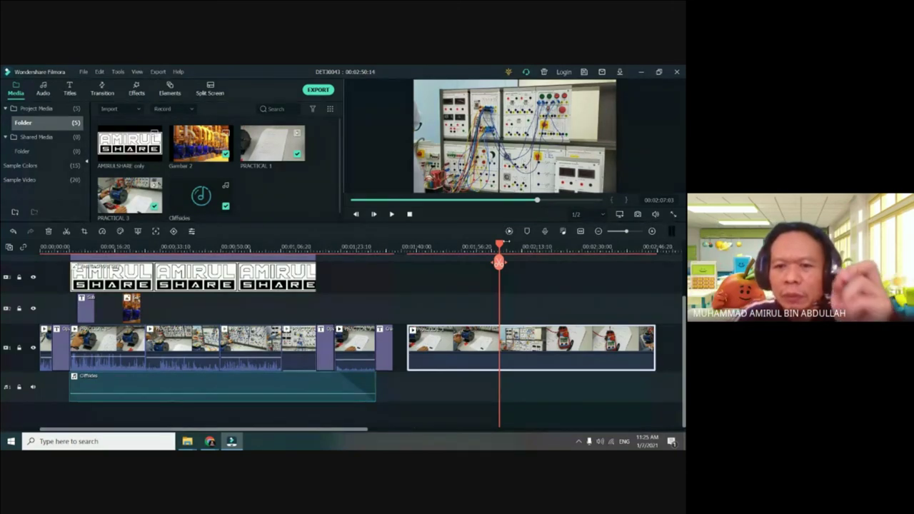
- Detach the audio from the PRACTICAL 3 clip and raise the detached audio's volume back to an audible level
drag(500, 247, 479, 246)
right_click(526, 353)
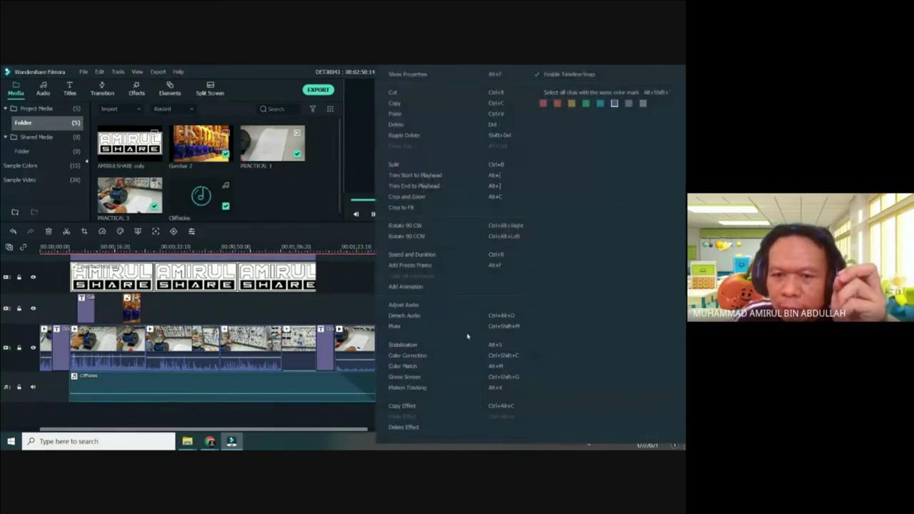
click(415, 317)
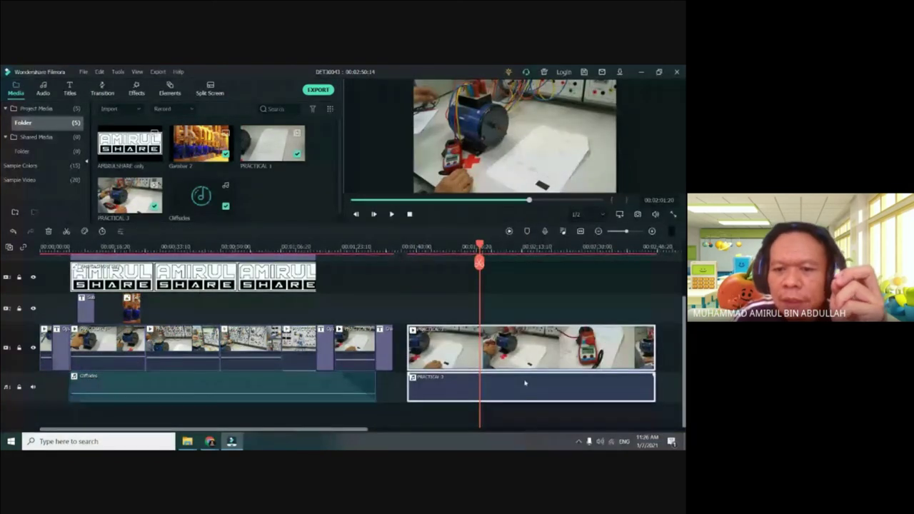
click(531, 356)
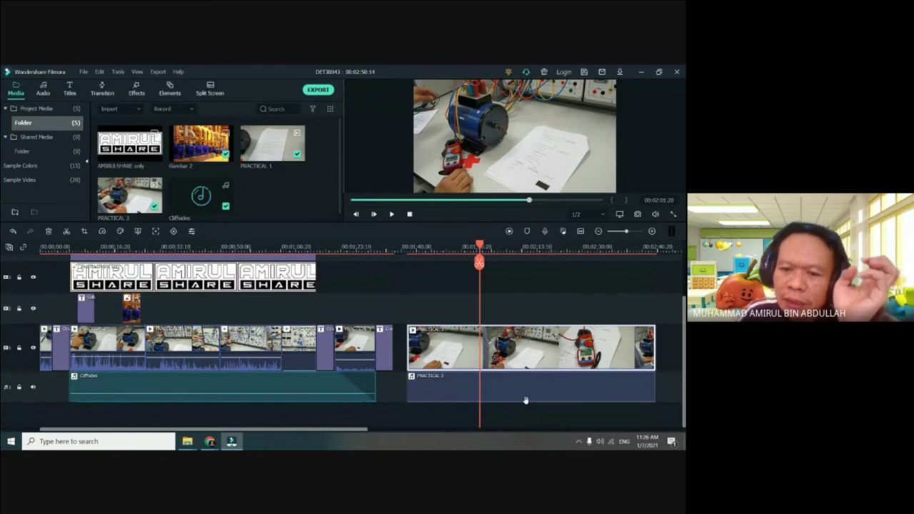
mouse_move(525, 402)
drag(525, 402, 532, 380)
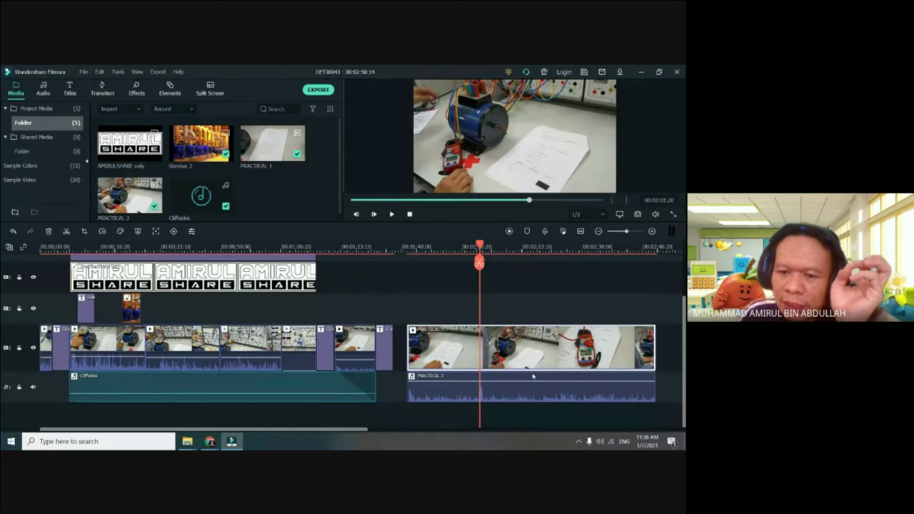
- Move the detached PRACTICAL 3 audio down to the second audio track and delete it
click(534, 386)
drag(517, 379, 516, 407)
scroll(516, 408, down, 1)
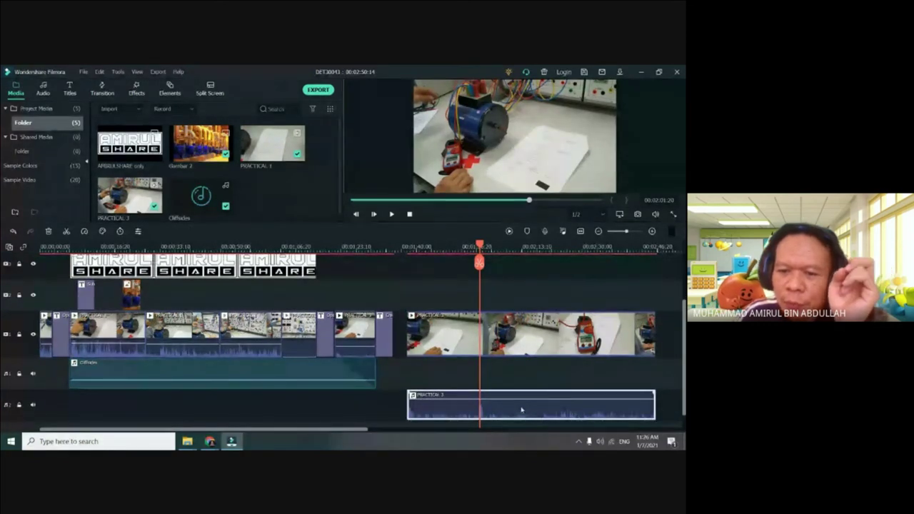
click(419, 378)
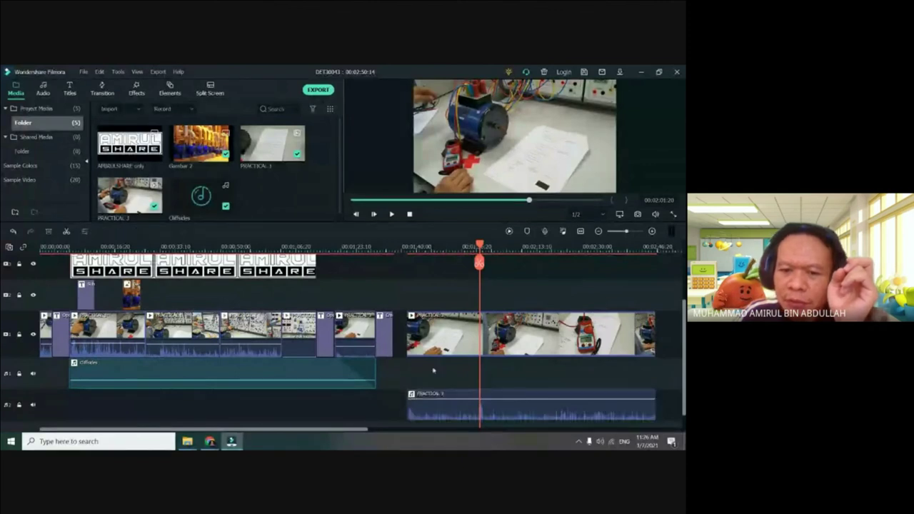
click(521, 408)
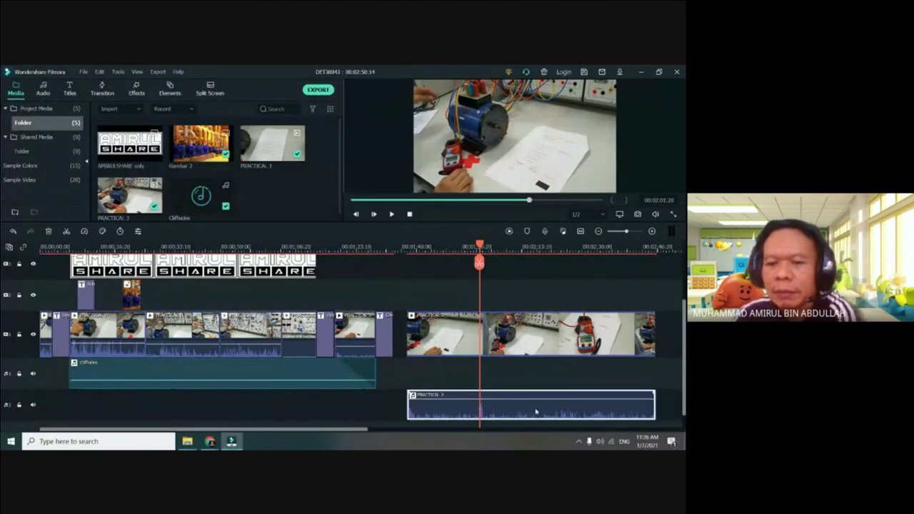
key(Delete)
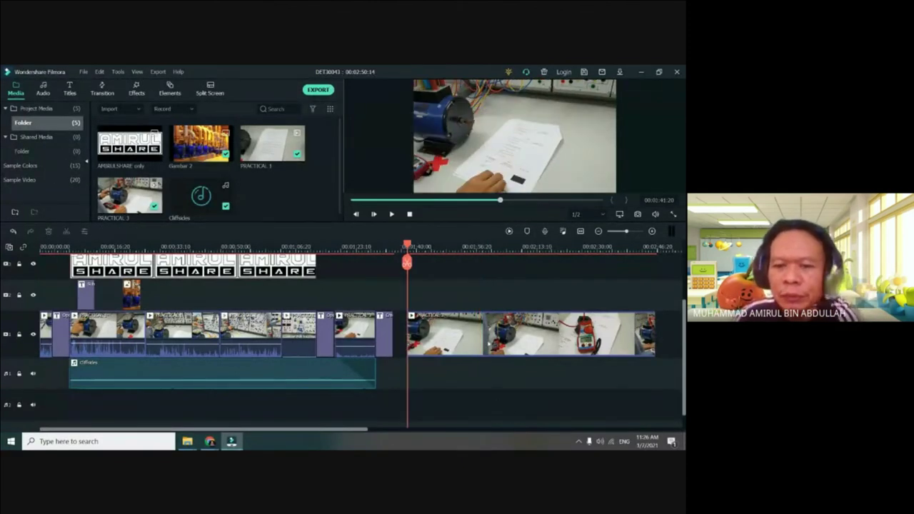
- Play and scrub through the PRACTICAL 3 clip to check it without its audio, ending at 00:02:13:15
drag(406, 263, 492, 263)
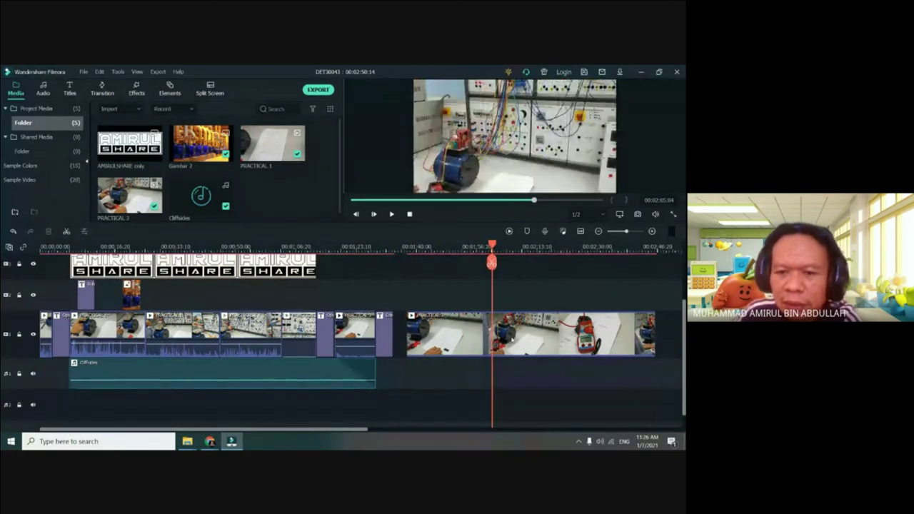
key(space)
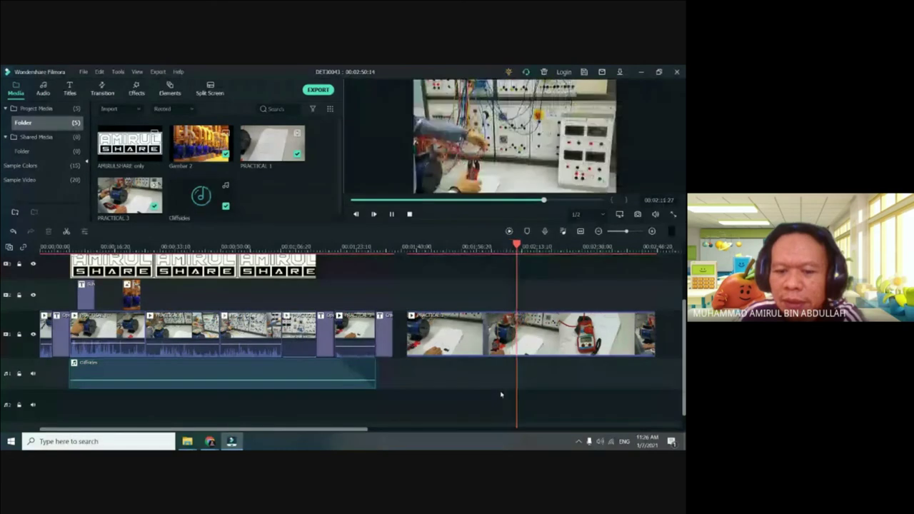
key(space)
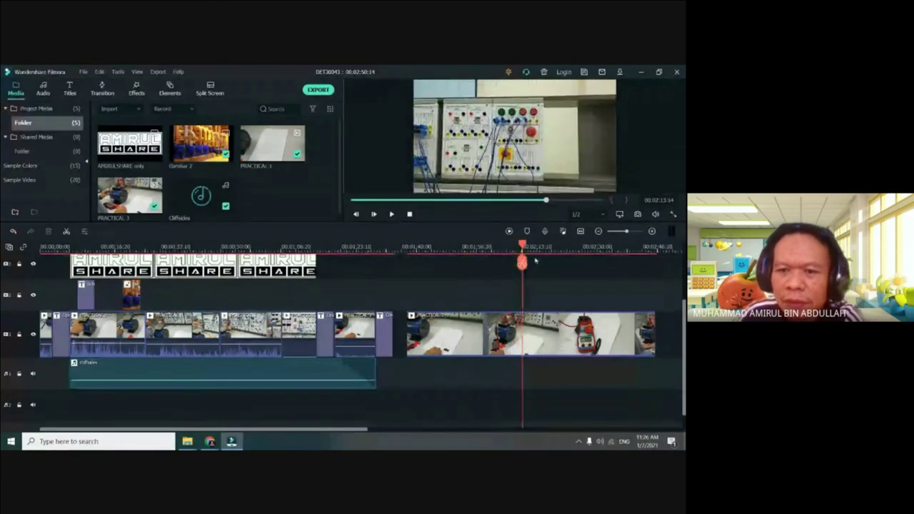
drag(521, 244, 423, 247)
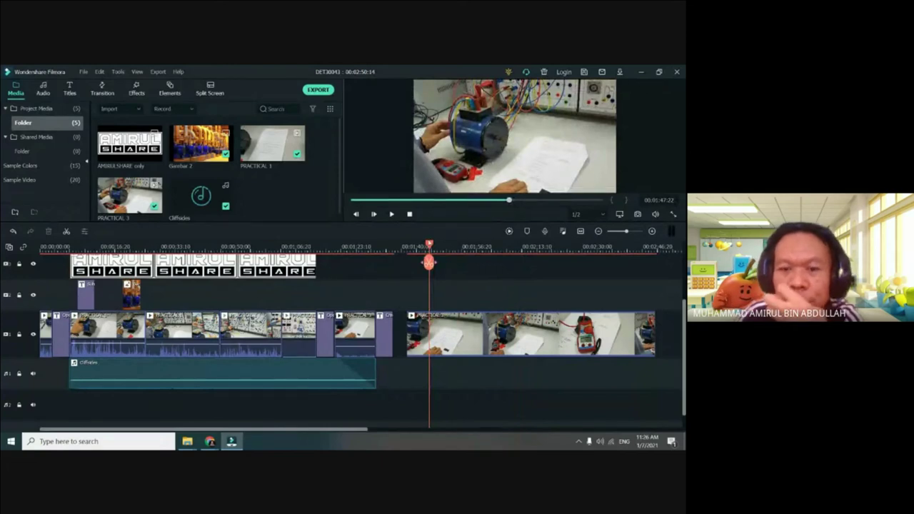
drag(429, 245, 439, 246)
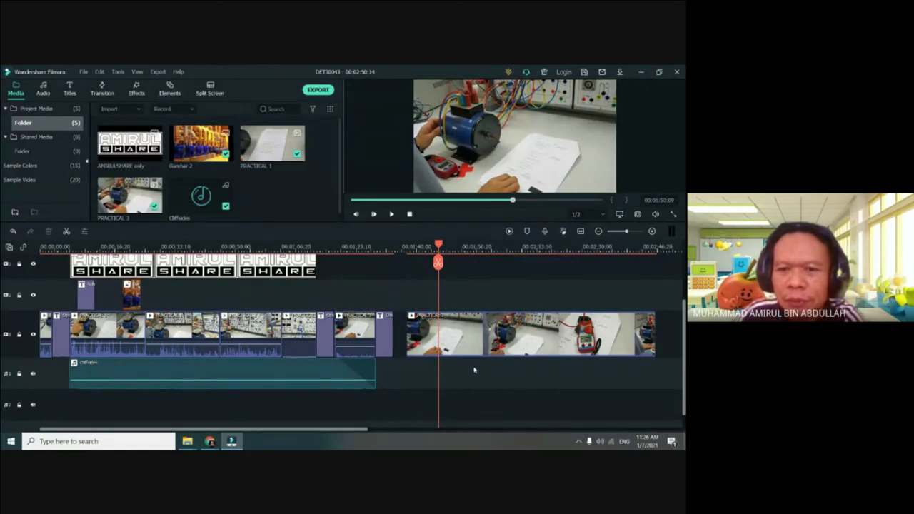
drag(438, 262, 449, 262)
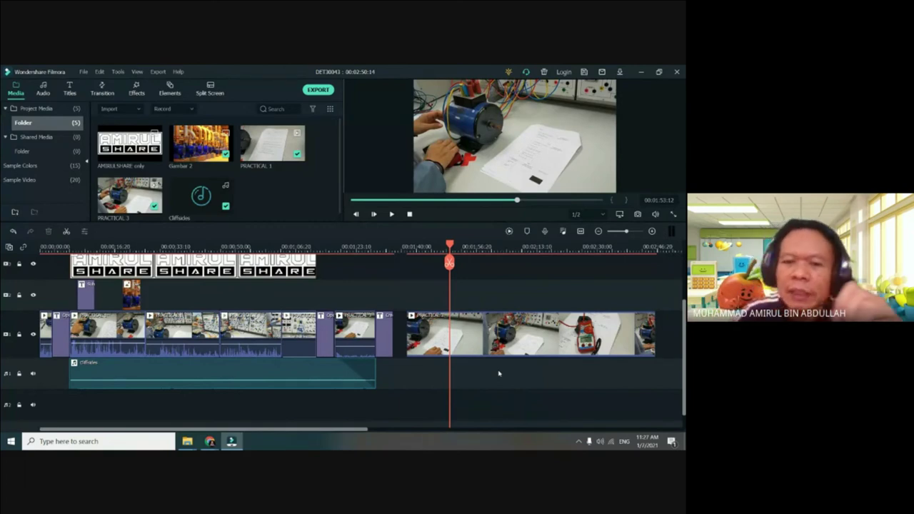
drag(450, 245, 452, 245)
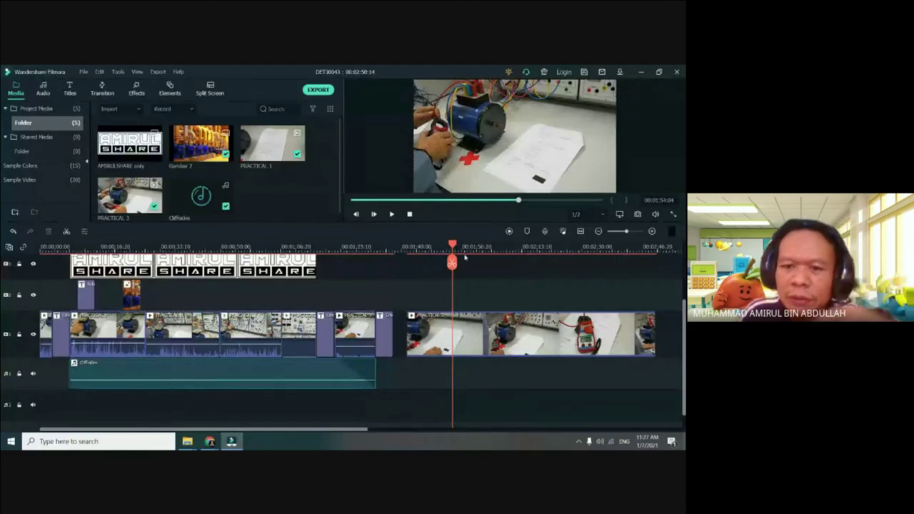
drag(451, 244, 522, 247)
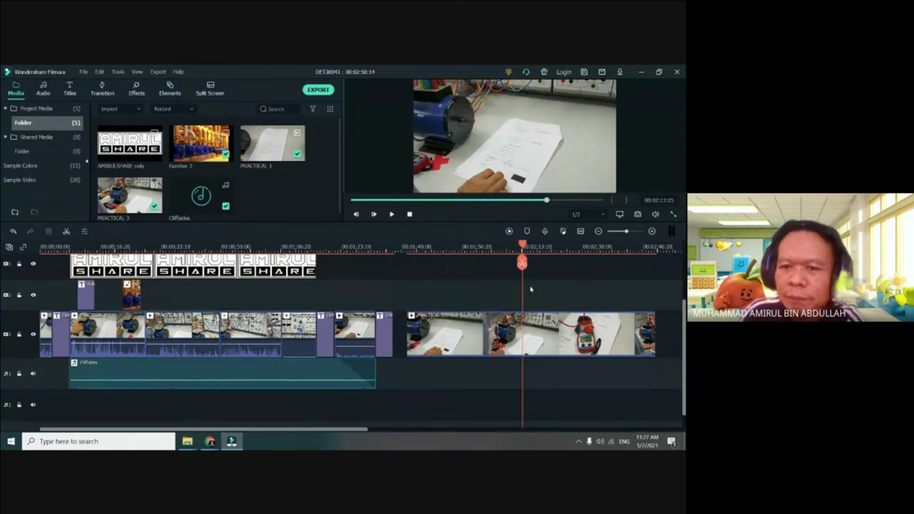
- Insert the Cliffsides music on the first audio track beneath the PRACTICAL 3 clip, at 00:01:41:13
click(455, 330)
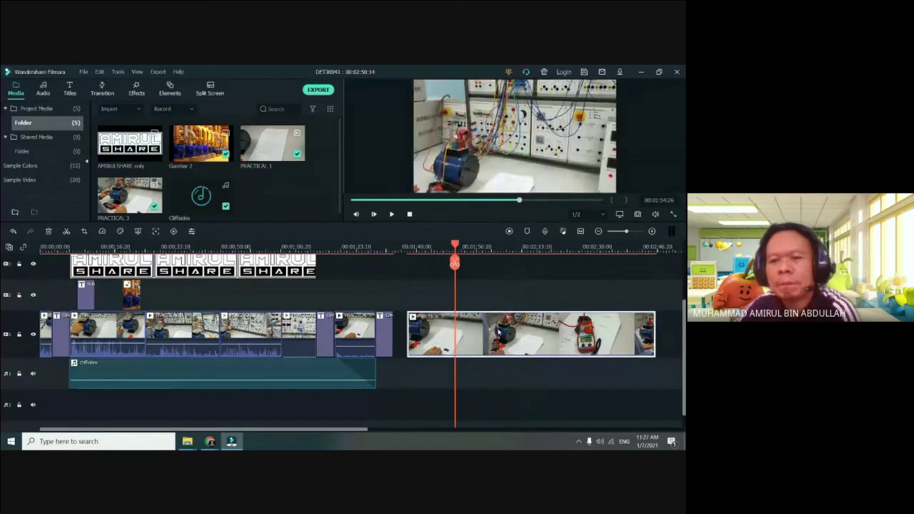
key(ctrl+z)
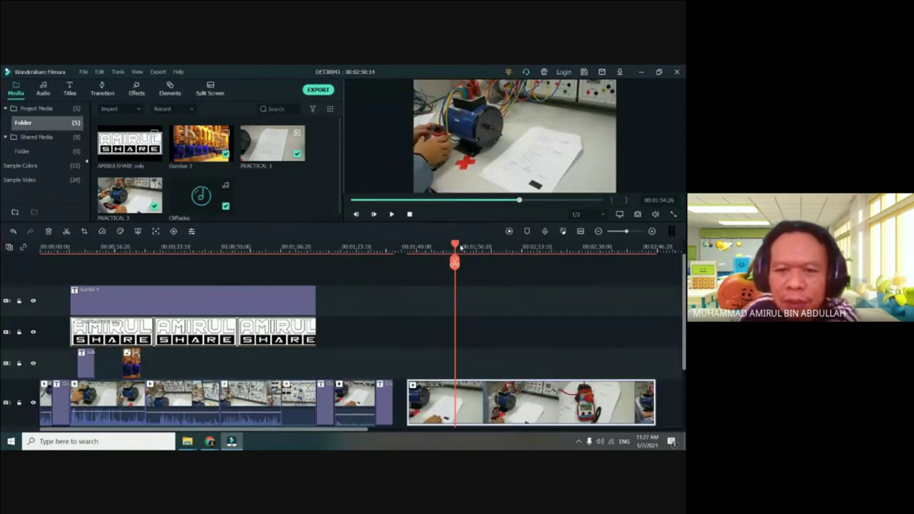
scroll(438, 304, down, 2)
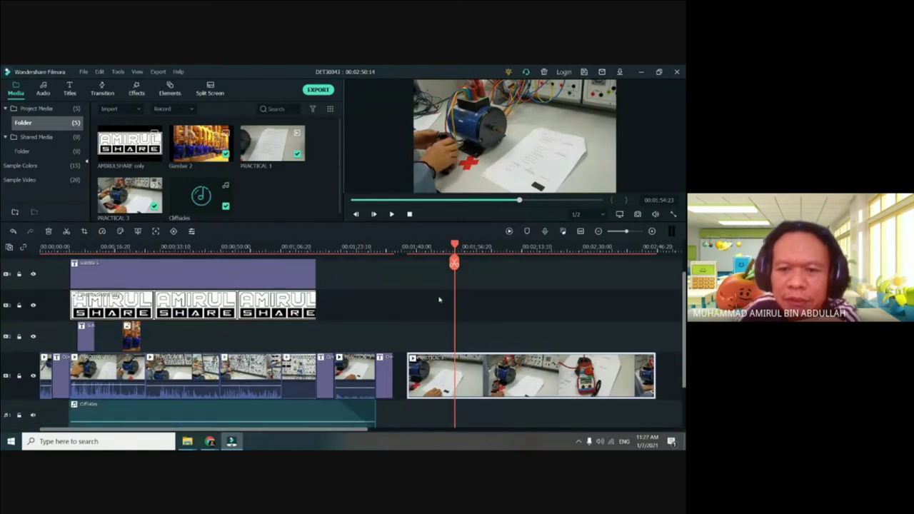
scroll(439, 300, down, 3)
click(449, 247)
click(406, 246)
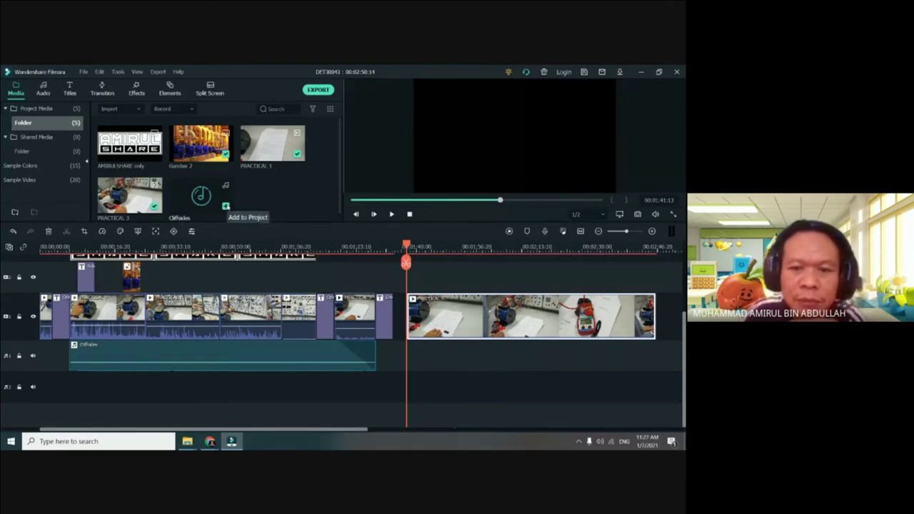
click(406, 349)
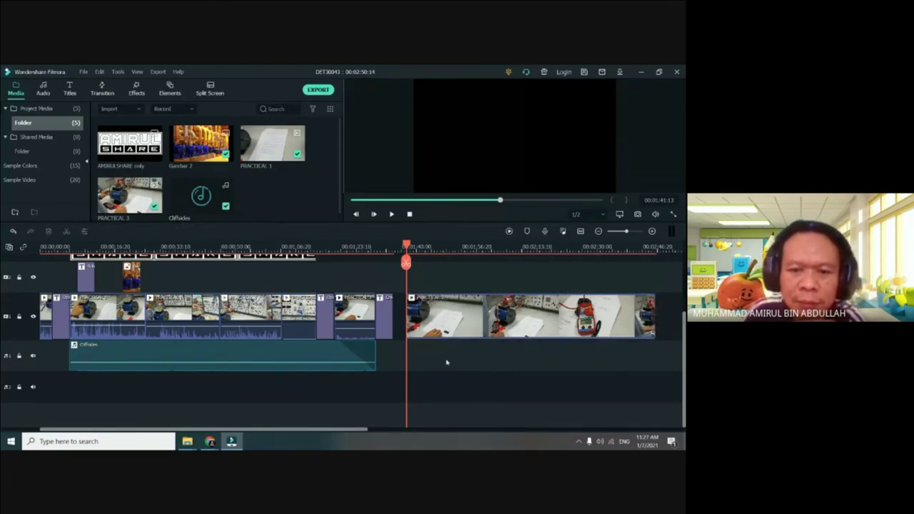
click(225, 205)
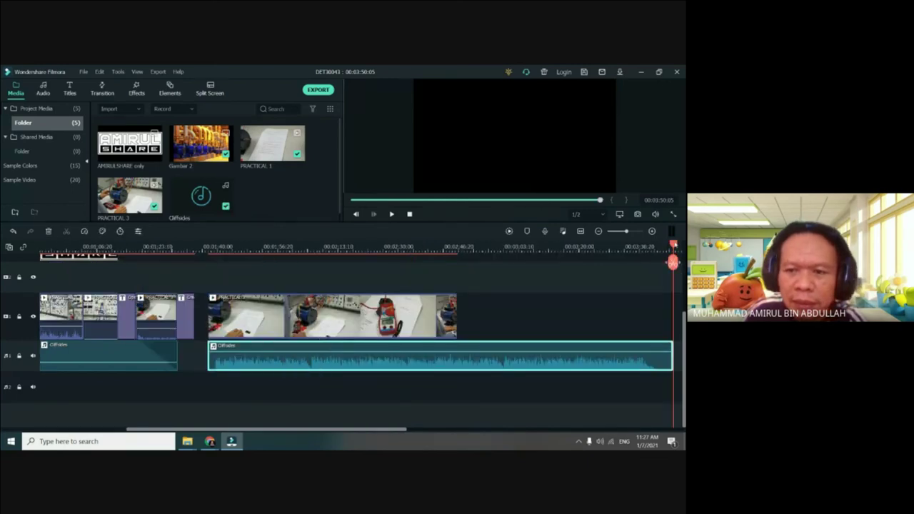
- Delete the newly added Cliffsides music and the PRACTICAL 3 clip after the end credit
drag(672, 263, 671, 263)
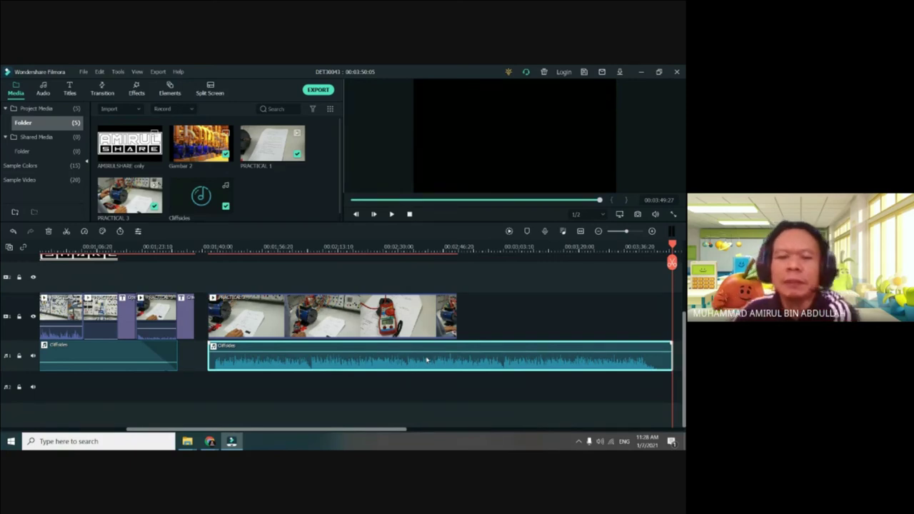
key(Delete)
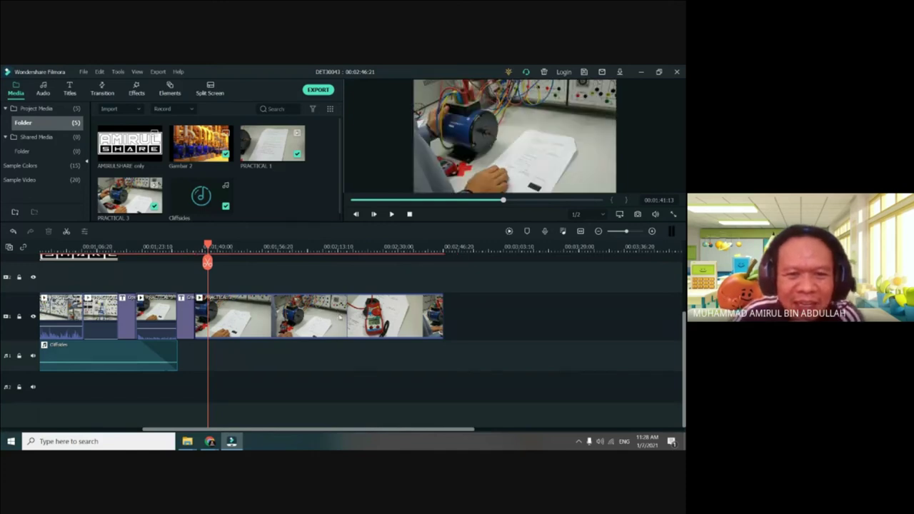
key(ctrl+z)
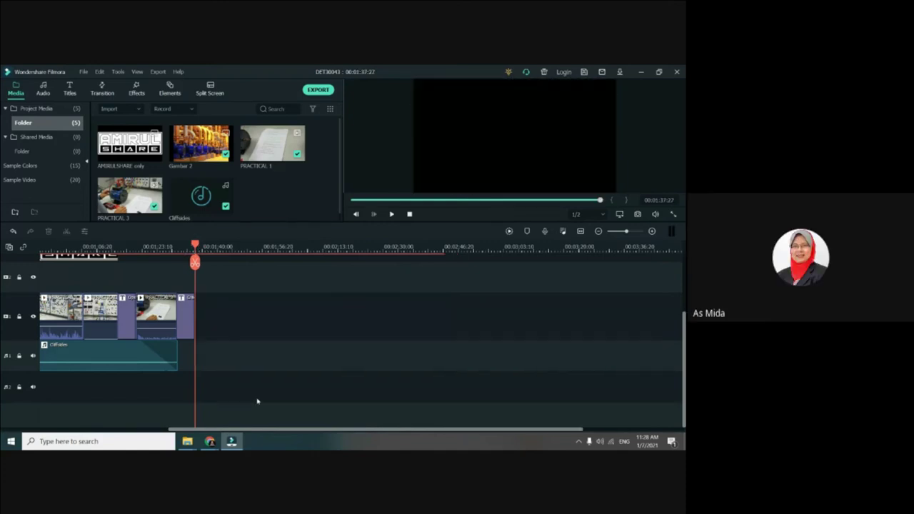
- Show the timeline from its beginning with the upper tracks in view, and return the playhead to 00:00:00:00
drag(235, 430, 32, 422)
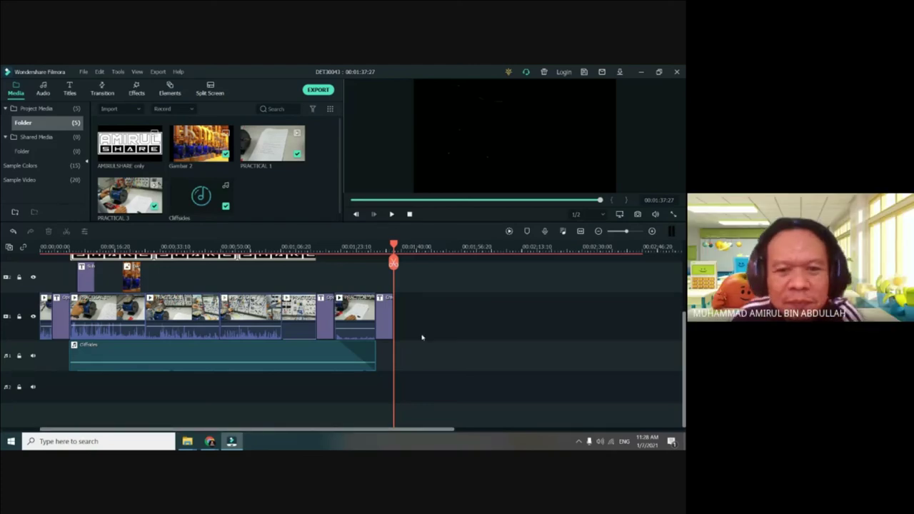
scroll(421, 337, up, 1)
scroll(441, 335, up, 2)
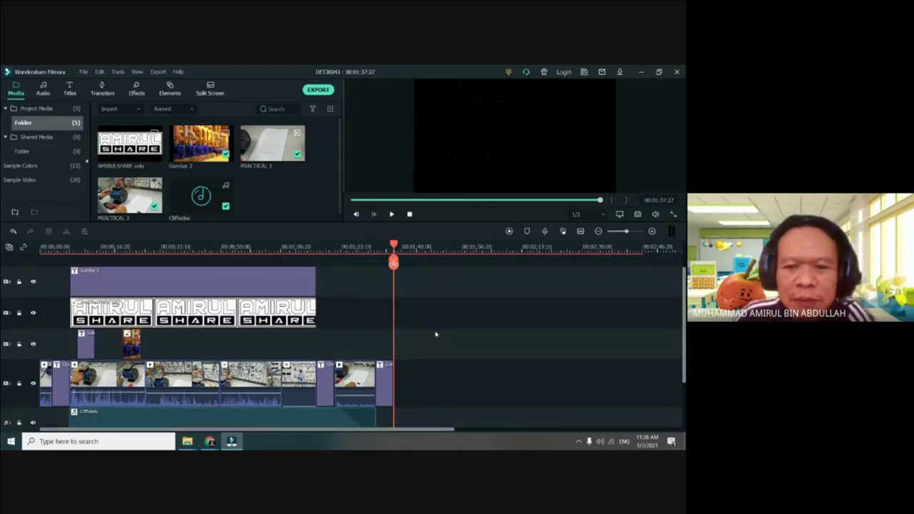
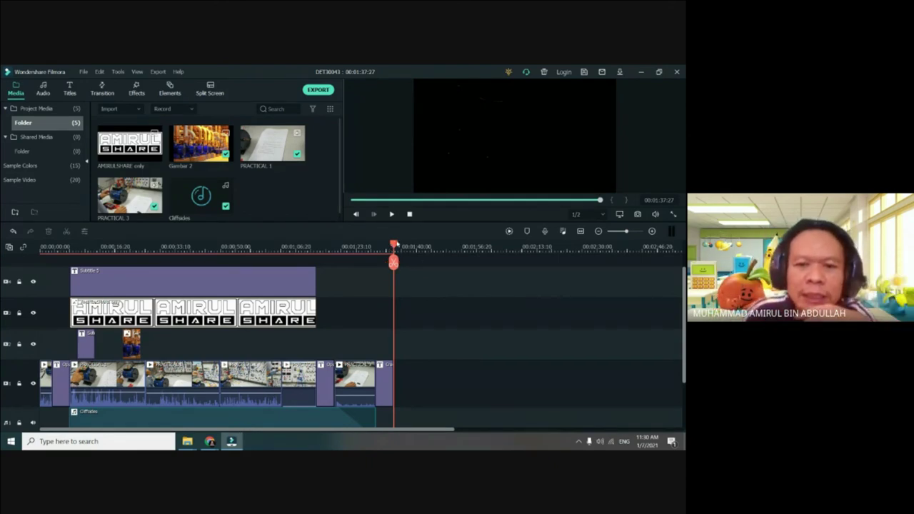
drag(395, 245, 3, 286)
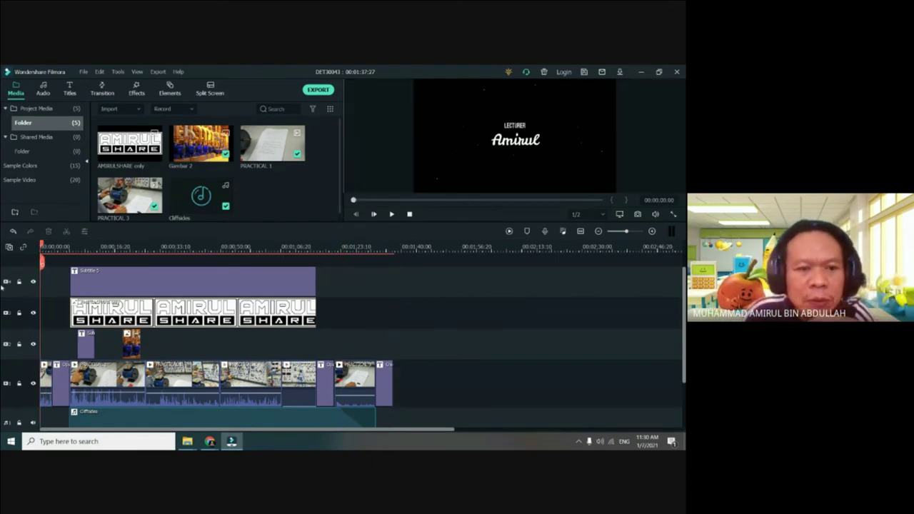
- Look over the timeline tracks down to the background music and save the project
scroll(332, 274, down, 2)
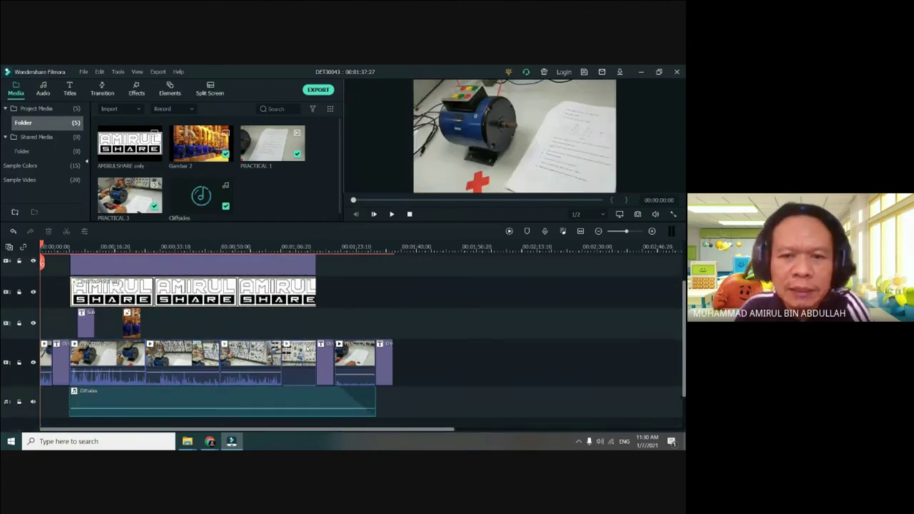
scroll(308, 348, up, 4)
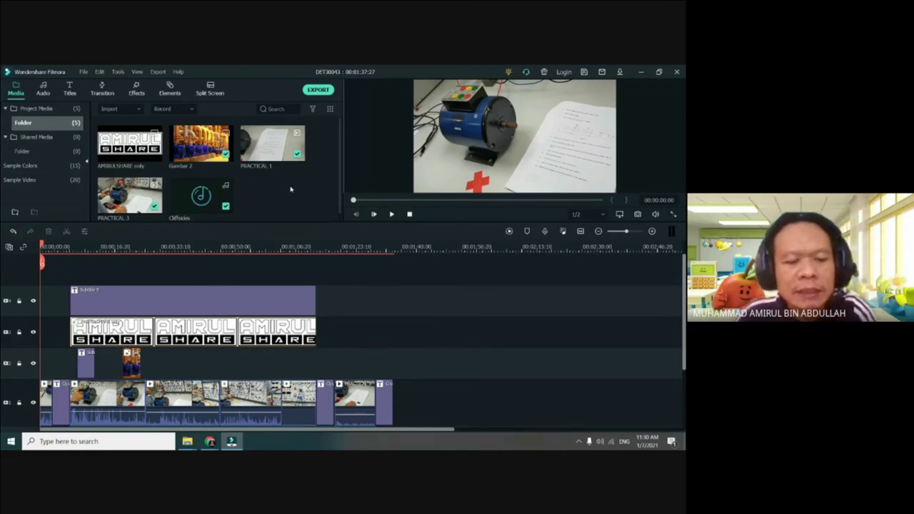
key(ctrl+s)
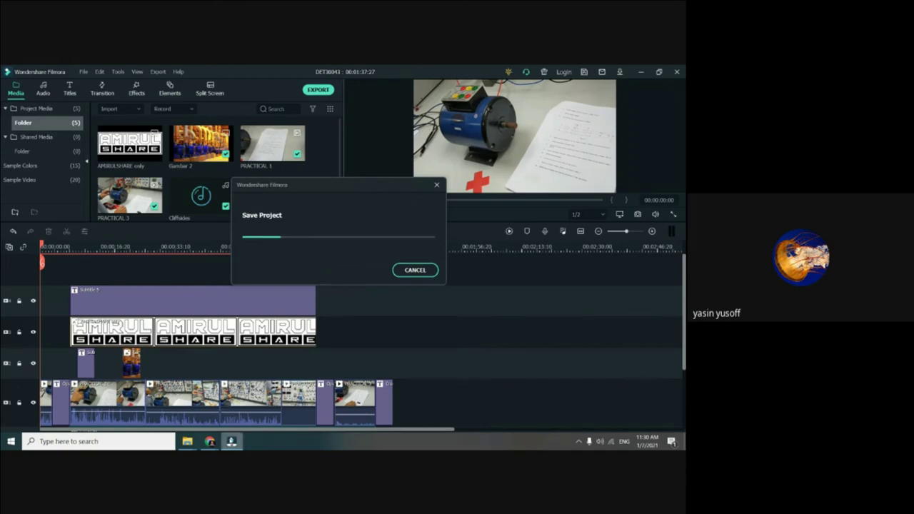
- Switch to the Google Meet call in Chrome to check on the participants, and return to Filmora
mouse_move(210, 441)
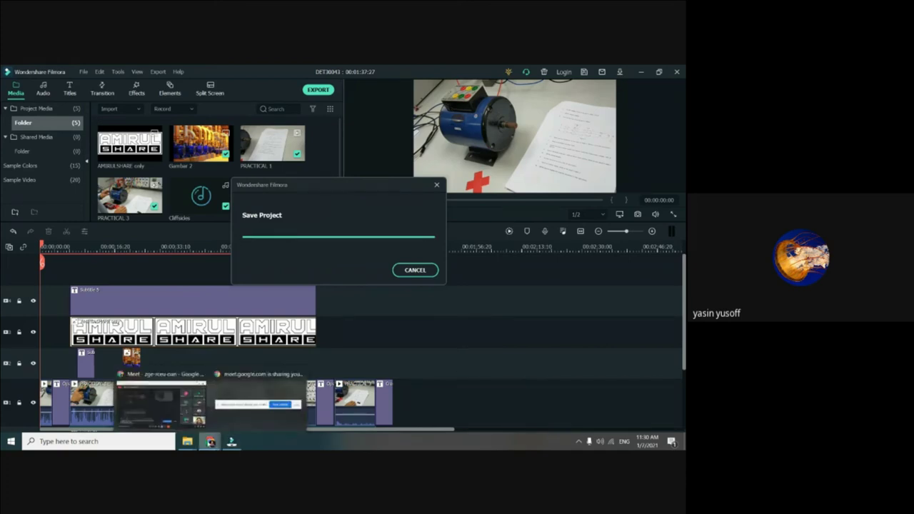
click(161, 401)
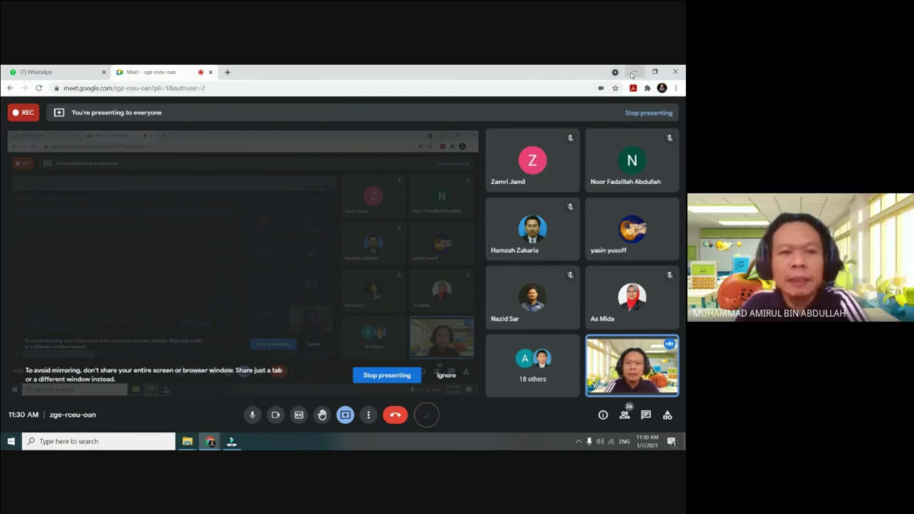
click(631, 73)
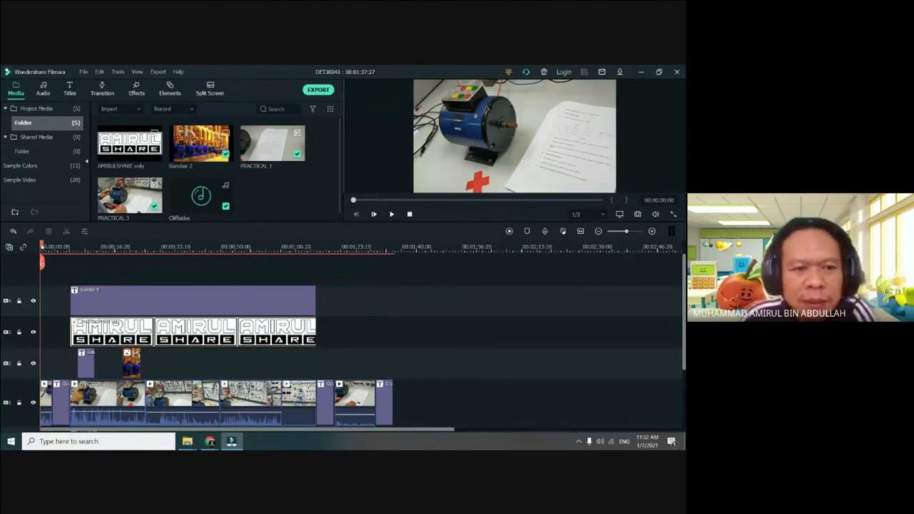
- Move the playhead to 00:01:23:20 in the clip before the end credit and save the project again
drag(41, 247, 342, 262)
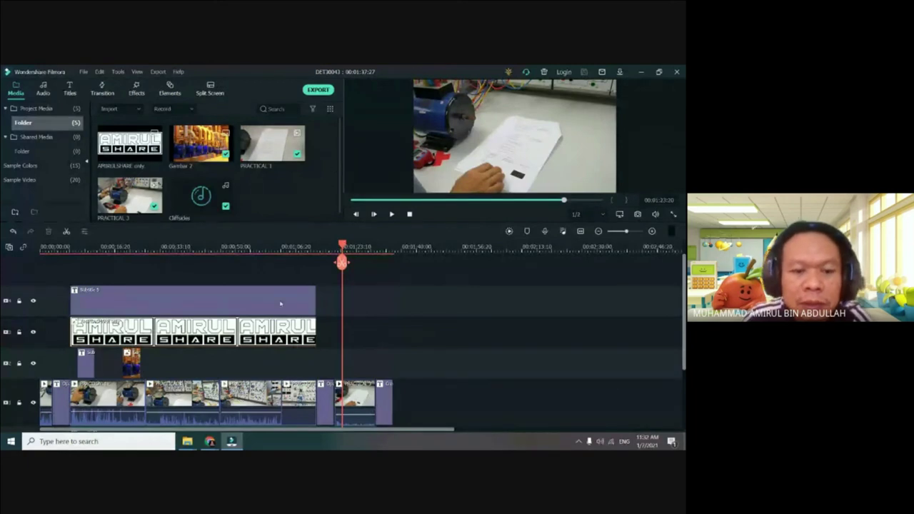
scroll(269, 411, down, 2)
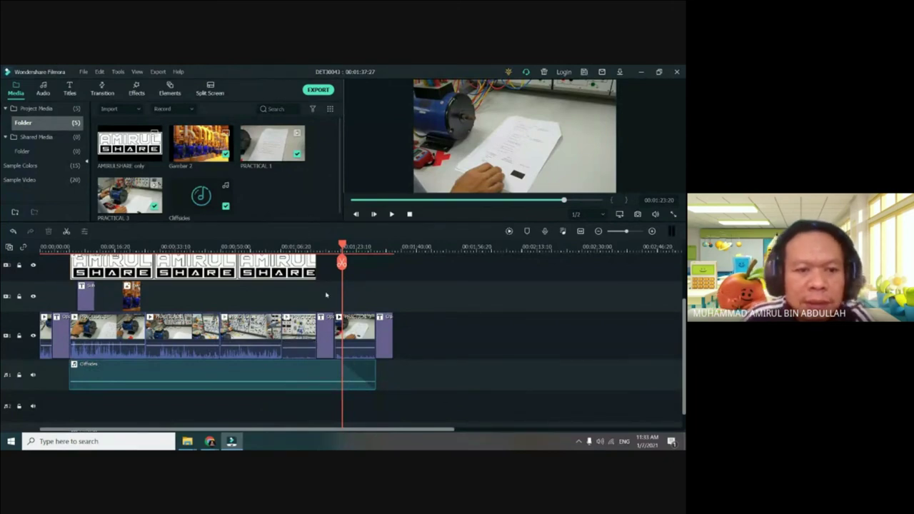
key(ctrl+s)
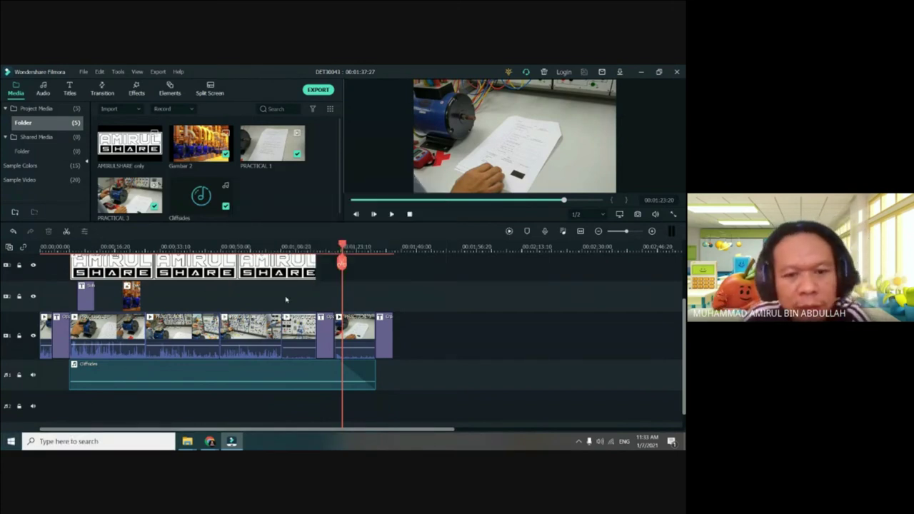
- Start a local MP4 export of the project and name the output file "Partical 10"
scroll(378, 259, up, 3)
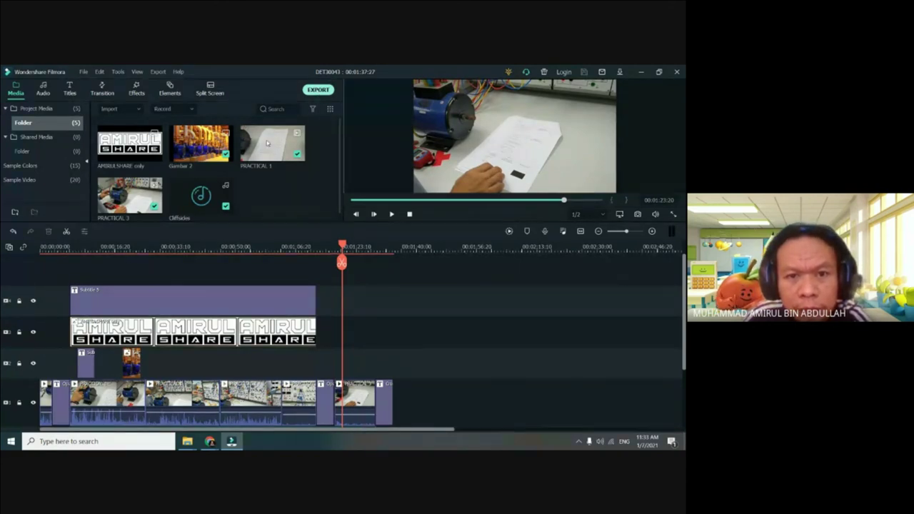
click(323, 91)
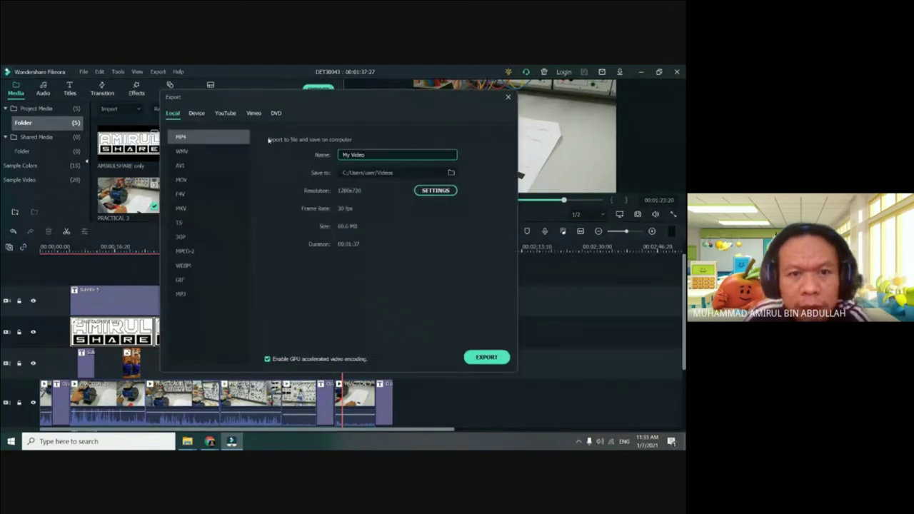
drag(281, 100, 308, 113)
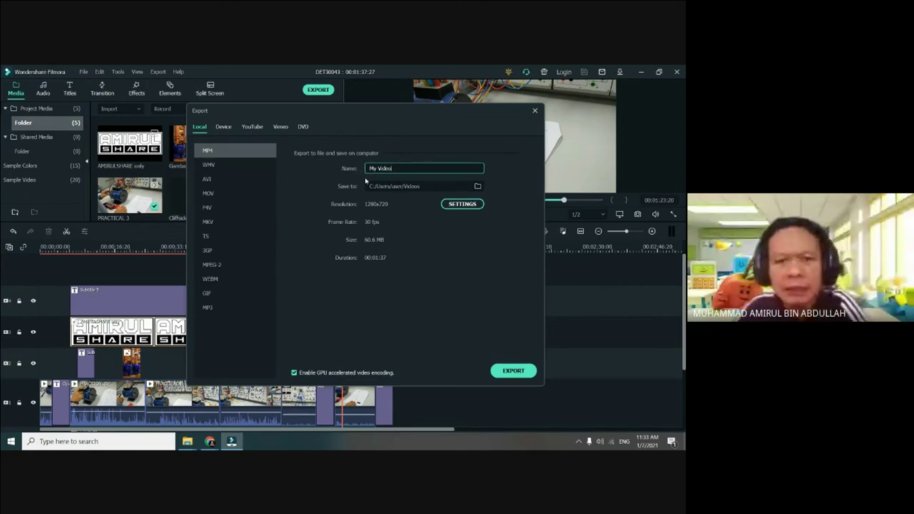
drag(391, 168, 325, 166)
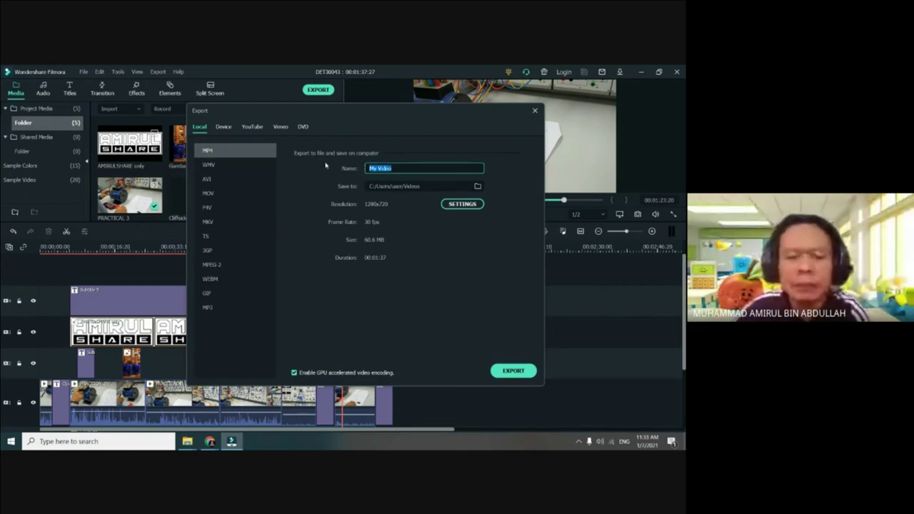
text(Practical )
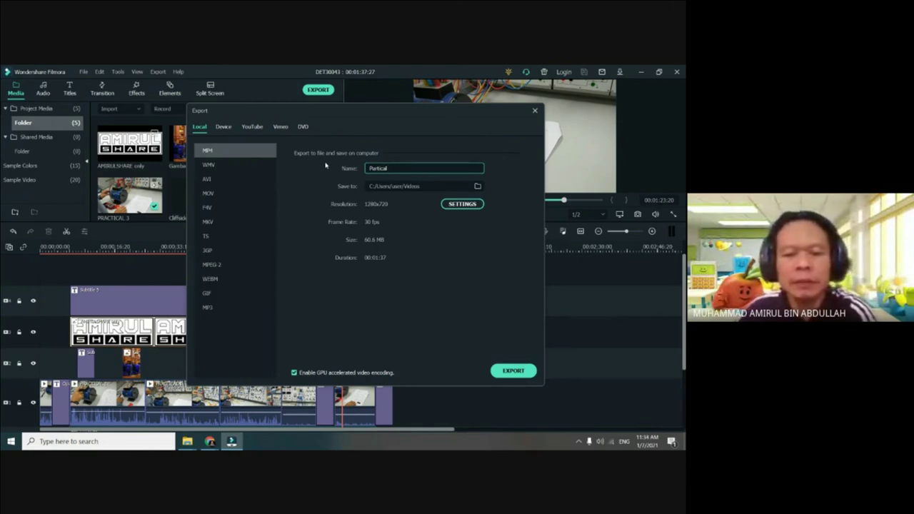
text(10)
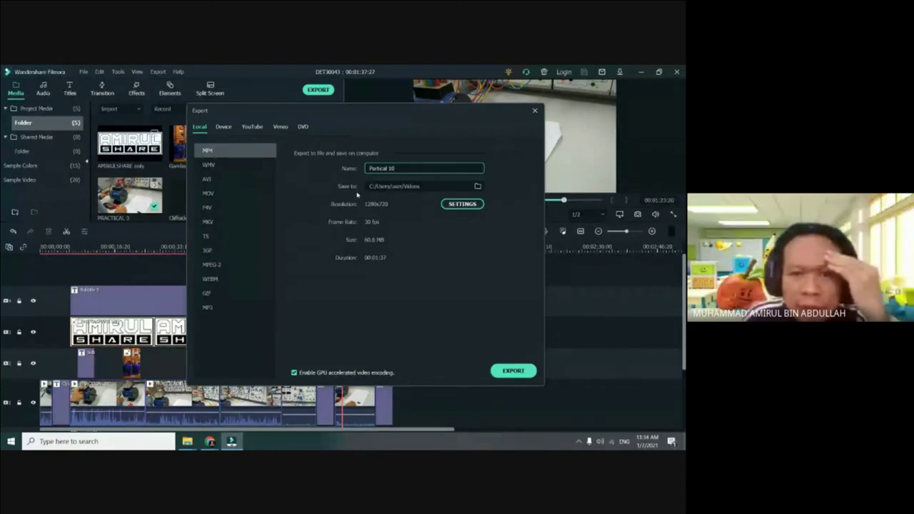
- Set the export location to the SAMPLE VIDEO (01072021) folder inside SIMPLE VIDEO EDITING SHARING (01072021)
click(477, 186)
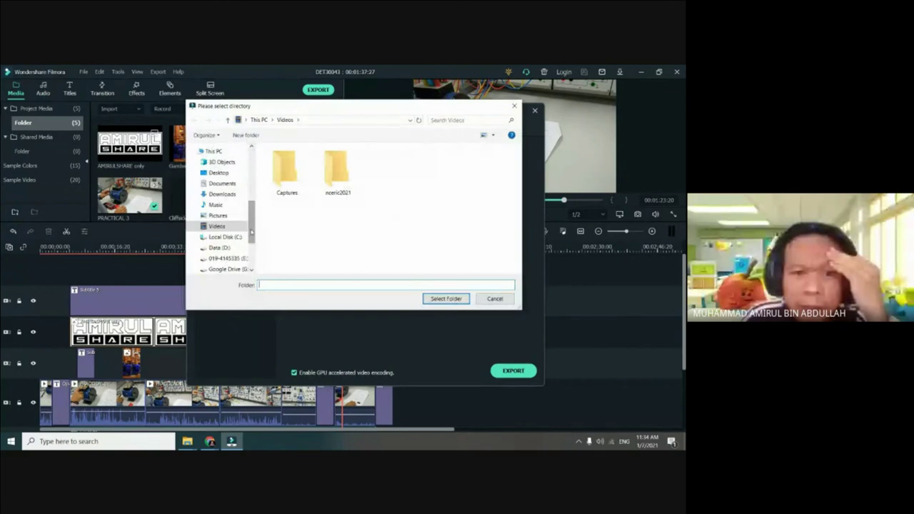
scroll(250, 243, down, 1)
scroll(249, 243, down, 1)
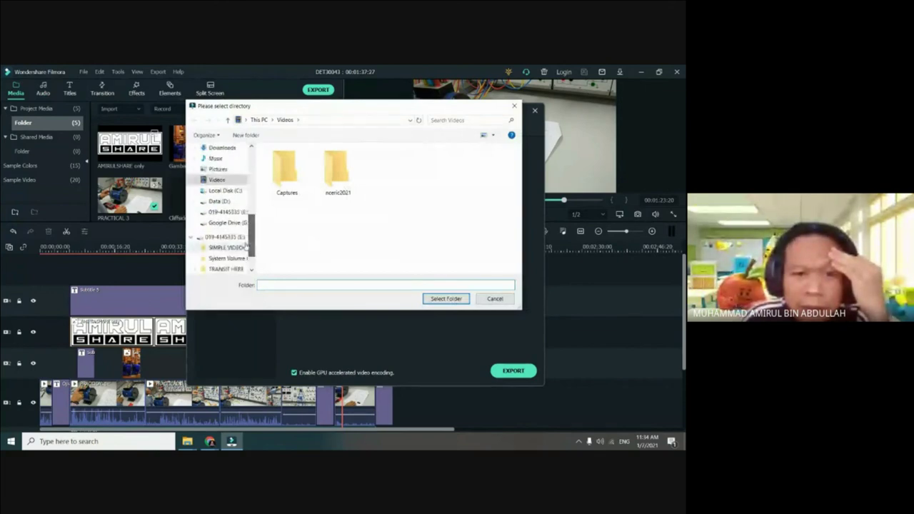
click(229, 248)
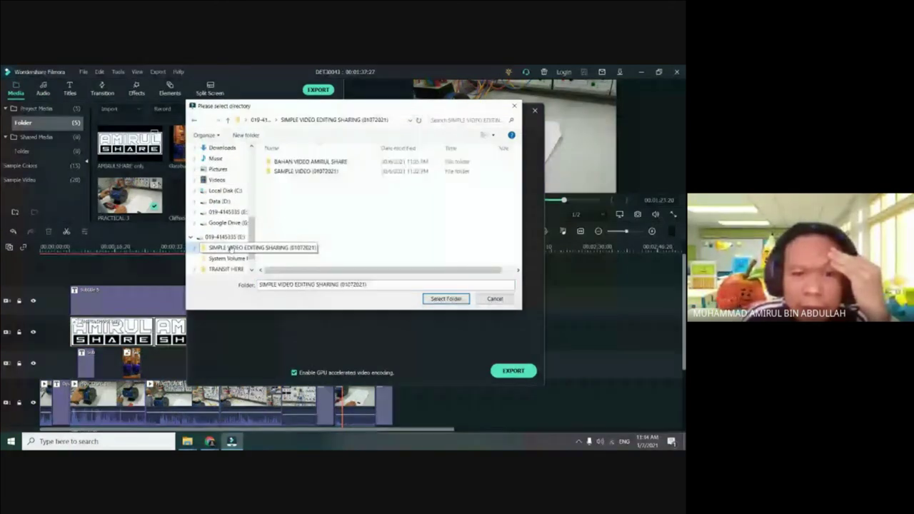
double_click(309, 172)
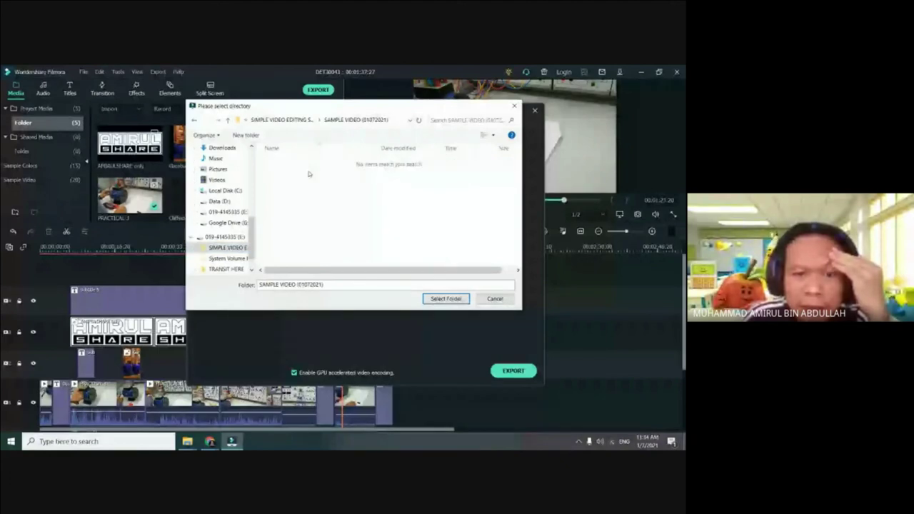
click(449, 300)
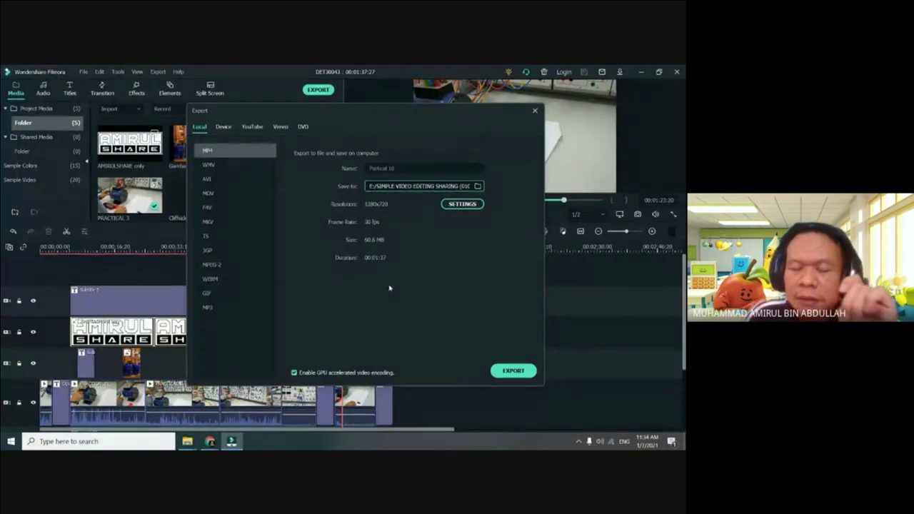
- Export the video as MP4 at 1280x720 and 30 fps with GPU accelerated encoding
drag(450, 114, 441, 93)
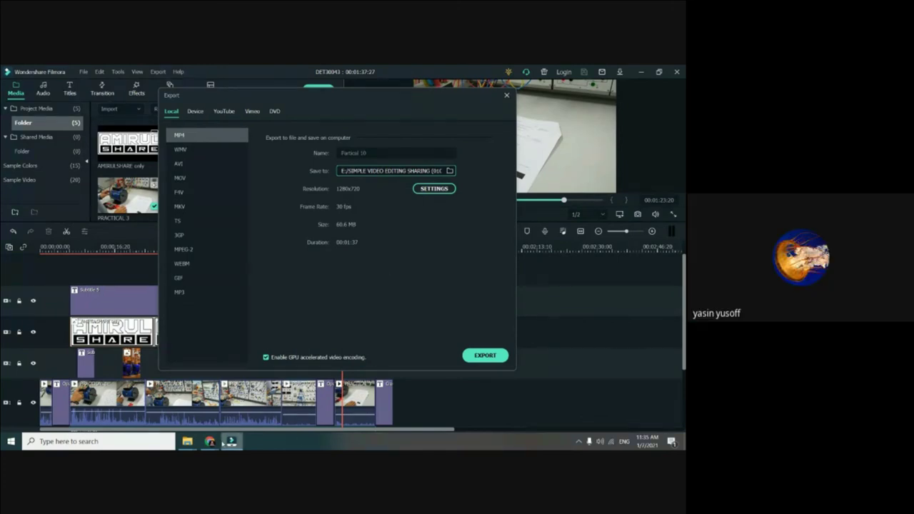
mouse_move(209, 441)
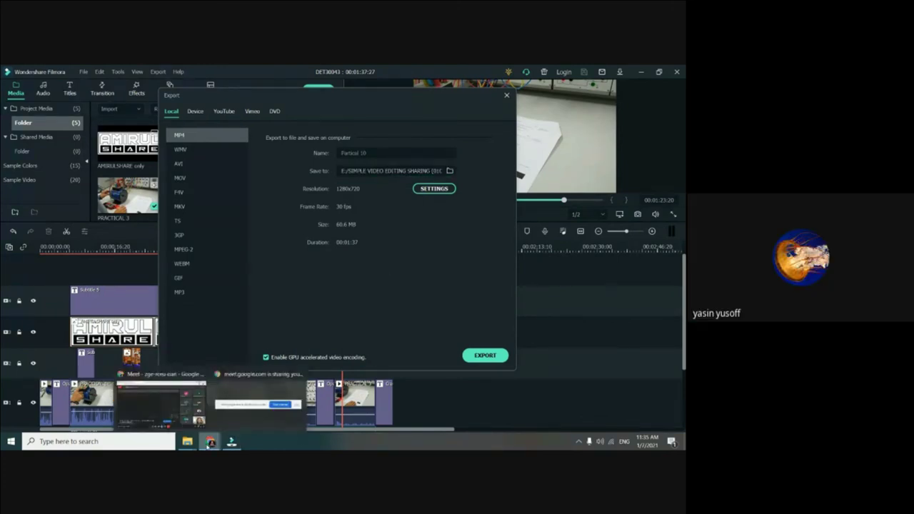
click(318, 282)
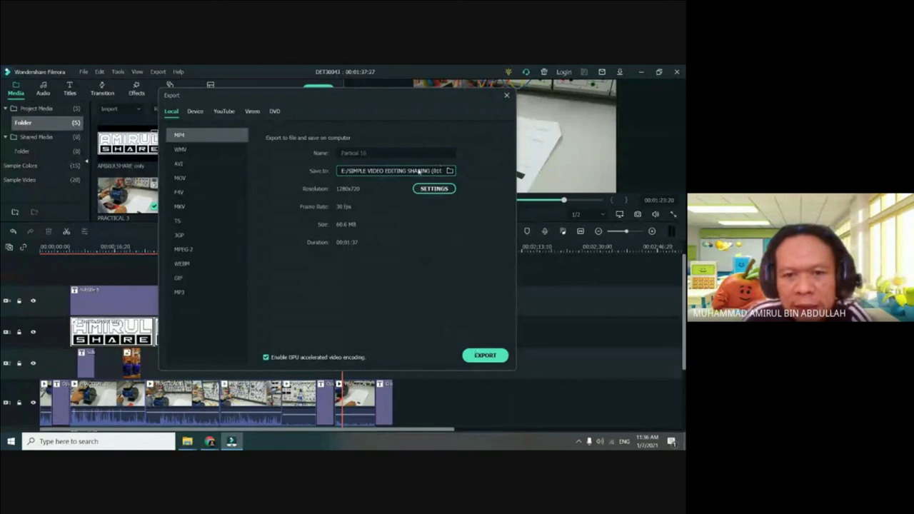
click(485, 355)
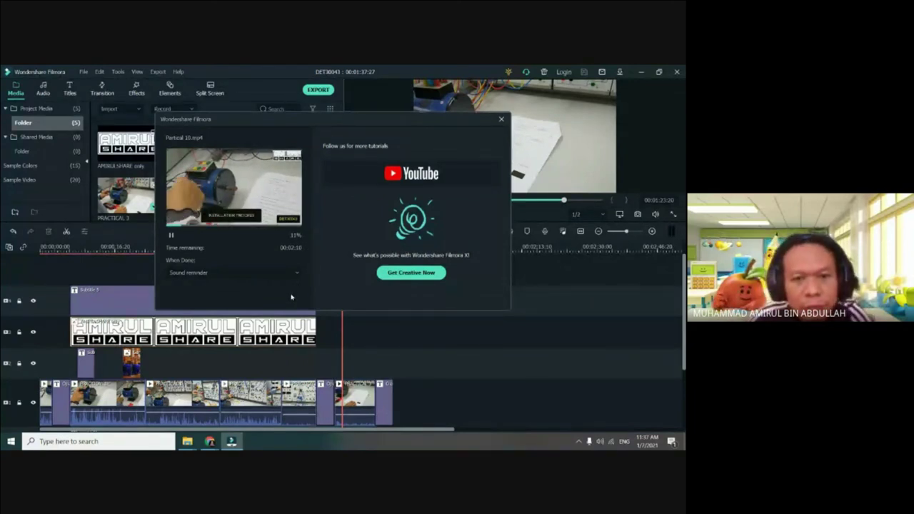
drag(433, 119, 438, 133)
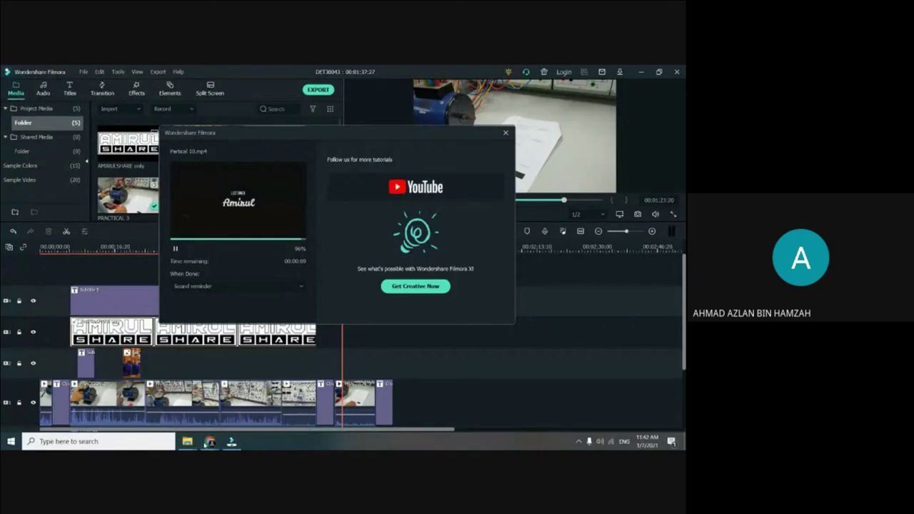
- Check the Google Meet call while the export finishes, return to Filmora and close the export window
click(173, 406)
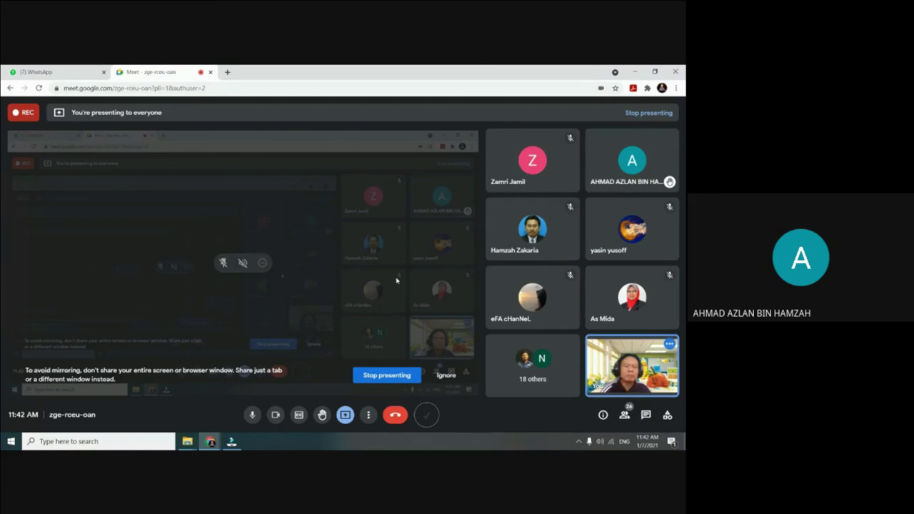
click(231, 441)
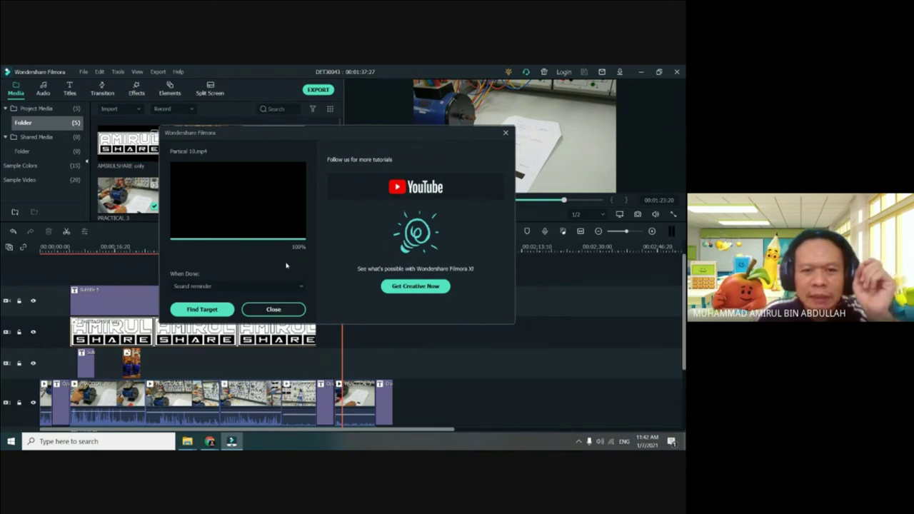
click(273, 309)
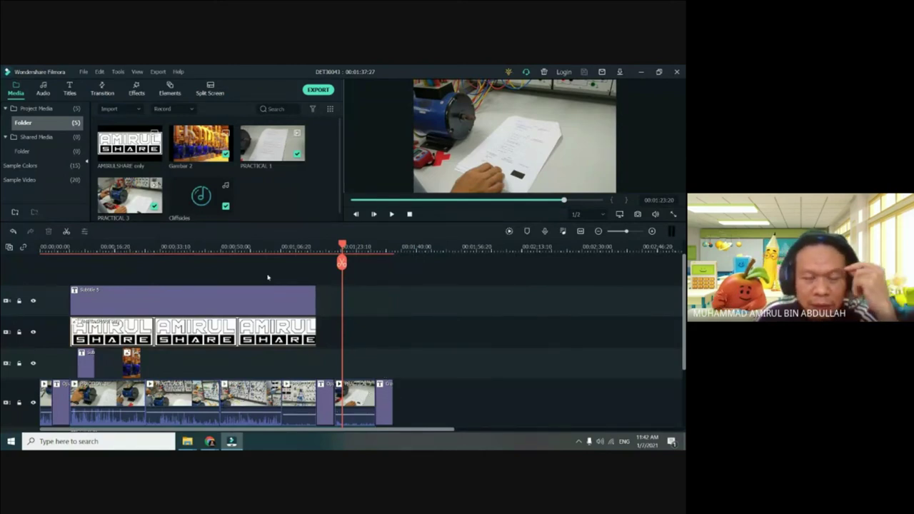
- Apply the Zoom In preset animation to the clip before the end credit, with the playhead at 00:01:26:18
scroll(312, 376, down, 2)
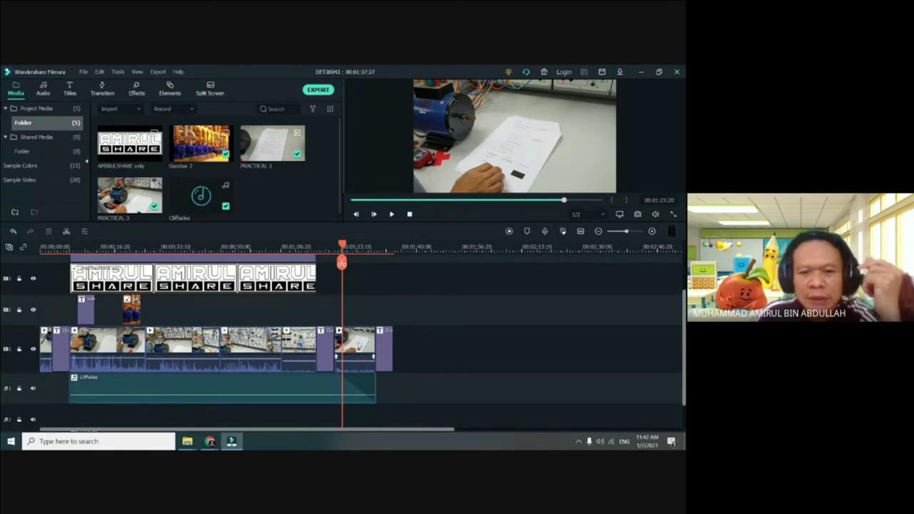
click(354, 348)
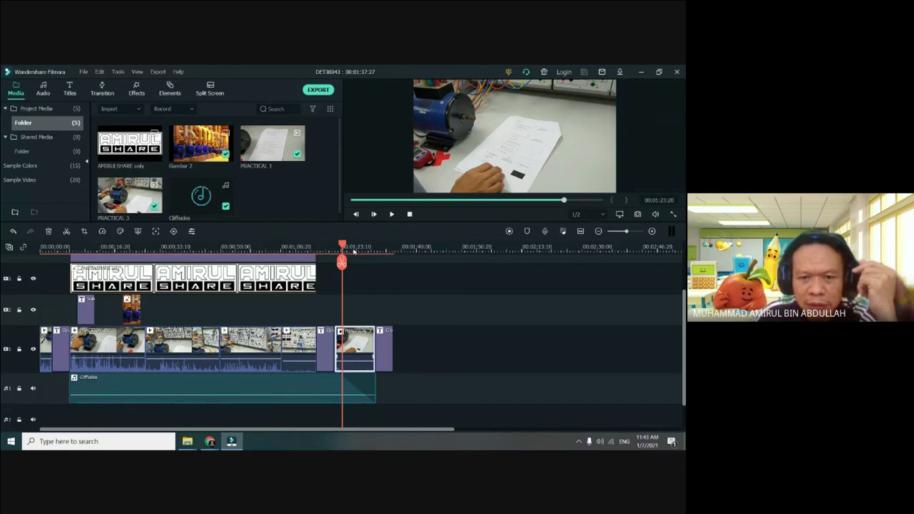
click(351, 248)
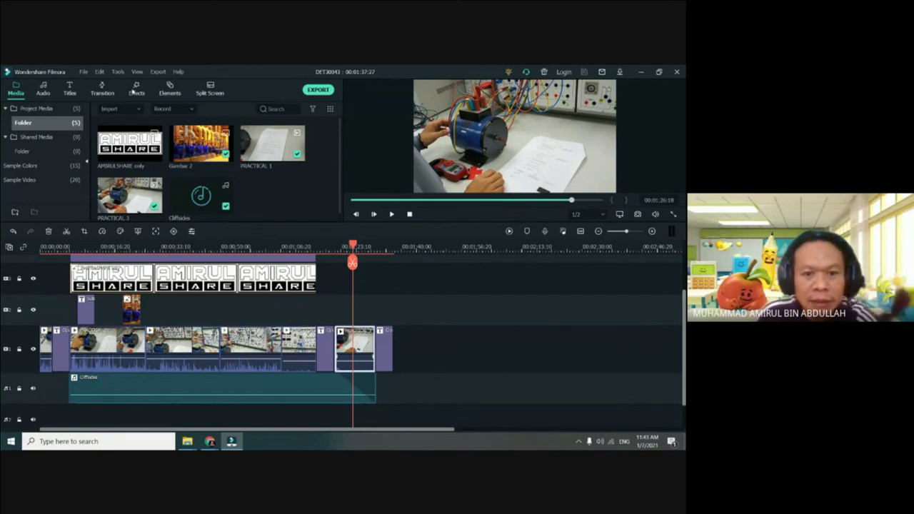
click(138, 83)
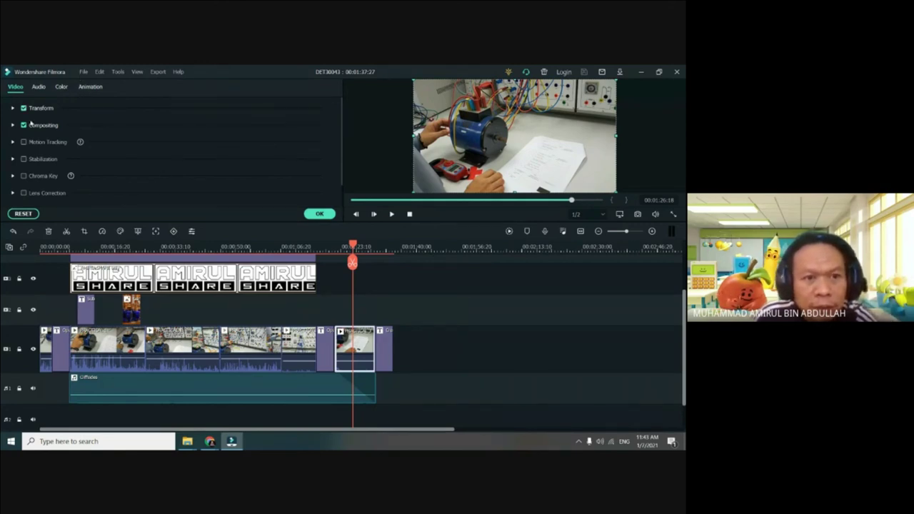
click(88, 88)
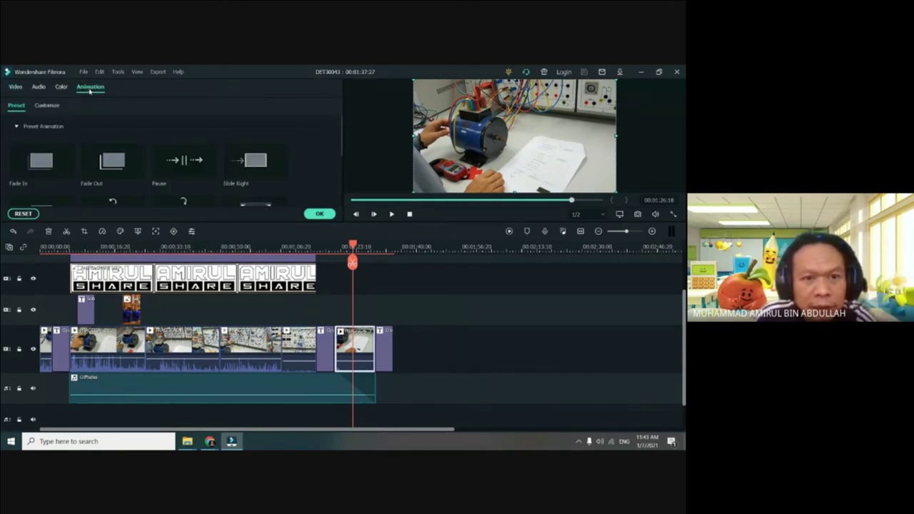
scroll(169, 176, down, 5)
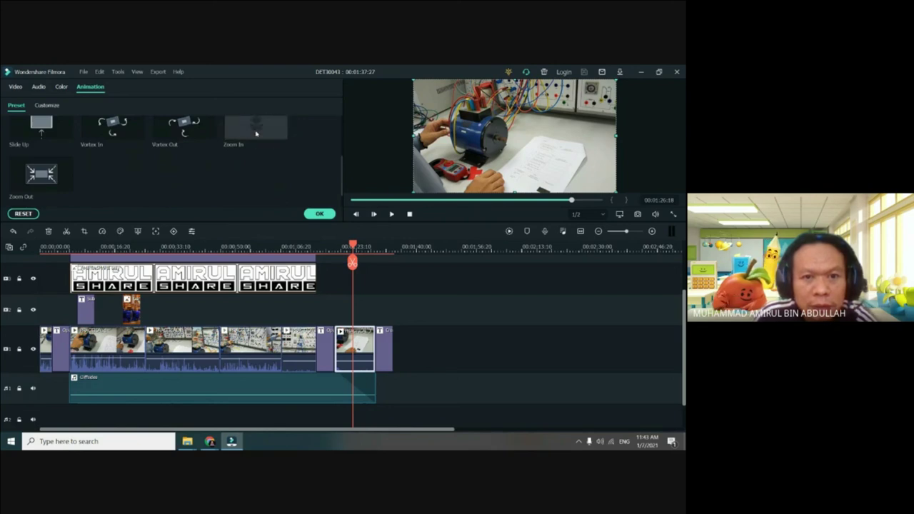
drag(256, 134, 362, 374)
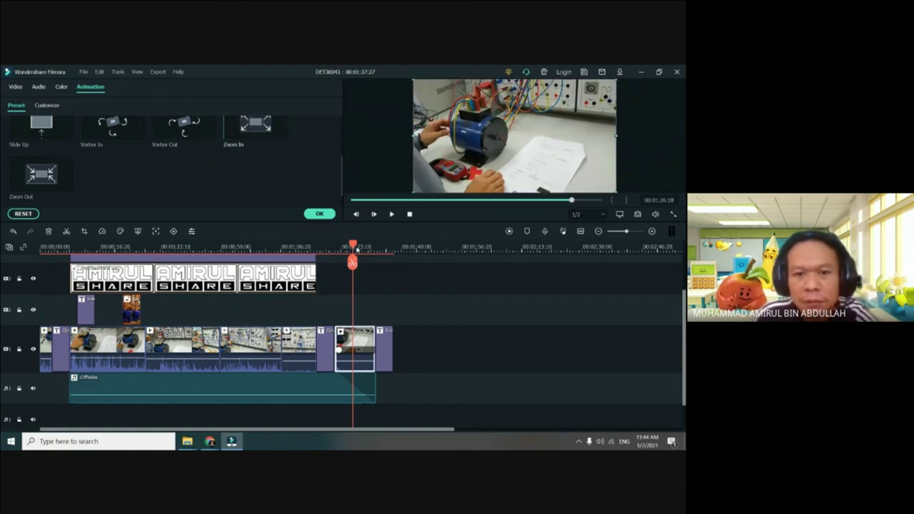
- Preview the timeline from about 00:01:06 and show the zoomed frame of the clip before the end credit at 00:01:28:07
drag(352, 246, 278, 246)
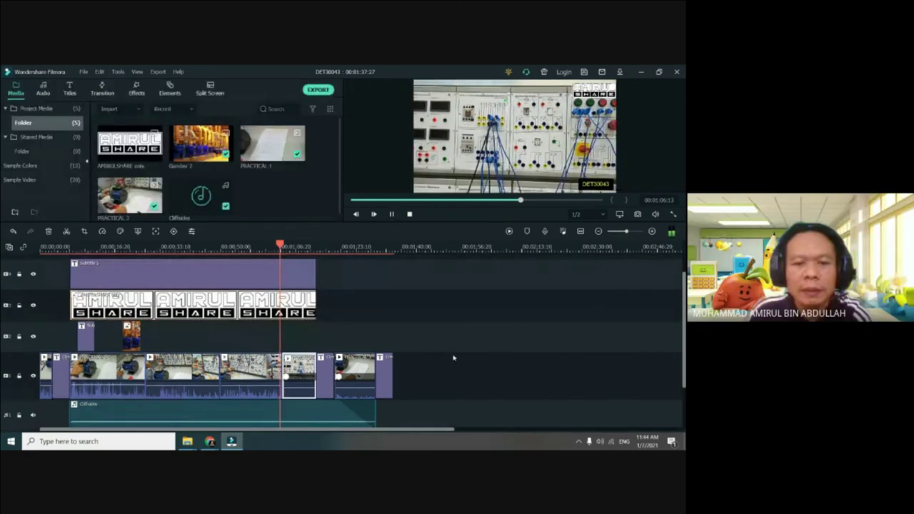
click(358, 371)
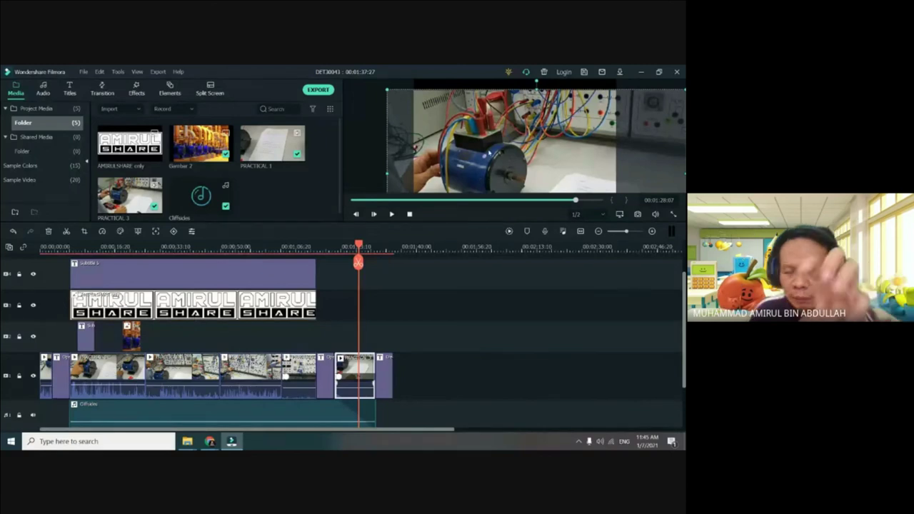
- Minimize Filmora to check the Google Meet call and bring the editing window back
click(640, 73)
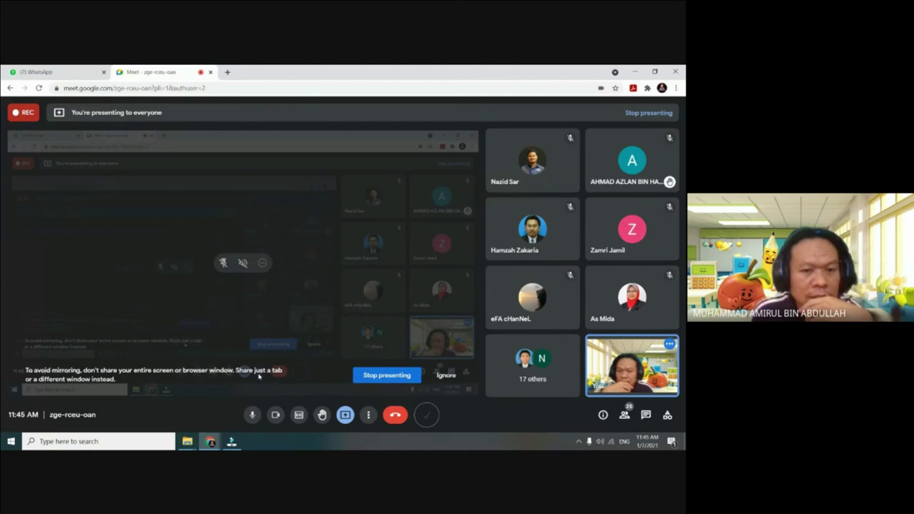
mouse_move(231, 441)
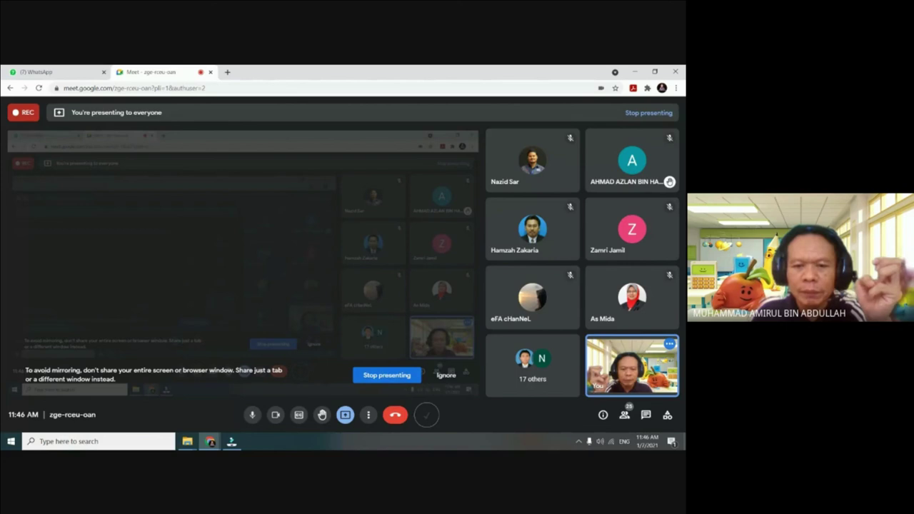
click(231, 441)
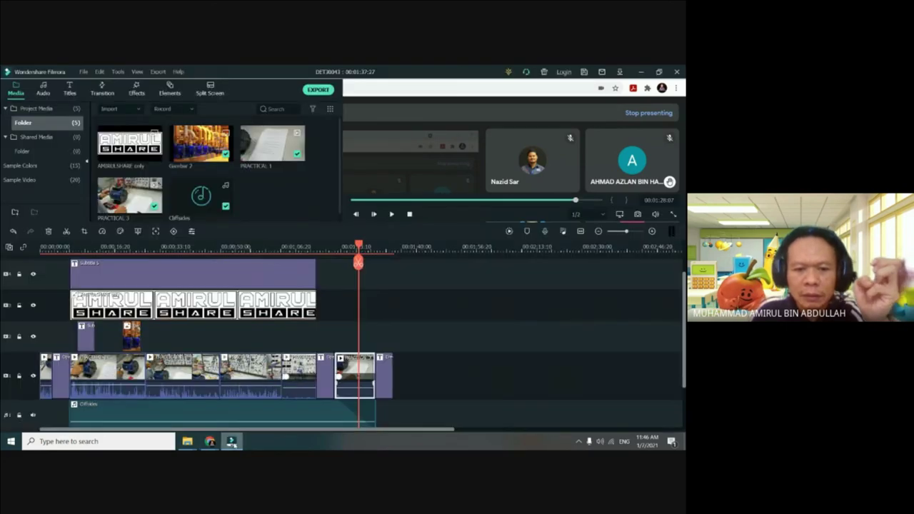
- In File Explorer, open SAMPLE VIDEO (01072021) inside SIMPLE VIDEO EDITING SHARING (01072021) on drive E, watch the exported Partical 10 video and minimize the player
mouse_move(187, 441)
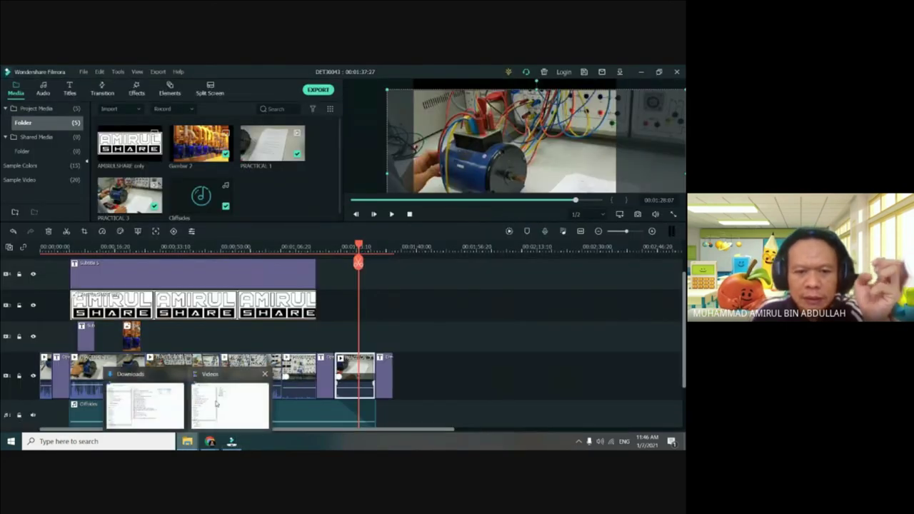
click(226, 408)
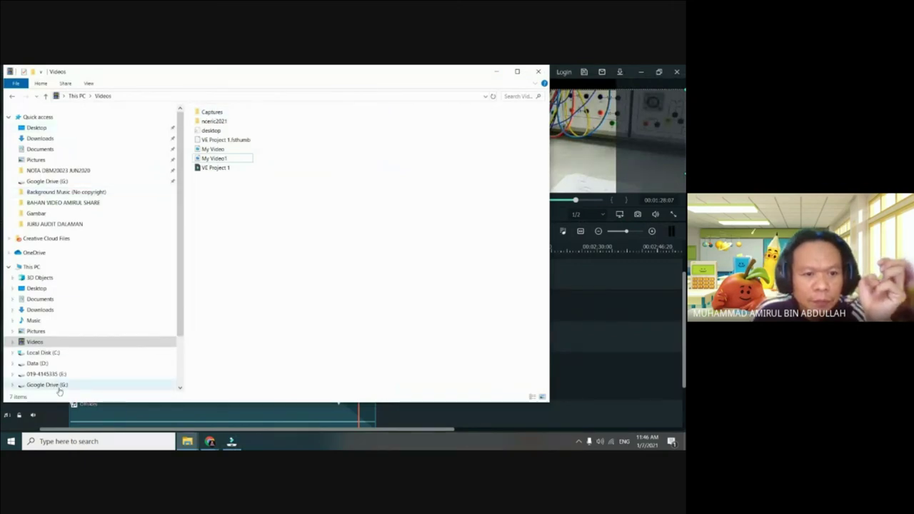
click(80, 374)
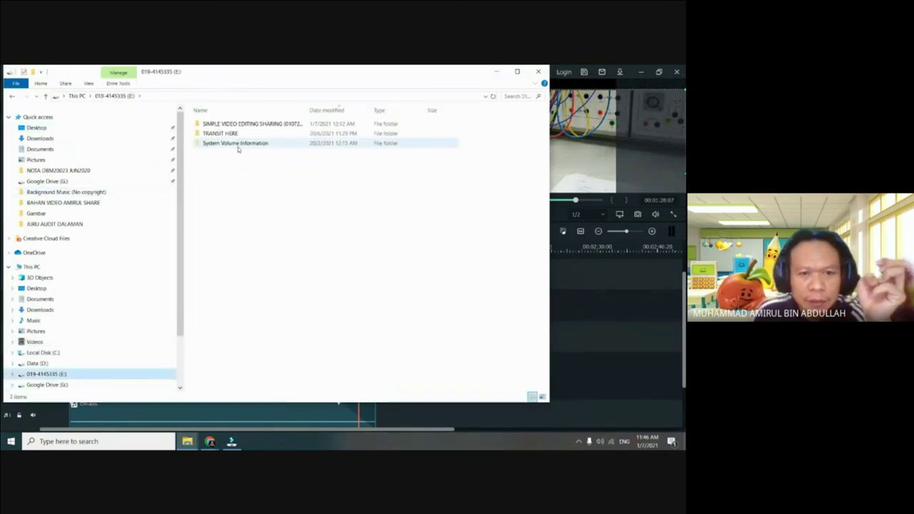
click(241, 125)
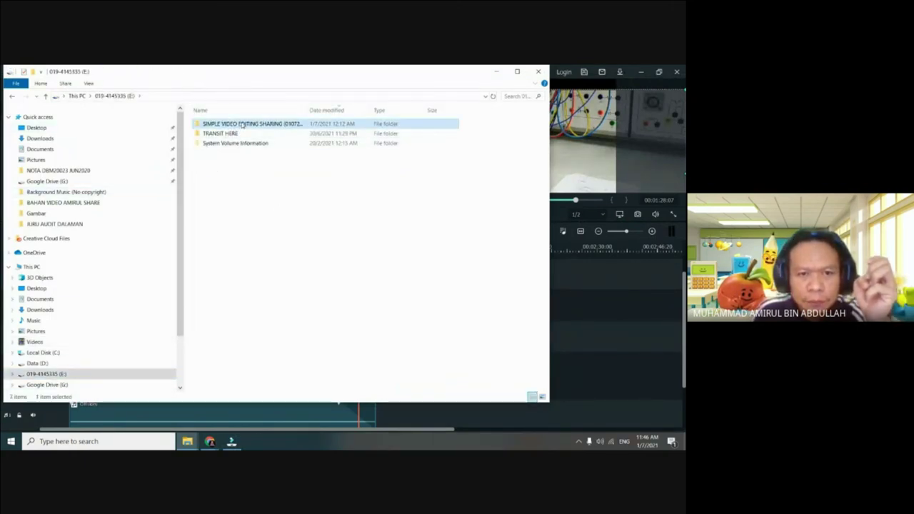
double_click(242, 124)
click(227, 134)
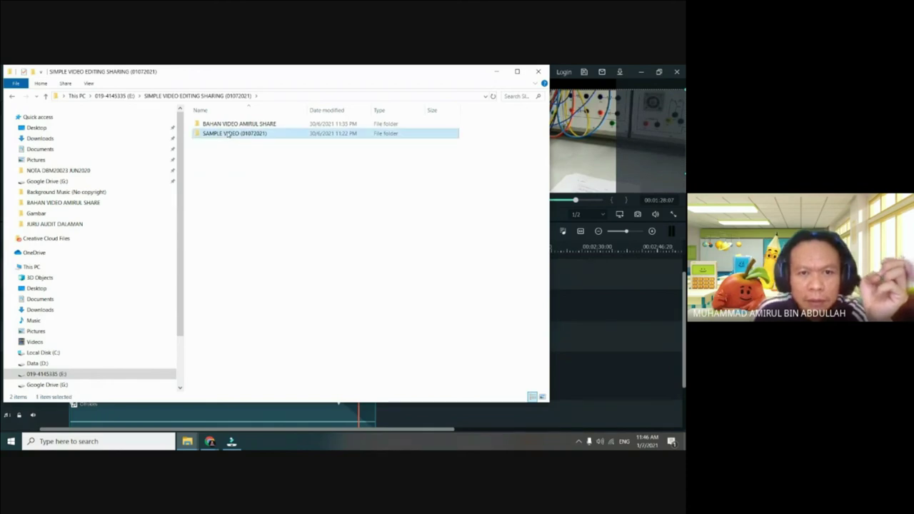
double_click(227, 134)
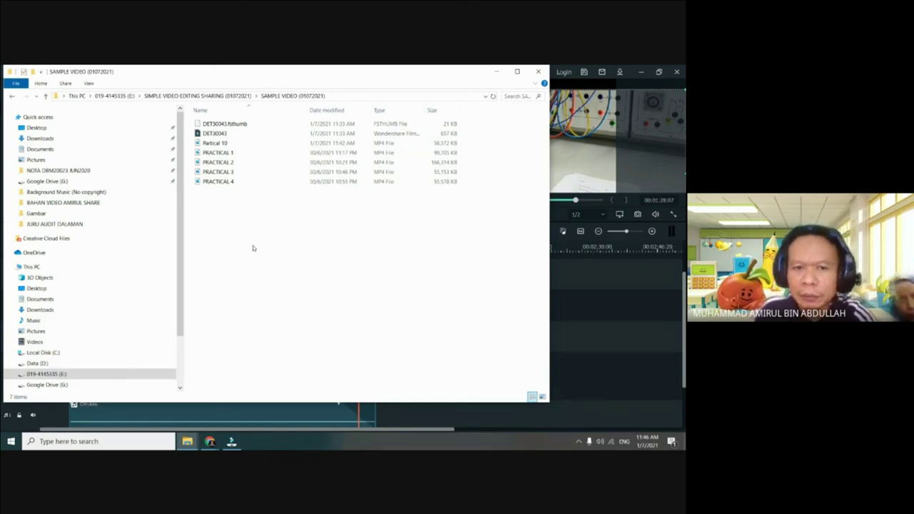
click(230, 145)
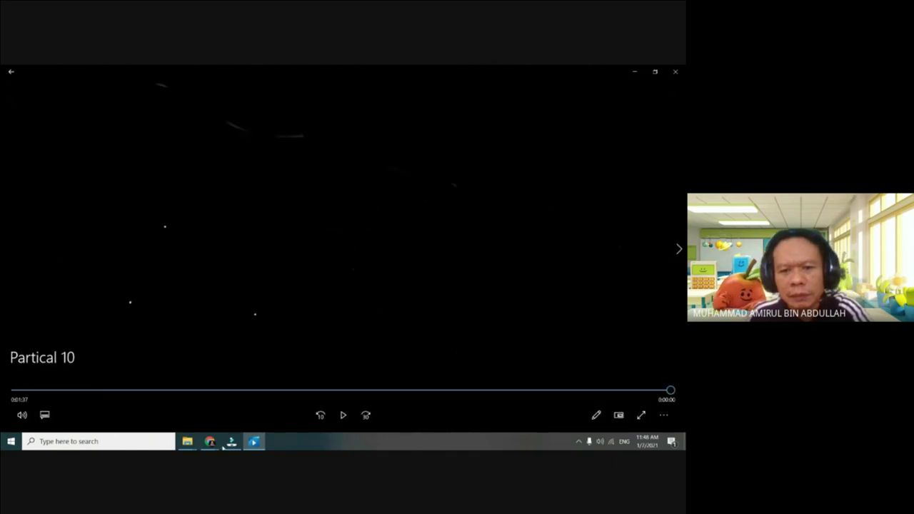
click(252, 442)
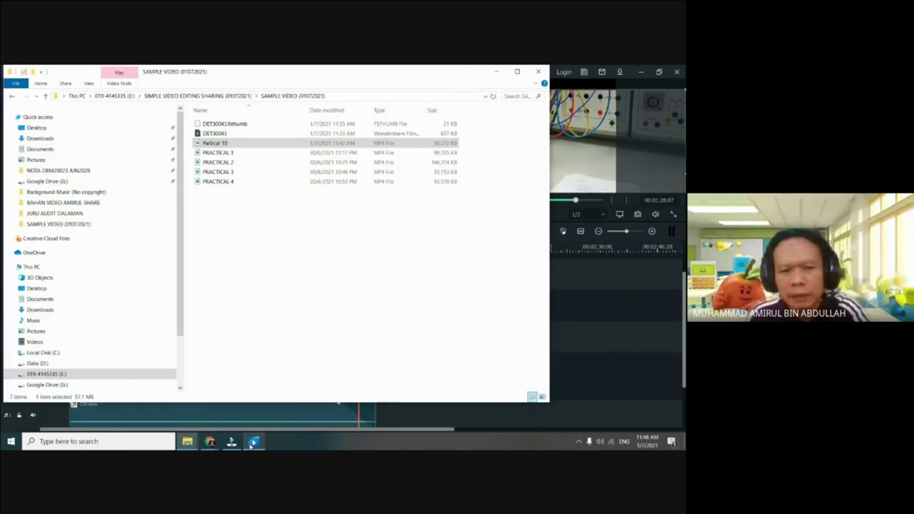